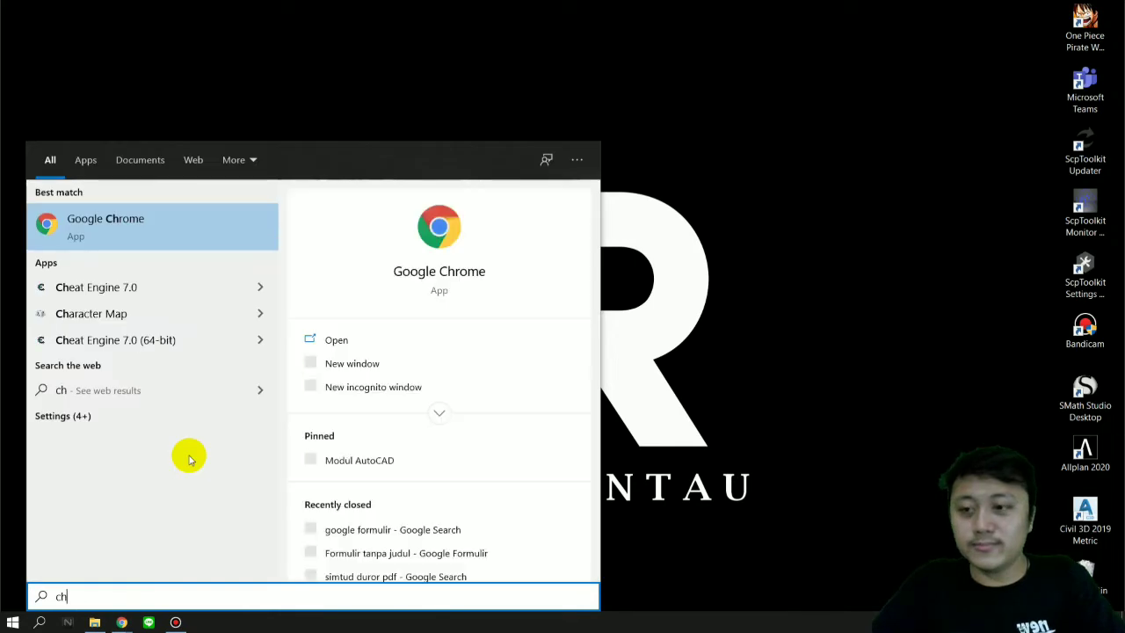
# Step: Open Google Chrome and search the web for "google formulir"
pyautogui.press('Return')
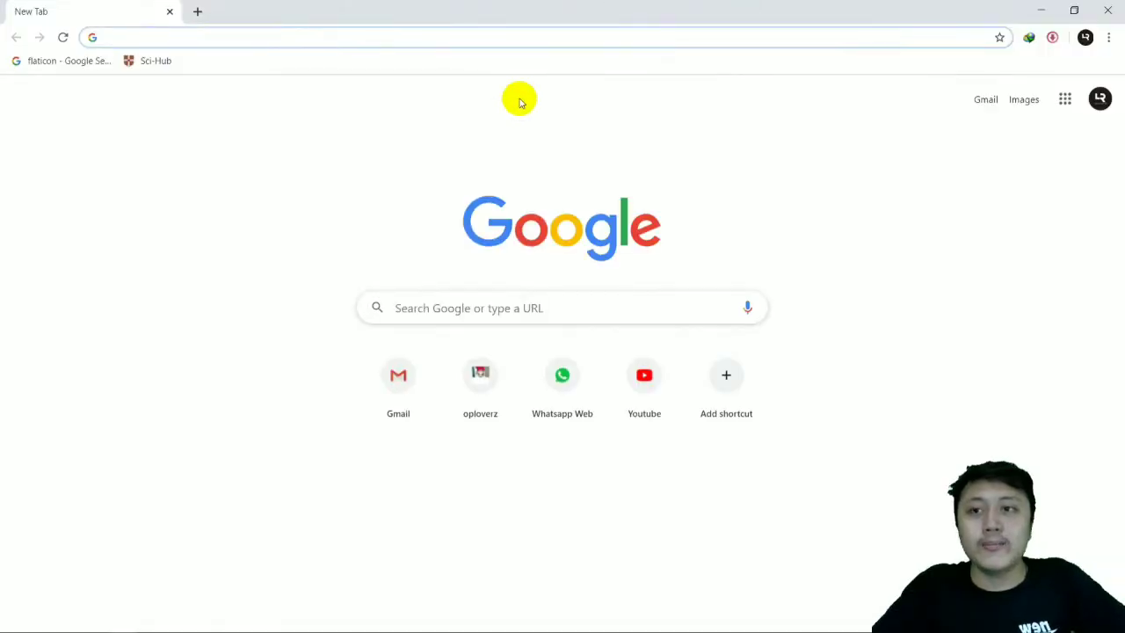
pyautogui.click(421, 304)
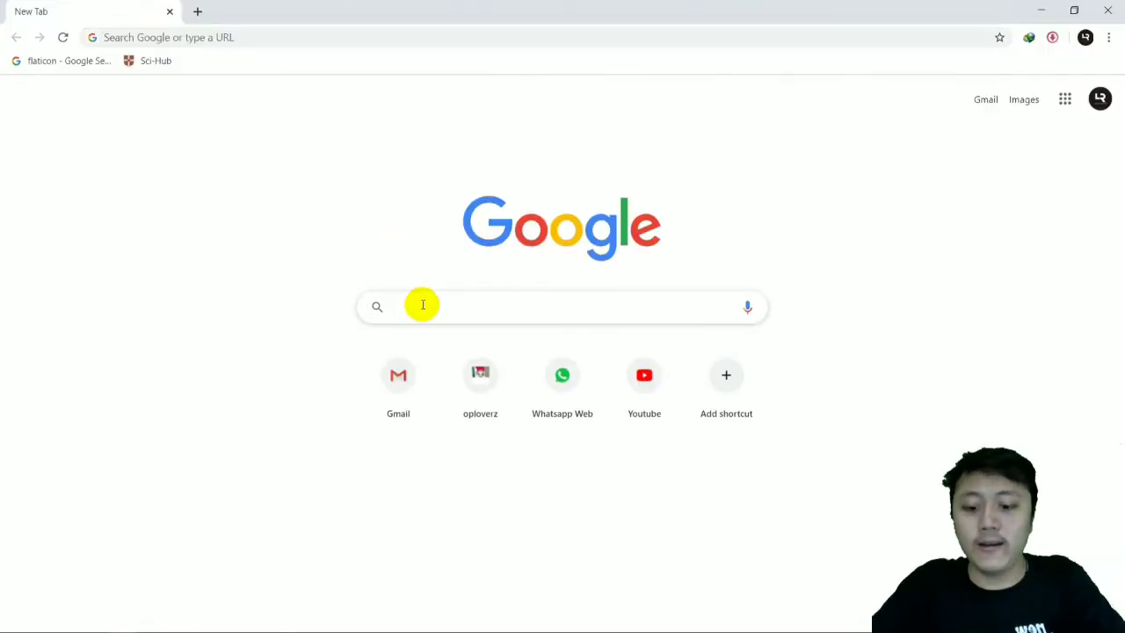
pyautogui.write('goog')
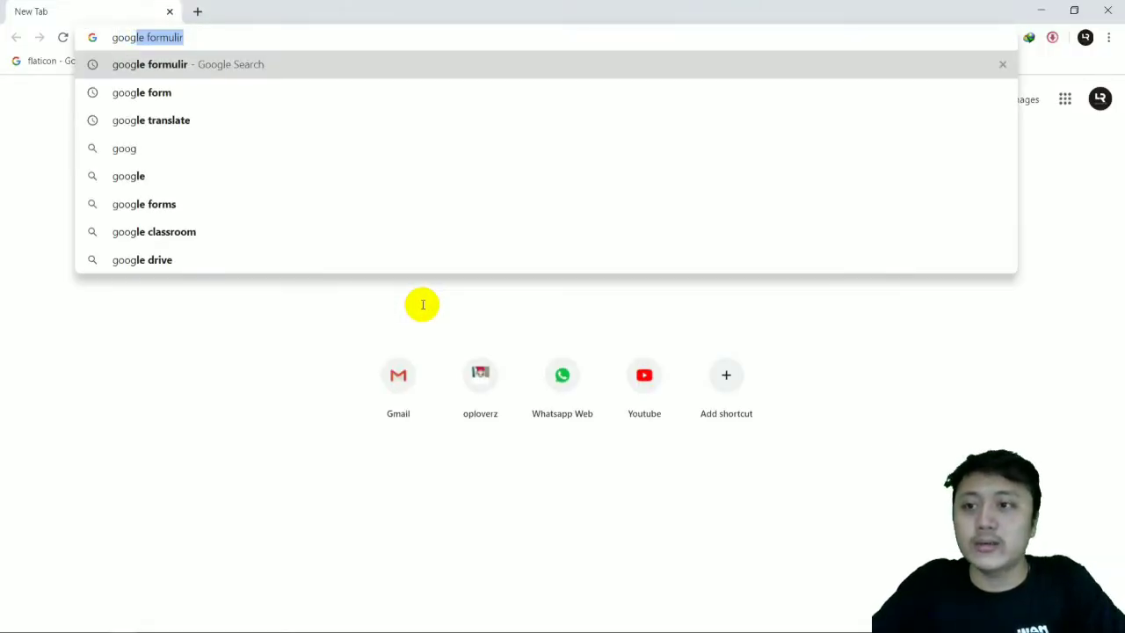
pyautogui.write('le formulir')
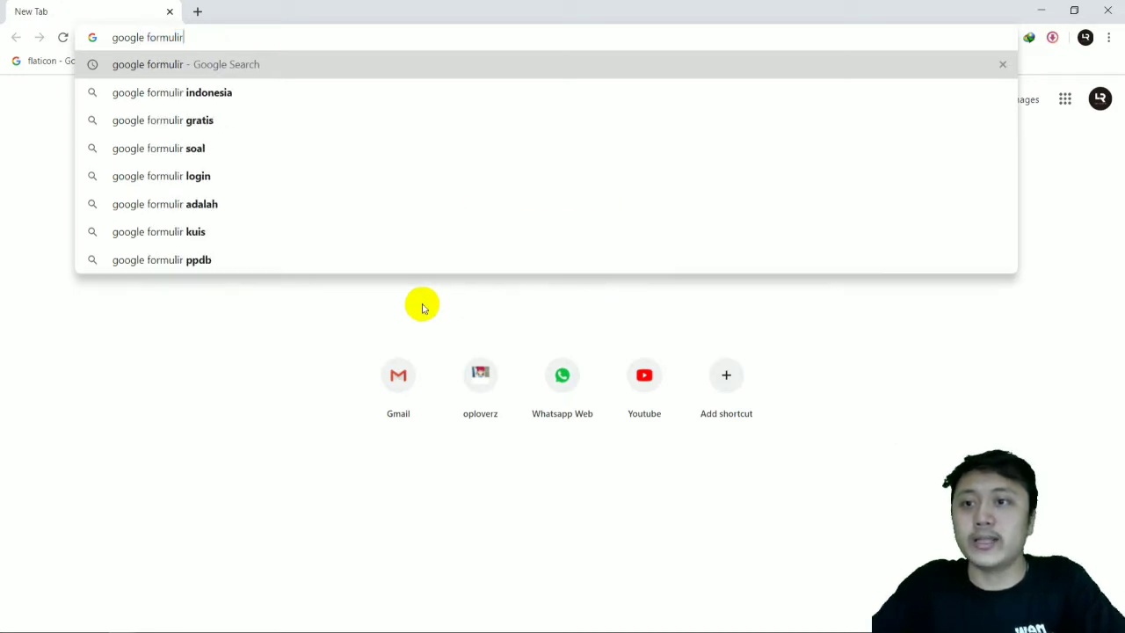
pyautogui.press('Return')
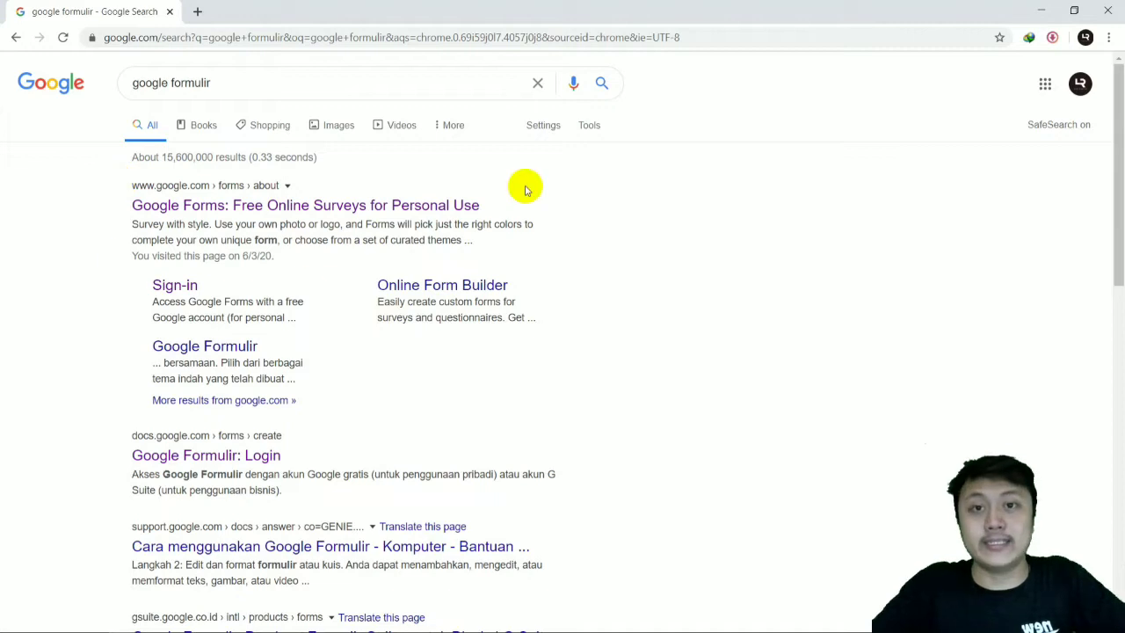
# Step: Open the personal version of Google Forms from the search results and create a blank (Kosong) form
pyautogui.click(433, 205)
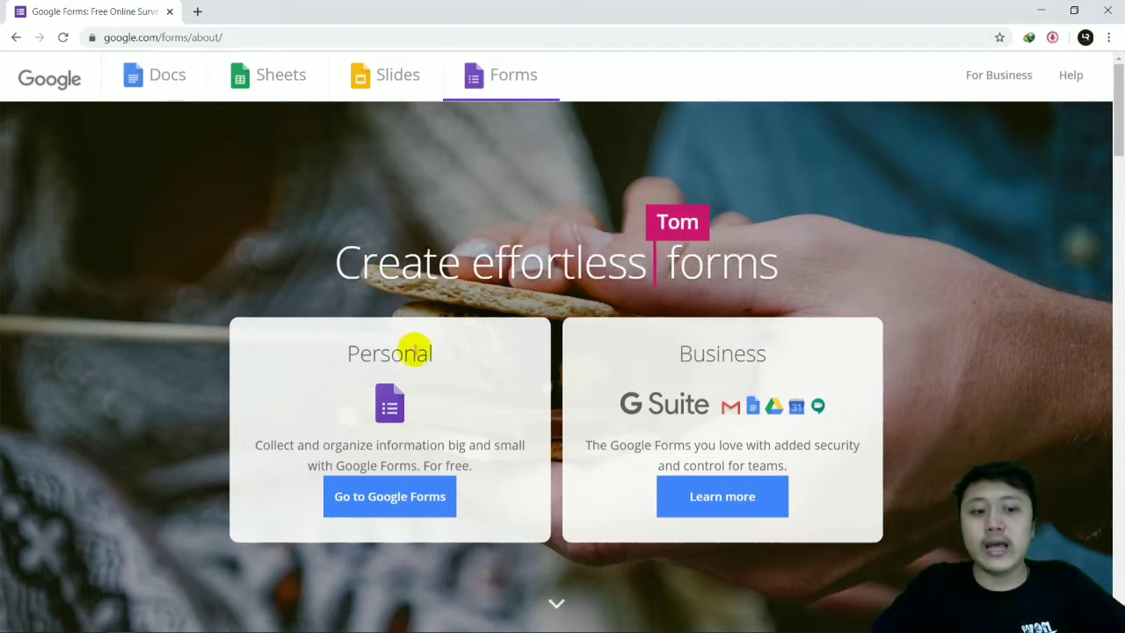
pyautogui.click(384, 511)
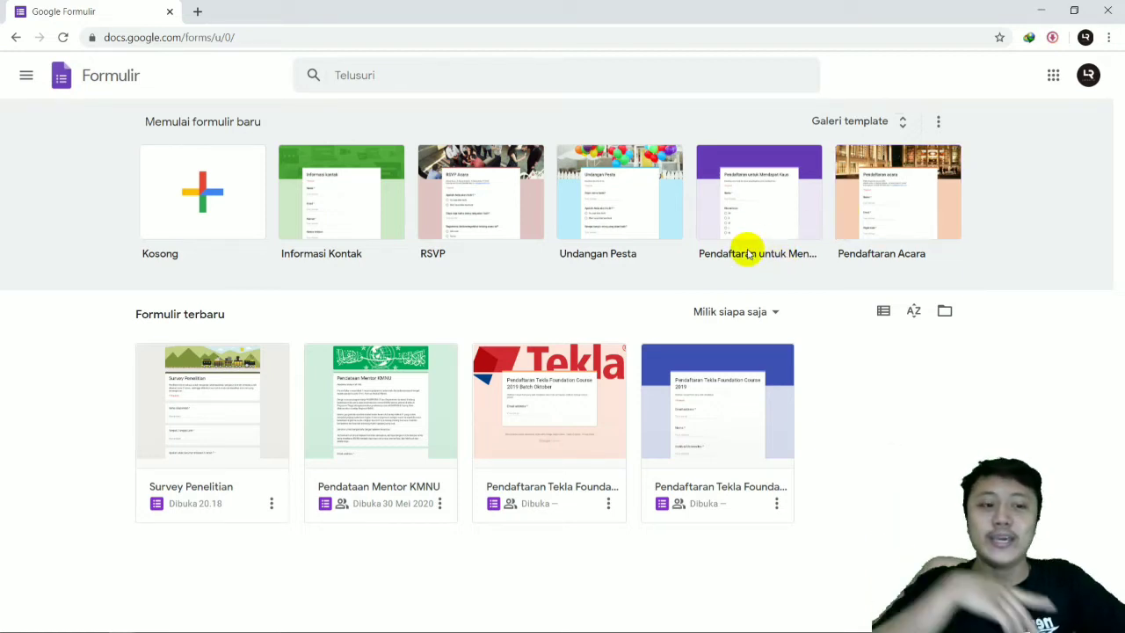
pyautogui.click(244, 196)
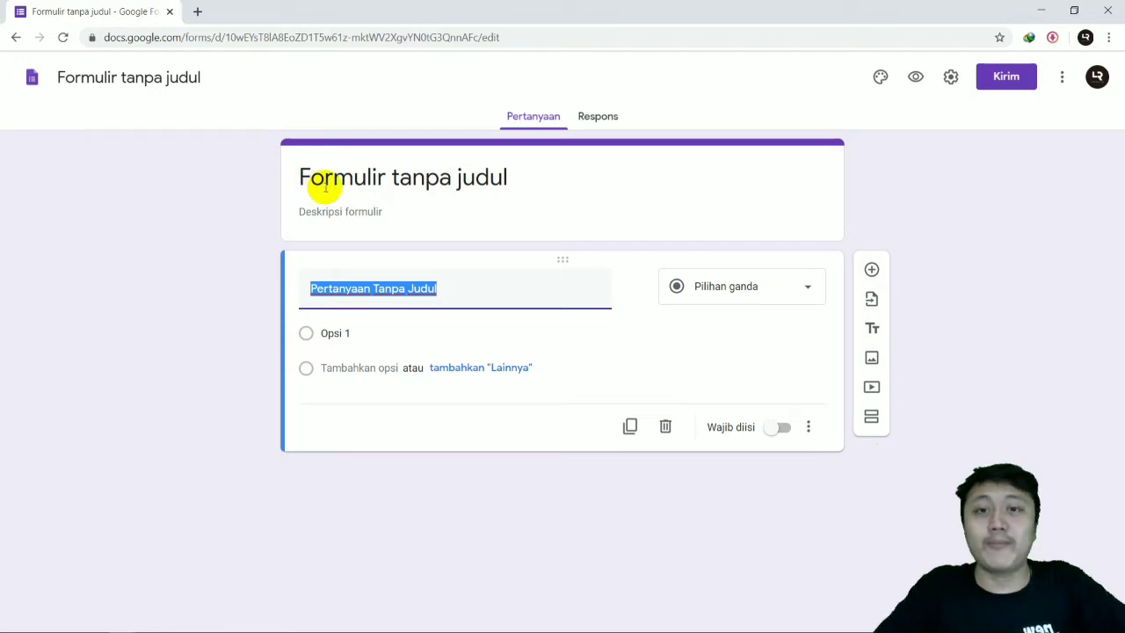
# Step: Set the form's title to "Survey Penelitian"
pyautogui.click(440, 176)
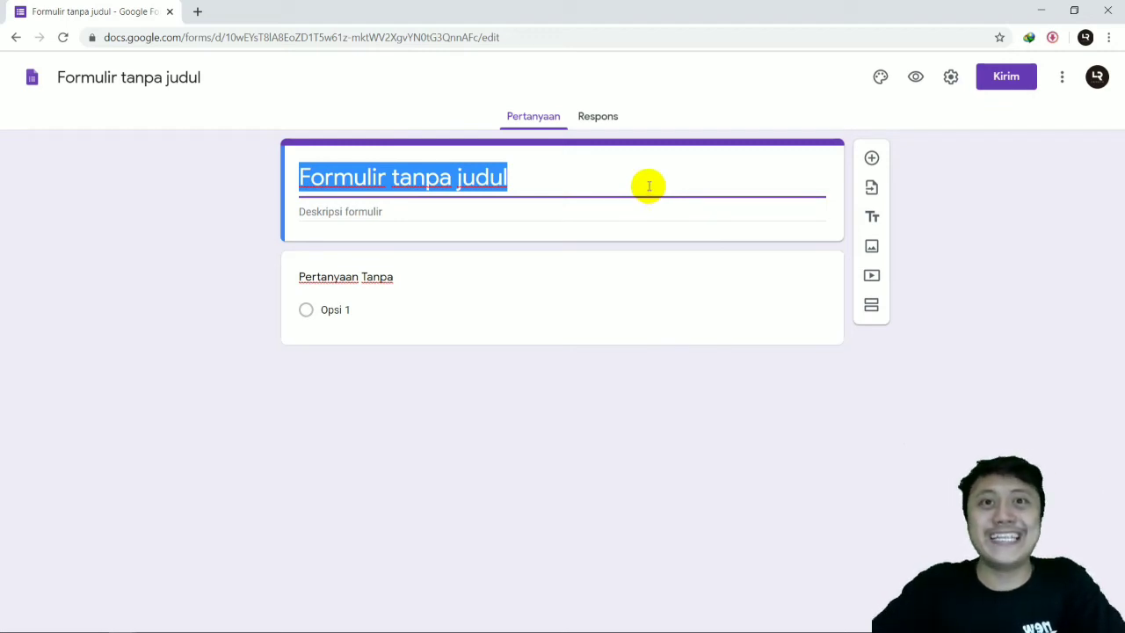
pyautogui.write('S')
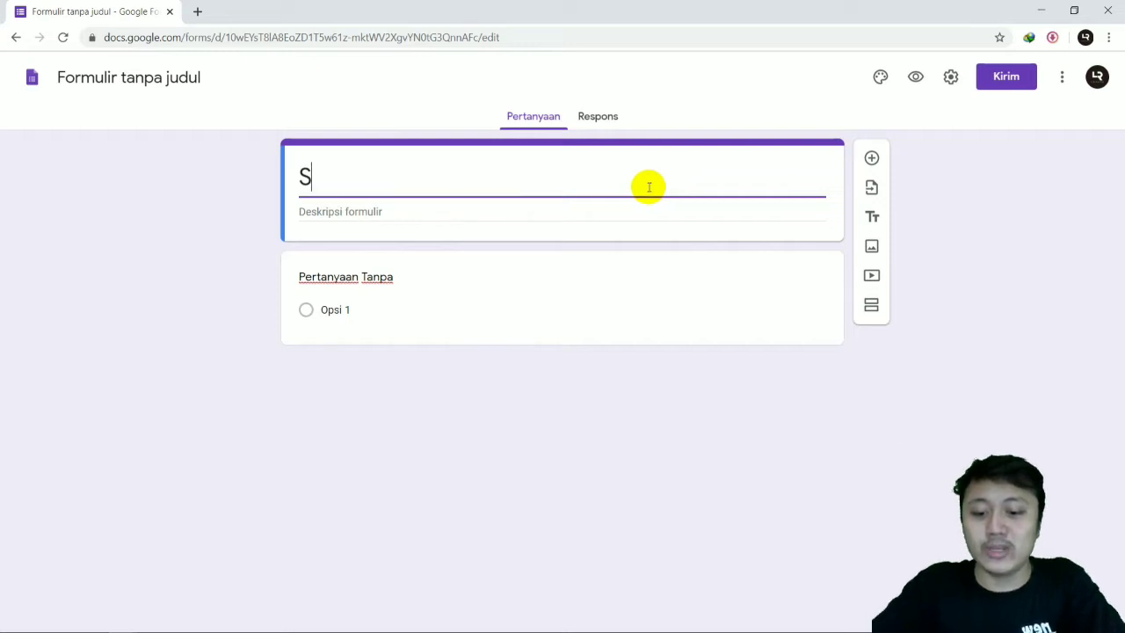
pyautogui.write('urvey Pene')
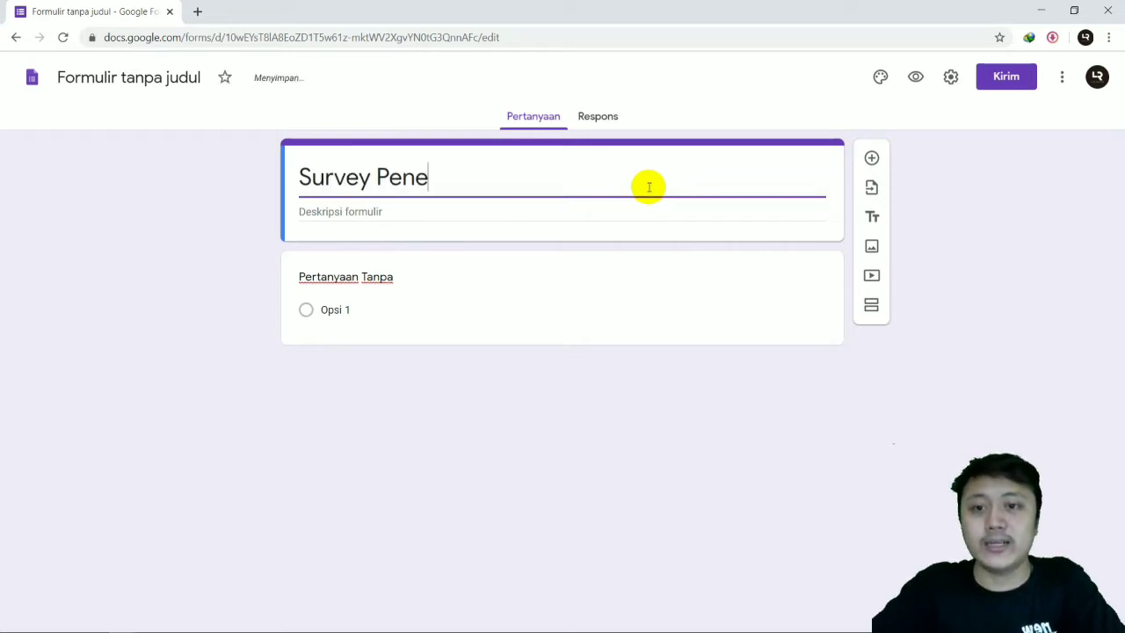
pyautogui.write('litian')
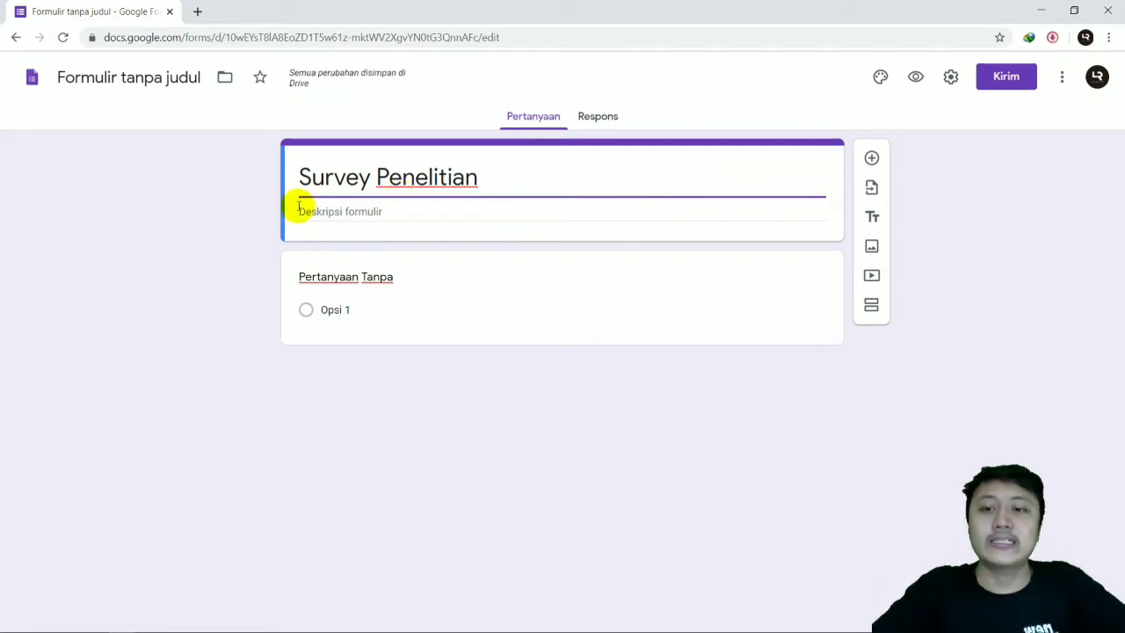
# Step: Begin the form description with "penelitian ini bermaksud untuk mengetahui"
pyautogui.click(349, 213)
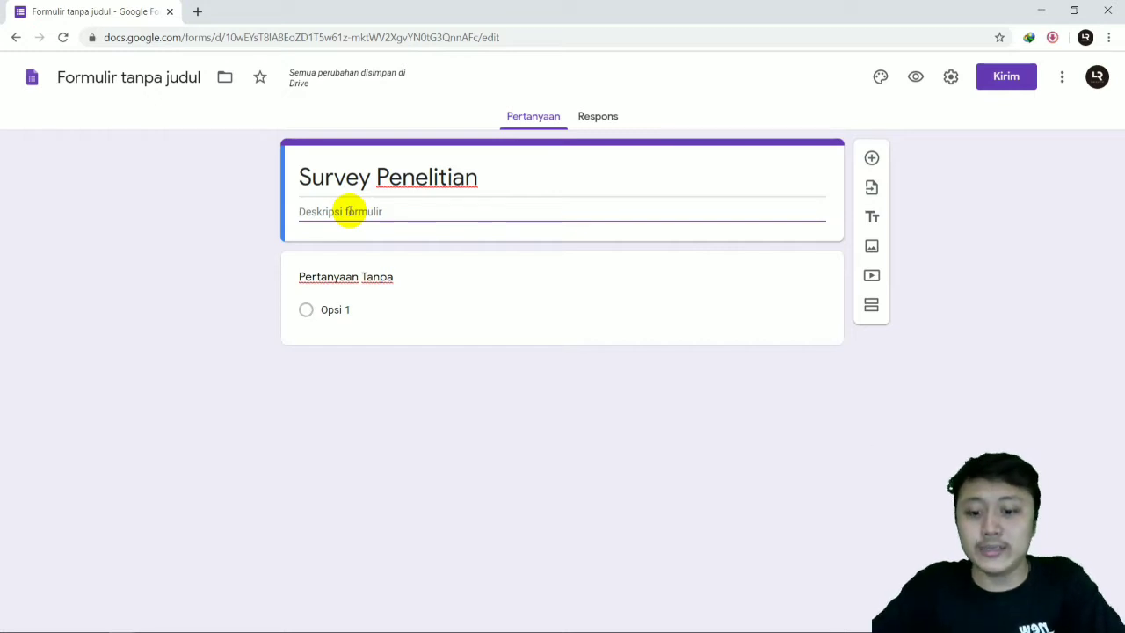
pyautogui.write('form')
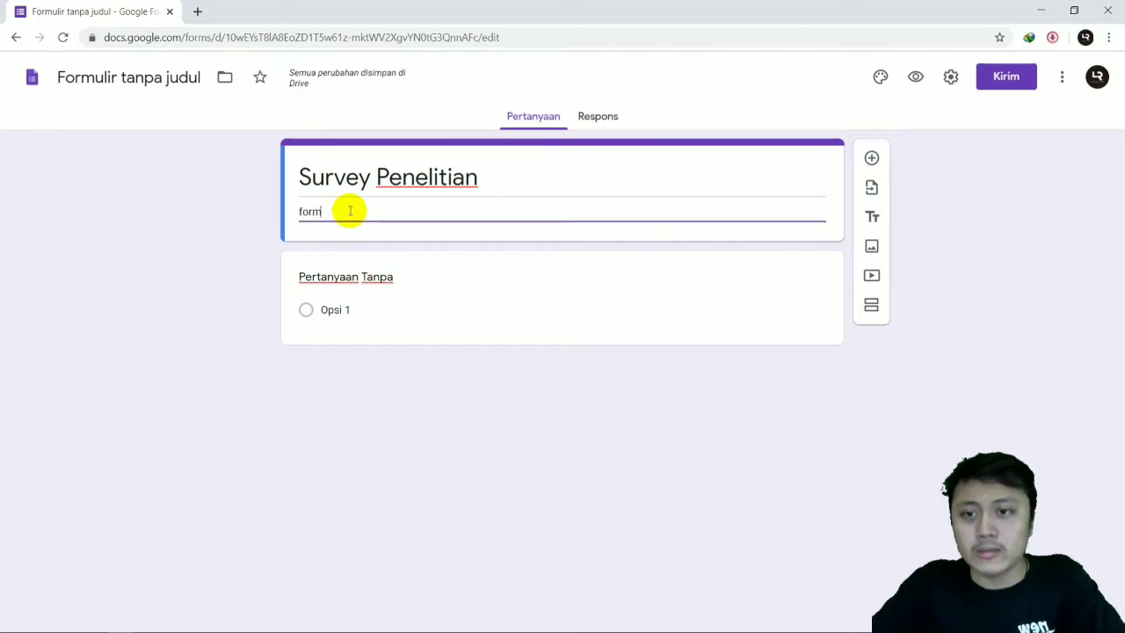
pyautogui.press('BackSpace')
pyautogui.write('penel')
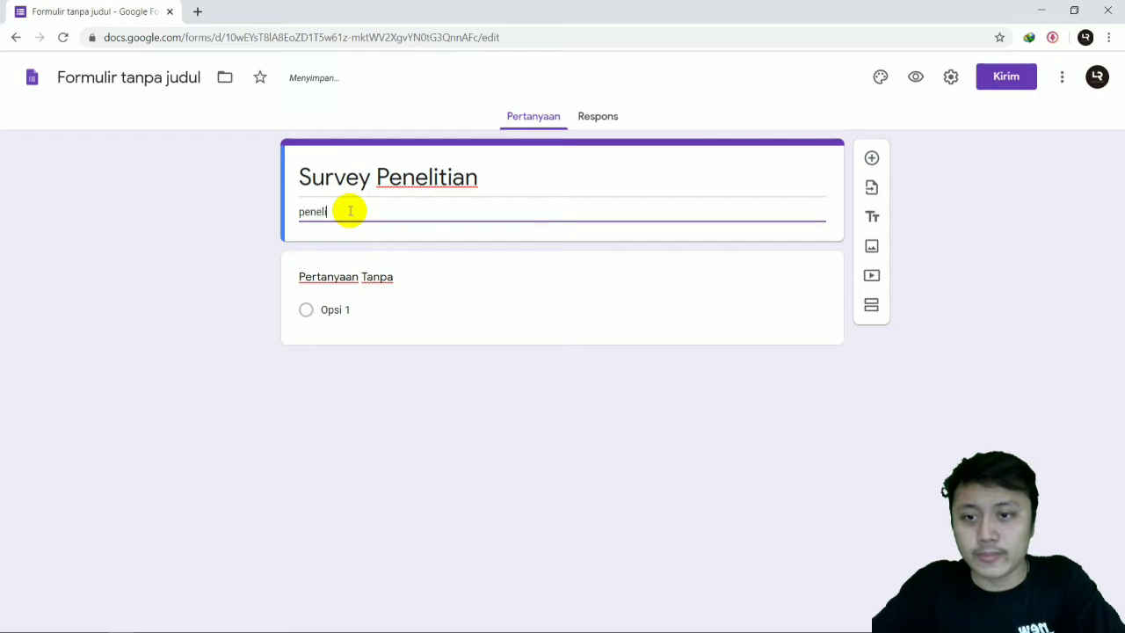
pyautogui.write('itian in ber')
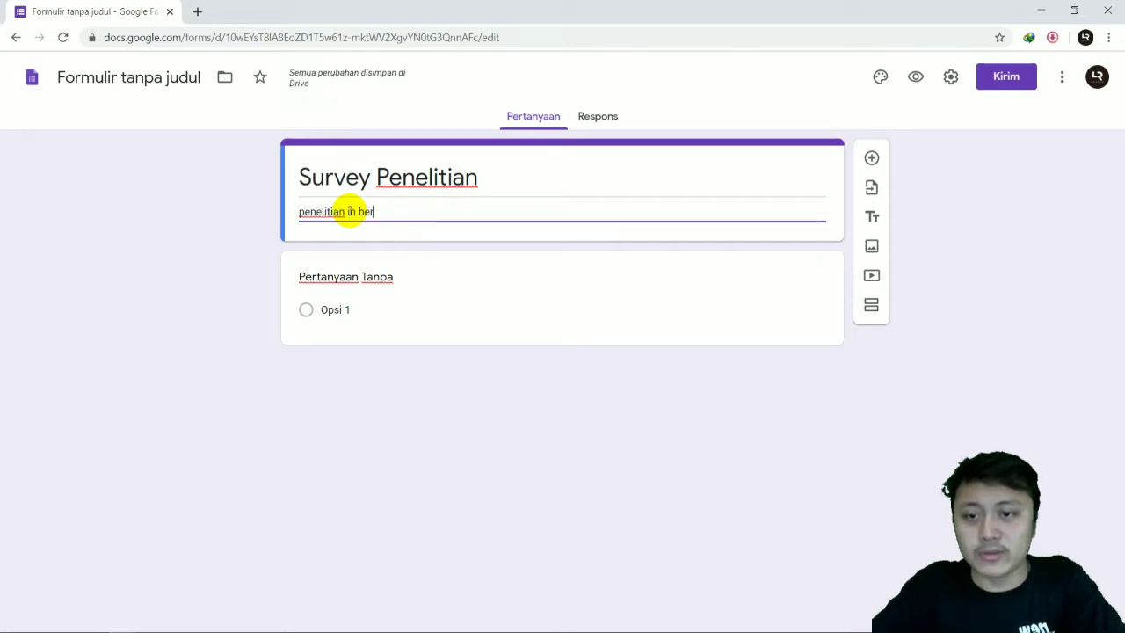
pyautogui.write('i bermaks')
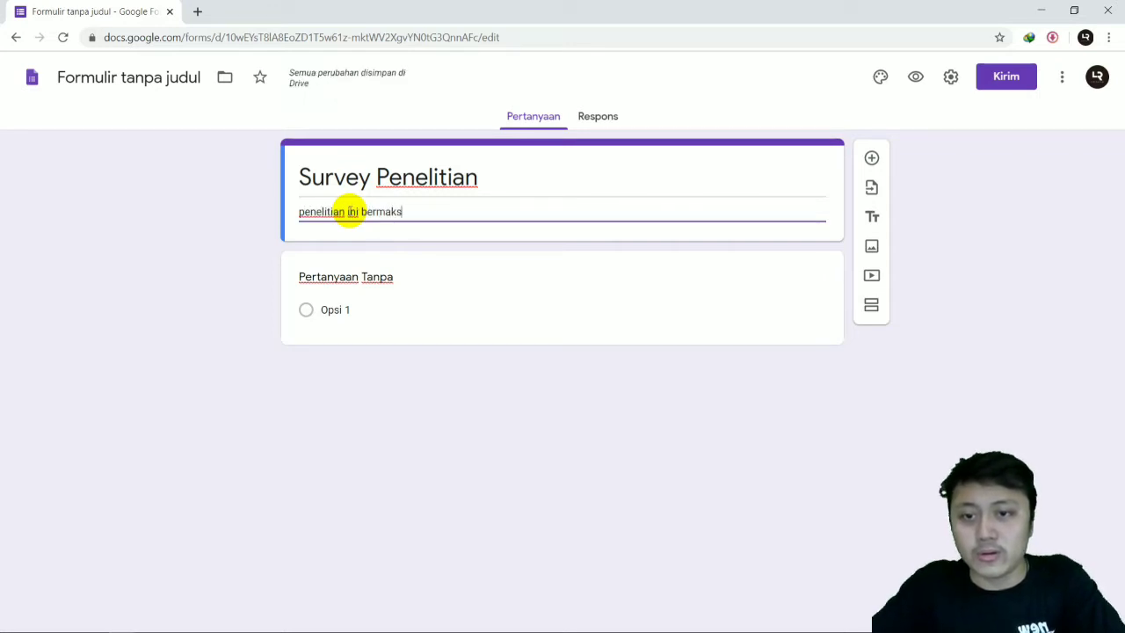
pyautogui.write('ud untuk ')
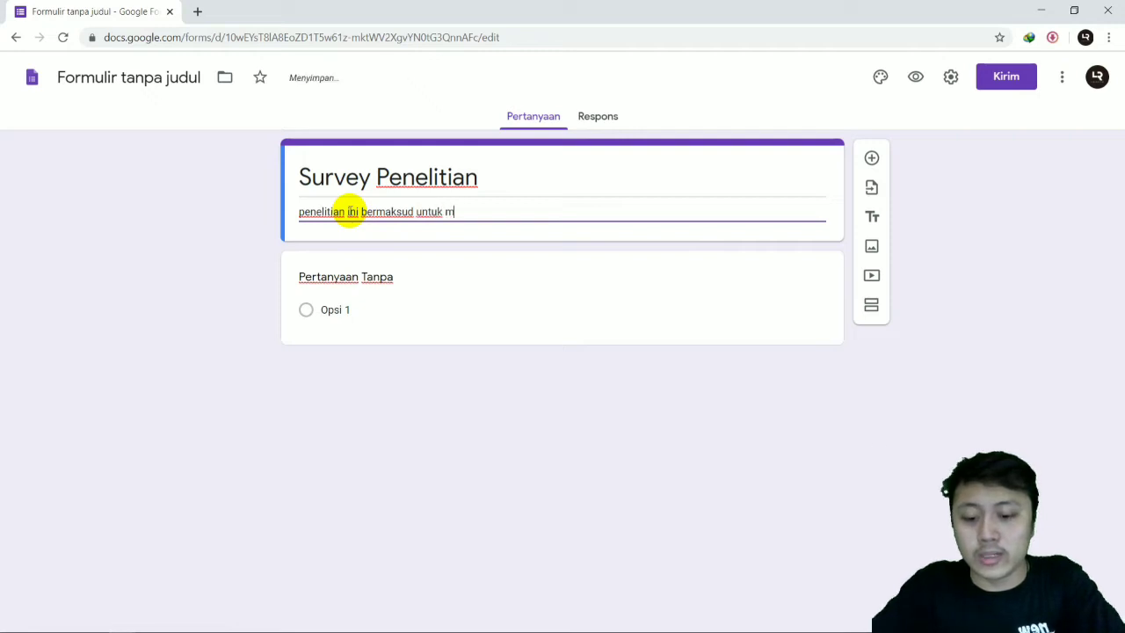
pyautogui.write('mengetahui')
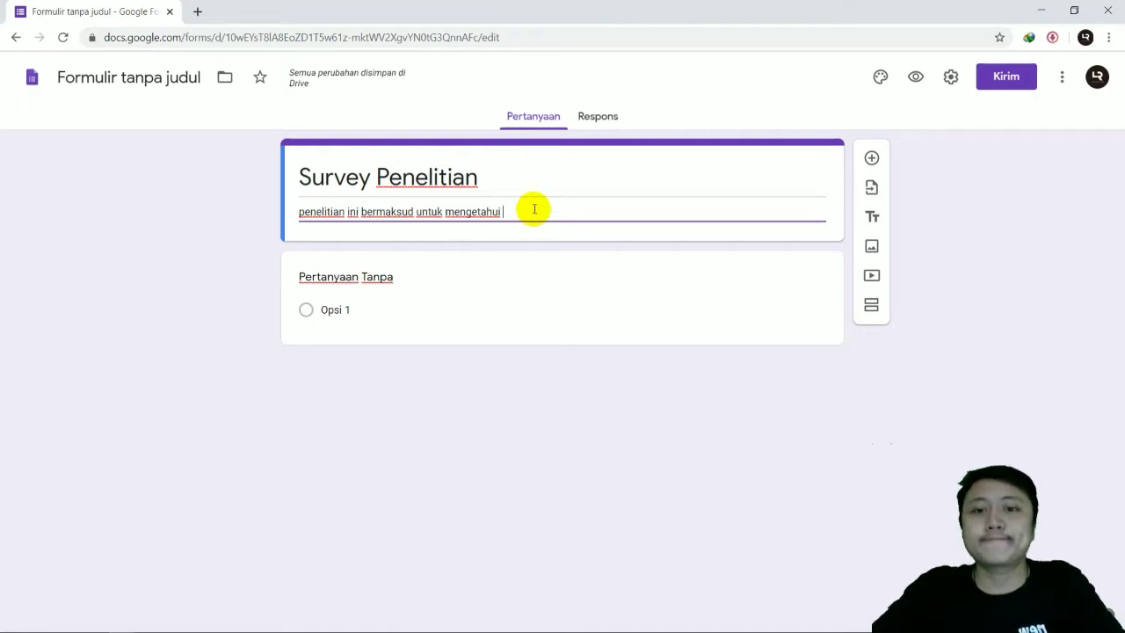
# Step: Replace "mengetahui" in the form description with "mengamati seberapa besar pengaruh internet terhadap anak berusia dibawah umur 5"
pyautogui.press('BackSpace')
pyautogui.press('BackSpace')
pyautogui.press('BackSpace')
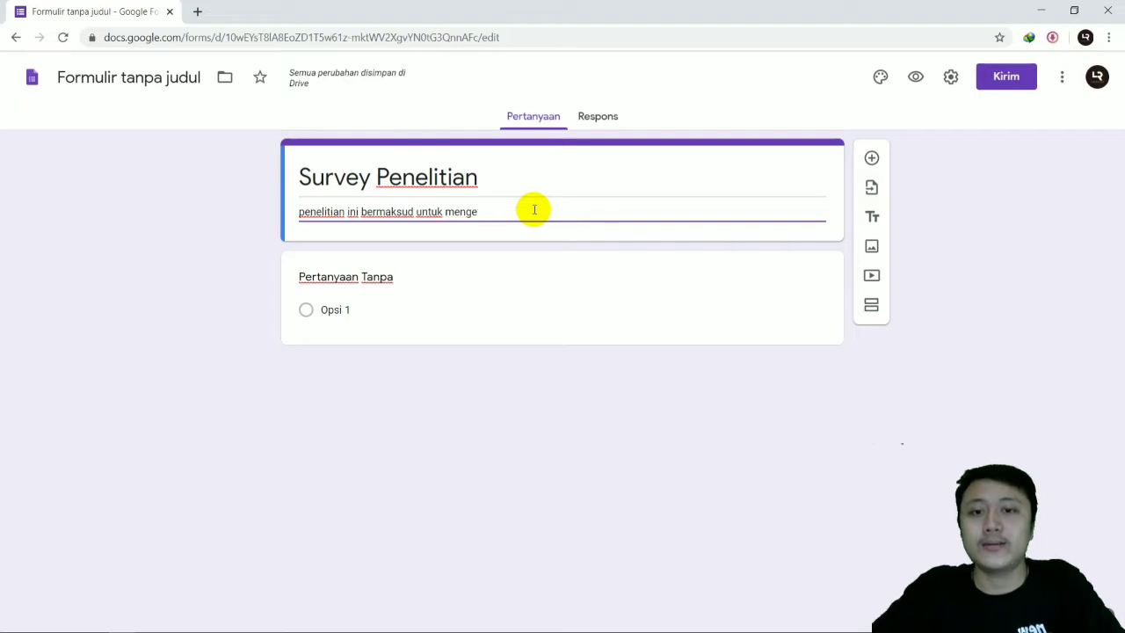
pyautogui.press('BackSpace')
pyautogui.press('BackSpace')
pyautogui.press('BackSpace')
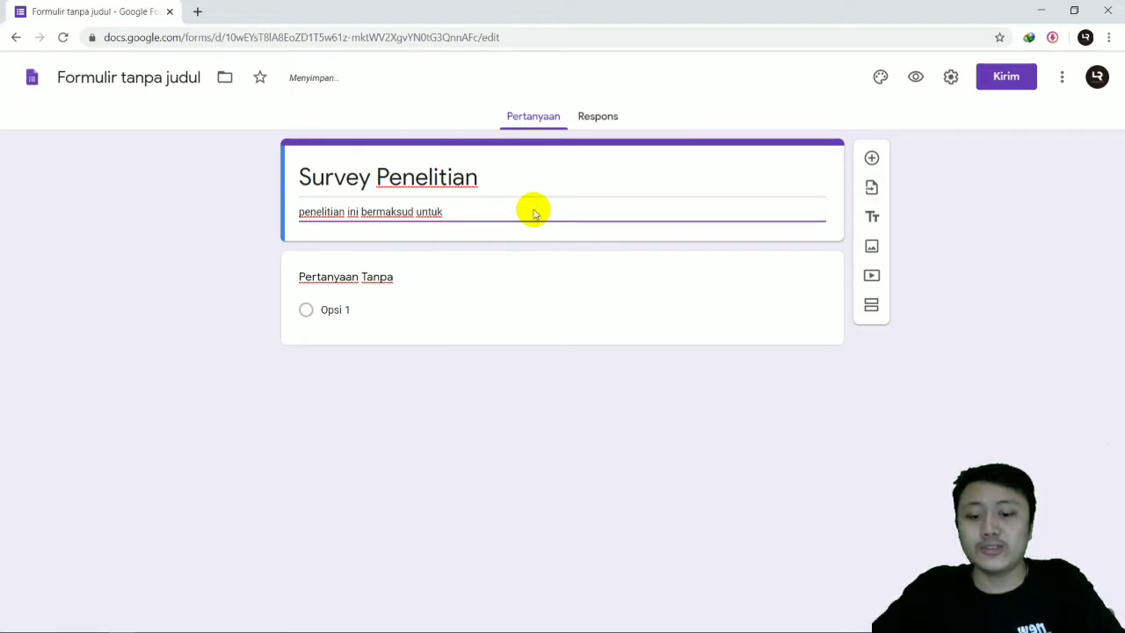
pyautogui.write('mengamati se')
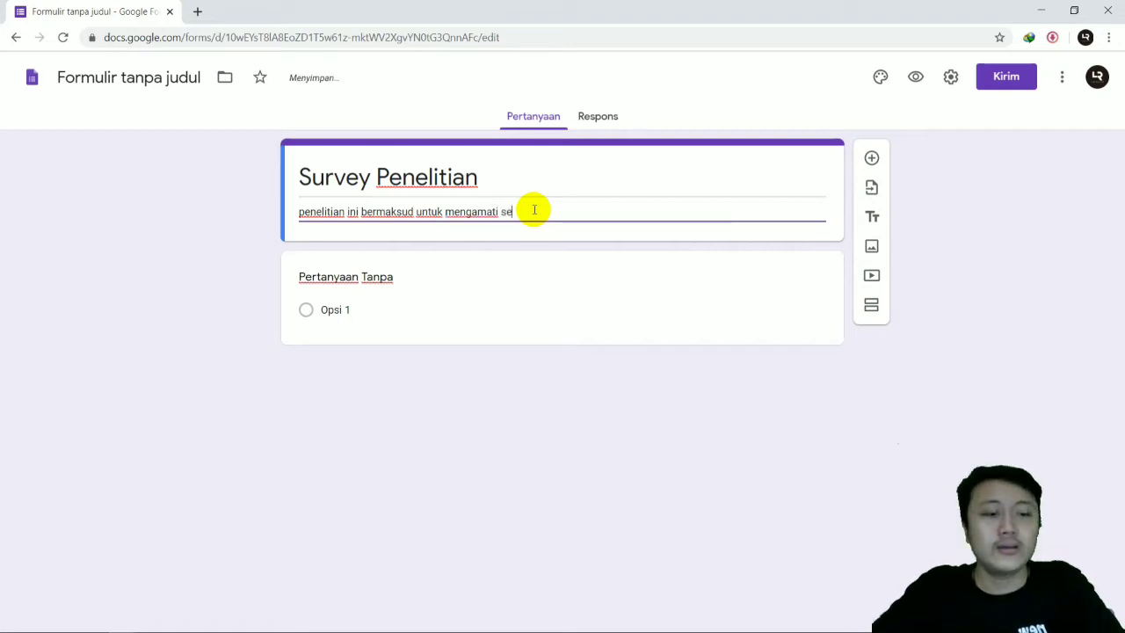
pyautogui.write('berapa besar')
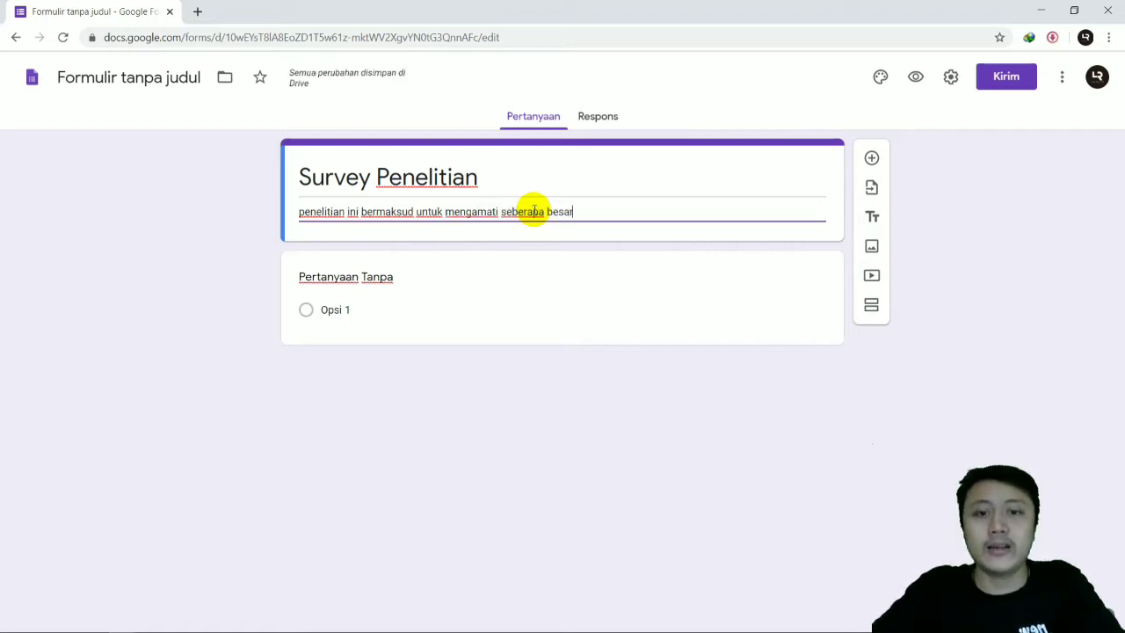
pyautogui.write(' pengaruh inter')
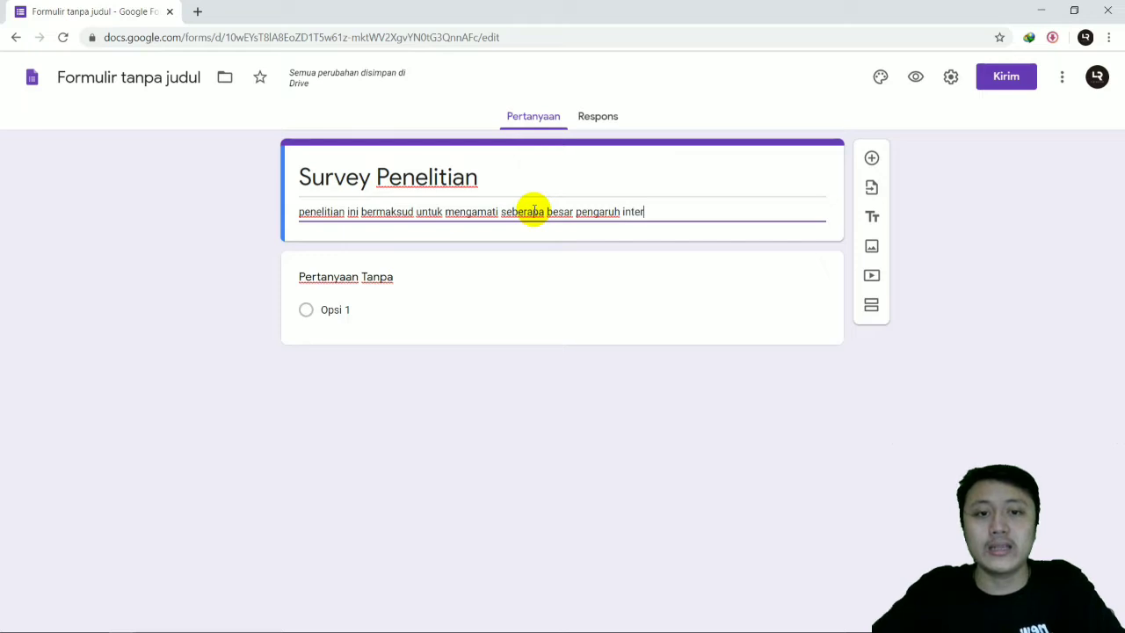
pyautogui.write('net terhadap an')
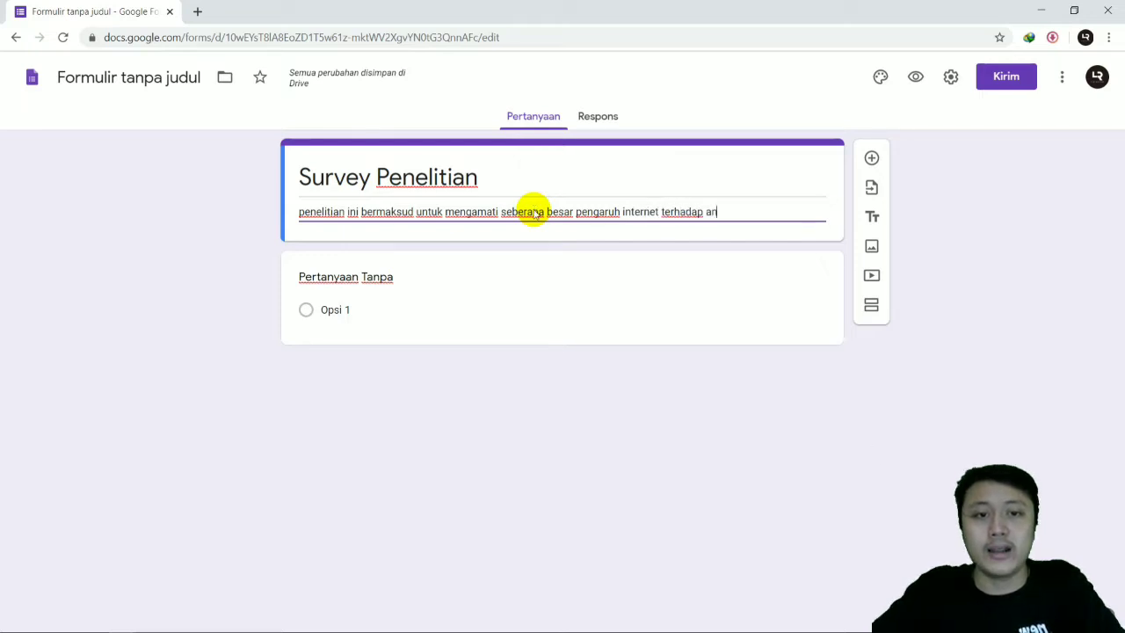
pyautogui.write('ak dib')
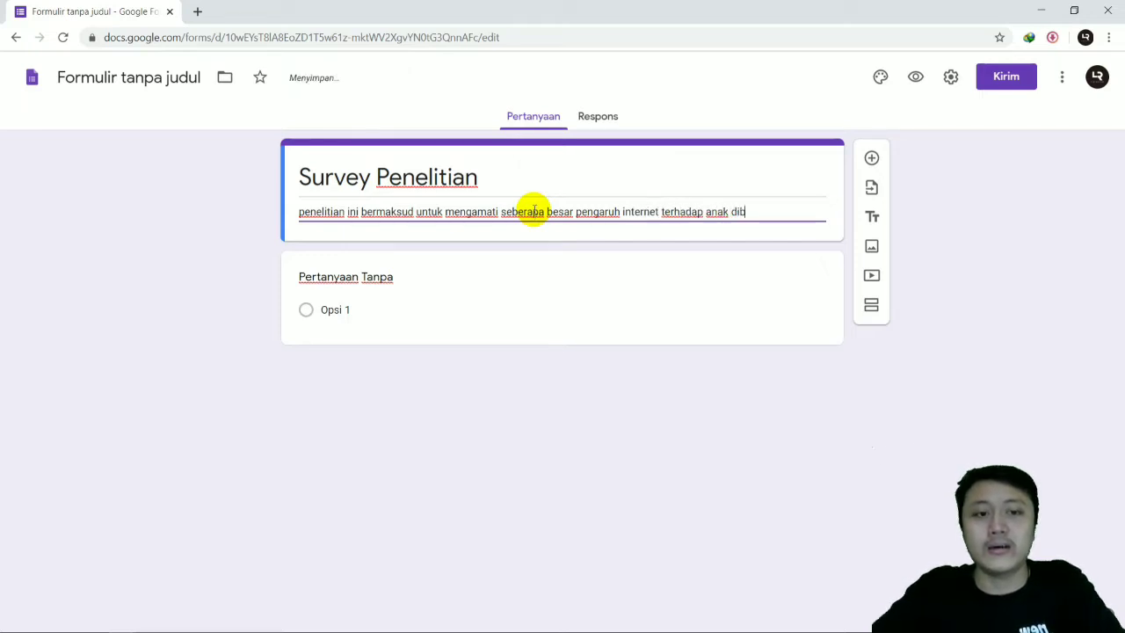
pyautogui.press('BackSpace')
pyautogui.press('BackSpace')
pyautogui.press('BackSpace')
pyautogui.write('berusia')
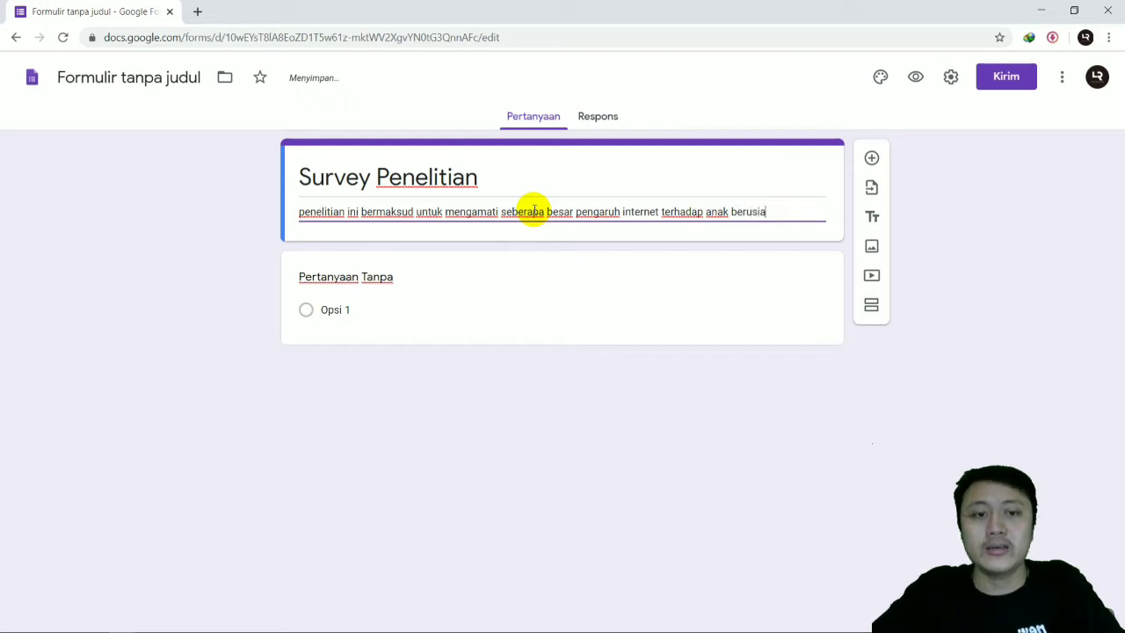
pyautogui.write(' dibawah umu')
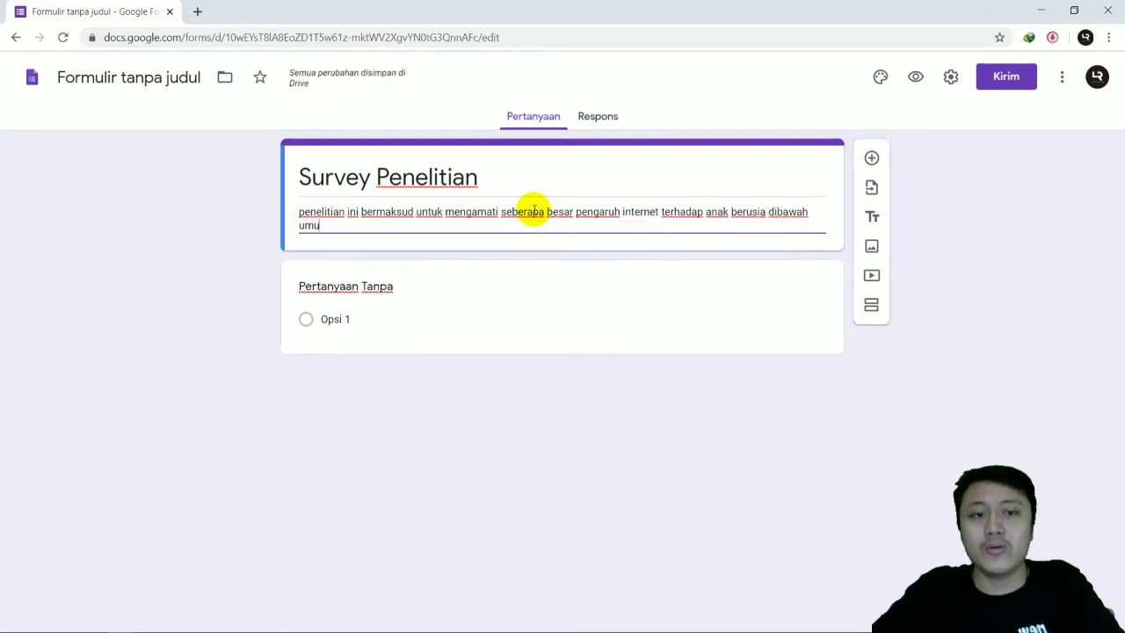
pyautogui.write('r 5 tahu')
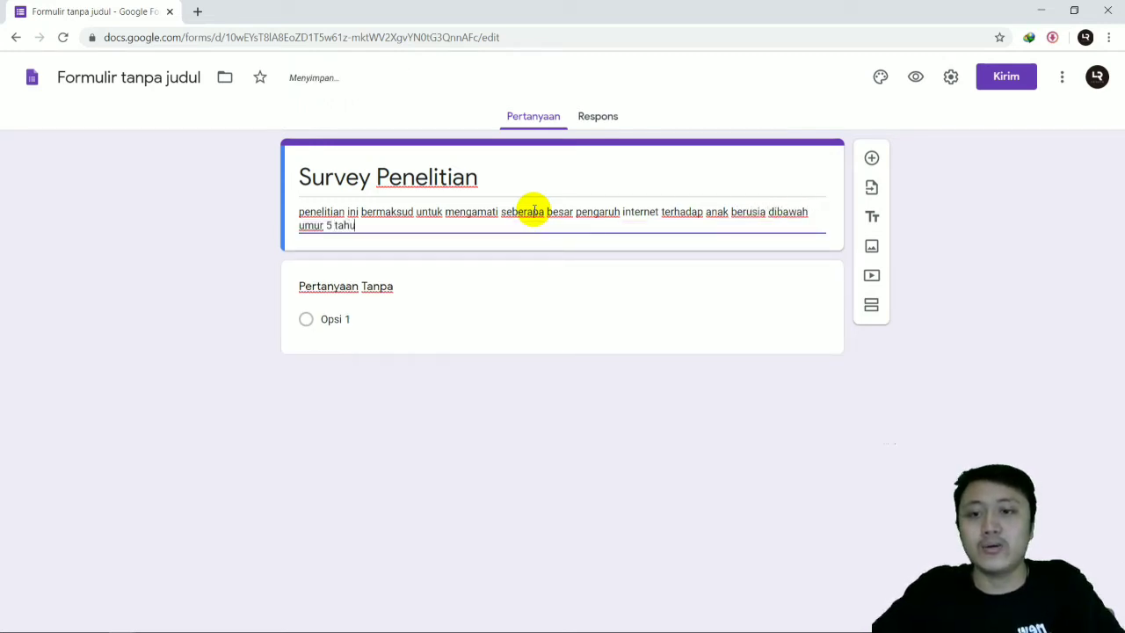
pyautogui.write('n,')
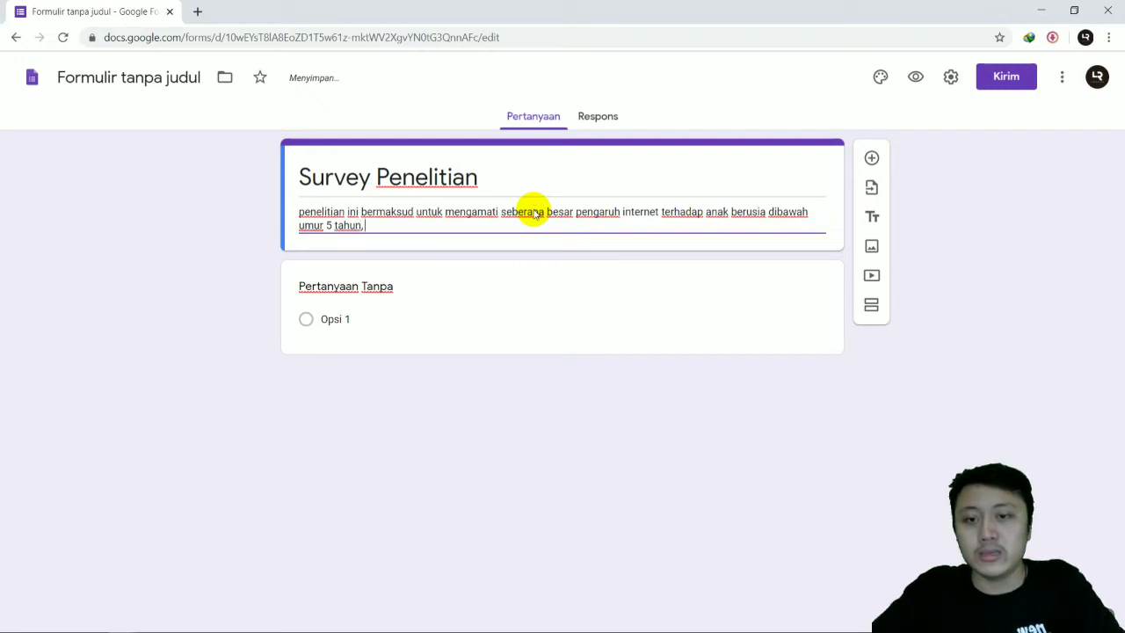
pyautogui.write(' sehingga dibuat survey in')
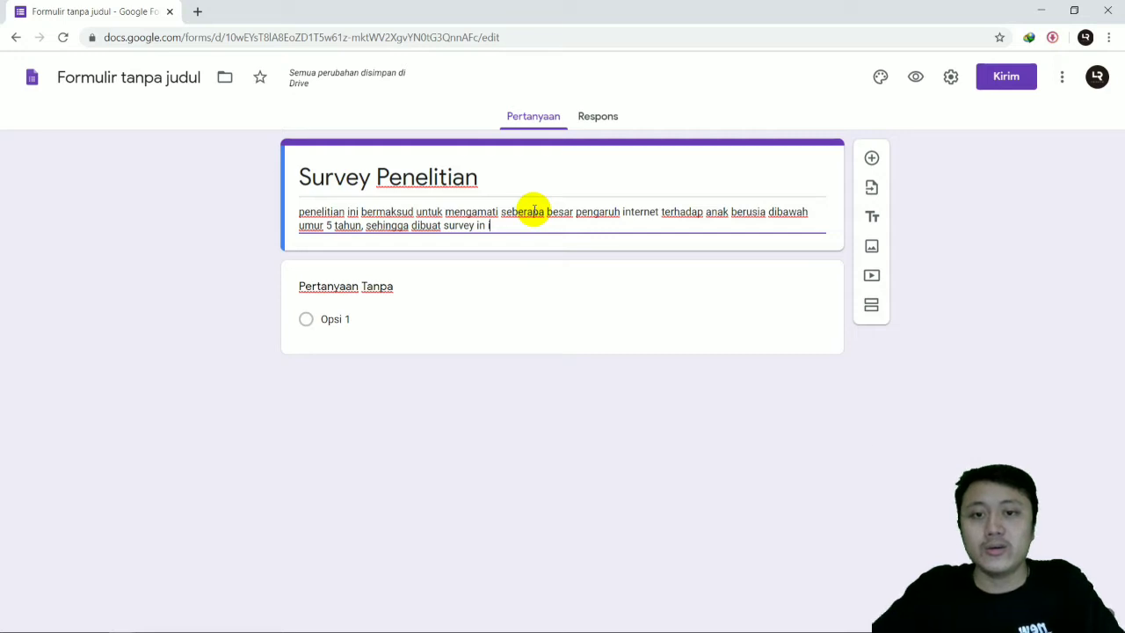
pyautogui.write('in')
# Step: Complete the form description with "tahun, sehingga dibuat survey ini kepada orang yang dimaksud"
pyautogui.press('BackSpace')
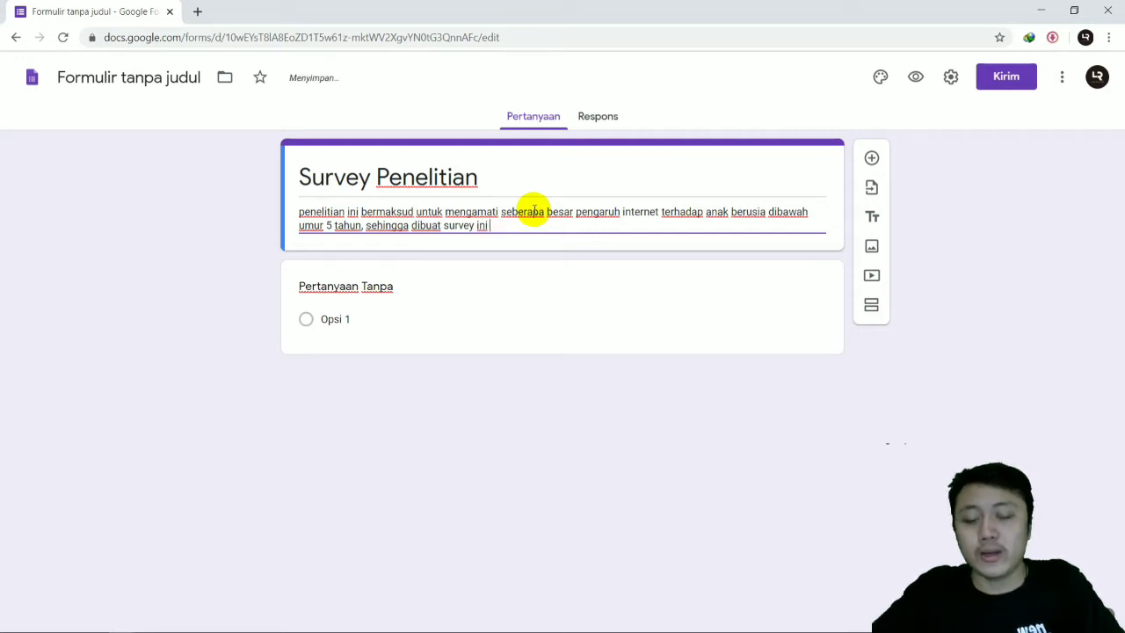
pyautogui.write('kepada')
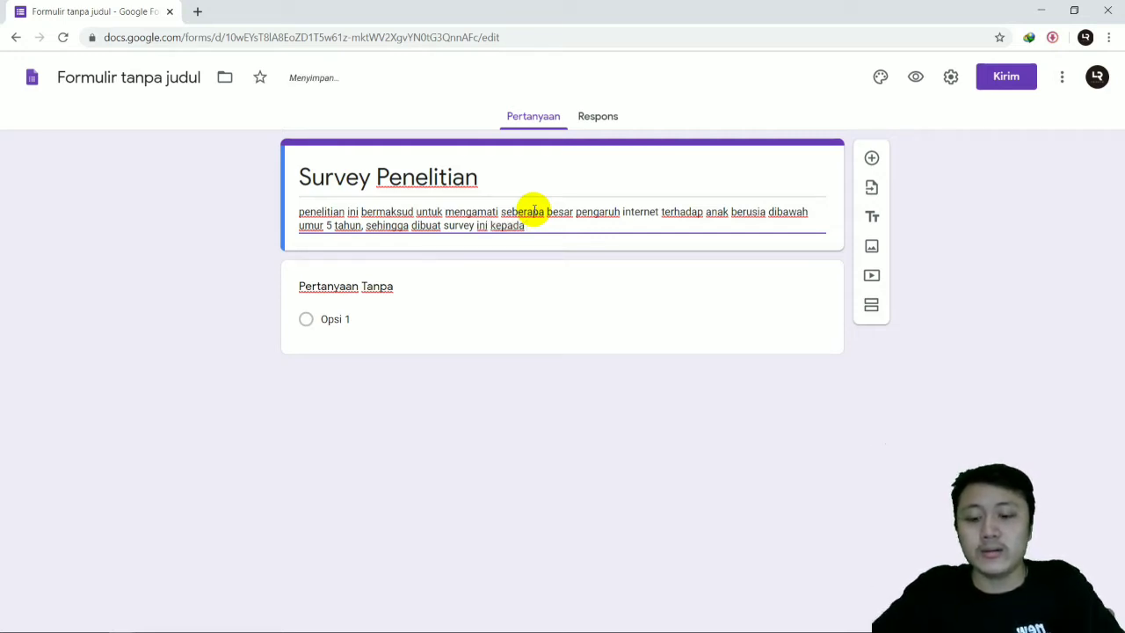
pyautogui.write(' orang')
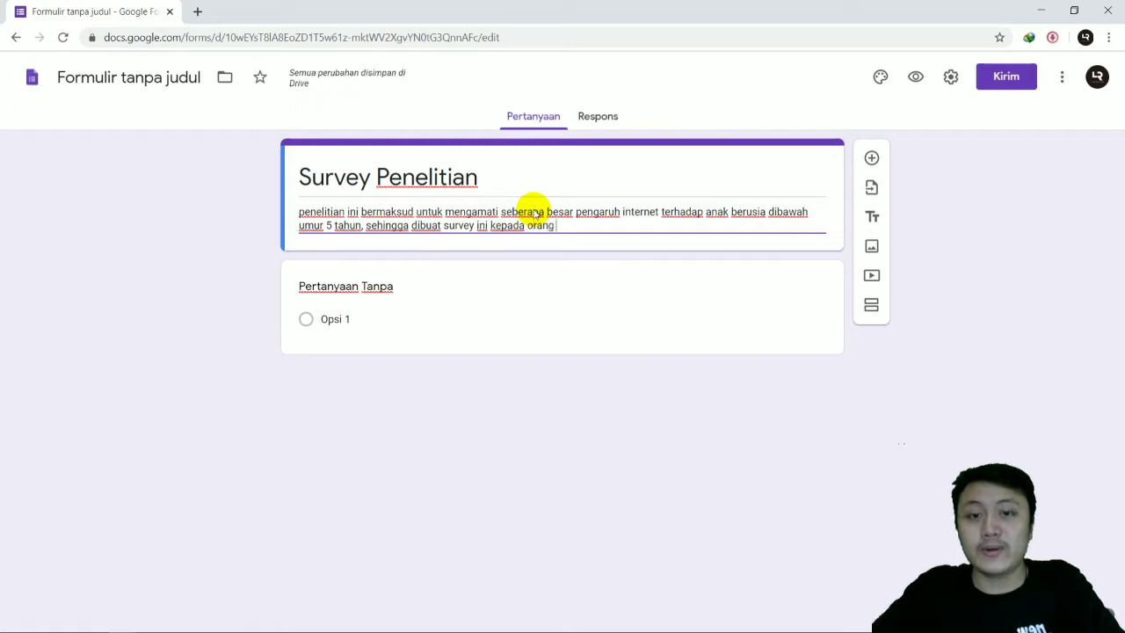
pyautogui.write(' yang dimaksud')
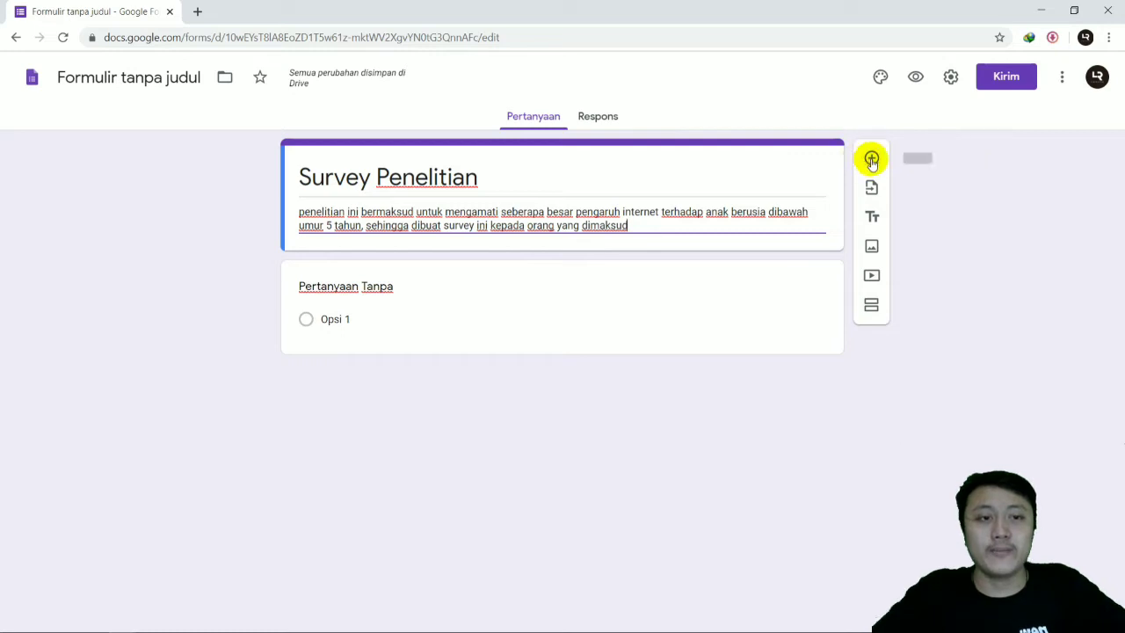
# Step: Add a new blank question below the form header and delete the default untitled question
pyautogui.click(870, 159)
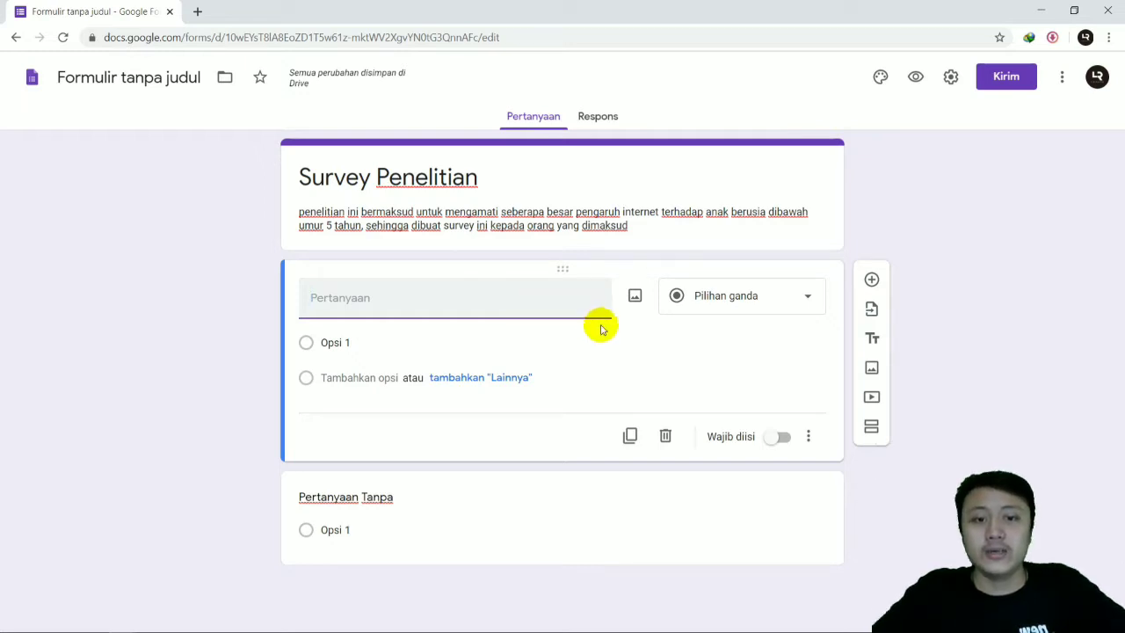
pyautogui.click(545, 512)
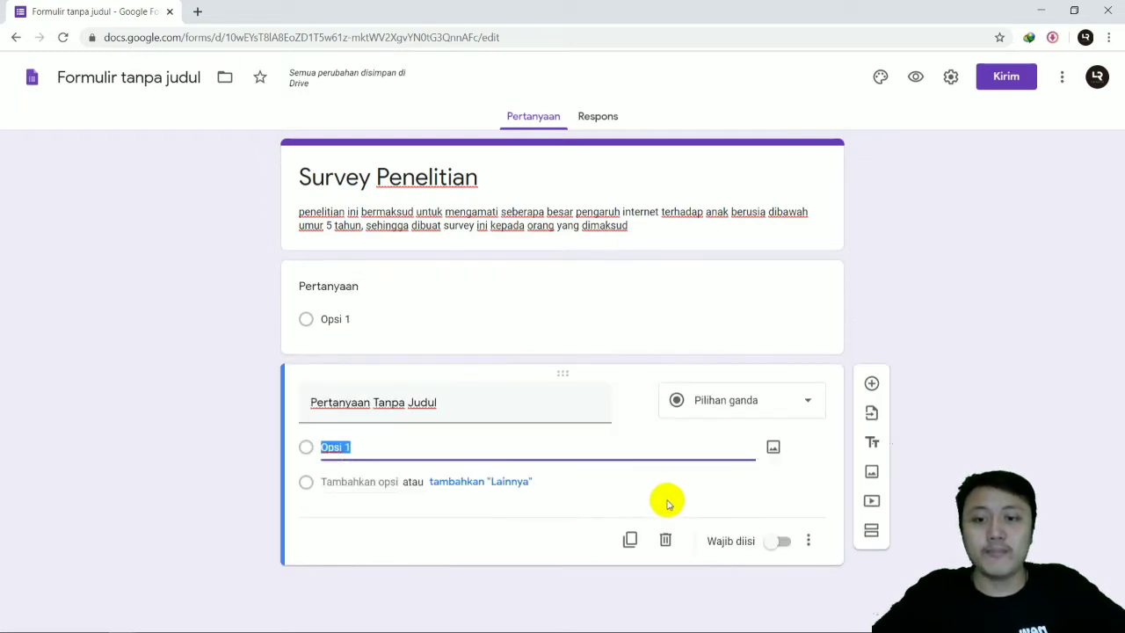
pyautogui.click(667, 544)
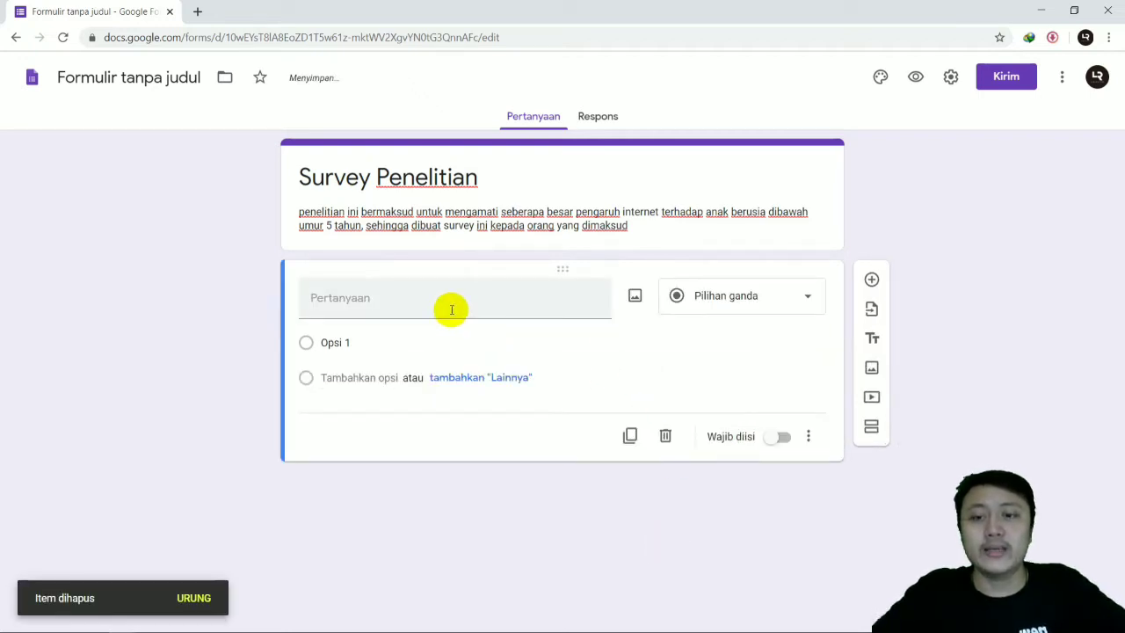
# Step: Change the blank question to the short answer type (Jawaban singkat) and title it "Nama Responden"
pyautogui.click(724, 296)
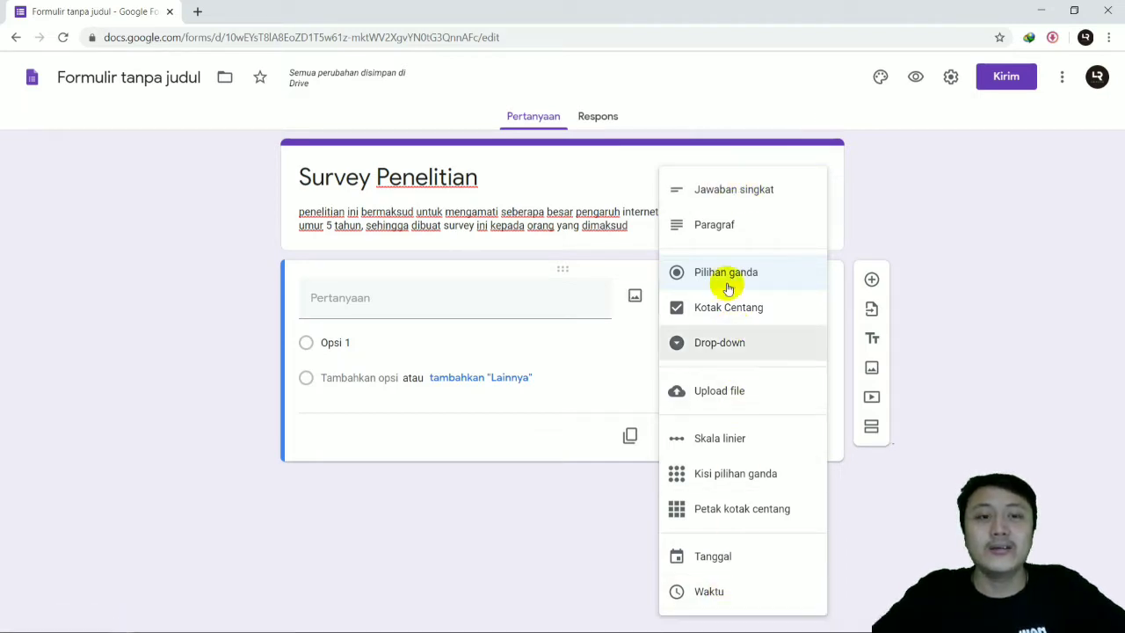
pyautogui.click(724, 197)
pyautogui.click(469, 305)
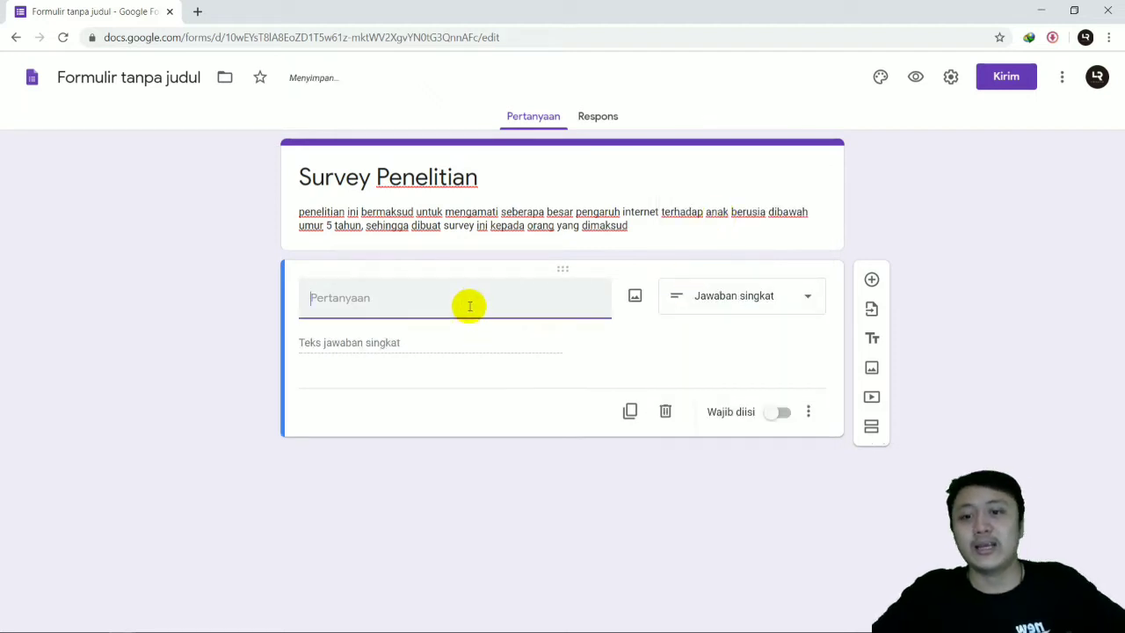
pyautogui.write('Nama Responden')
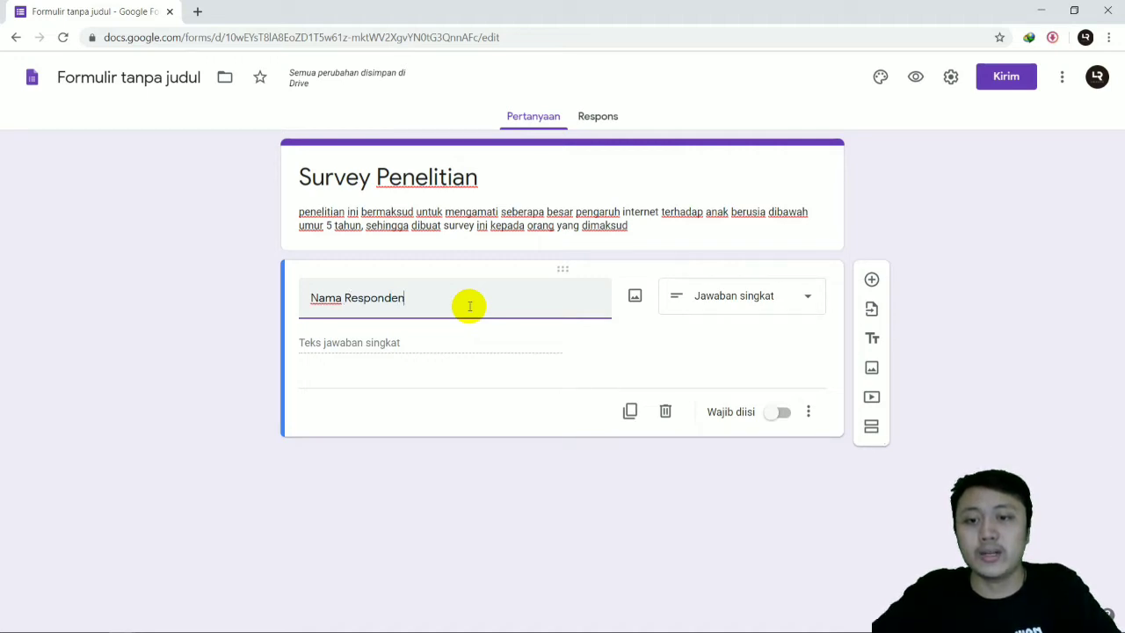
pyautogui.click(450, 349)
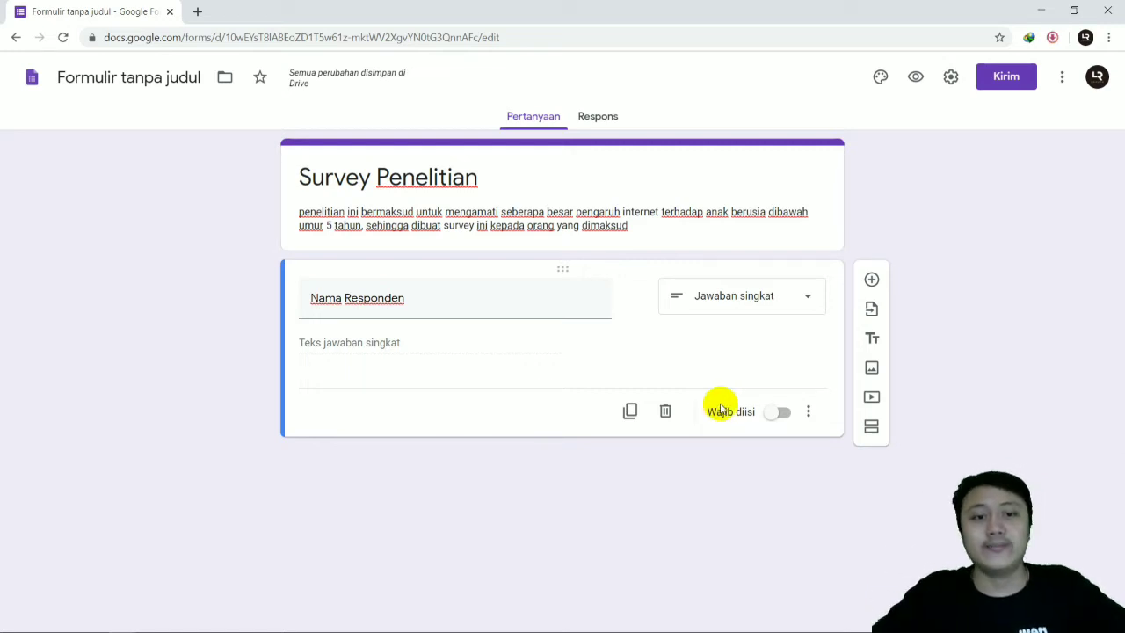
# Step: Make the "Nama Responden" question required and duplicate it
pyautogui.click(776, 413)
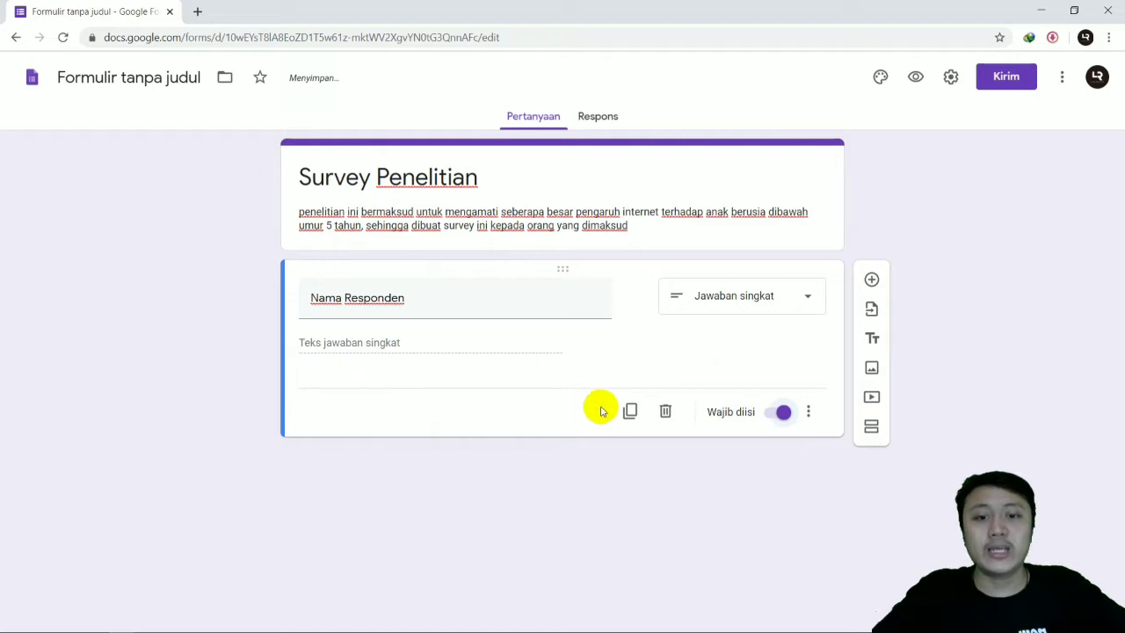
pyautogui.click(629, 412)
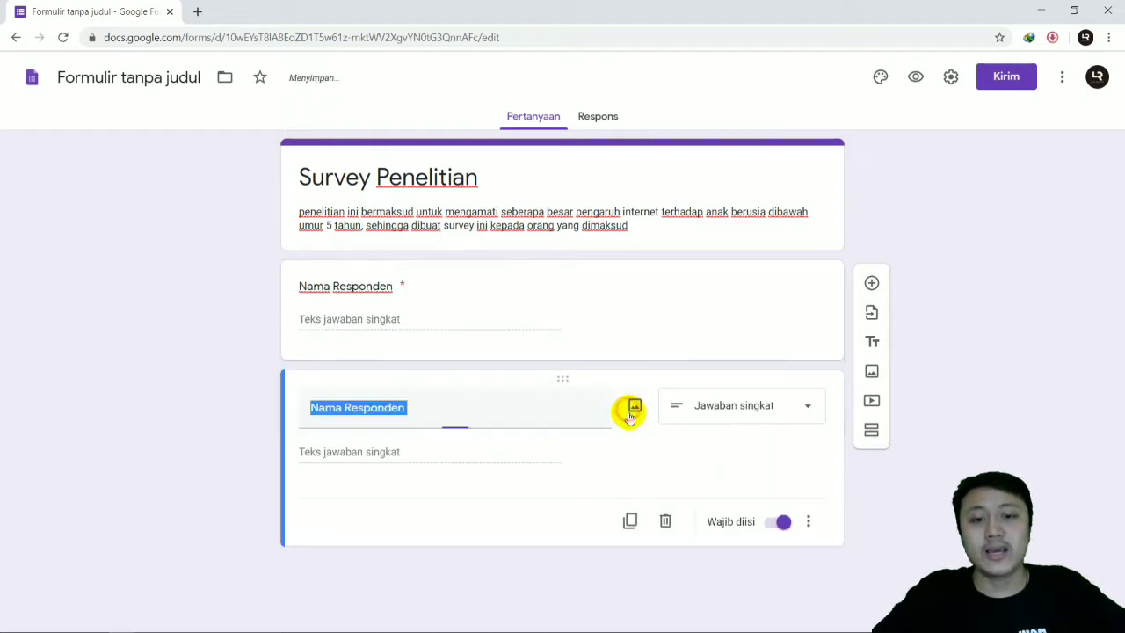
pyautogui.click(871, 281)
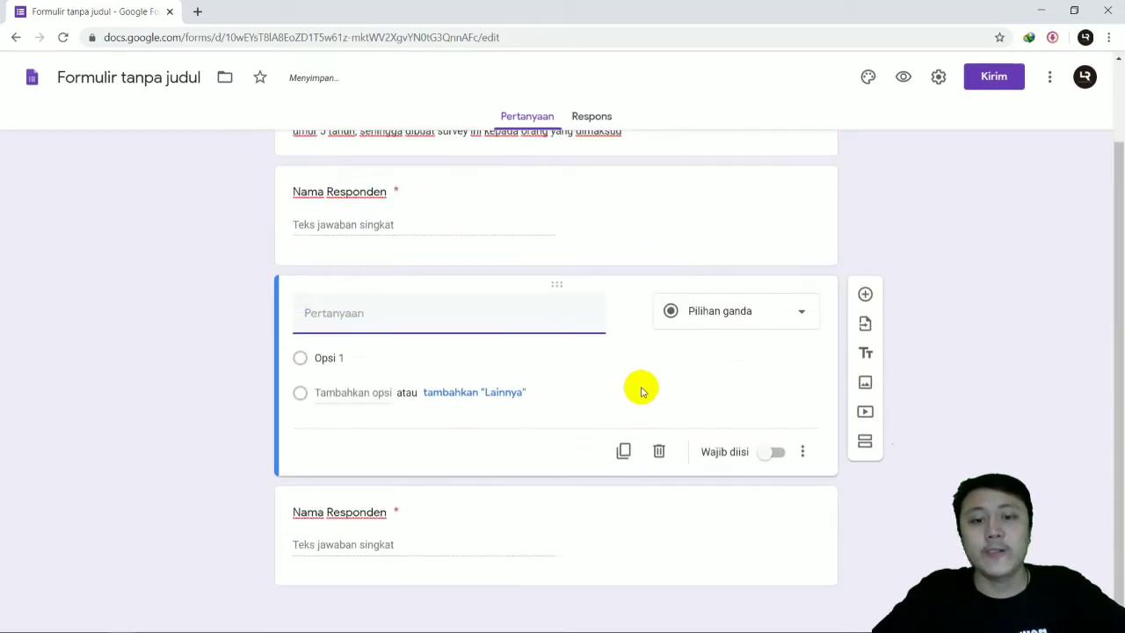
pyautogui.click(652, 377)
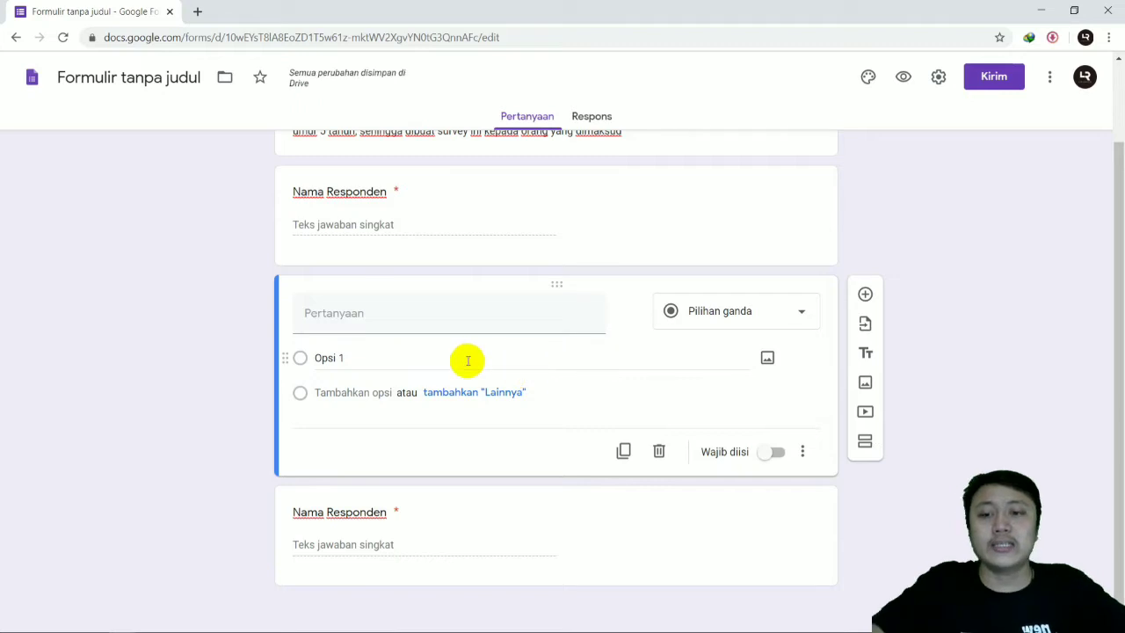
pyautogui.click(655, 450)
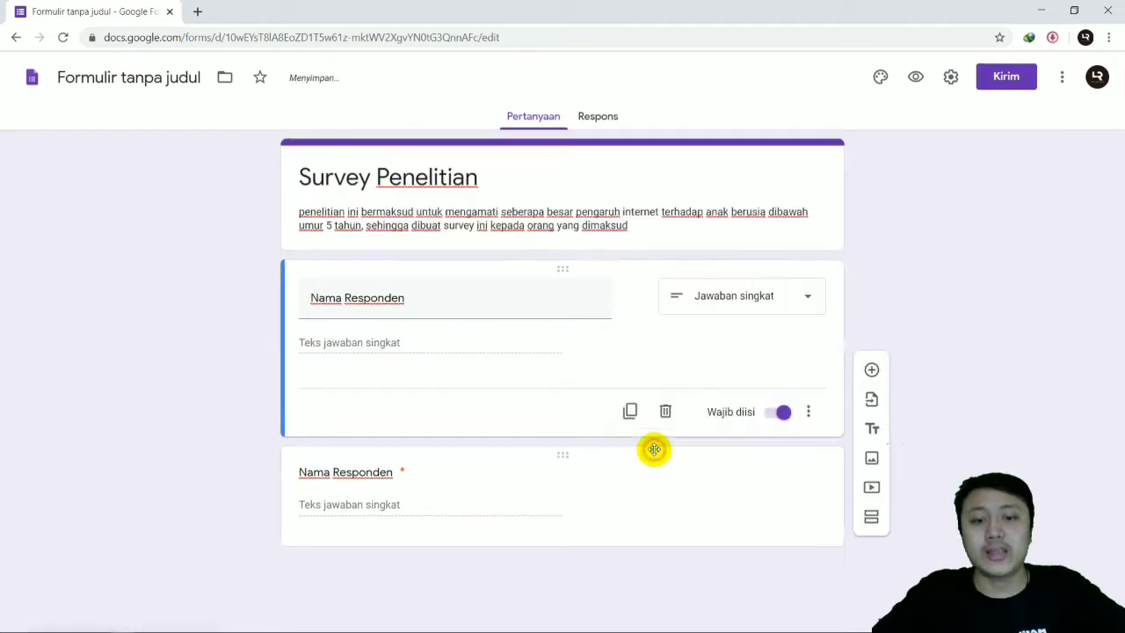
# Step: Retitle the duplicated "Nama Responden" question as "Tempat, tanggal lahir"
pyautogui.click(431, 472)
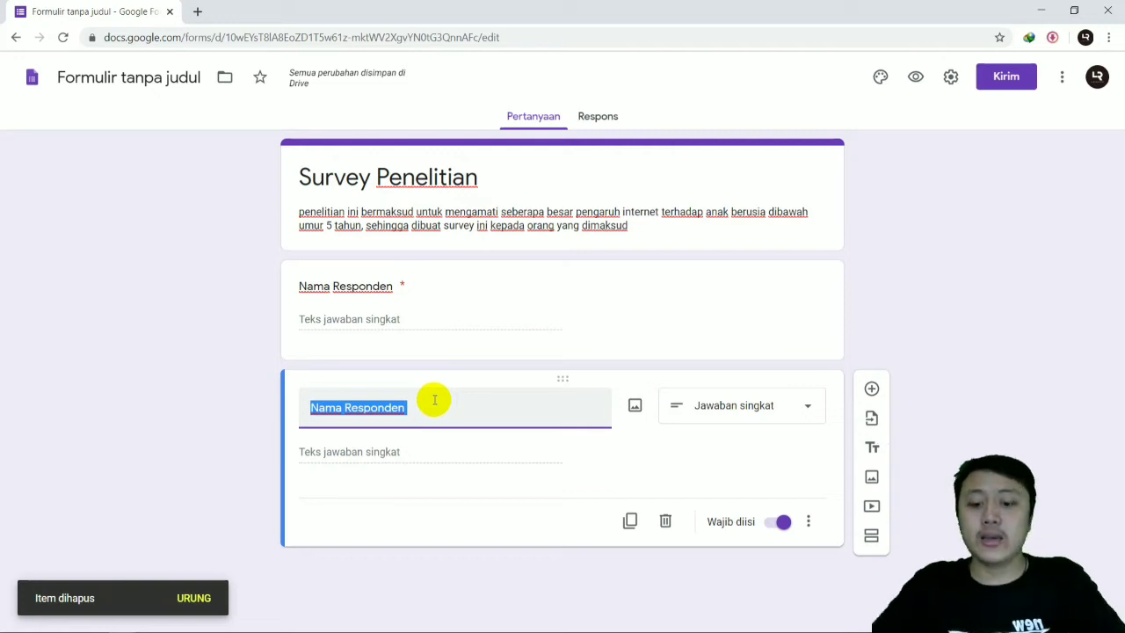
pyautogui.write('T')
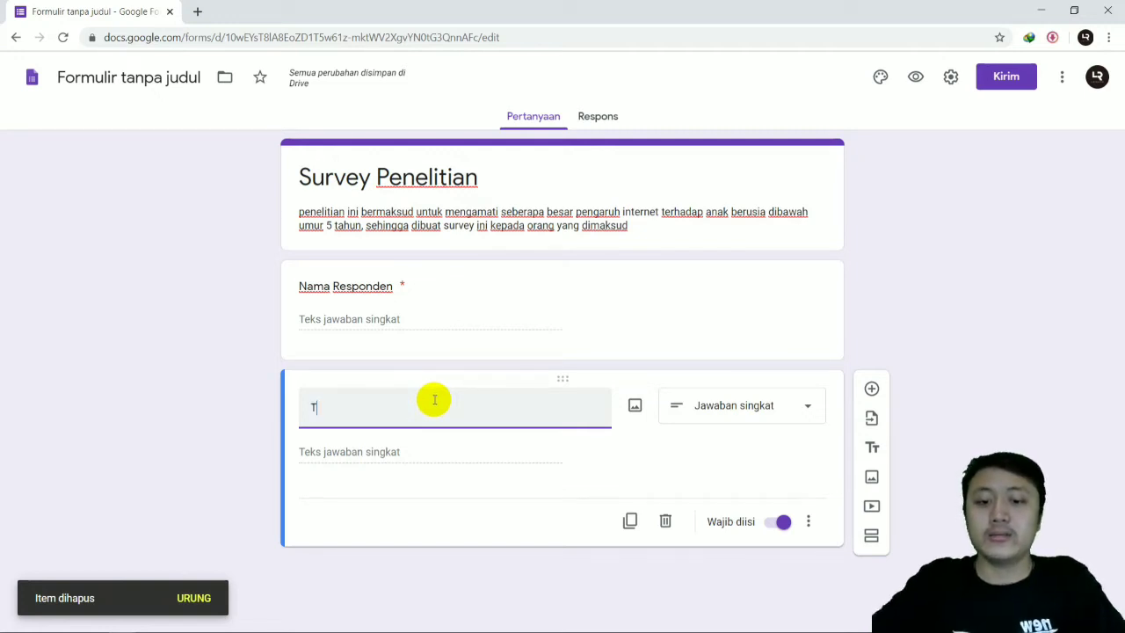
pyautogui.write('empat, ta')
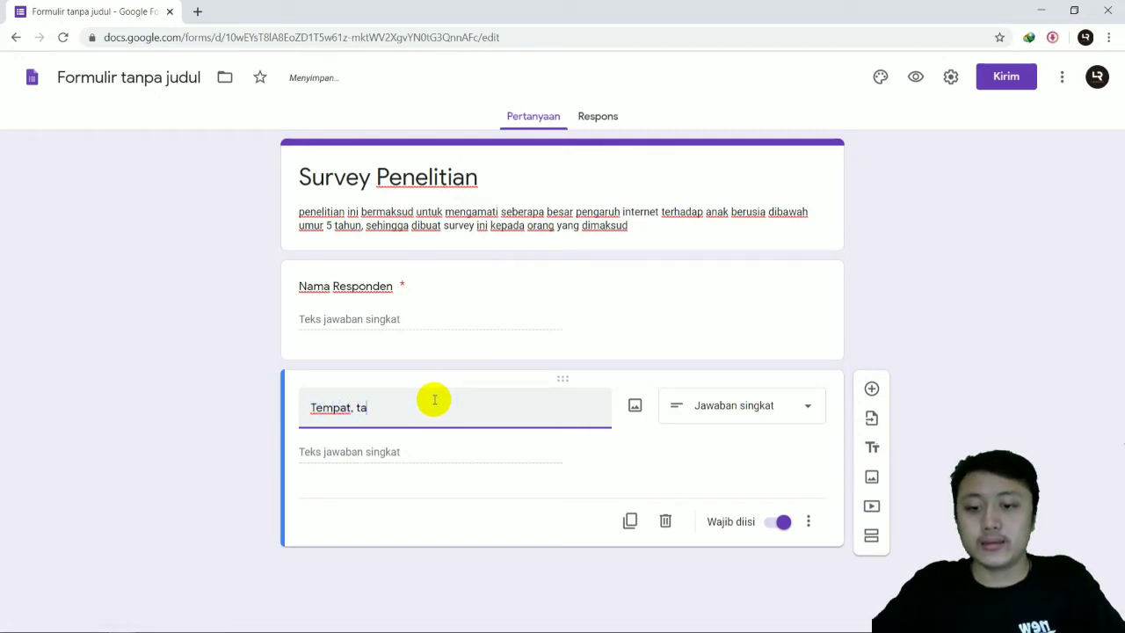
pyautogui.write('nggal lahir')
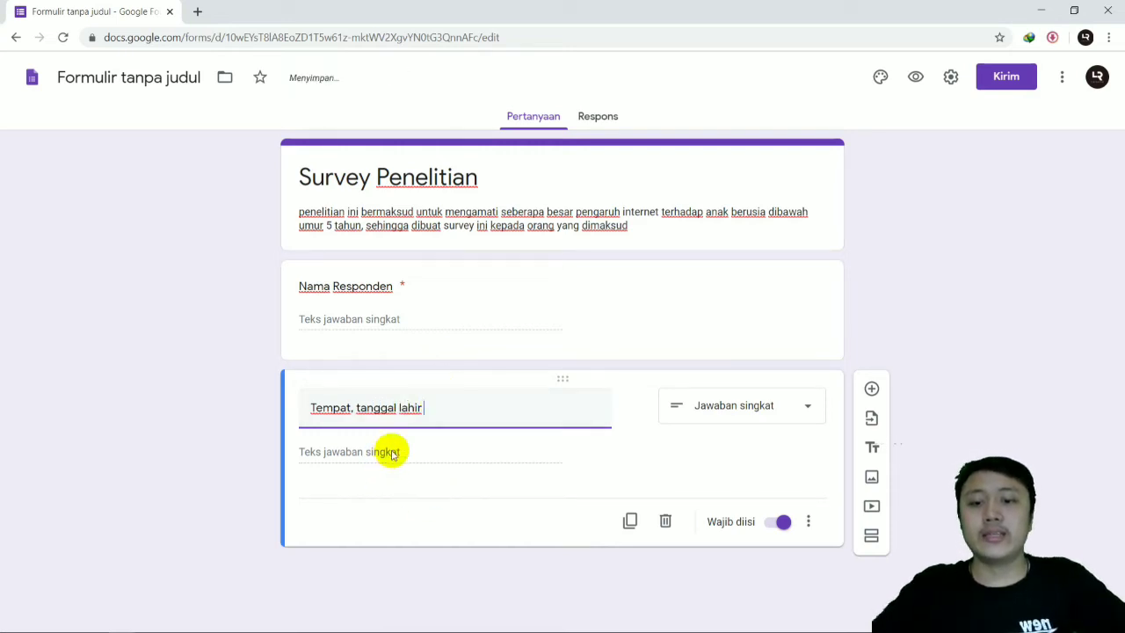
# Step: Add a multiple-choice question (Pilihan ganda) titled "Apakah anak Anda berusia dibawah 5 tahun ?" after the birth details question
pyautogui.click(870, 390)
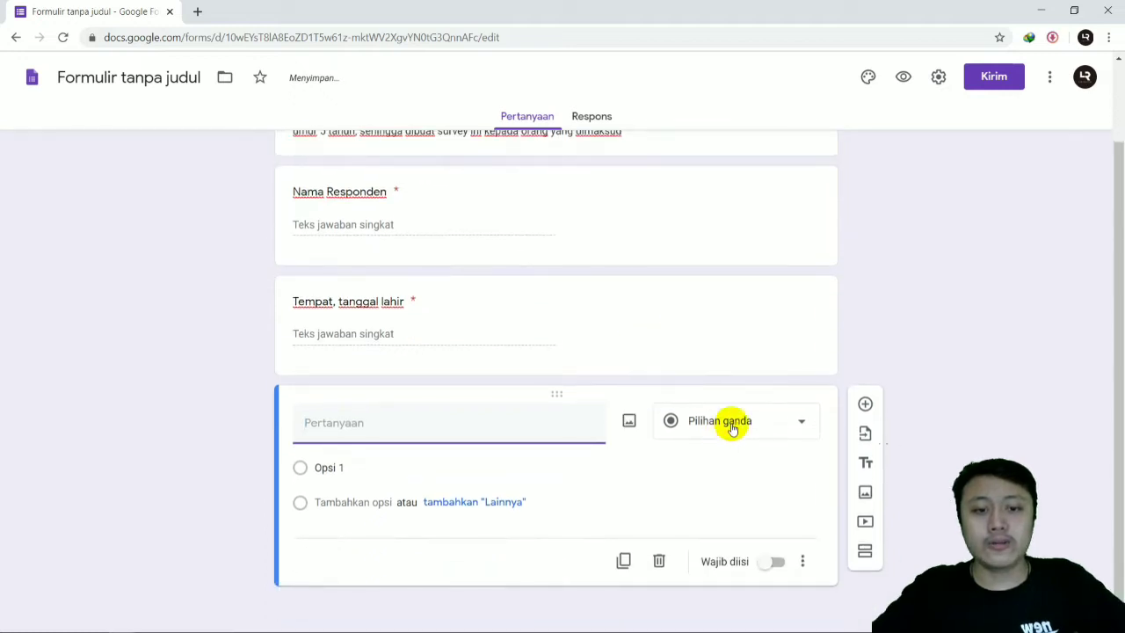
pyautogui.click(732, 424)
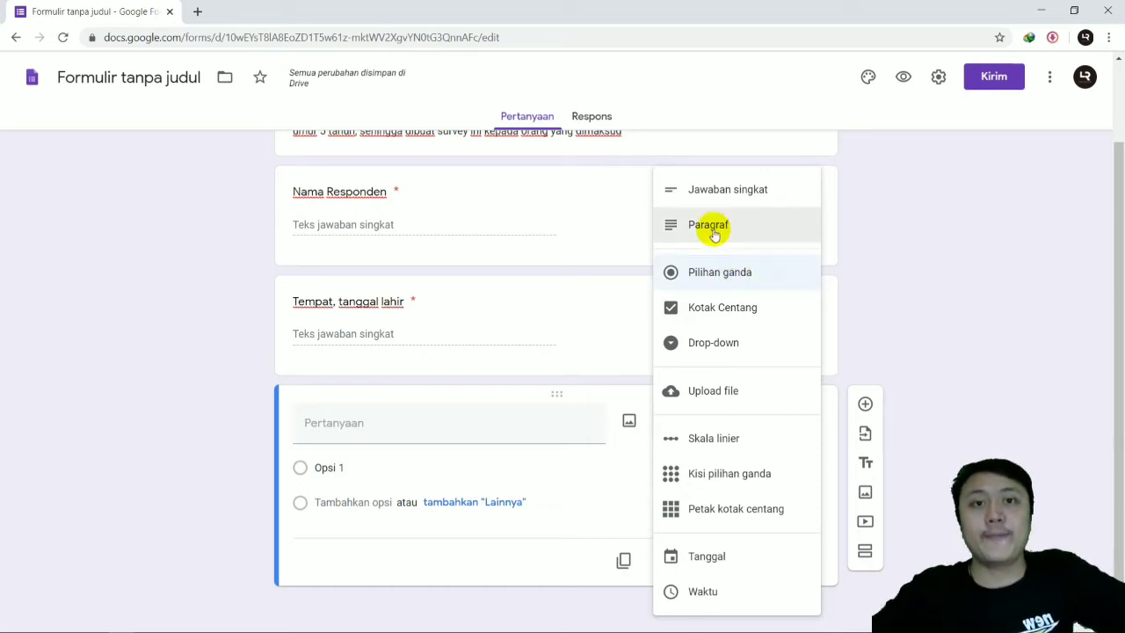
pyautogui.click(715, 277)
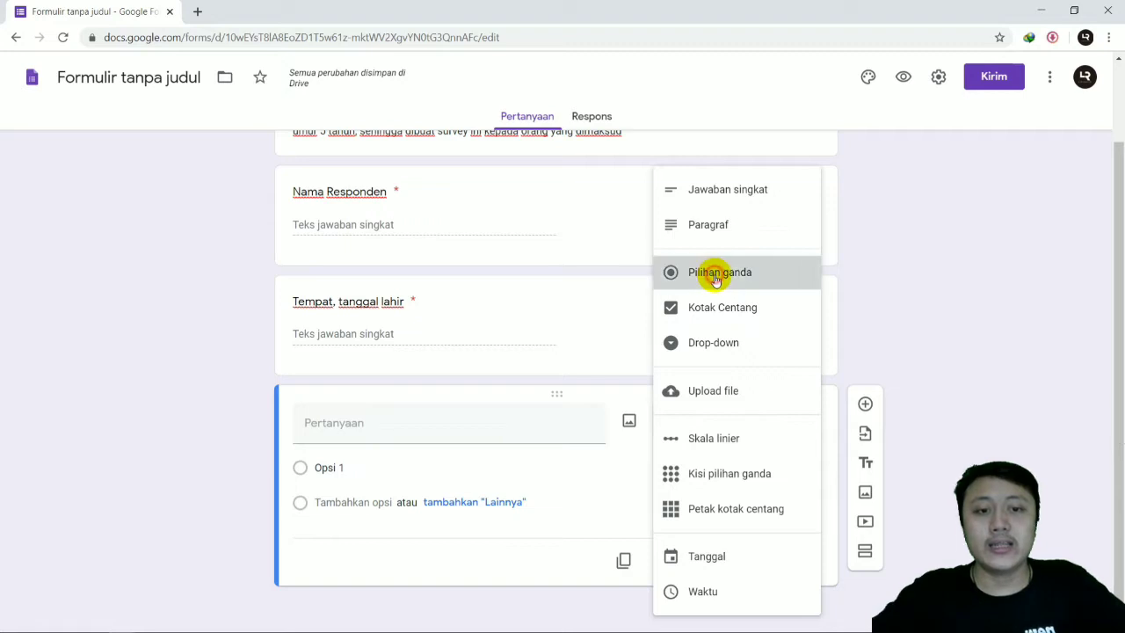
pyautogui.click(464, 427)
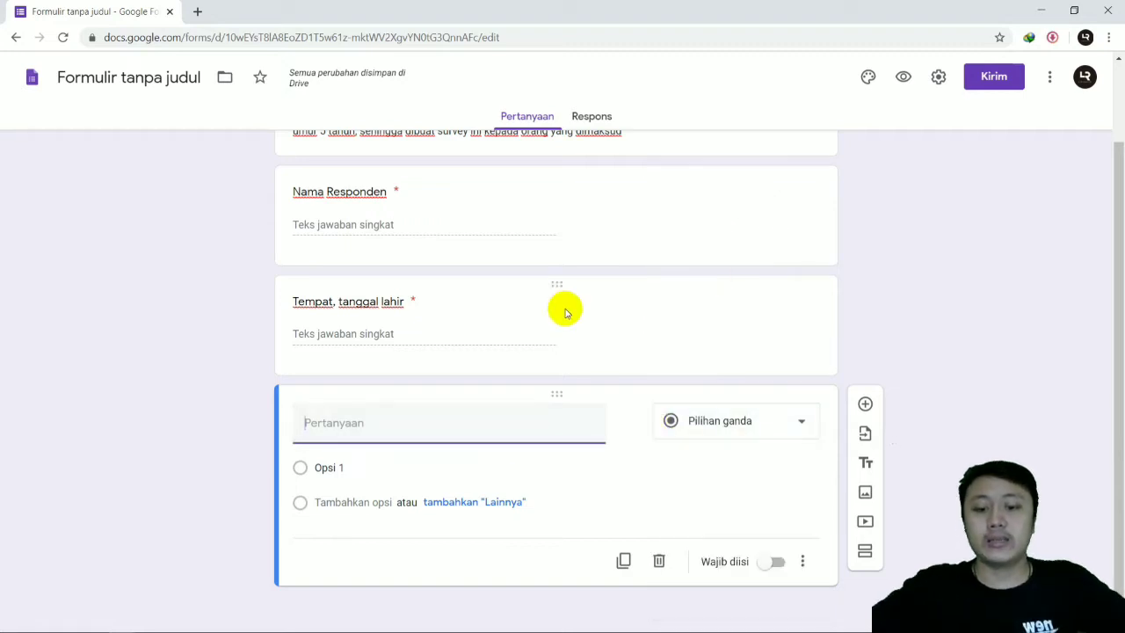
pyautogui.write('A')
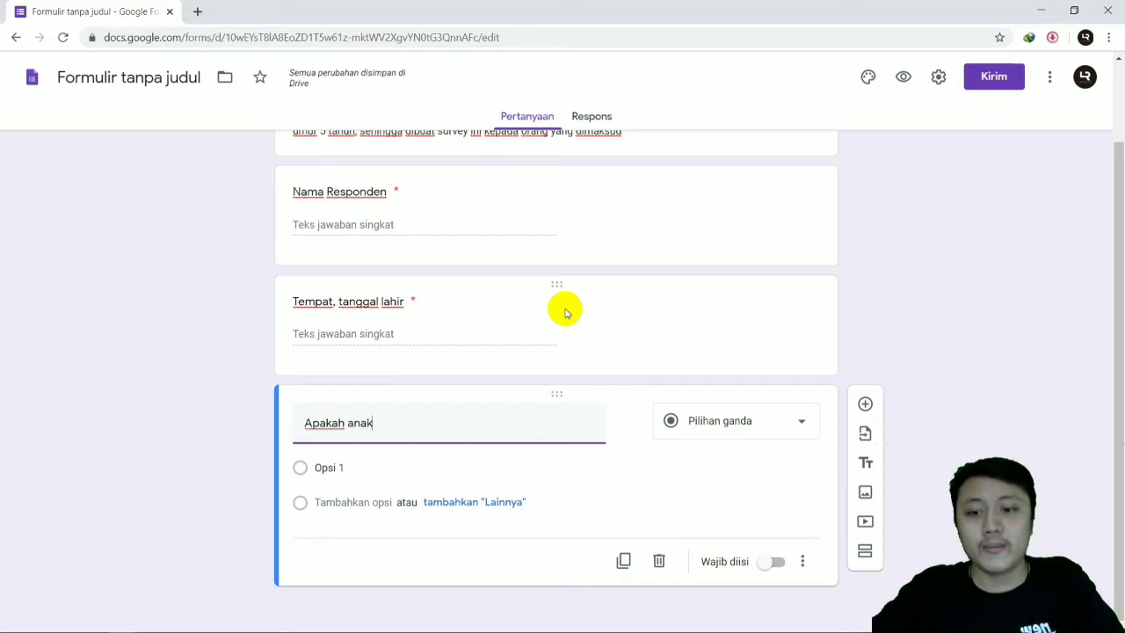
pyautogui.write('pakah anak And')
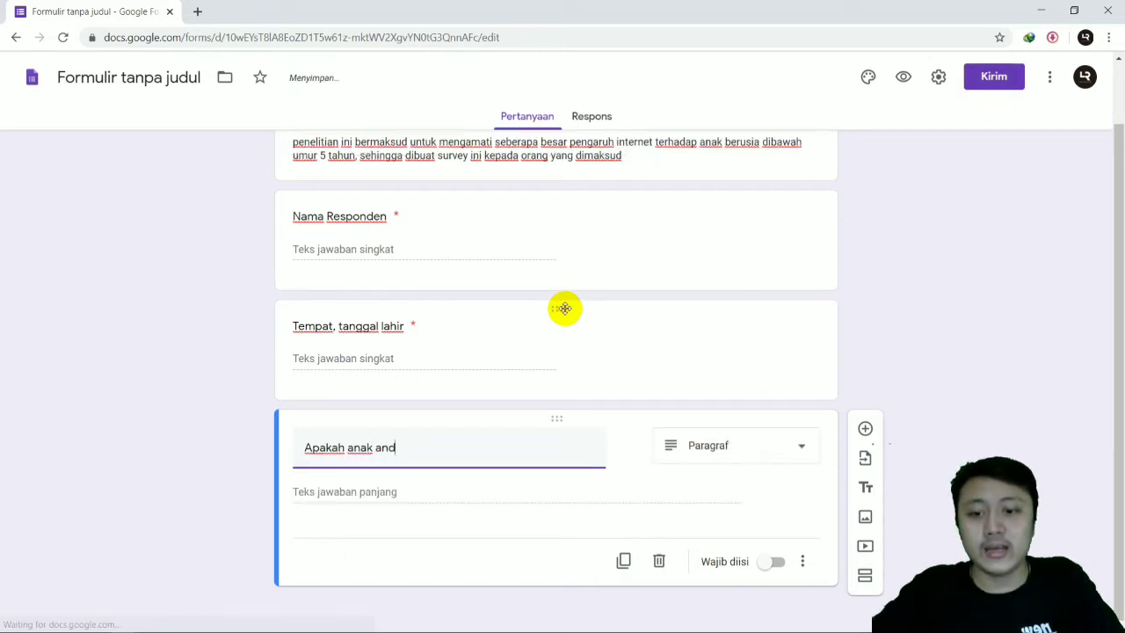
pyautogui.write('a beru')
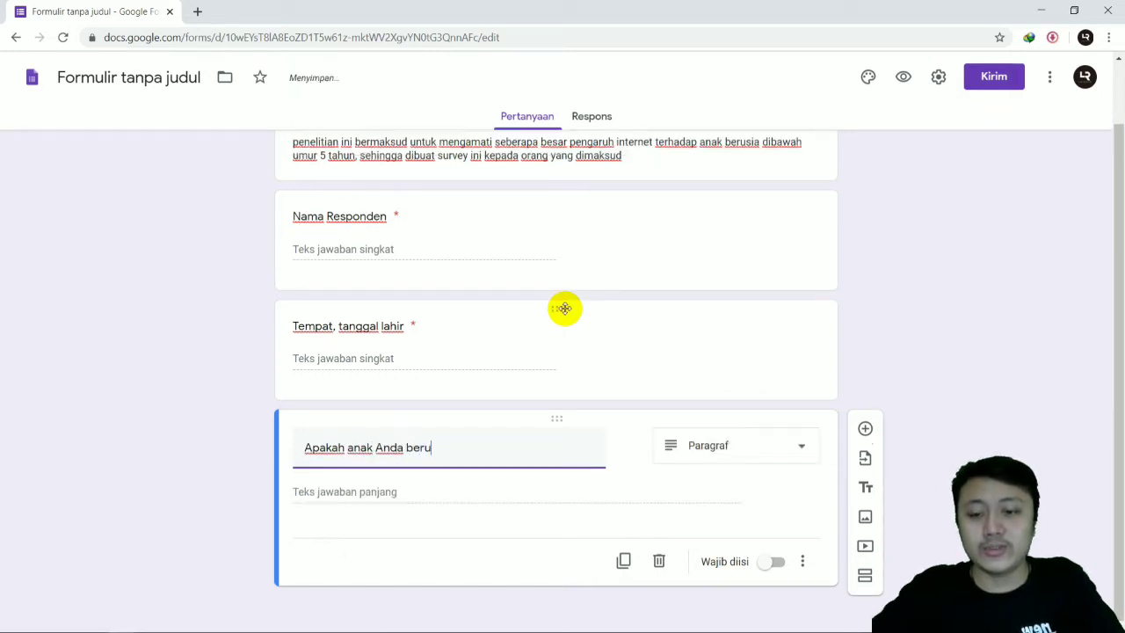
pyautogui.write('sia dibawah 5')
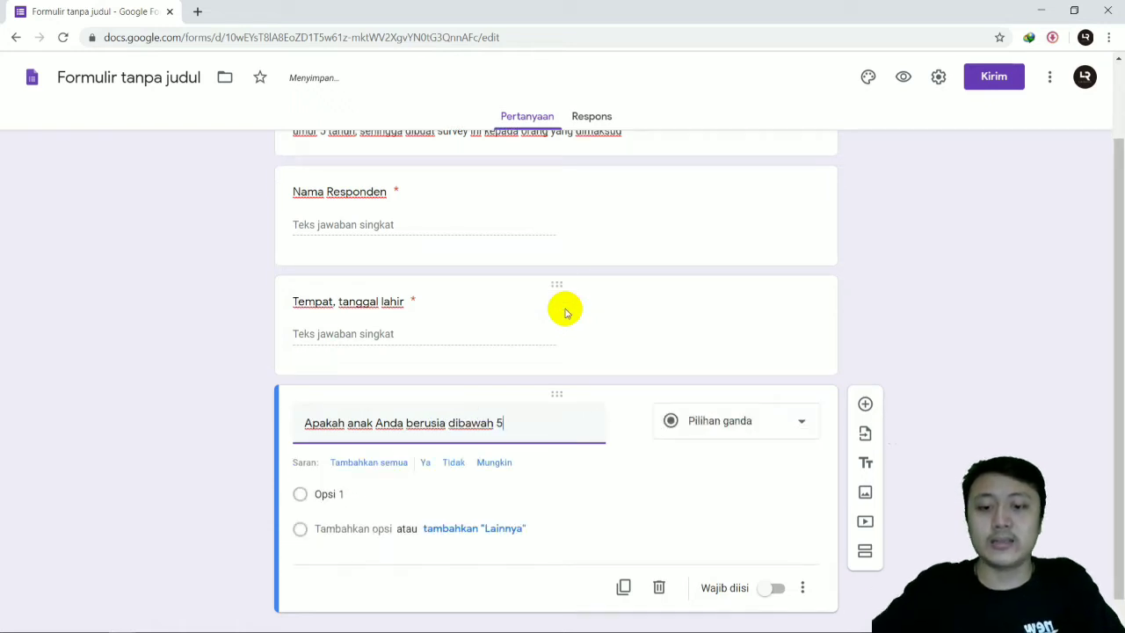
pyautogui.write(' tahun ?')
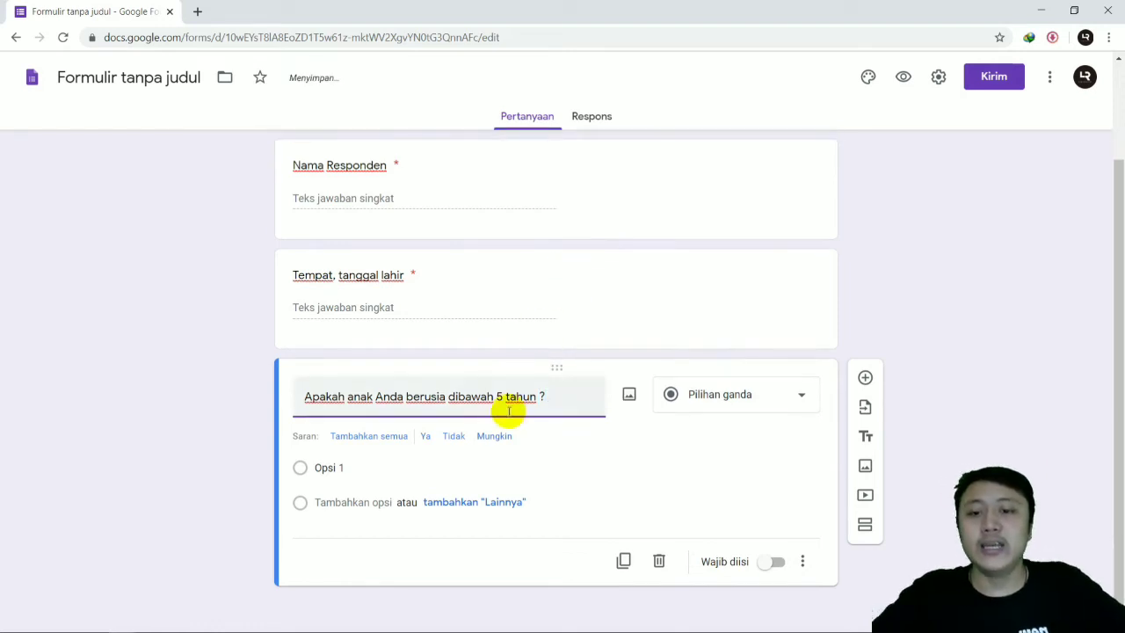
# Step: Give the question about the child's age the answer options "Ya", "Tidak" and "Mungkin"
pyautogui.click(283, 448)
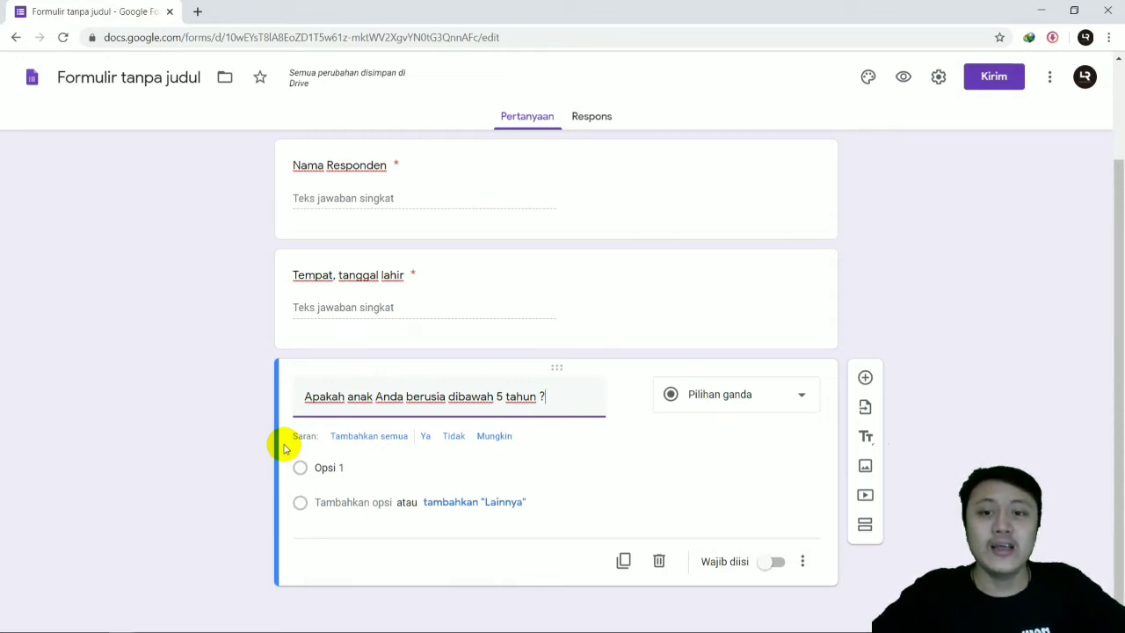
pyautogui.click(426, 436)
pyautogui.click(430, 439)
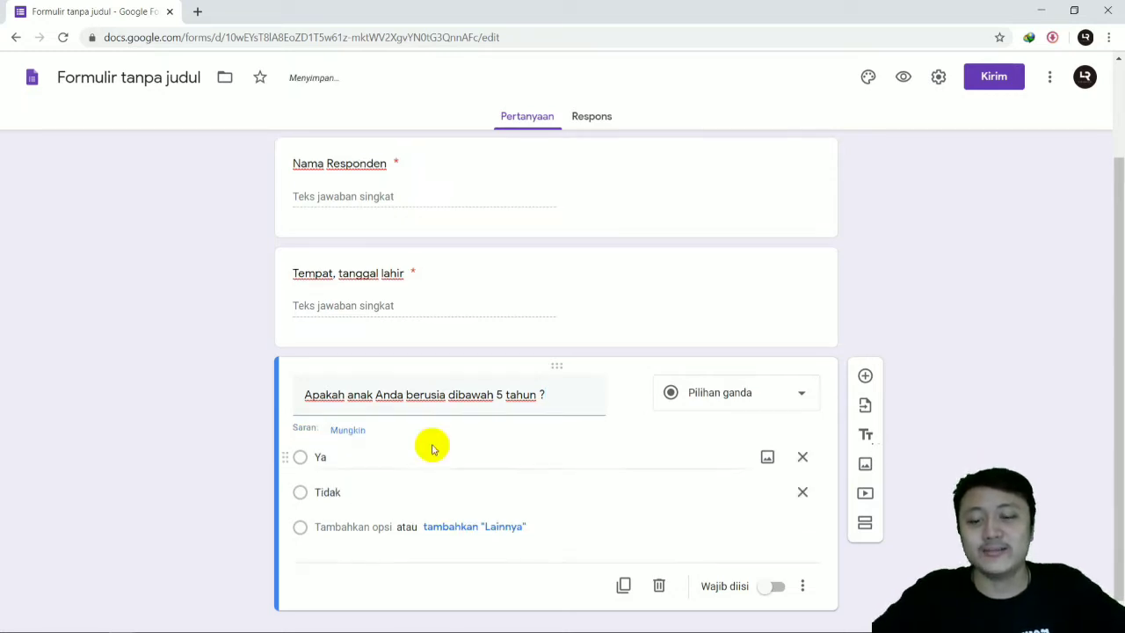
pyautogui.click(341, 504)
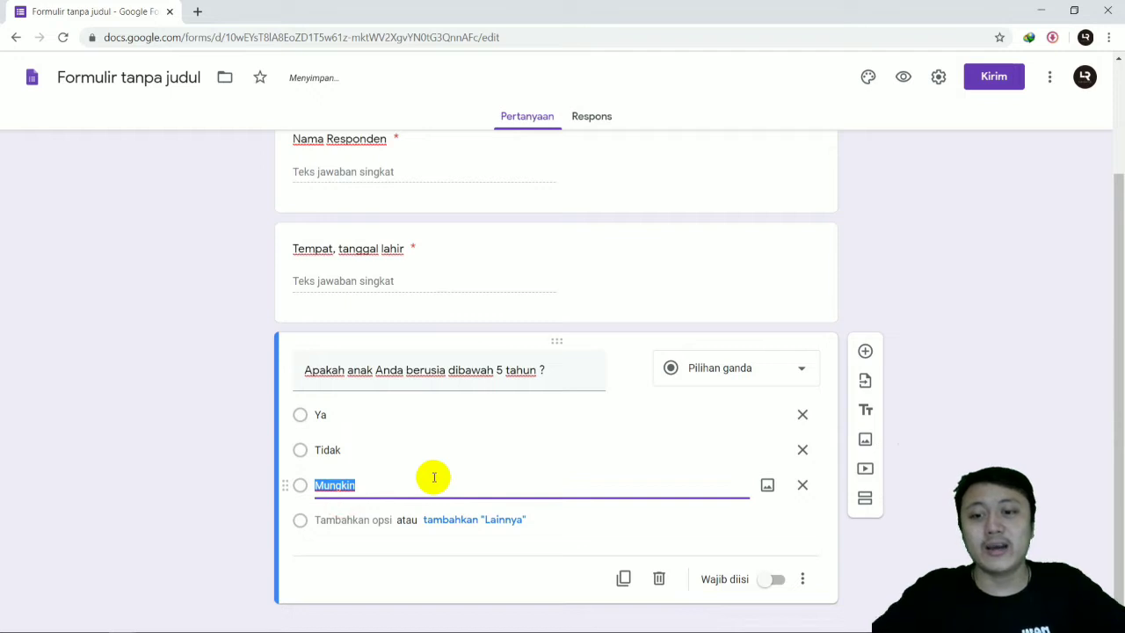
pyautogui.write('mu')
pyautogui.press('BackSpace')
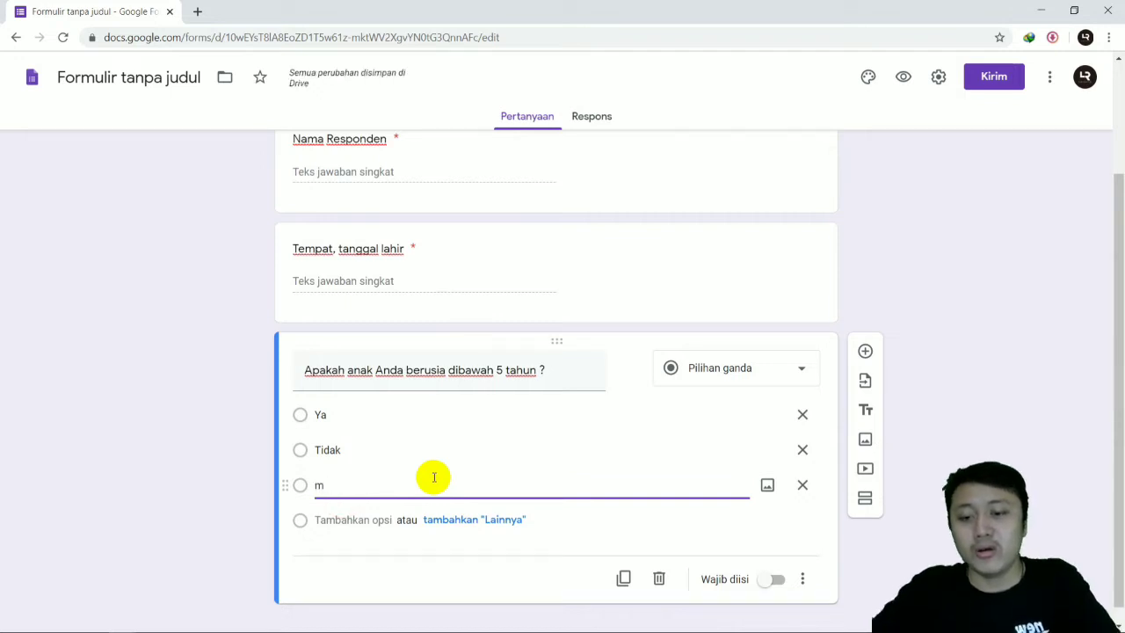
pyautogui.write('ungkin')
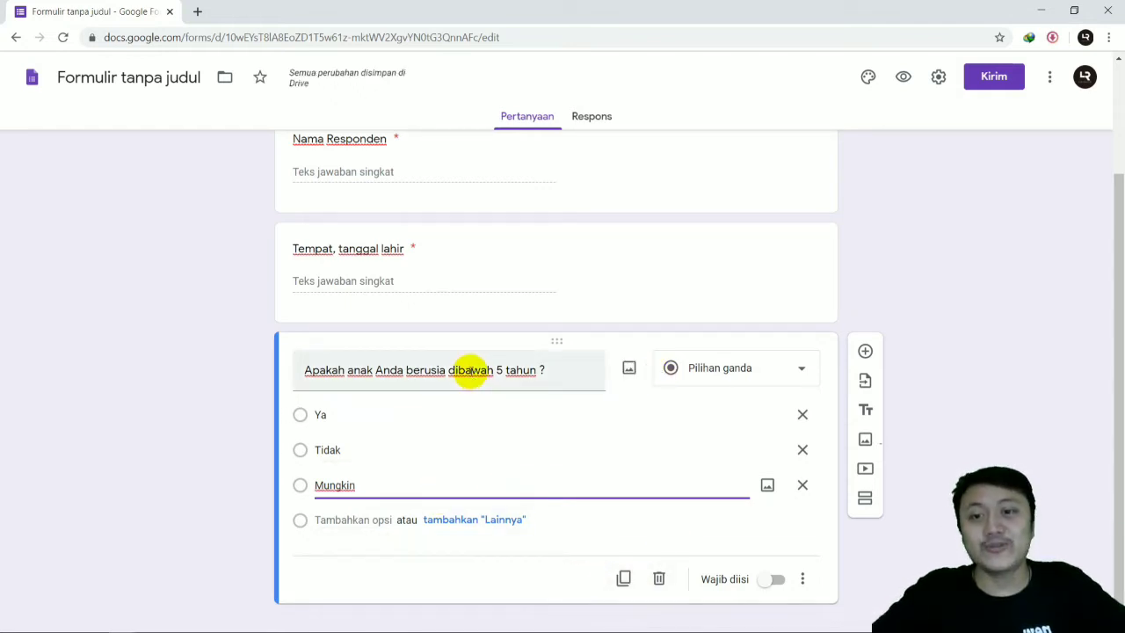
# Step: Preview the form and try the answers "Ya", "Tidak" and "Mungkin" in the question about the child's age
pyautogui.scroll(3, 467, 372)
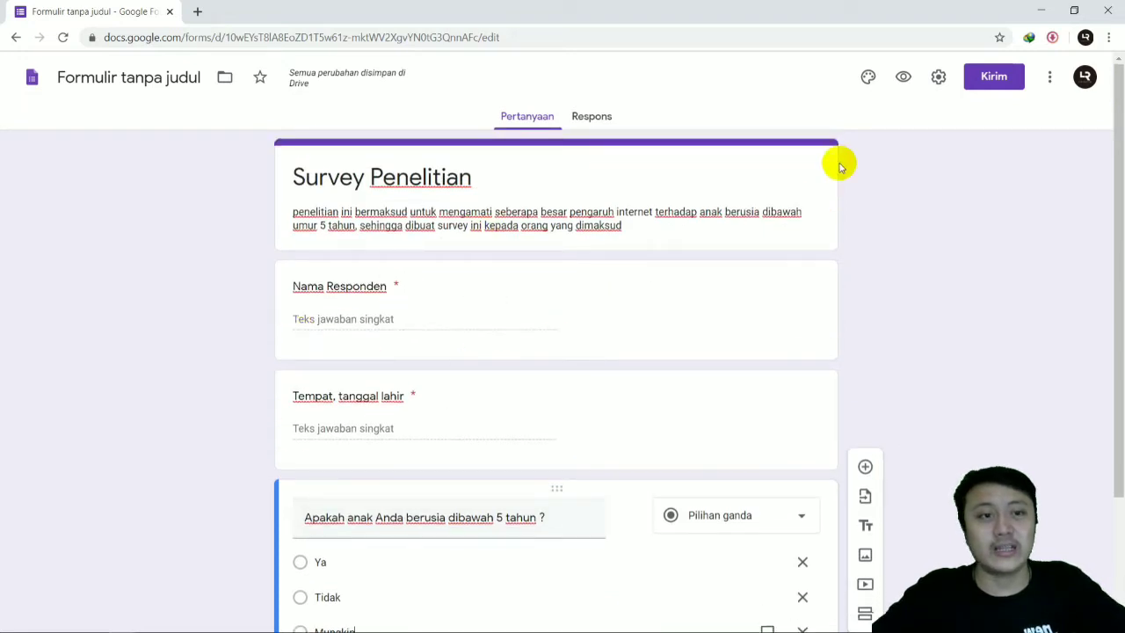
pyautogui.click(905, 78)
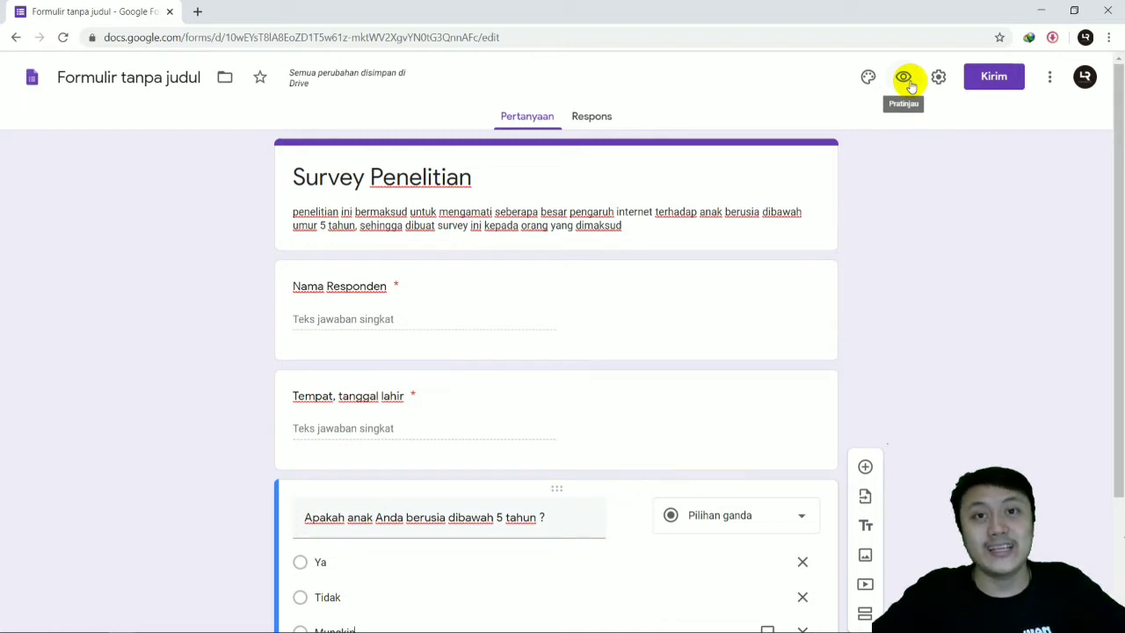
pyautogui.click(905, 80)
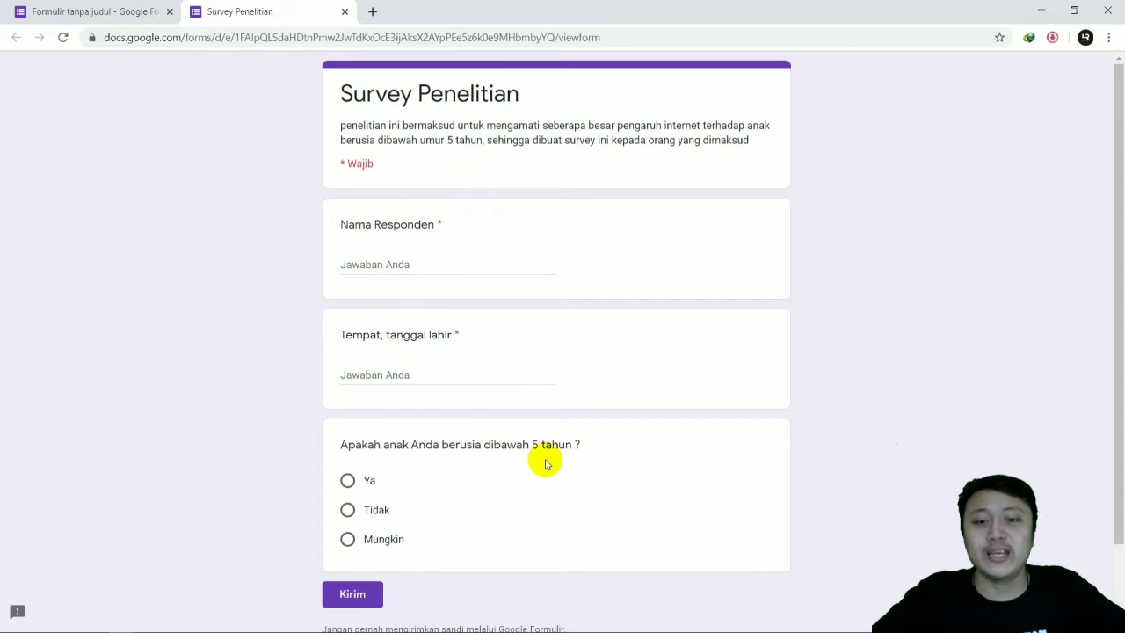
pyautogui.click(348, 480)
pyautogui.click(347, 509)
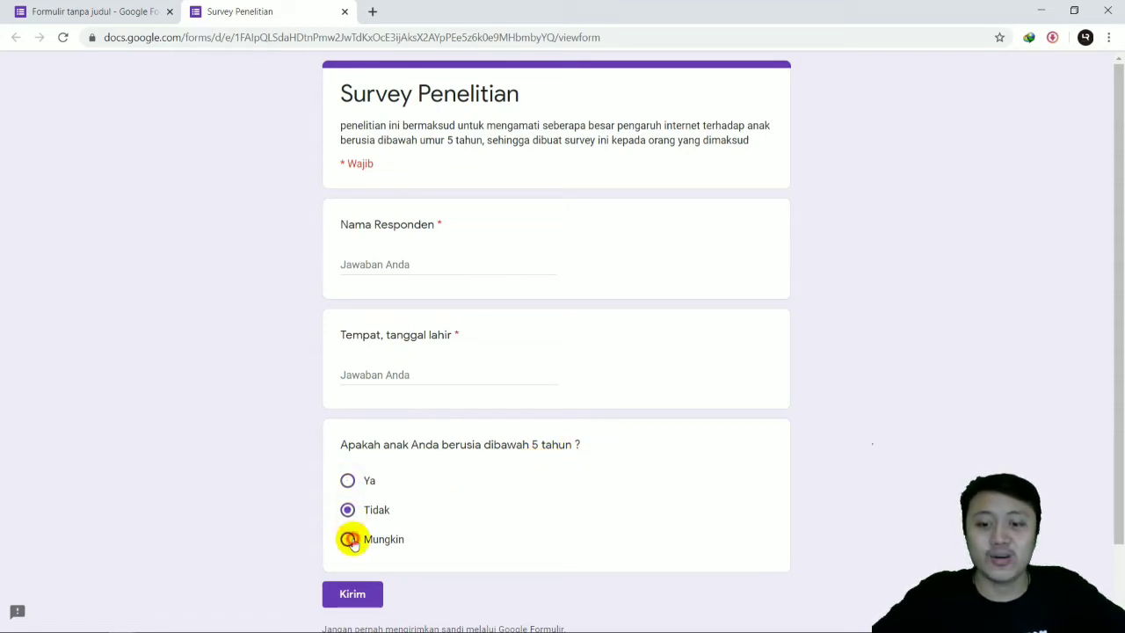
pyautogui.click(347, 538)
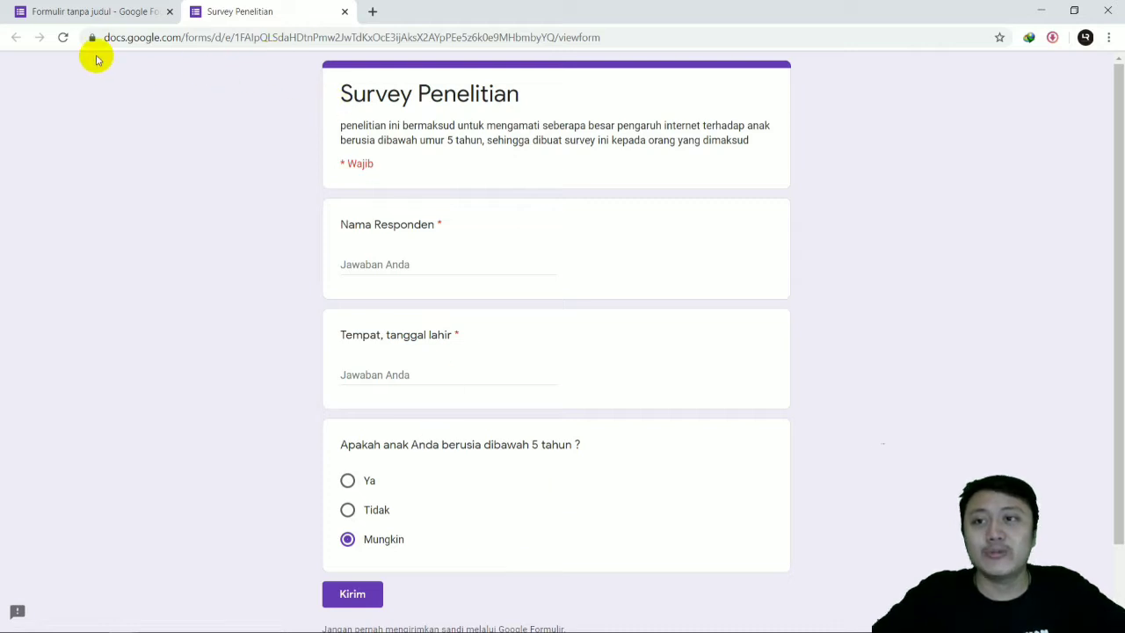
# Step: Return to the form editor and name the form file "Survey Penelitian"
pyautogui.click(99, 9)
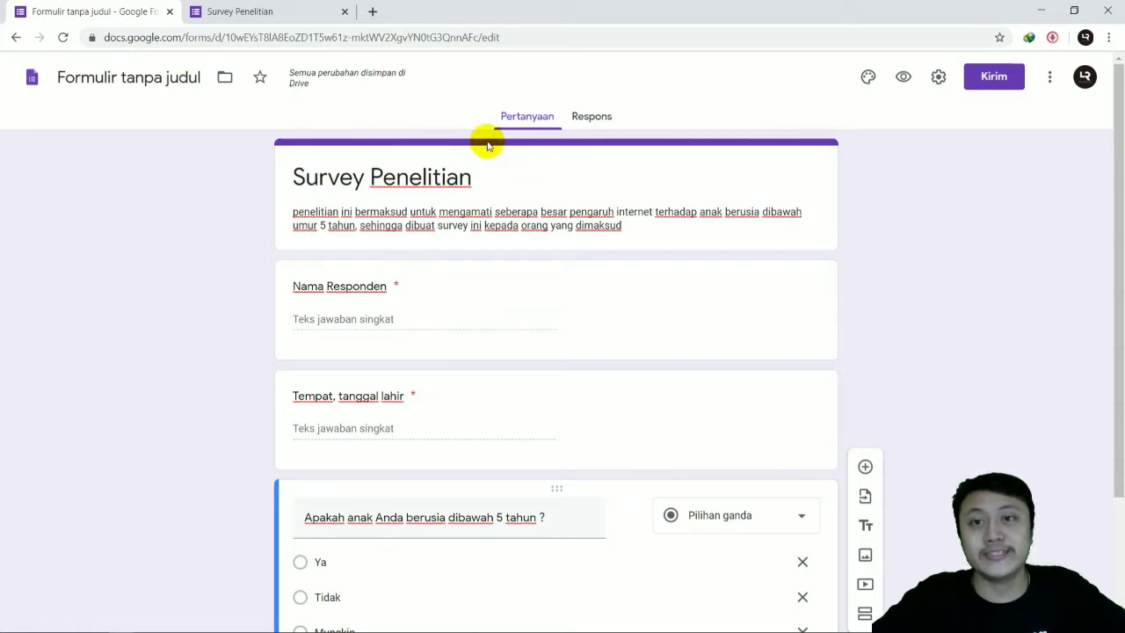
pyautogui.click(137, 80)
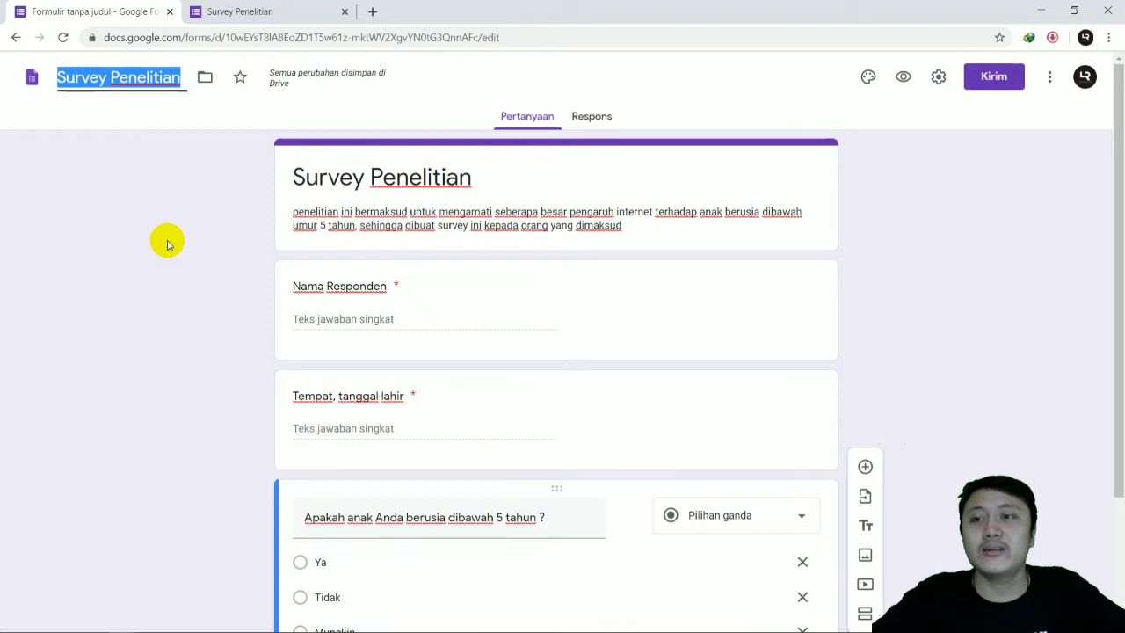
pyautogui.click(168, 216)
# Step: Add a checkbox question (Kotak Centang) after the question about the child's age
pyautogui.scroll(-1, 498, 372)
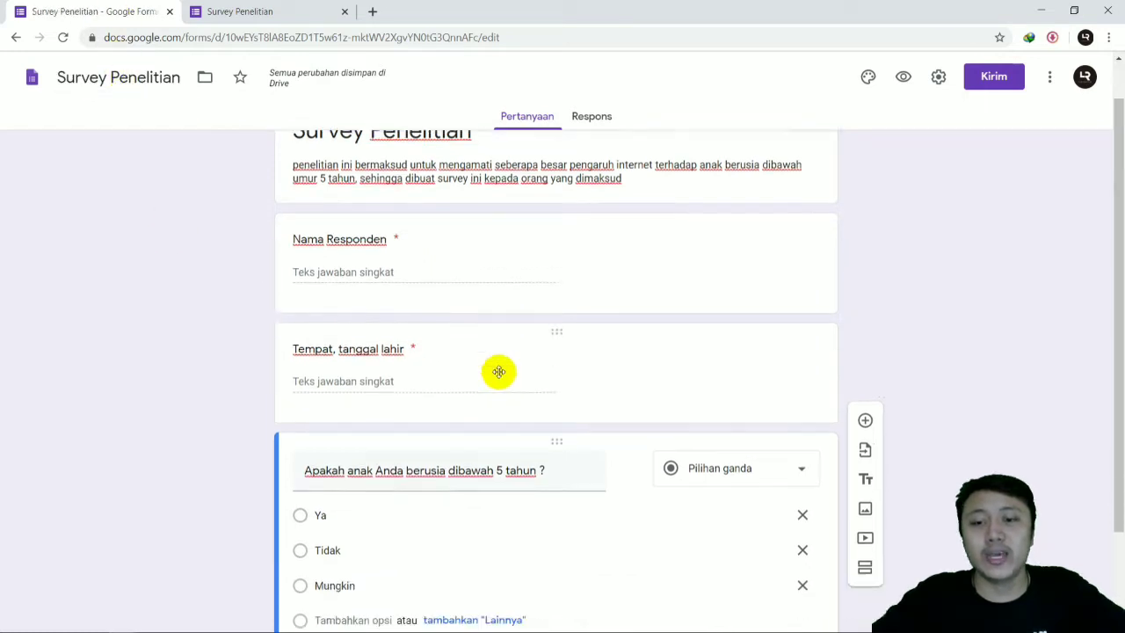
pyautogui.scroll(-2, 498, 372)
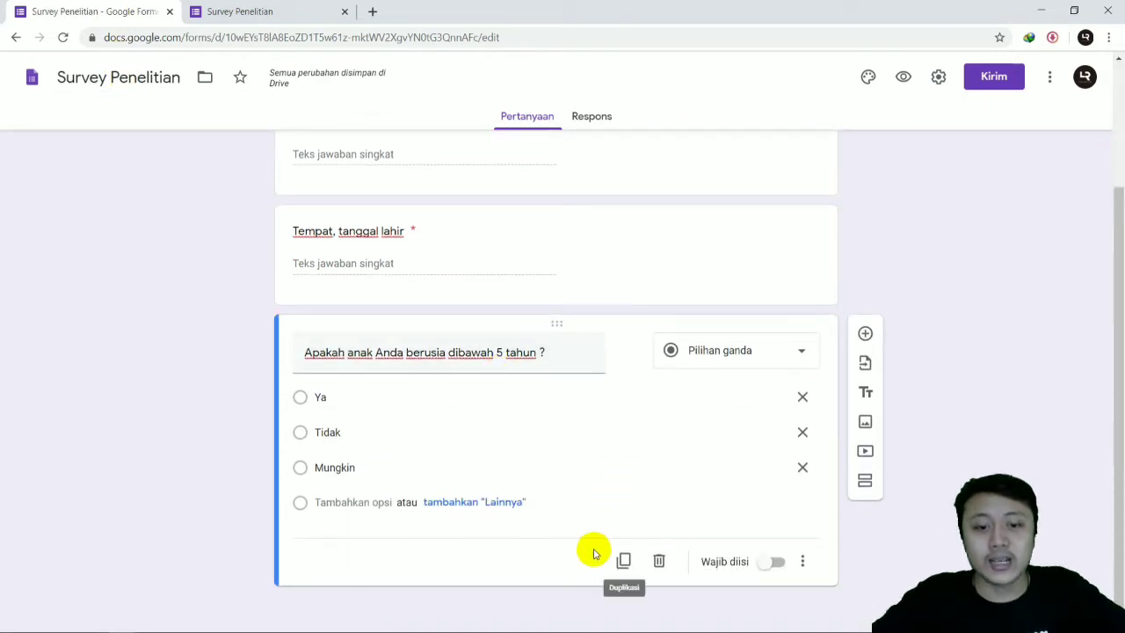
pyautogui.click(865, 334)
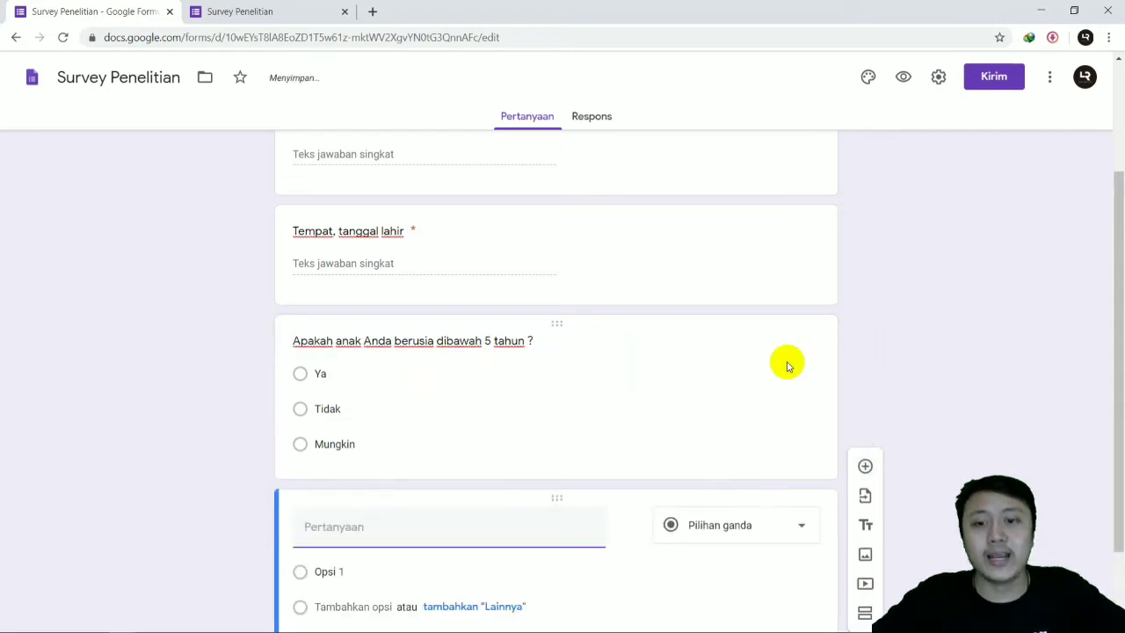
pyautogui.click(734, 429)
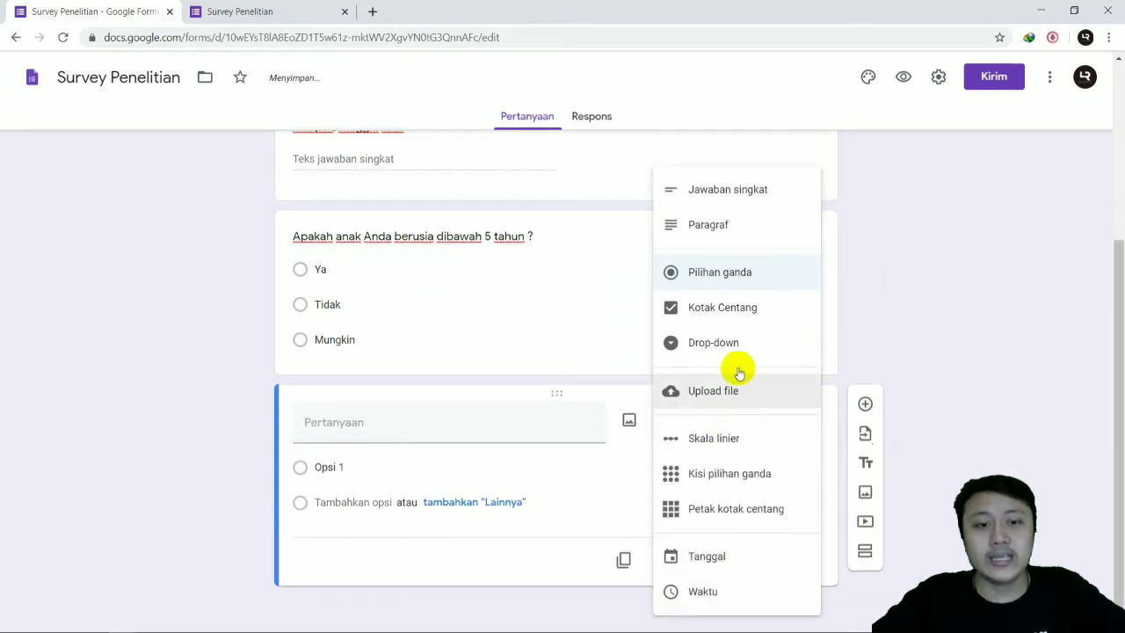
pyautogui.click(742, 307)
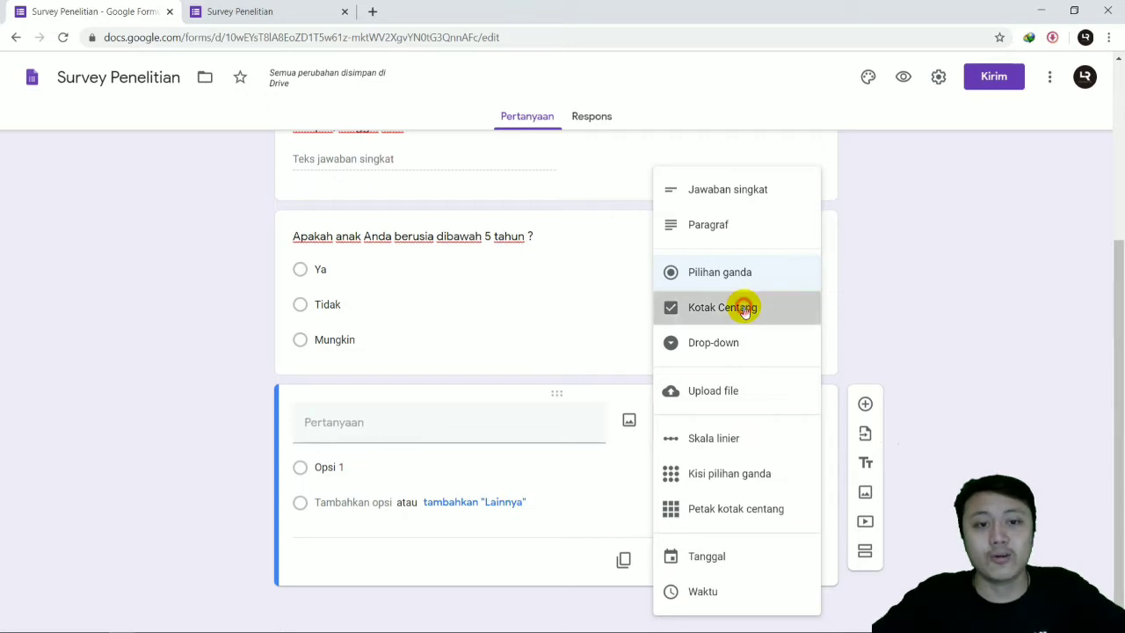
# Step: Title the checkbox question "Apakah yang biasa diakses oleh anak dalam penggunaan internet ?"
pyautogui.click(482, 429)
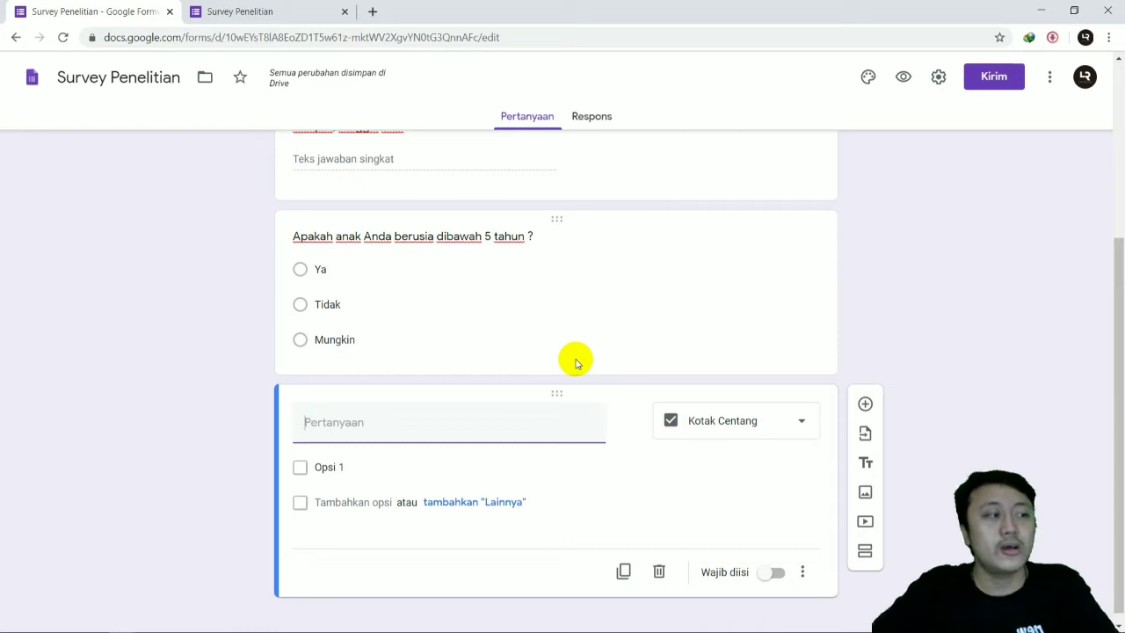
pyautogui.write('a')
pyautogui.press('BackSpace')
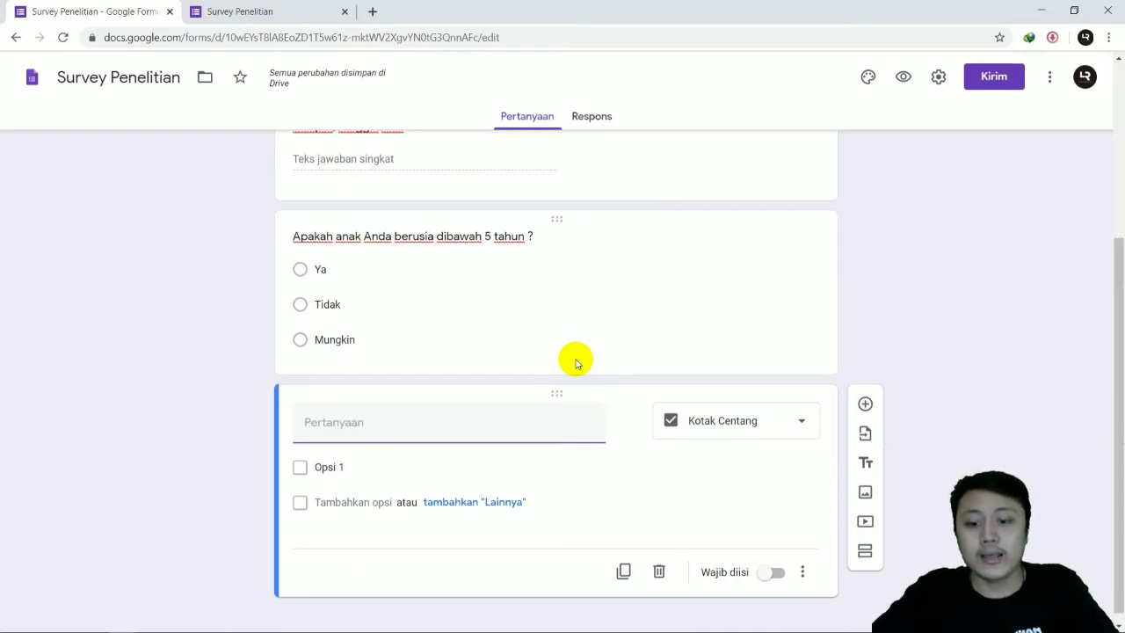
pyautogui.write('Apakah yan')
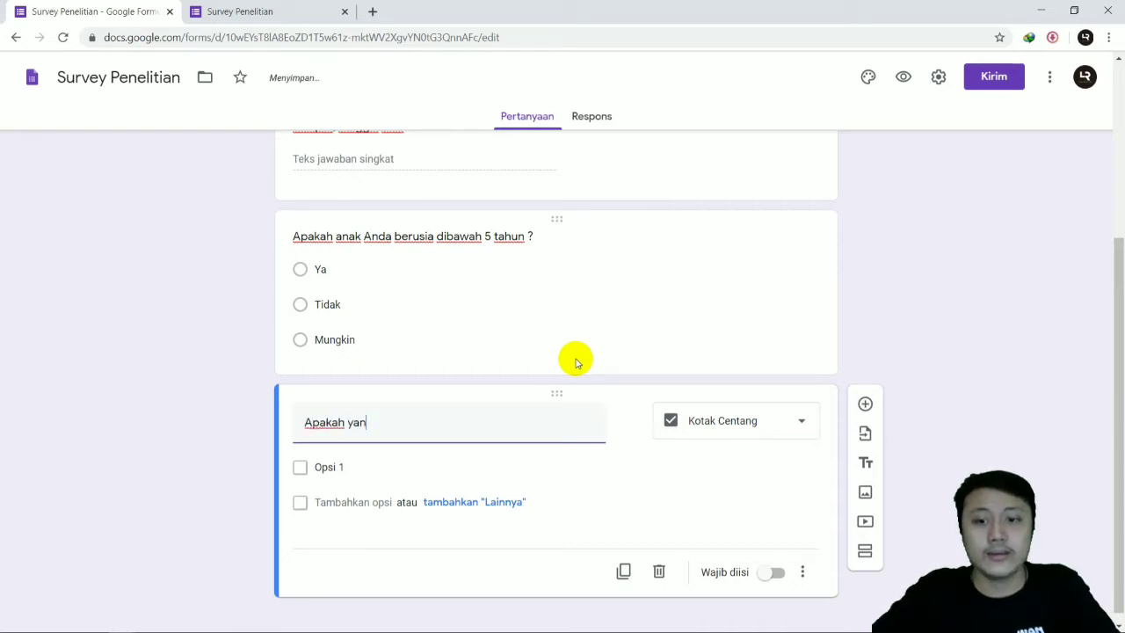
pyautogui.write('g biasa di')
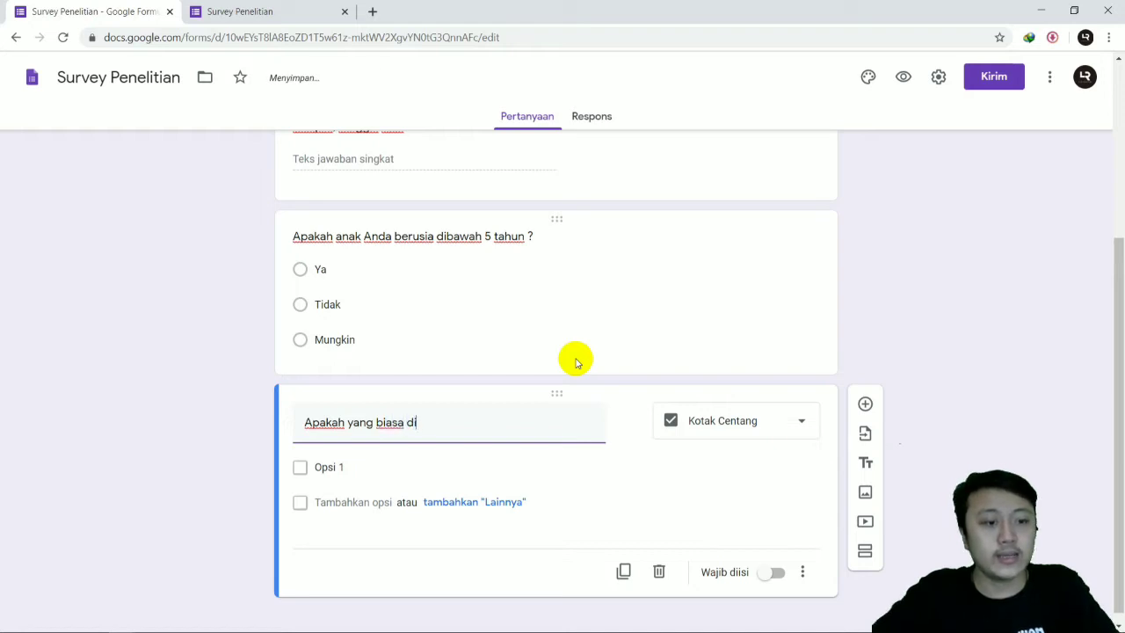
pyautogui.write('akses oleh anak dalam penggu')
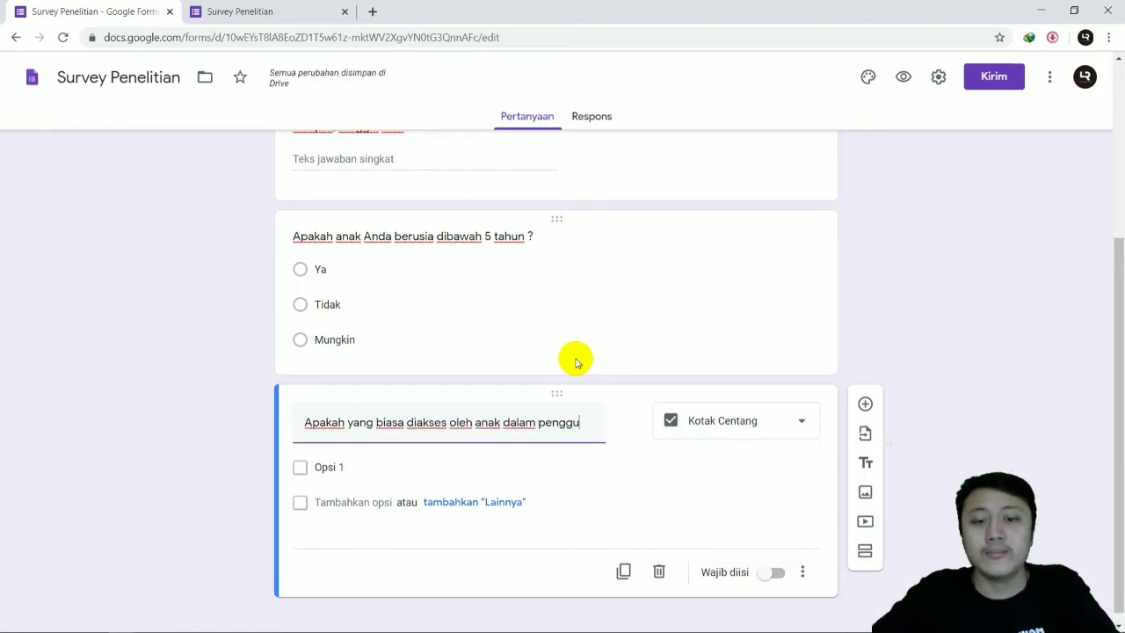
pyautogui.write('naan internet ?')
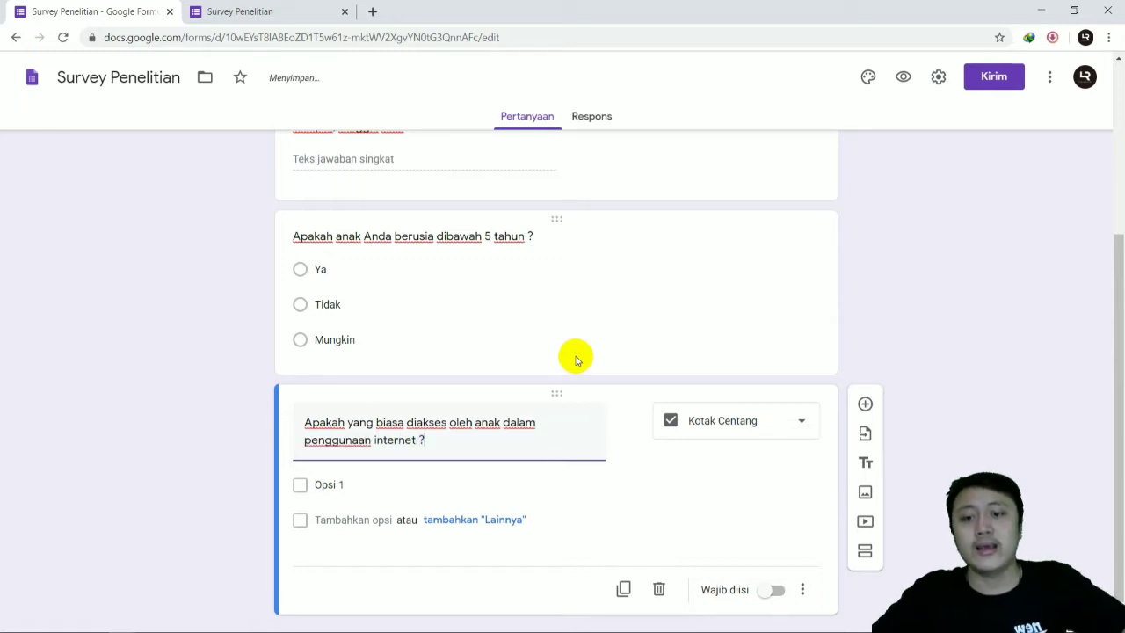
# Step: Give the internet usage question the options "Lagu anak-anak", "Kartun" and "Belajar Anak anak"
pyautogui.scroll(-1, 575, 359)
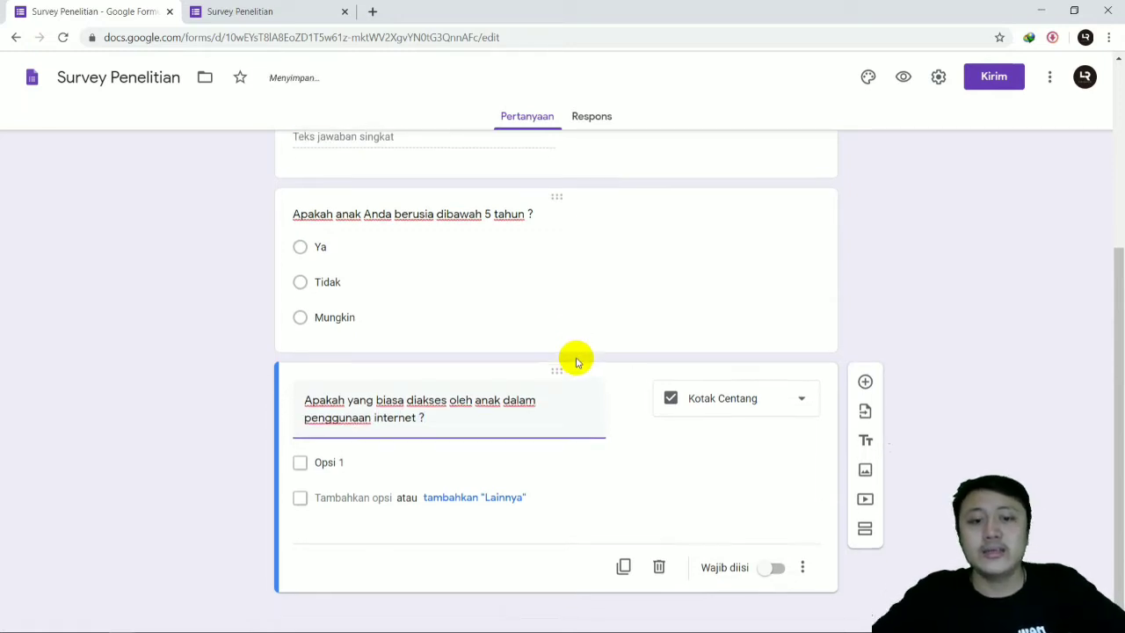
pyautogui.click(364, 457)
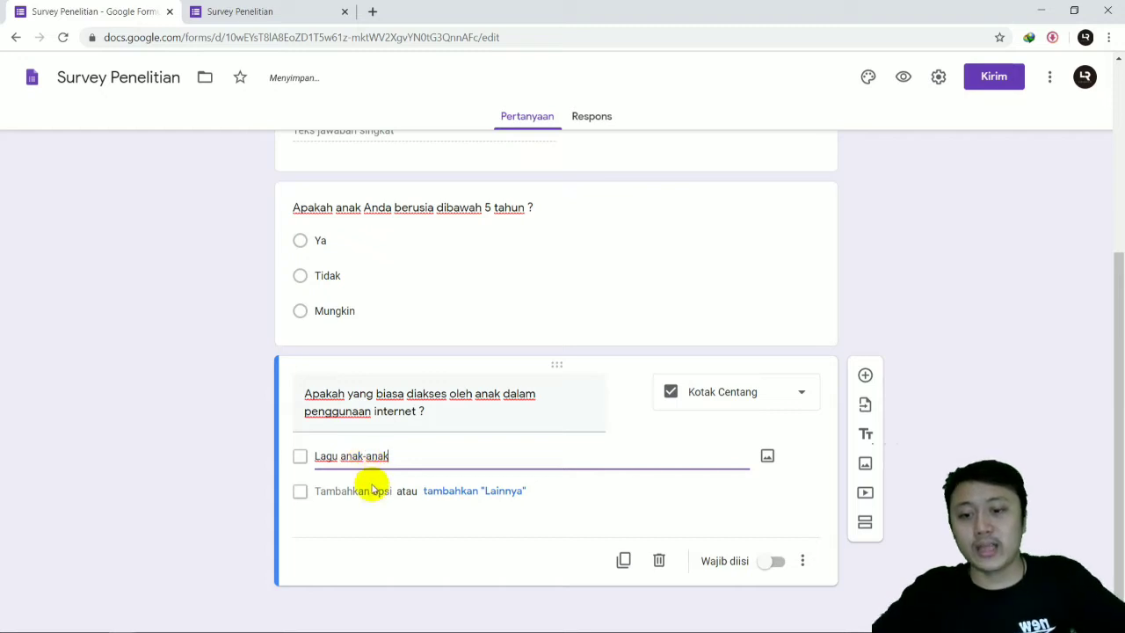
pyautogui.click(372, 489)
pyautogui.write('Kart')
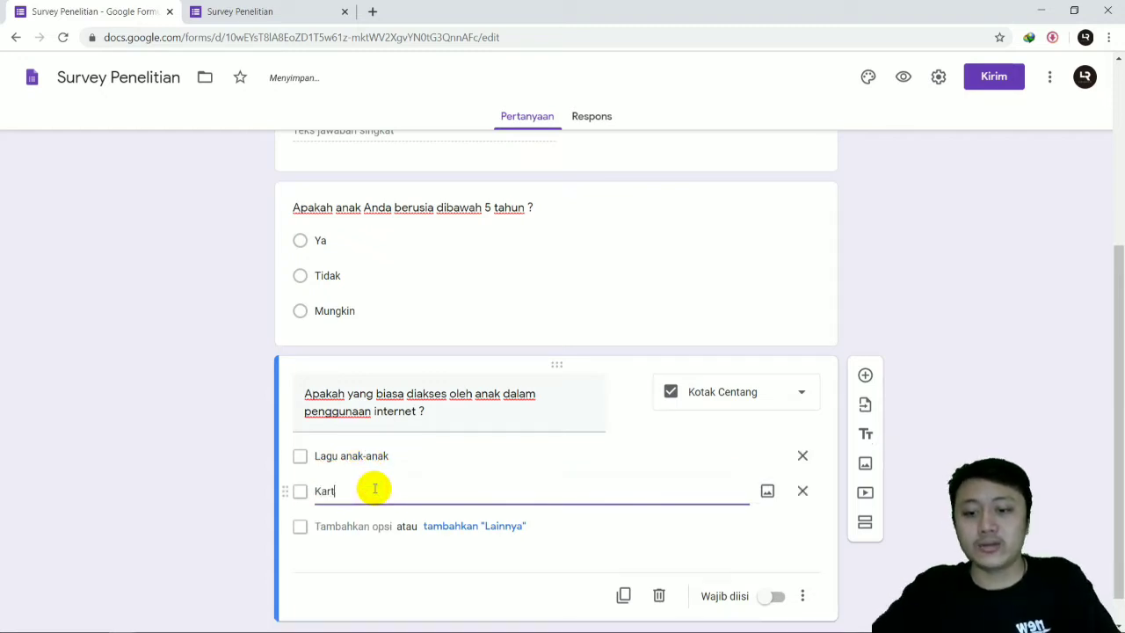
pyautogui.write('un')
pyautogui.click(377, 526)
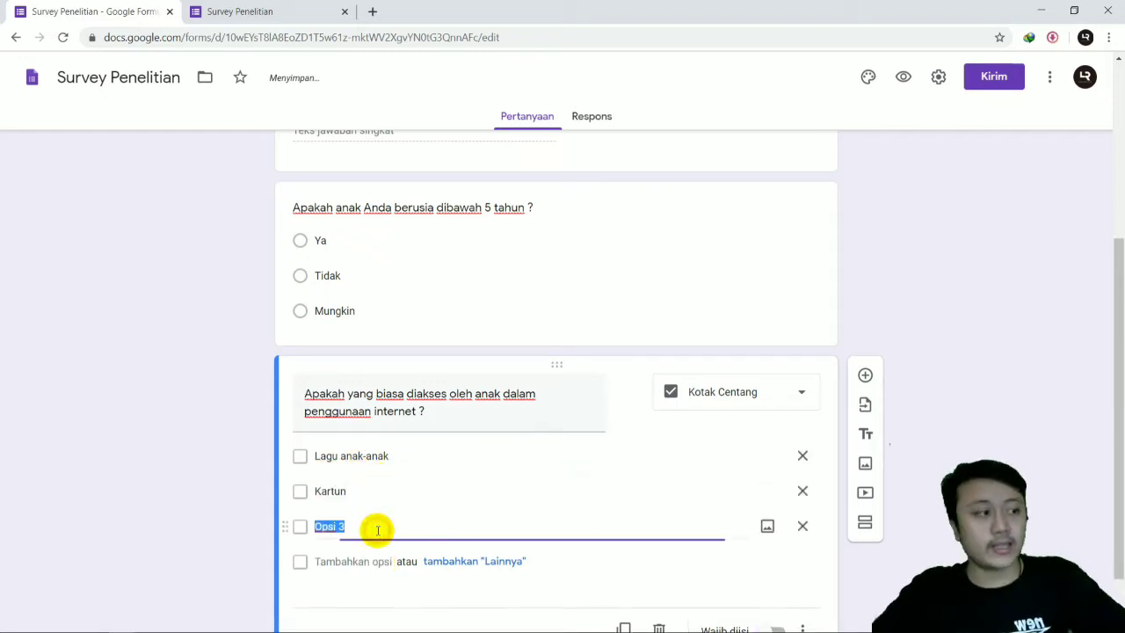
pyautogui.write('Bela')
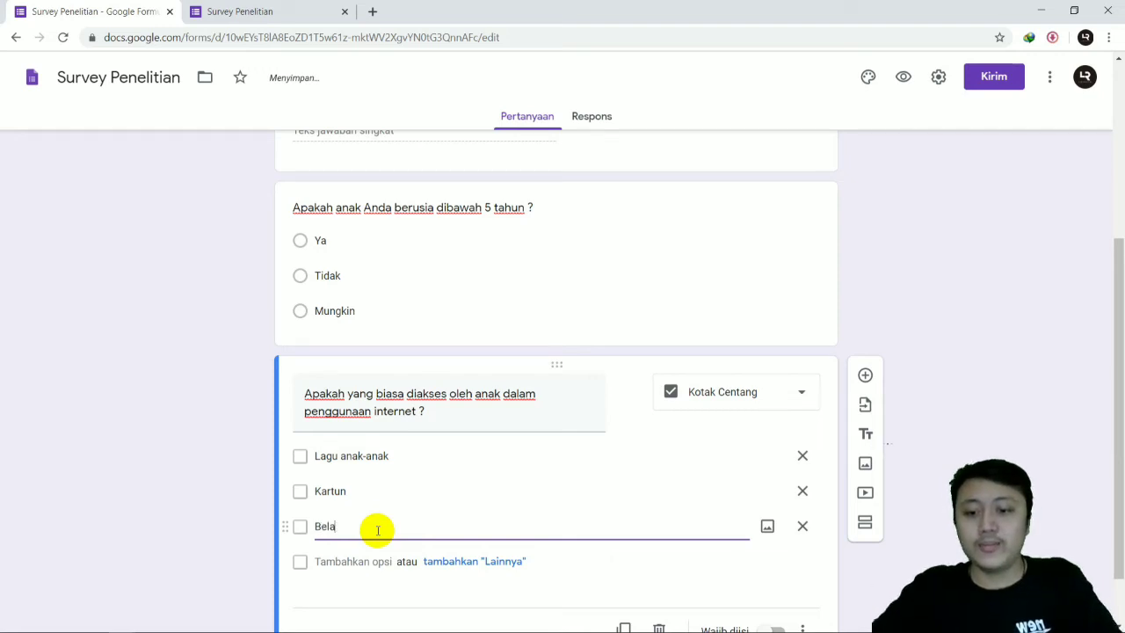
pyautogui.write('jar Anak')
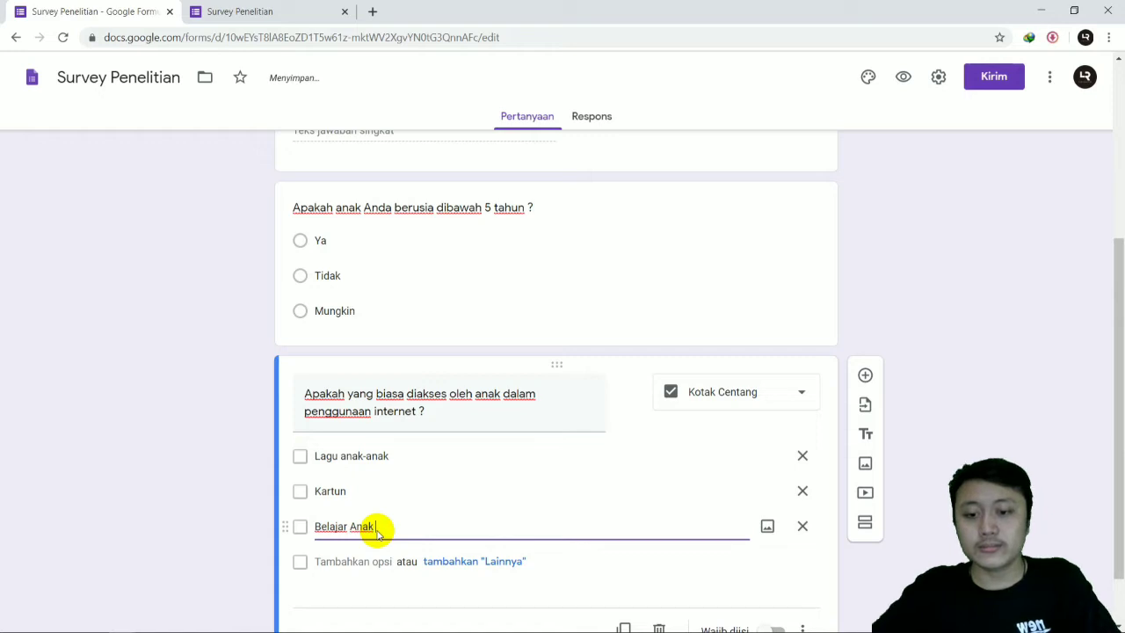
pyautogui.write(' anak')
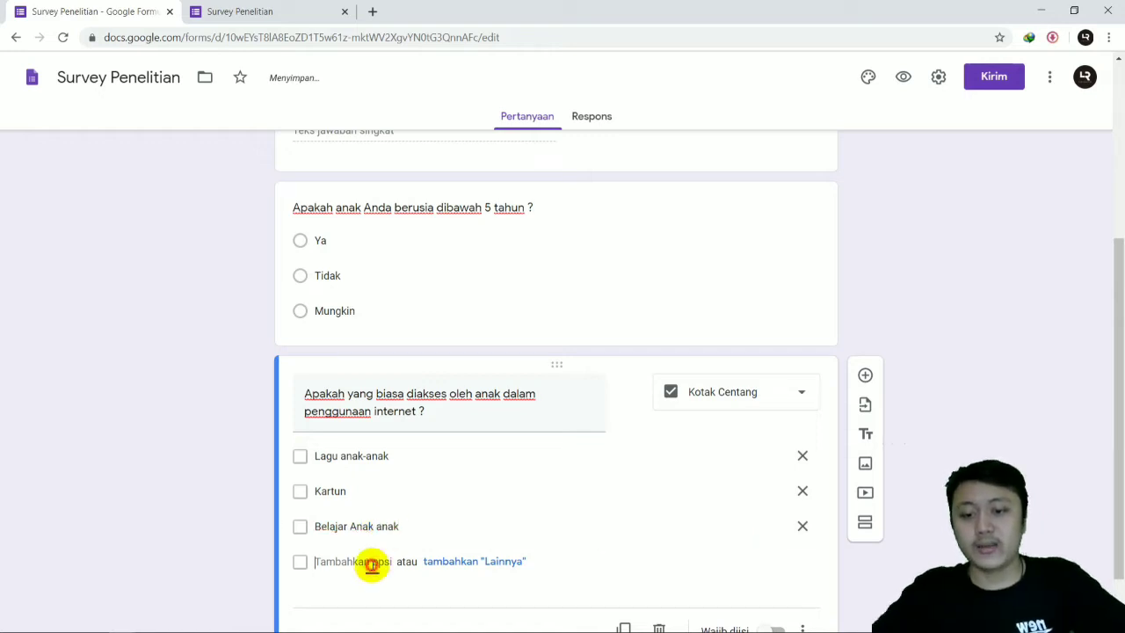
# Step: Add the options "Musik POp" and "Musik Jazz" to the internet usage question
pyautogui.click(372, 563)
pyautogui.write('Mu')
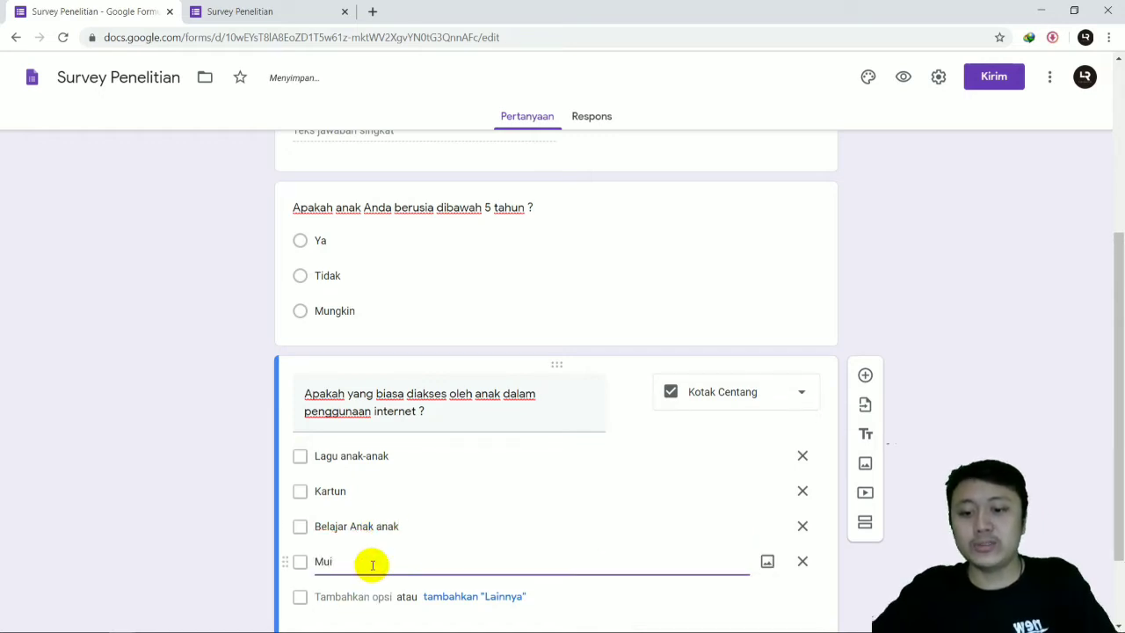
pyautogui.write('sik POp')
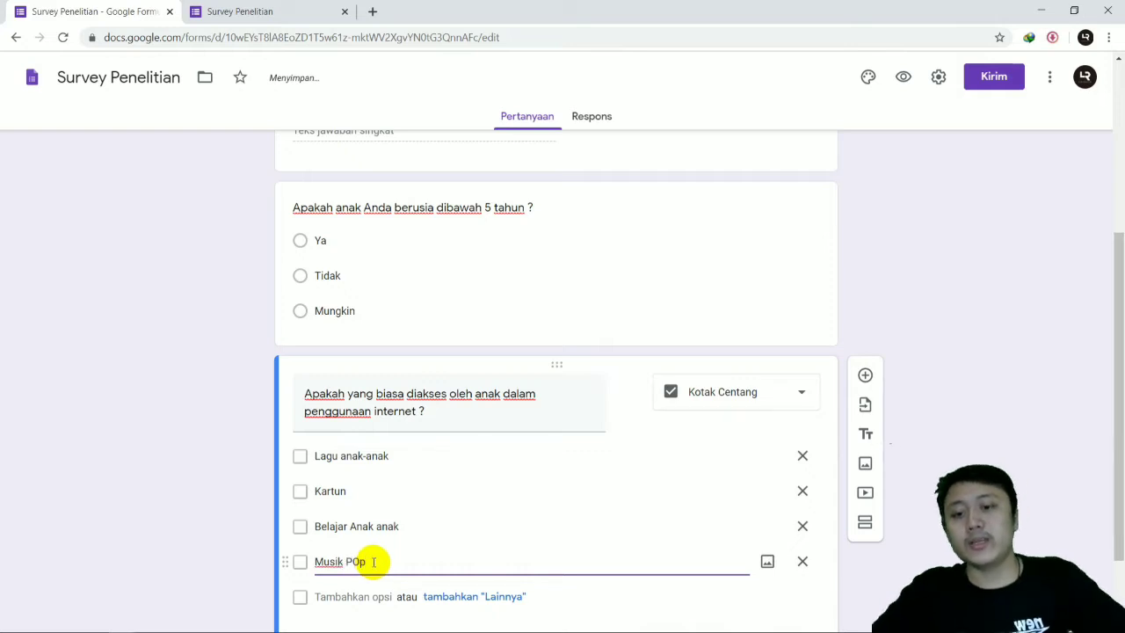
pyautogui.scroll(-2, 373, 562)
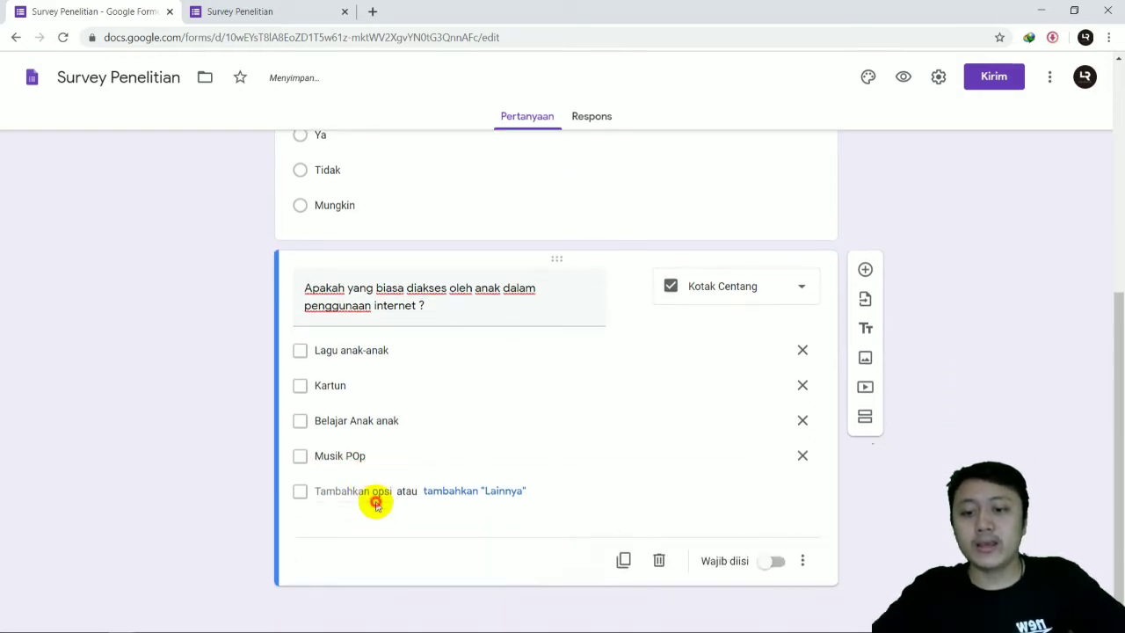
pyautogui.click(376, 502)
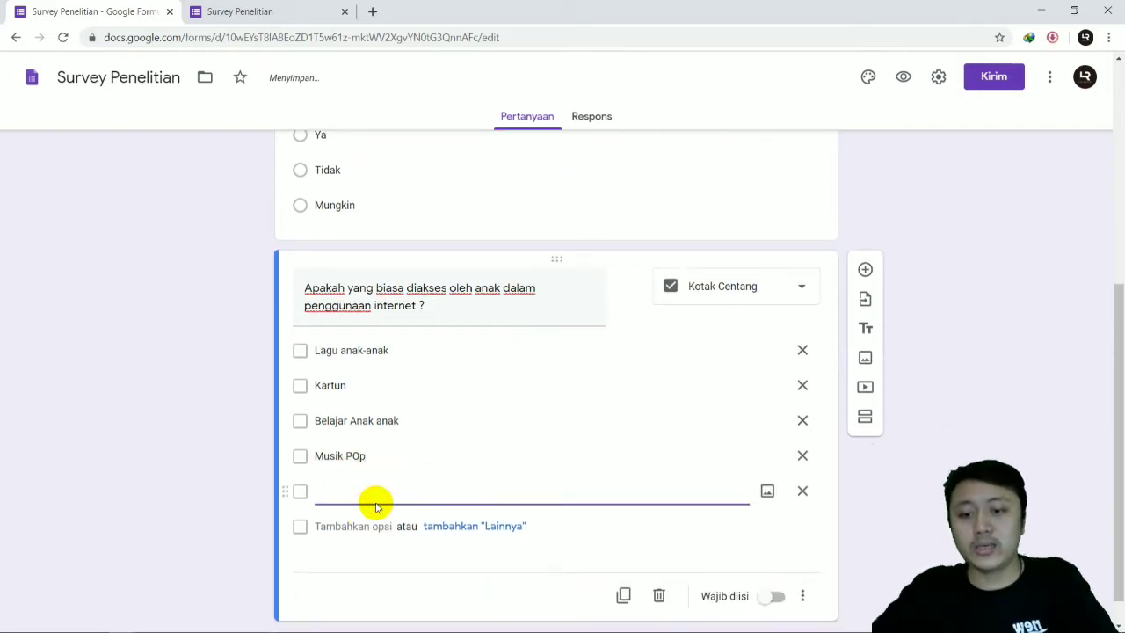
pyautogui.write('Musik Ja')
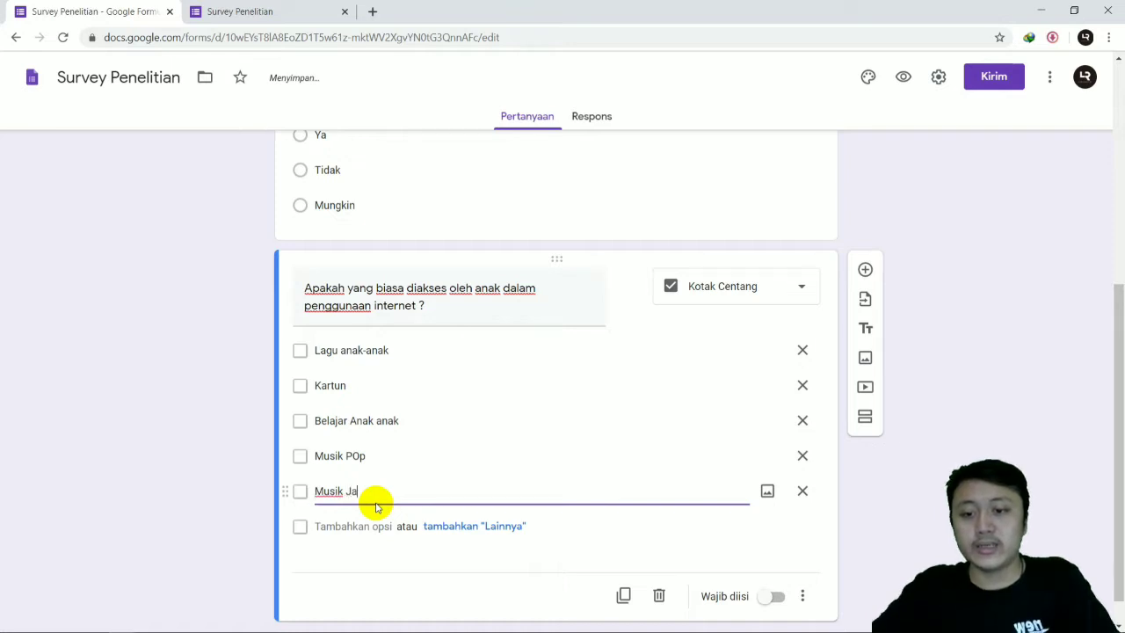
pyautogui.write('zz')
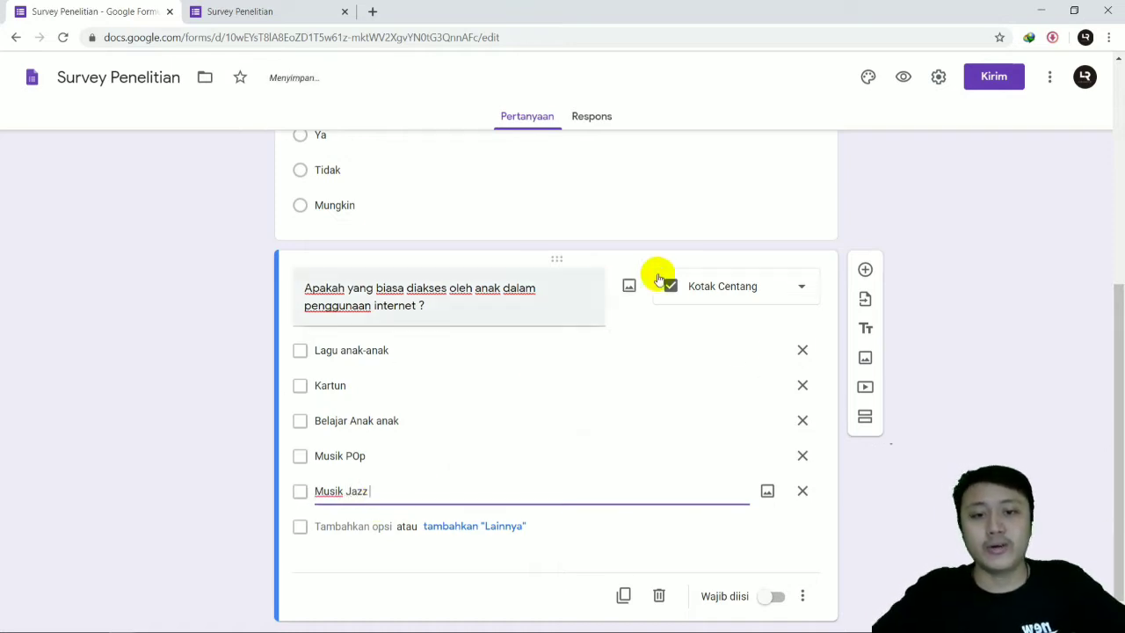
# Step: Make the multiple-choice question about the child's age required (Wajib diisi)
pyautogui.scroll(4, 694, 413)
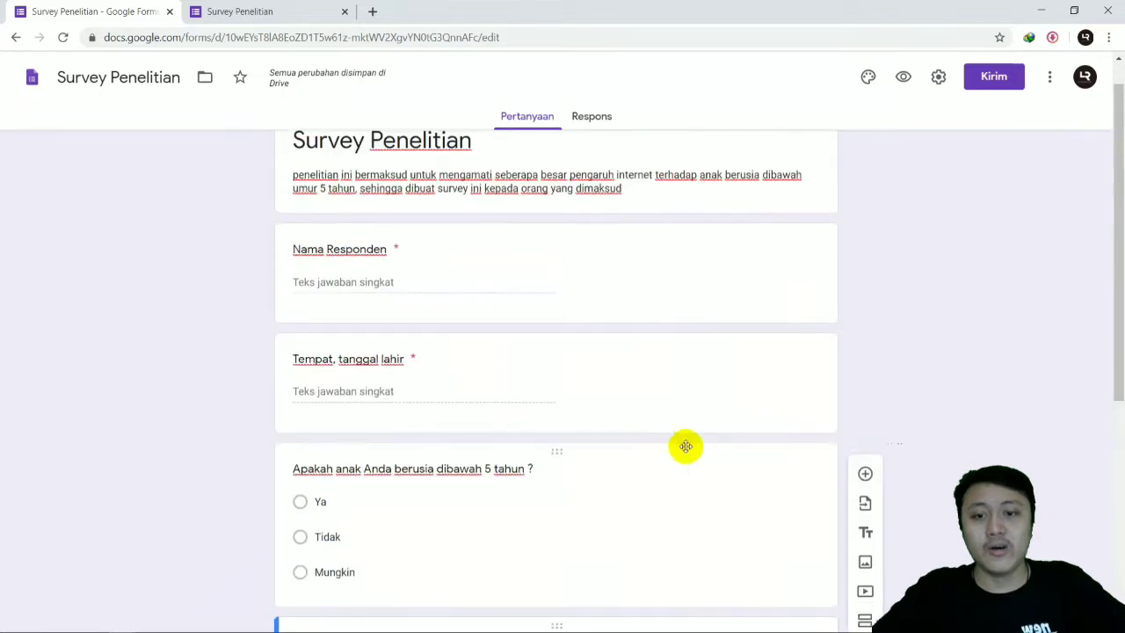
pyautogui.scroll(-3, 647, 289)
pyautogui.click(647, 292)
pyautogui.scroll(1, 571, 342)
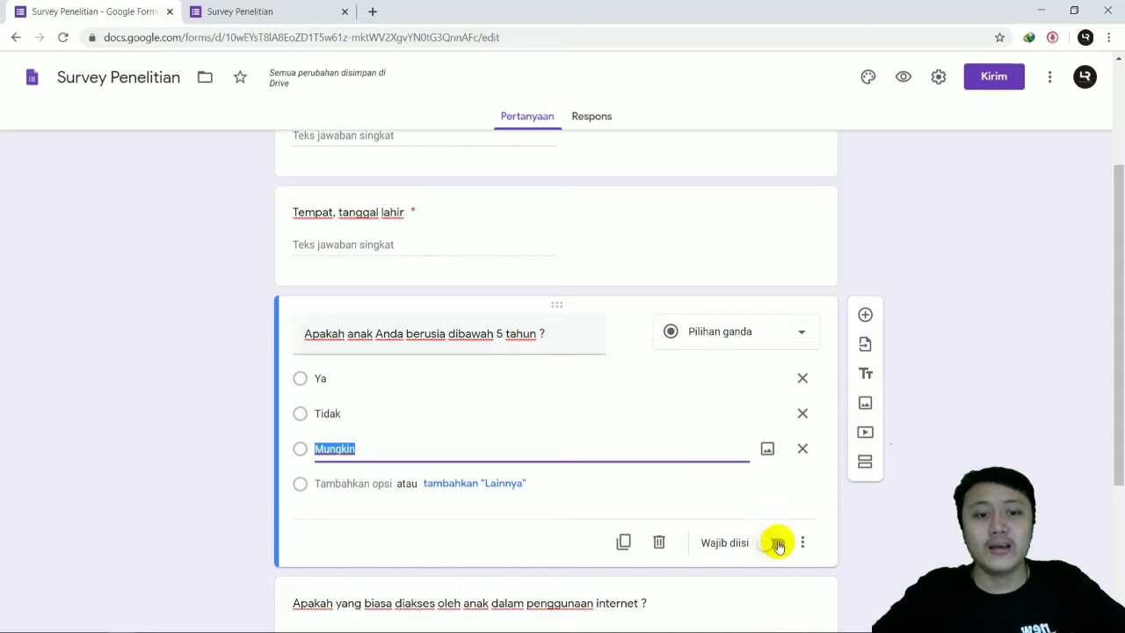
pyautogui.click(776, 545)
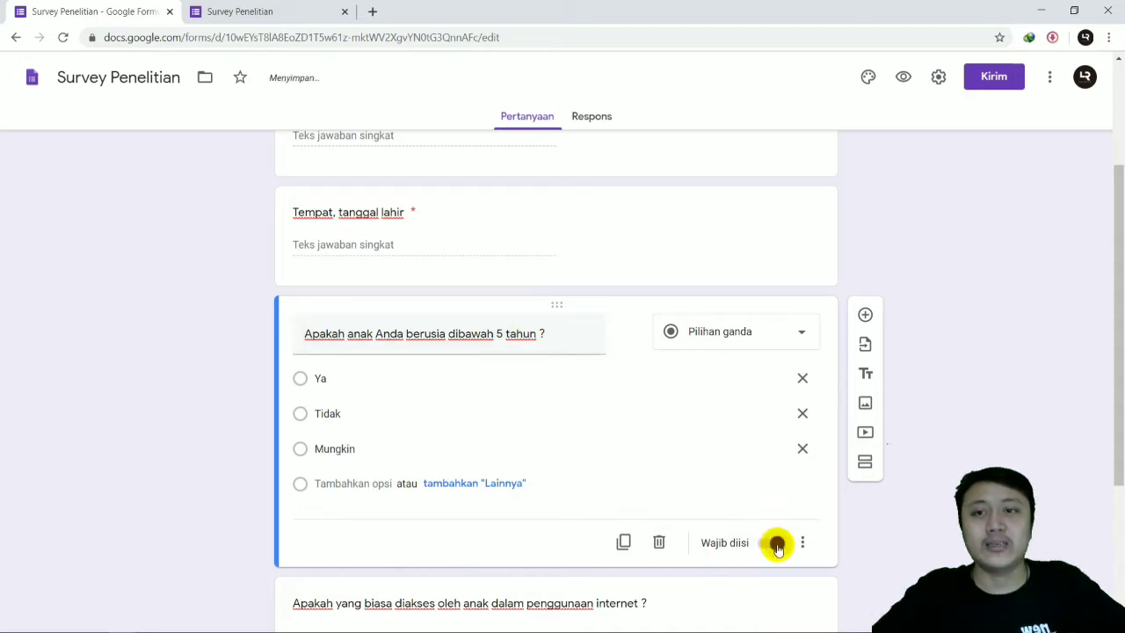
pyautogui.scroll(1, 522, 311)
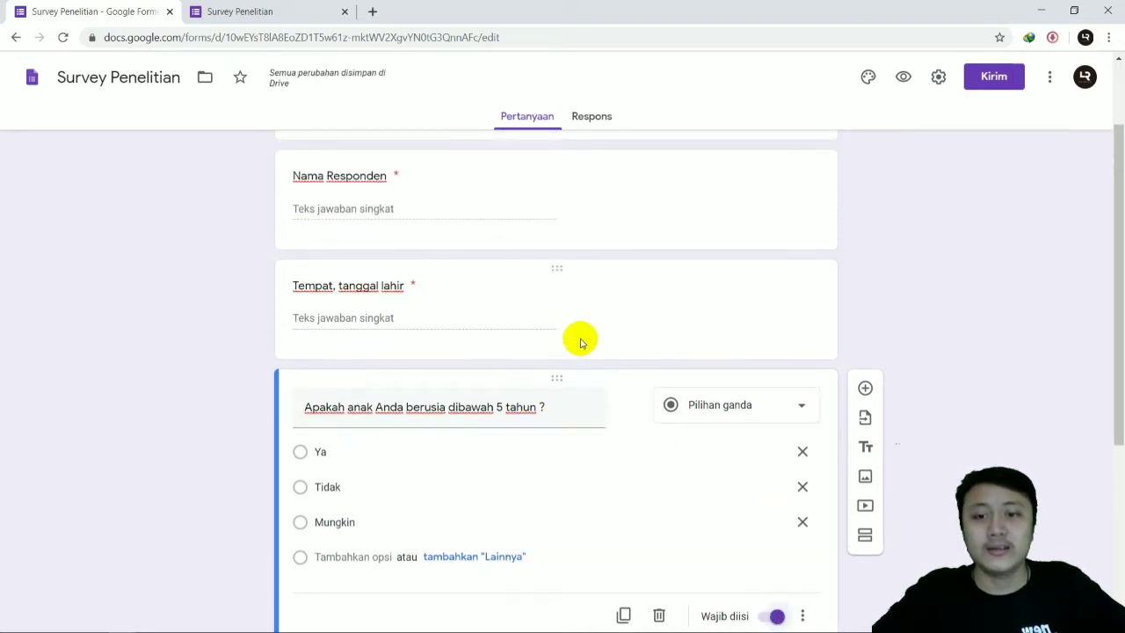
pyautogui.scroll(1, 431, 286)
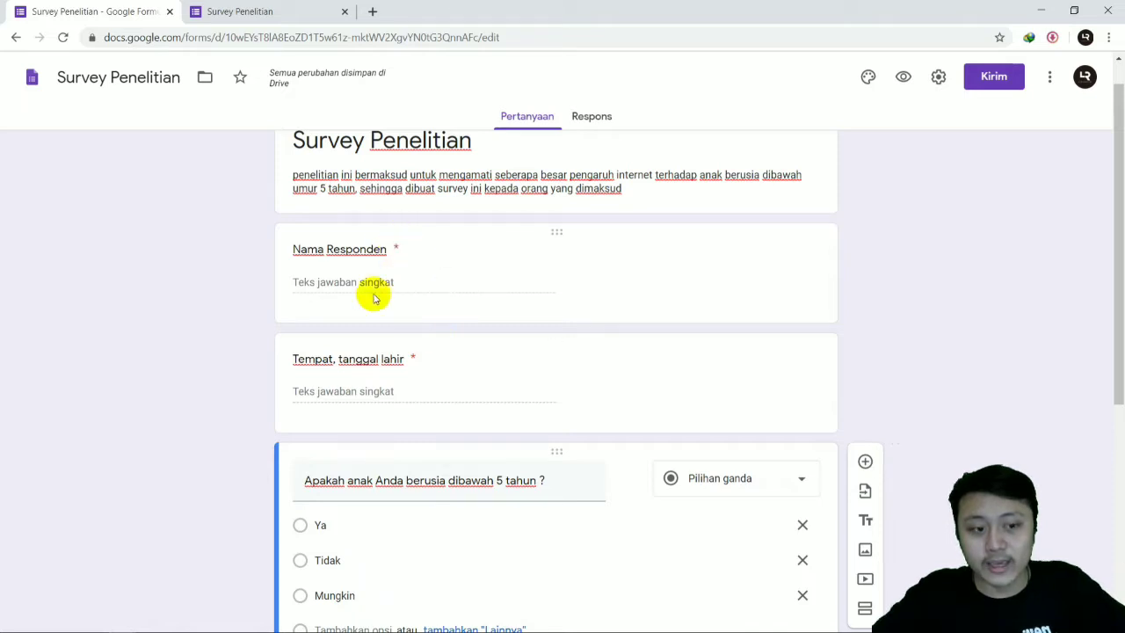
# Step: Switch to the survey's preview and reload it, discarding the unsaved answers, to check the updated questions
pyautogui.scroll(-5, 472, 311)
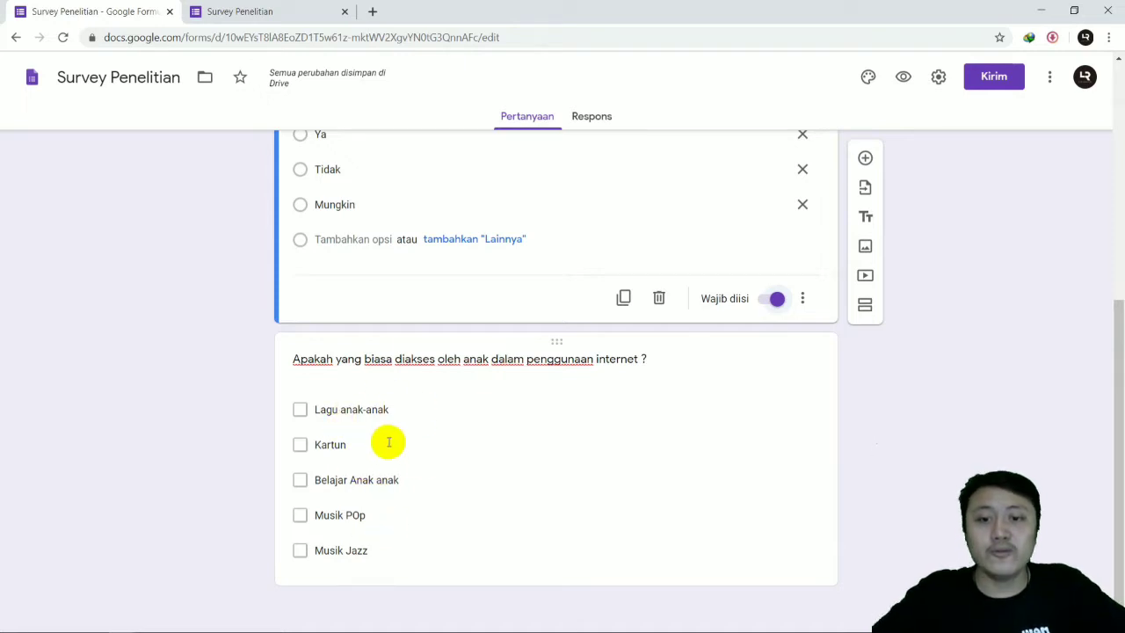
pyautogui.click(562, 419)
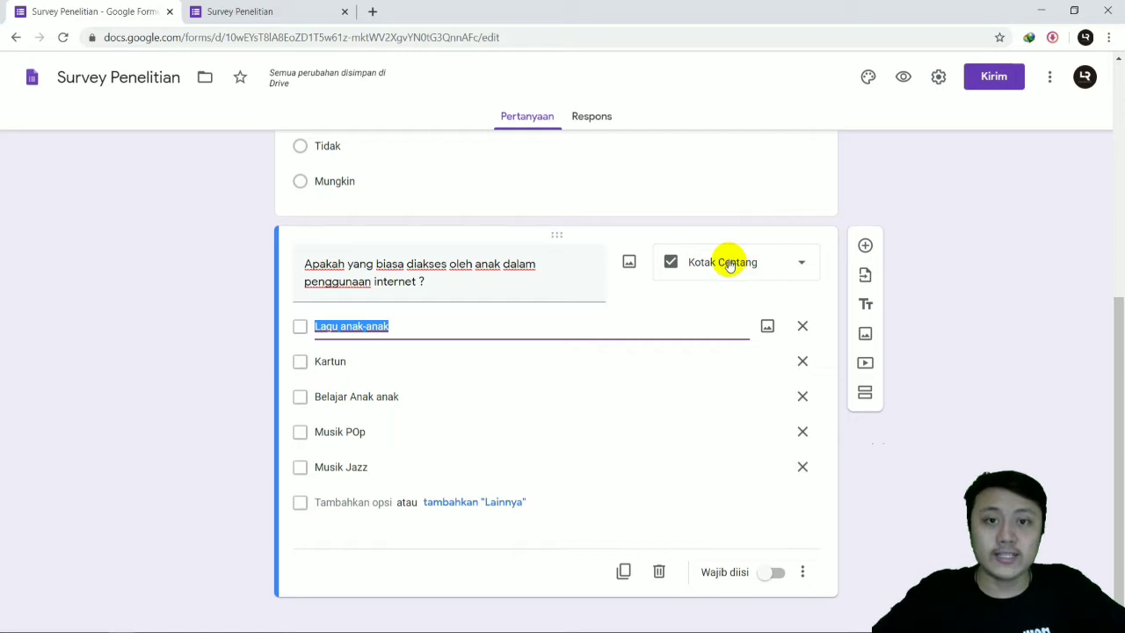
pyautogui.scroll(2, 650, 211)
pyautogui.click(295, 12)
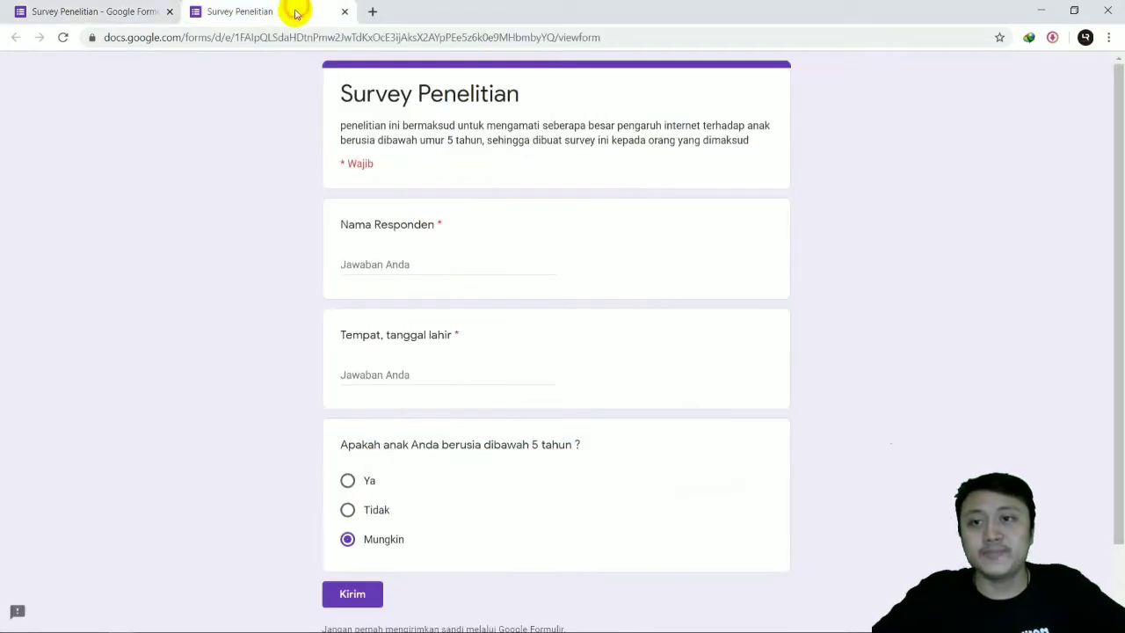
pyautogui.click(63, 40)
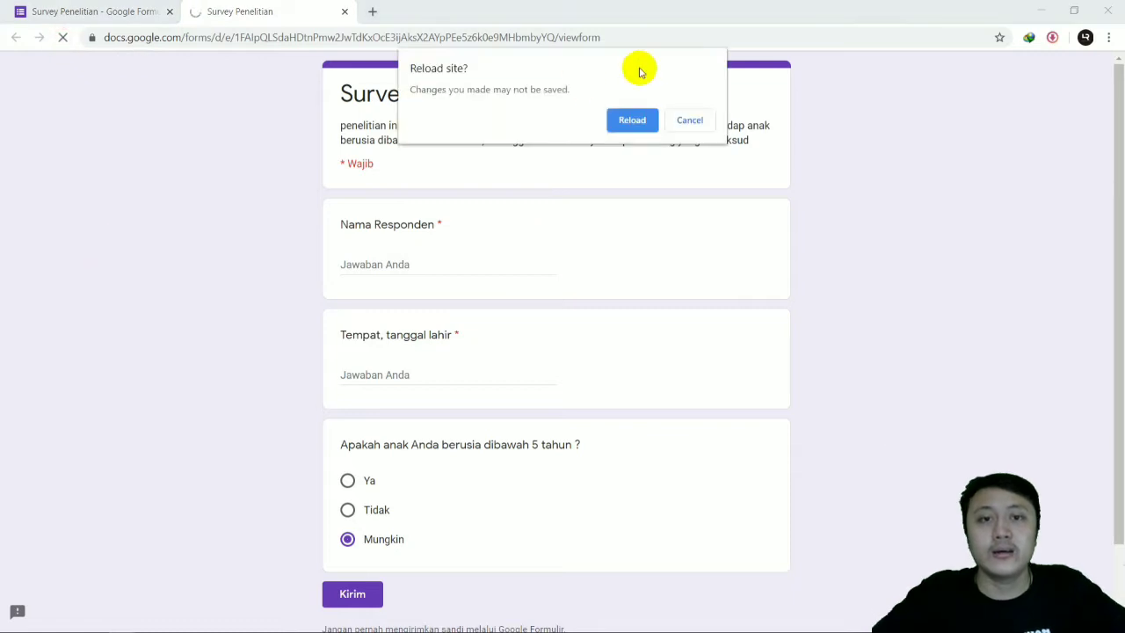
pyautogui.click(633, 121)
pyautogui.scroll(-4, 404, 240)
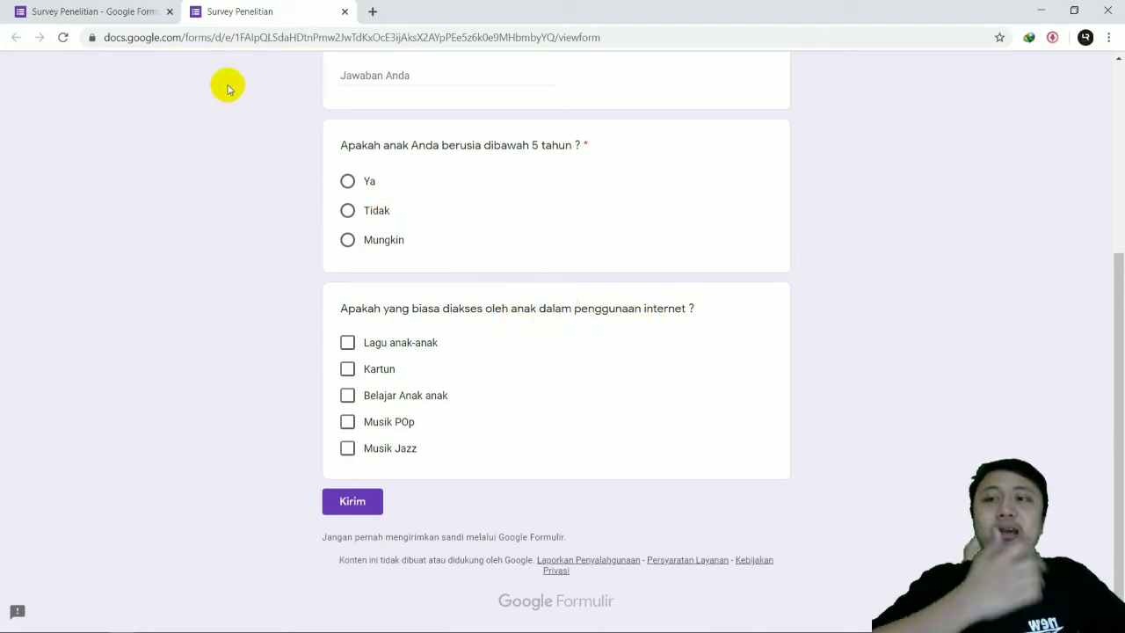
# Step: Tick all five options of the internet usage question in the preview, from "Lagu anak-anak" to "Musik Jazz"
pyautogui.click(348, 344)
pyautogui.click(347, 369)
pyautogui.click(347, 396)
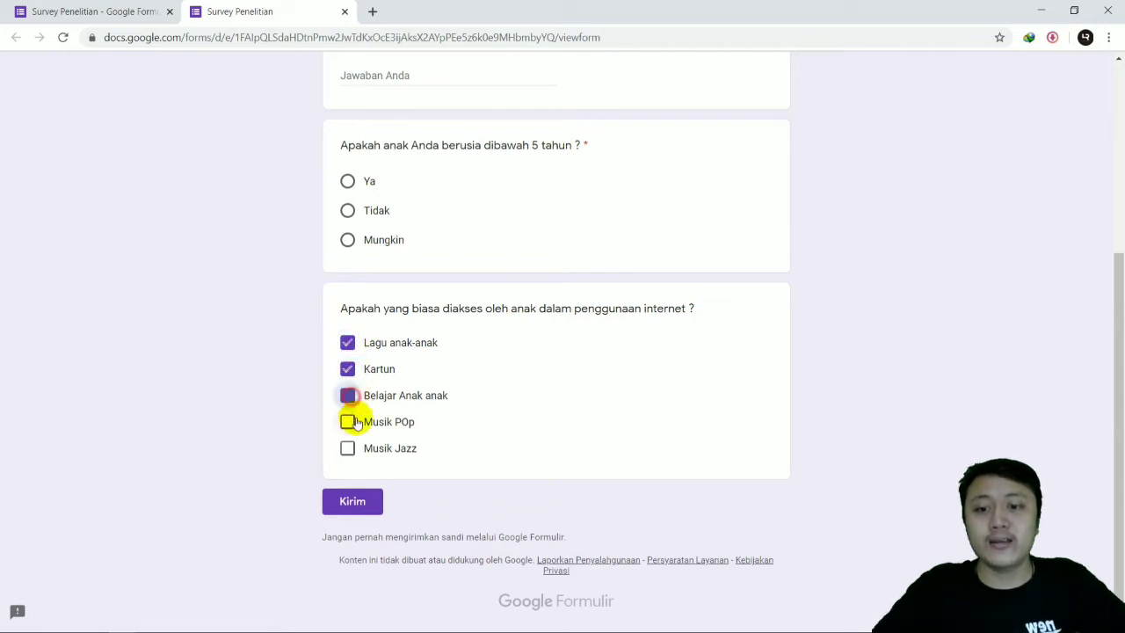
pyautogui.click(347, 421)
pyautogui.click(349, 449)
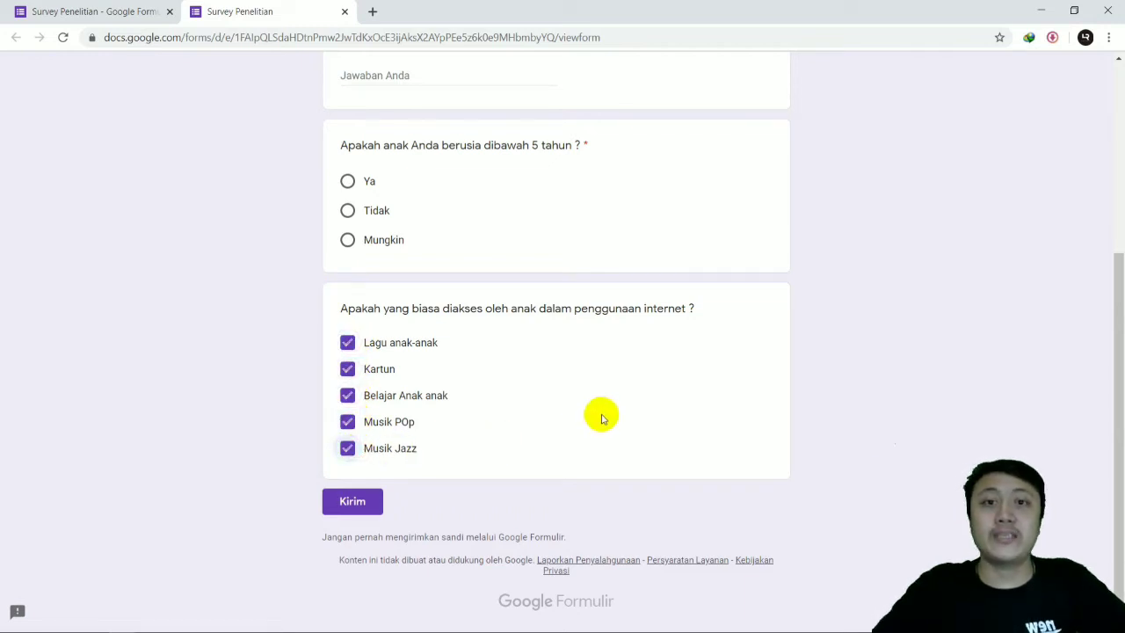
# Step: Try the answers "Ya", "Tidak" and "Mungkin" on the previewed age question, ending with "Ya" selected
pyautogui.click(348, 181)
pyautogui.click(348, 210)
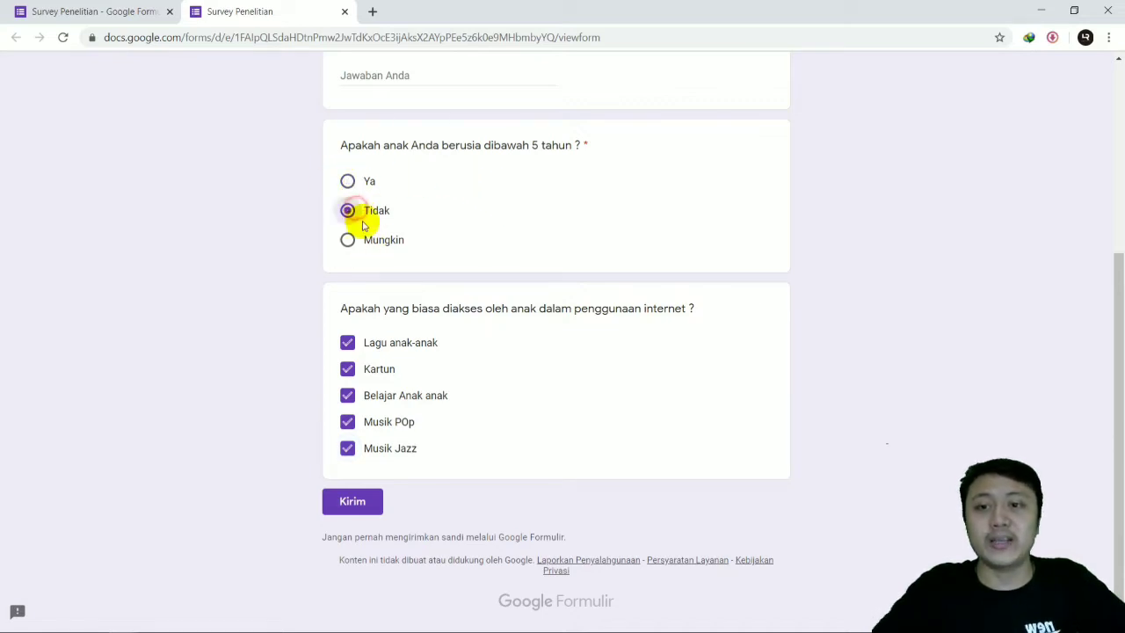
pyautogui.click(347, 182)
pyautogui.click(347, 211)
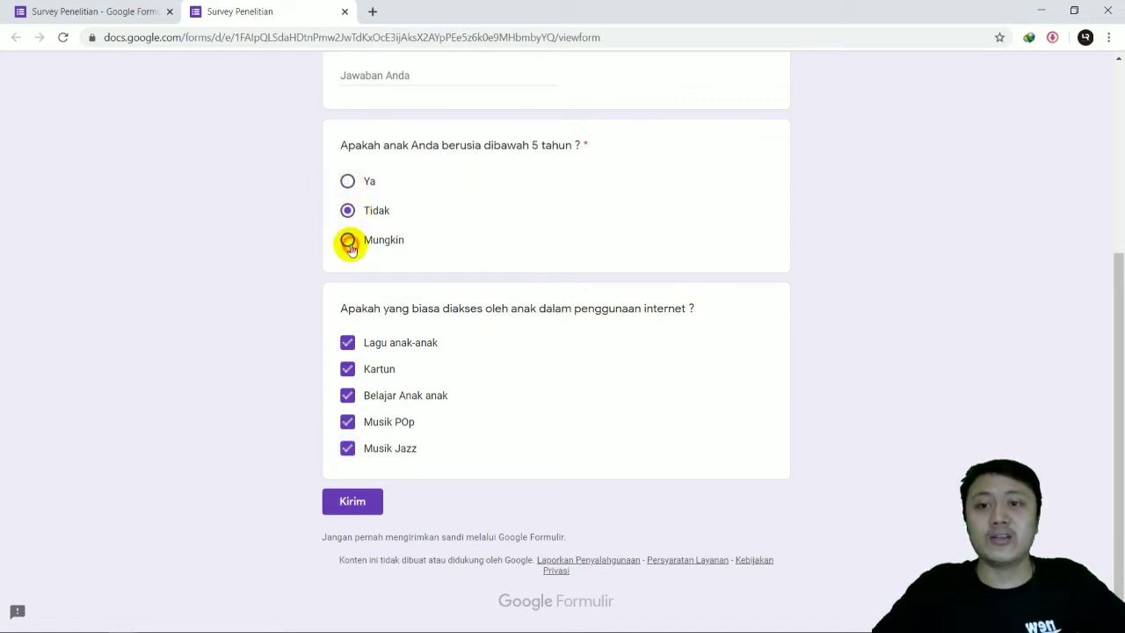
pyautogui.click(347, 239)
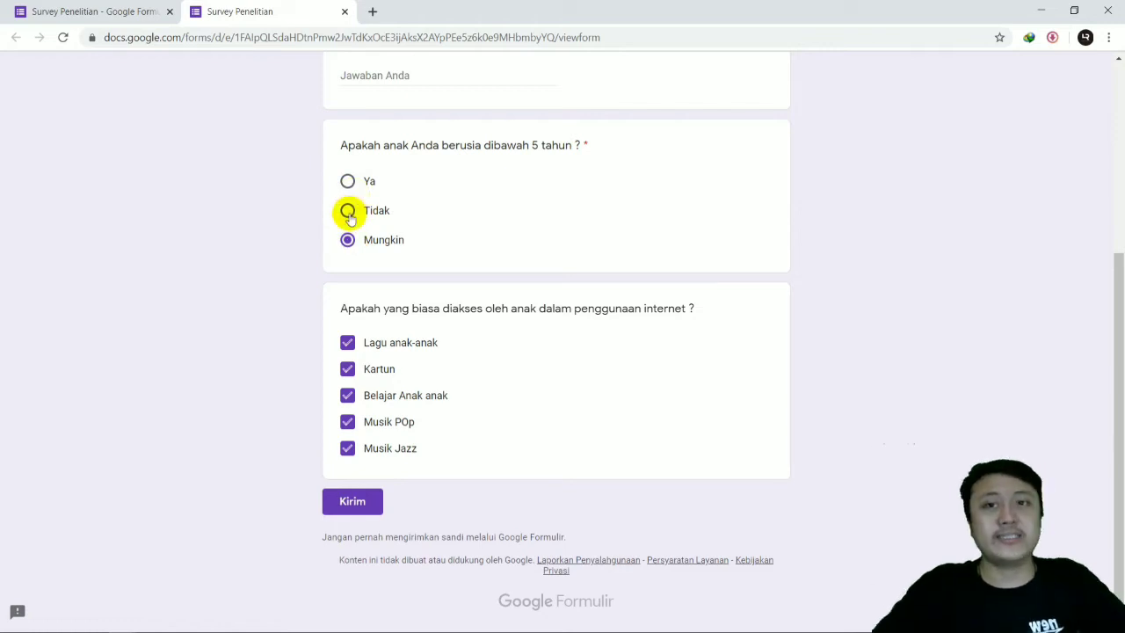
pyautogui.click(347, 181)
# Step: Return to the form editor and add a Drop-down question below the internet usage question
pyautogui.click(84, 12)
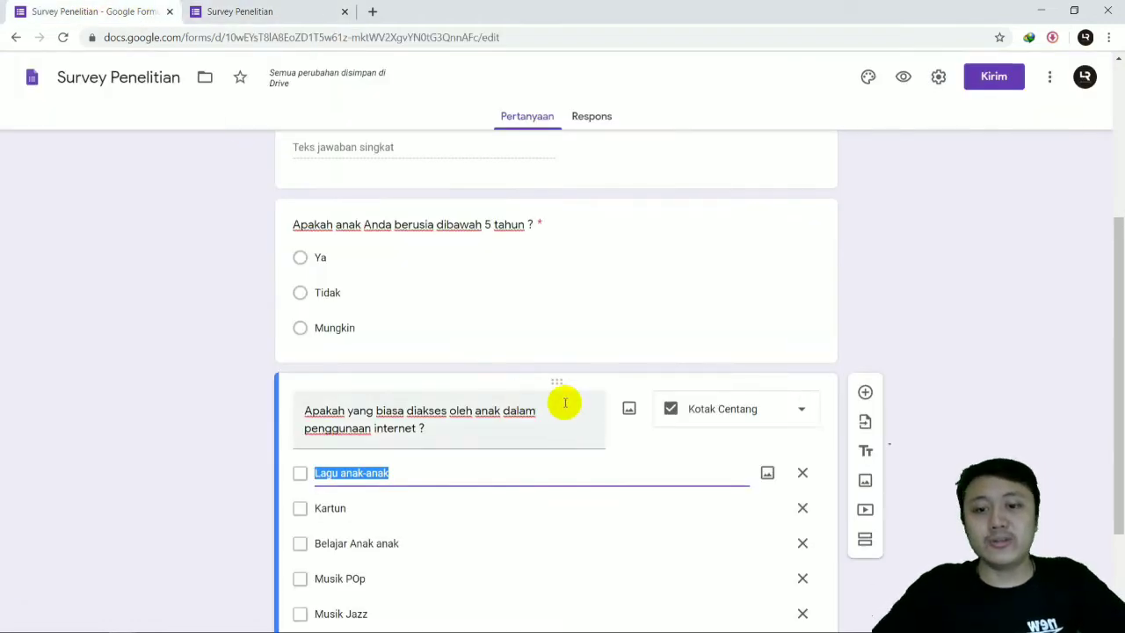
pyautogui.scroll(-2, 527, 395)
pyautogui.click(608, 514)
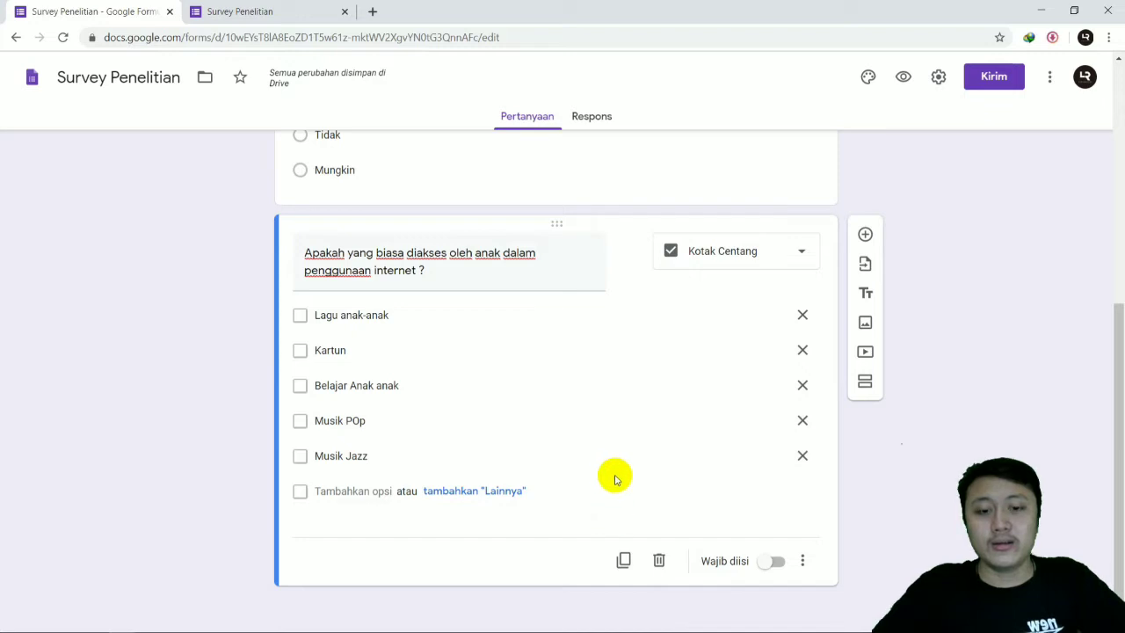
pyautogui.click(865, 236)
pyautogui.click(692, 434)
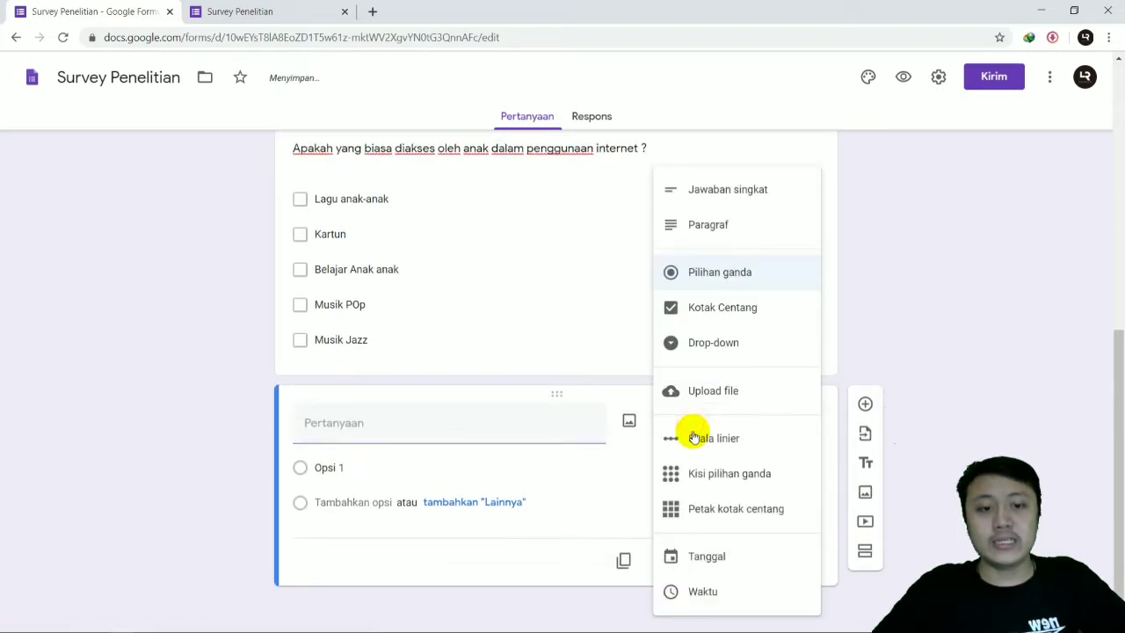
pyautogui.click(732, 341)
# Step: Title the drop-down question "Sang Anak sering mengakses internet menggunakan gadget apa ?"
pyautogui.click(466, 422)
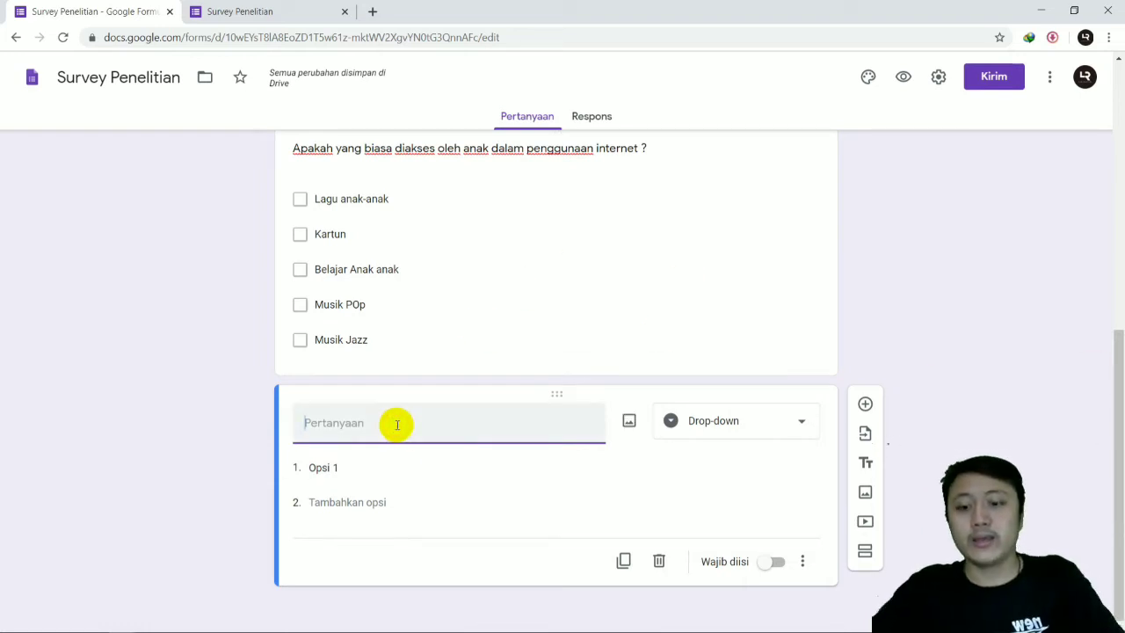
pyautogui.write('Anak')
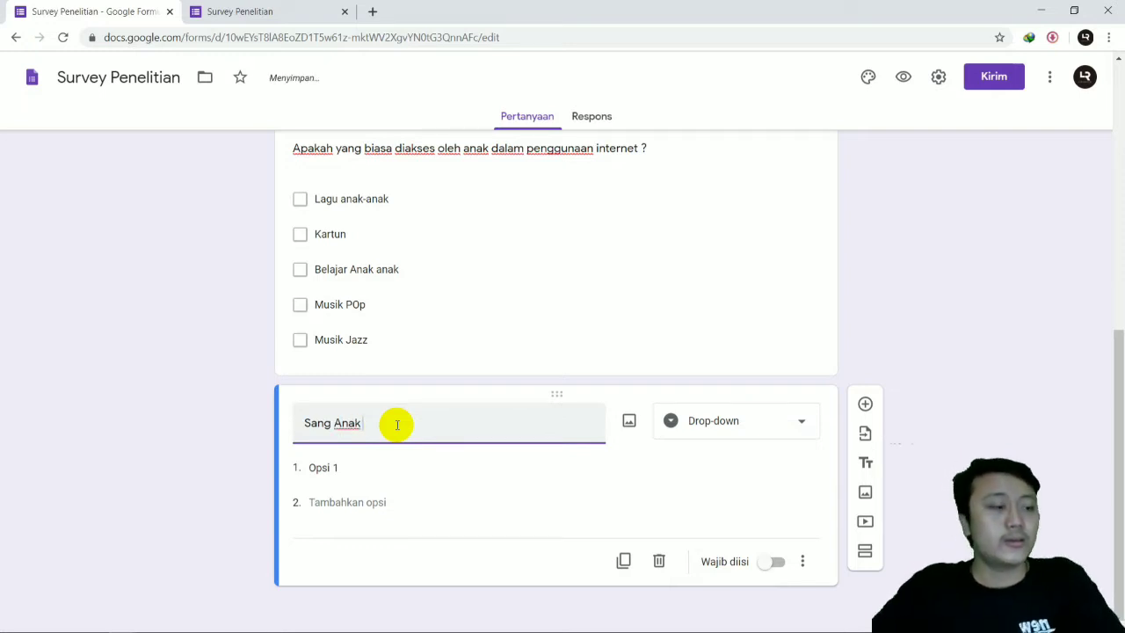
pyautogui.write(' seringmenga')
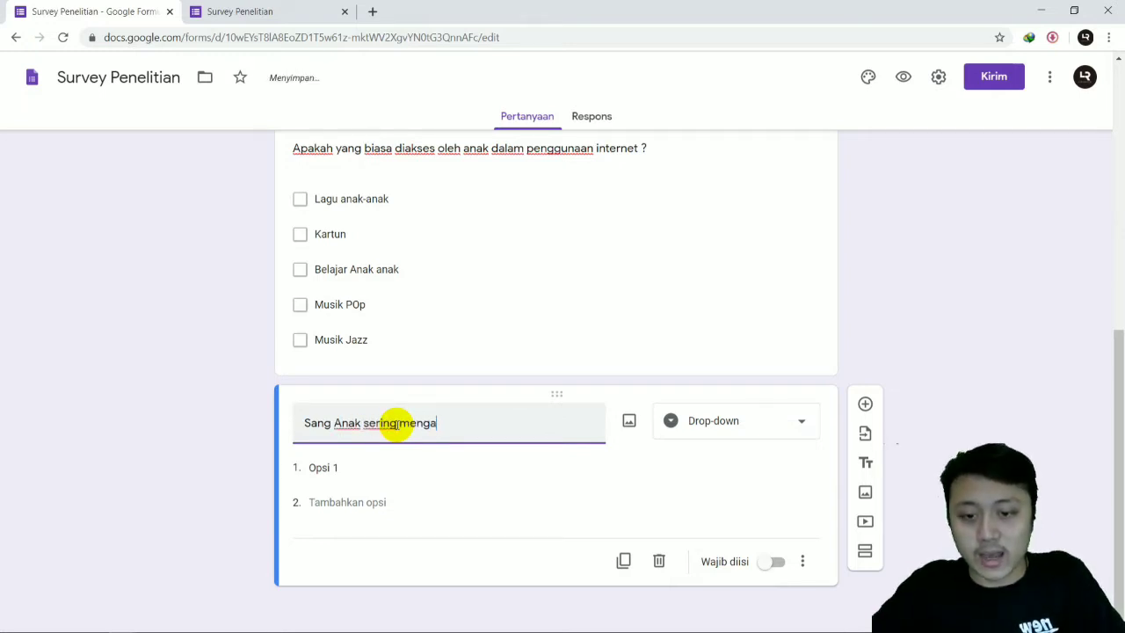
pyautogui.write('kses internet ')
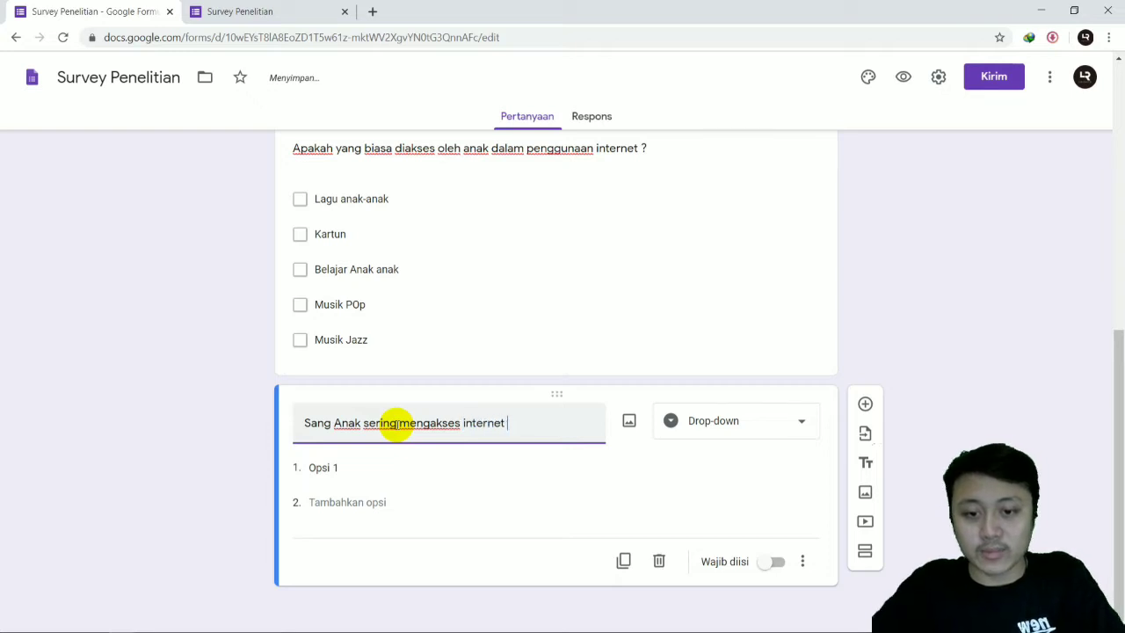
pyautogui.write('menggunakn')
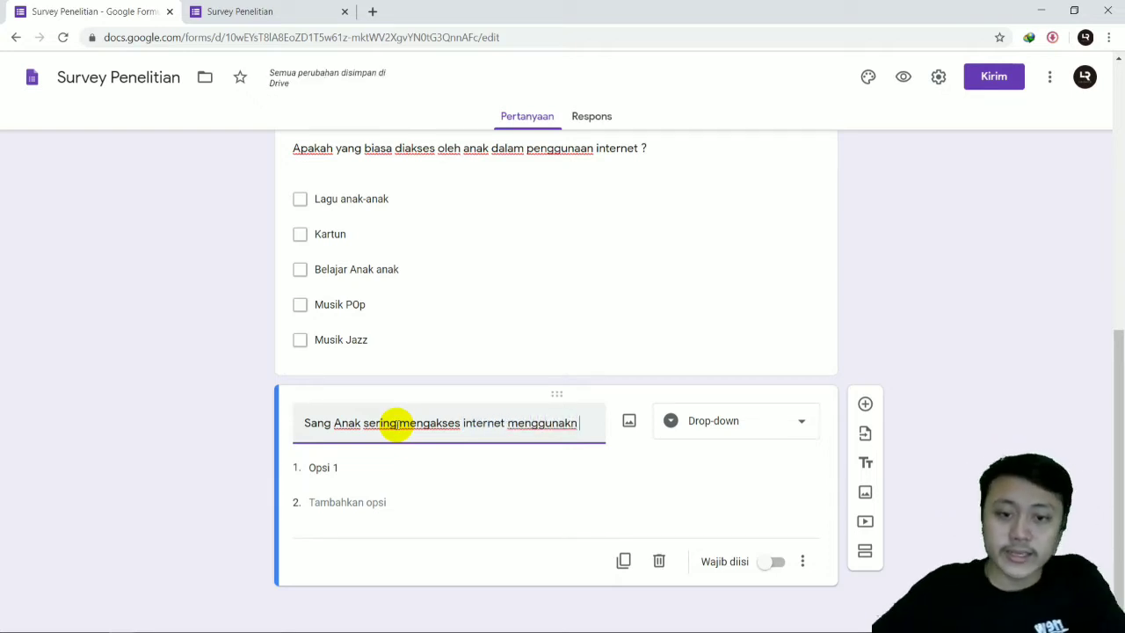
pyautogui.write(' gad')
pyautogui.press('BackSpace')
pyautogui.press('BackSpace')
pyautogui.press('BackSpace')
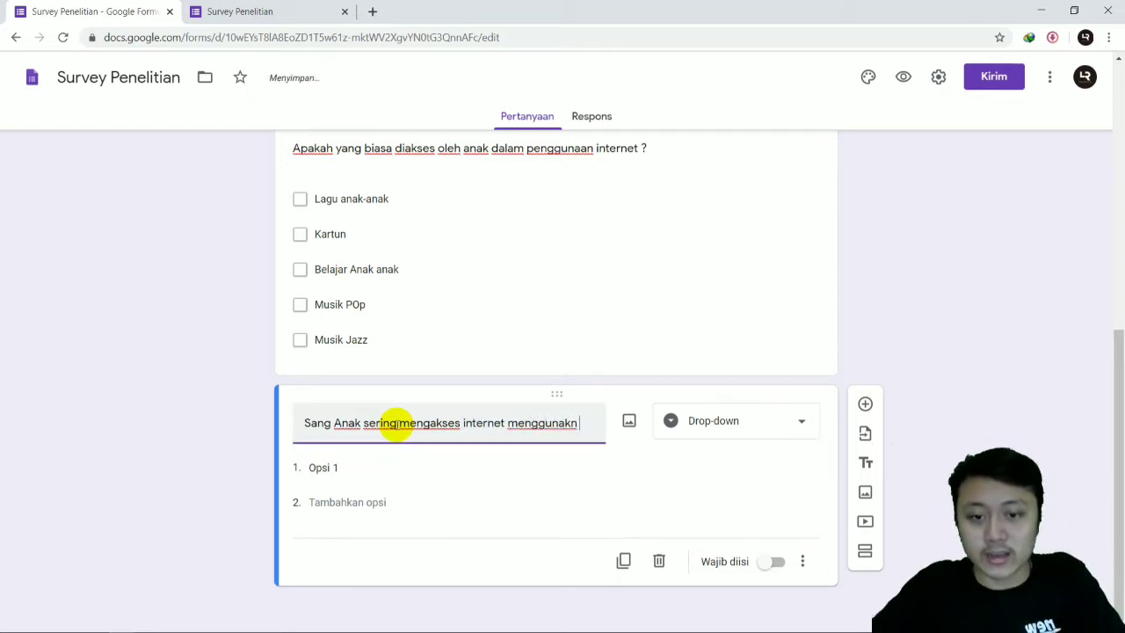
pyautogui.write('gadget apa ?')
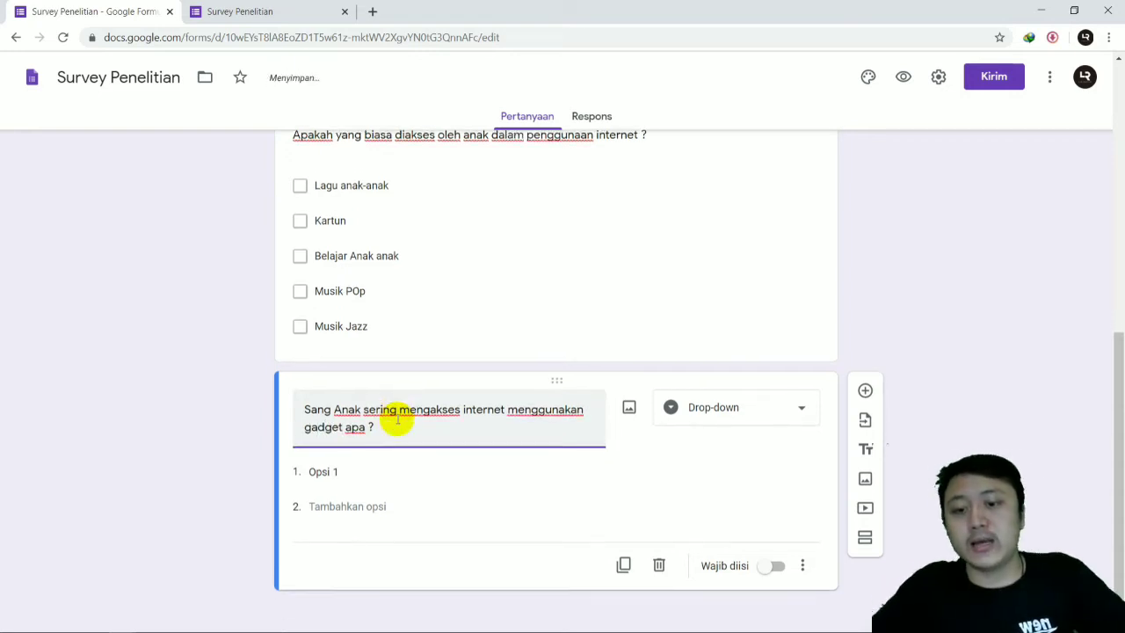
# Step: Give the gadget question the first two options "Laptop" and "Smartphone"
pyautogui.click(325, 468)
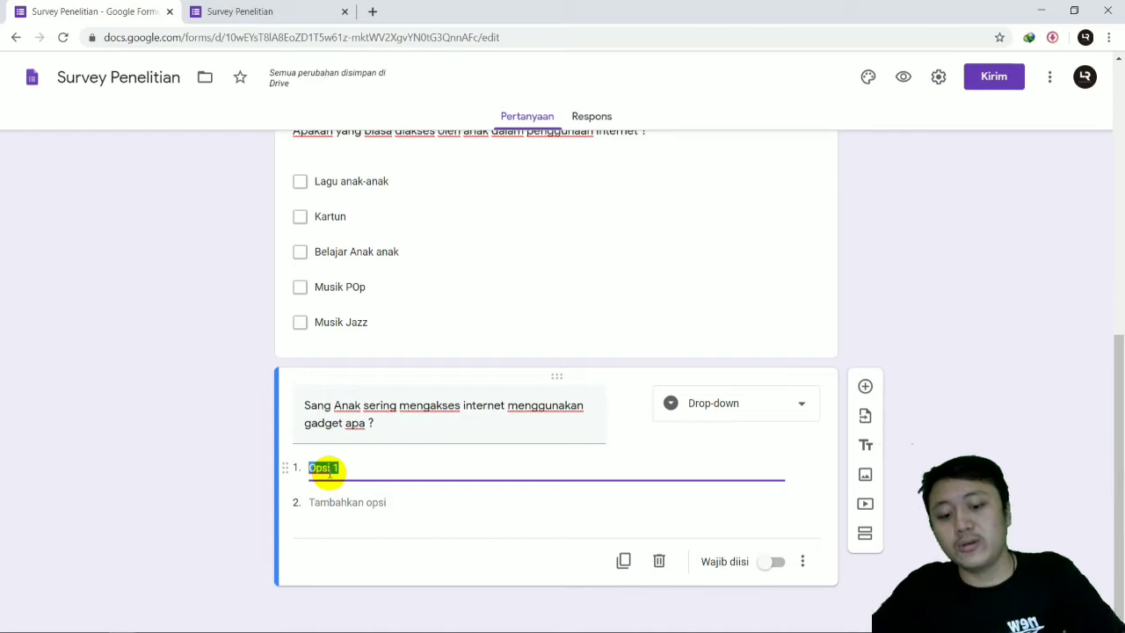
pyautogui.write('Laptop')
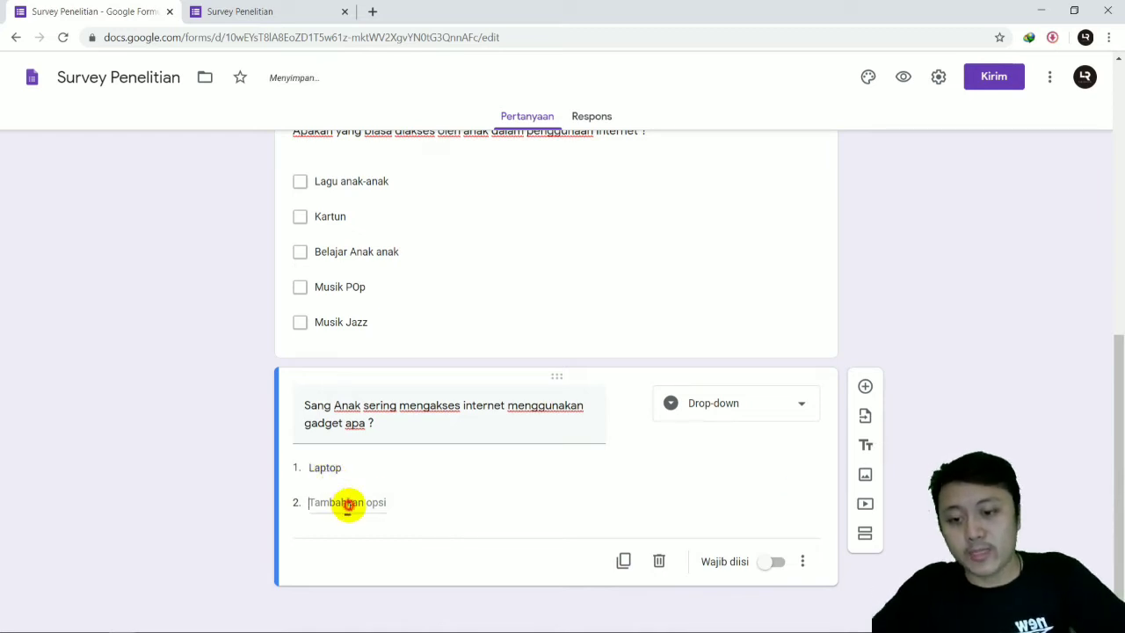
pyautogui.click(349, 502)
pyautogui.write('Smar')
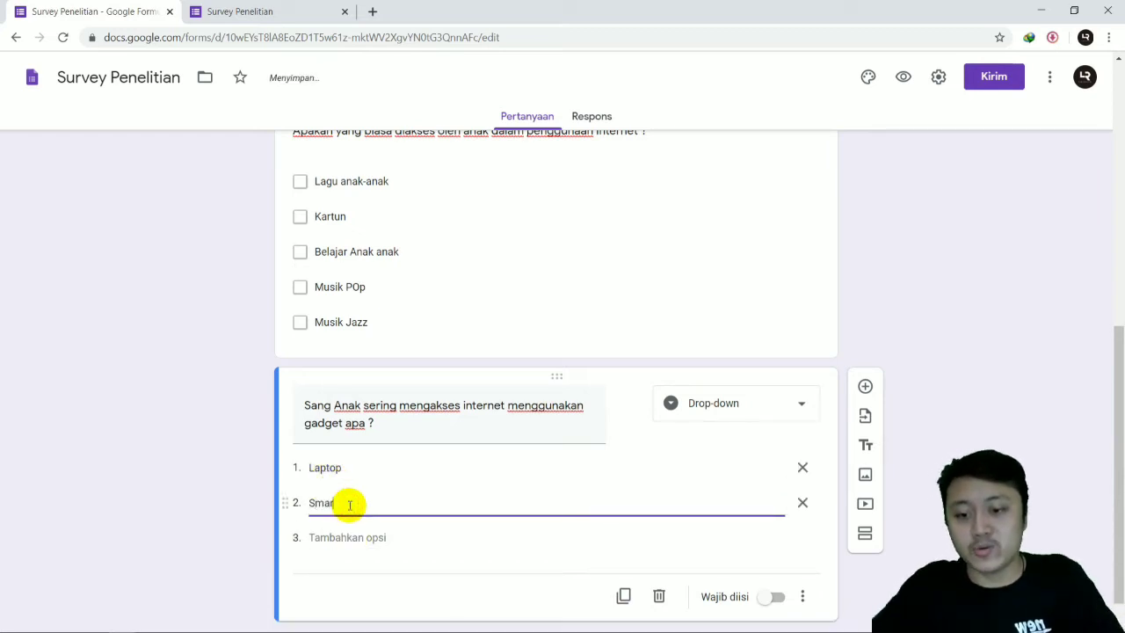
pyautogui.write('ts')
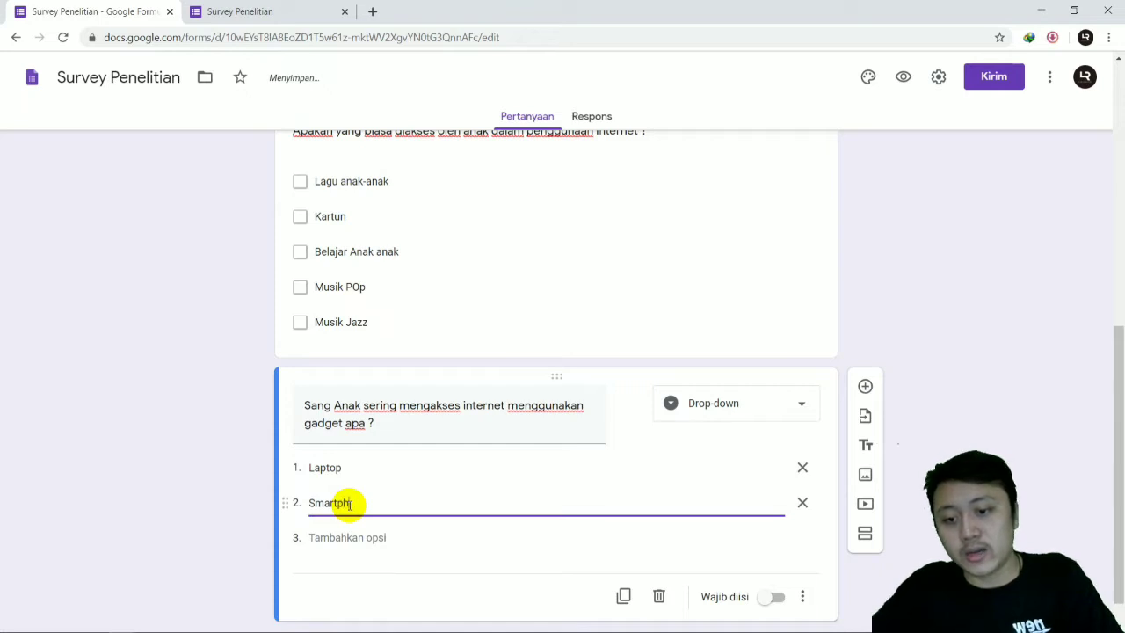
pyautogui.write('hone')
# Step: Add the options "Tablet" and "Komputer" to the gadget question and make it required (Wajib diisi)
pyautogui.click(367, 543)
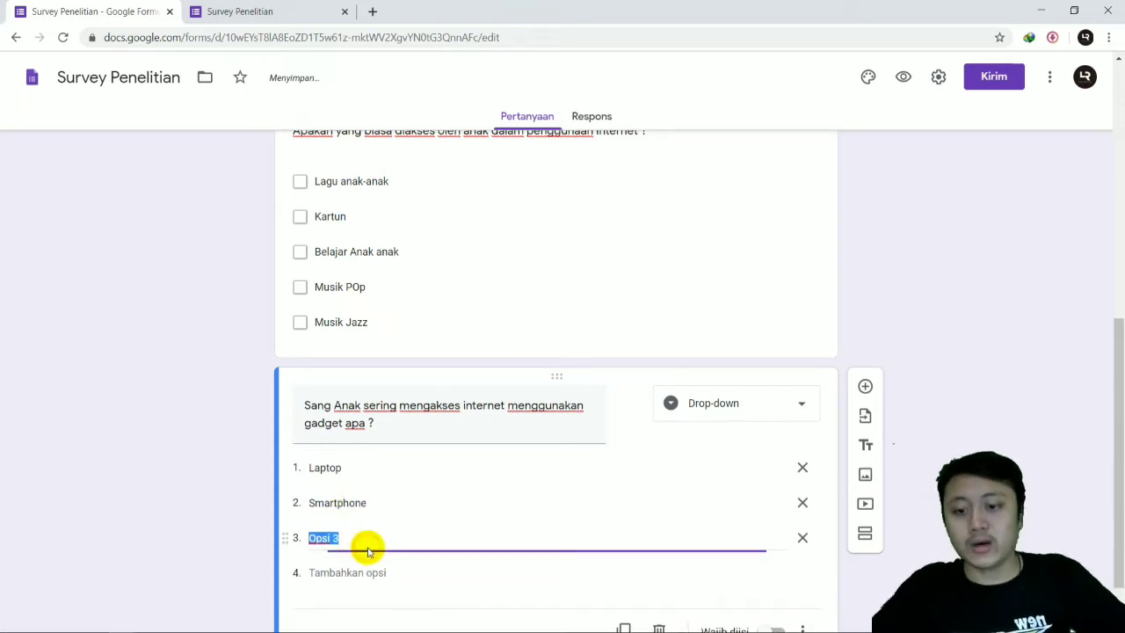
pyautogui.write('Ta')
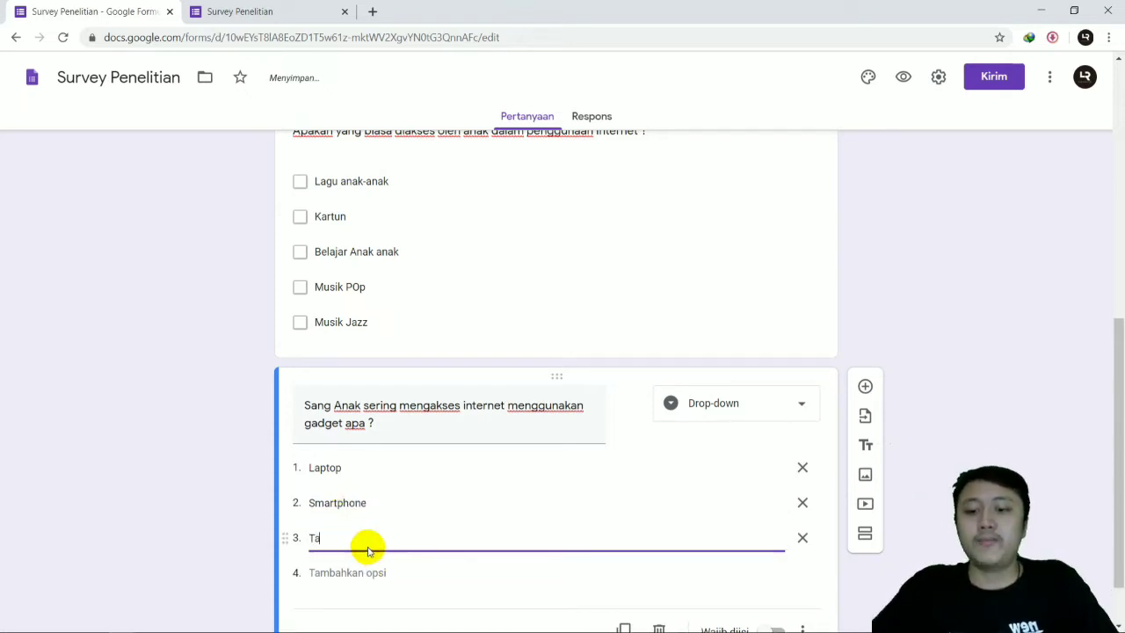
pyautogui.write('blet')
pyautogui.click(367, 573)
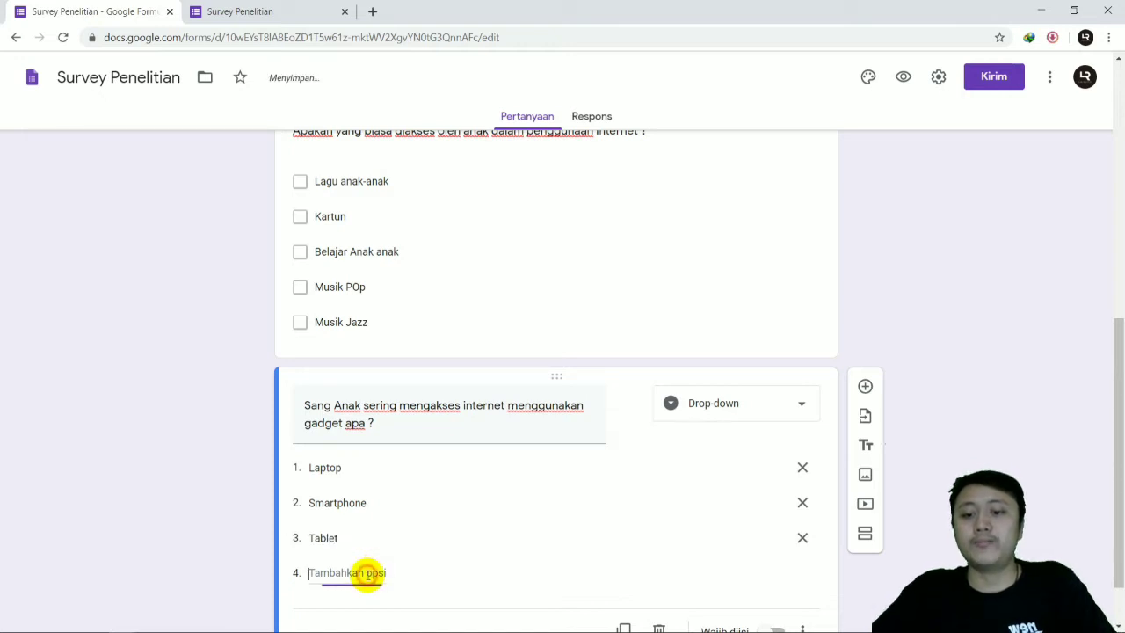
pyautogui.write('Komputer')
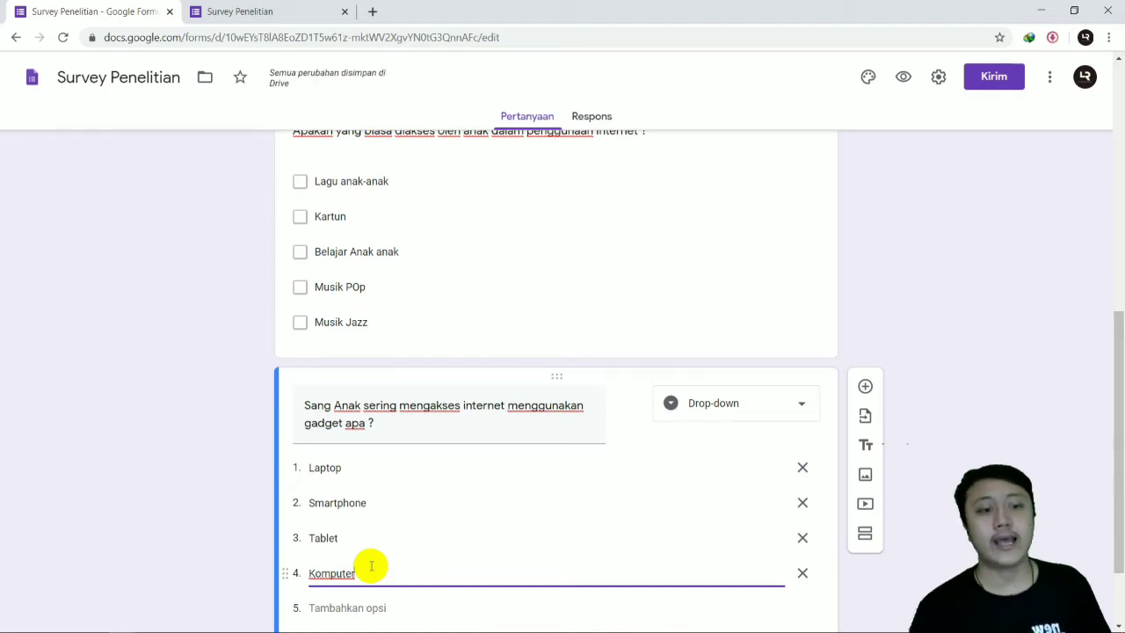
pyautogui.scroll(-1, 414, 507)
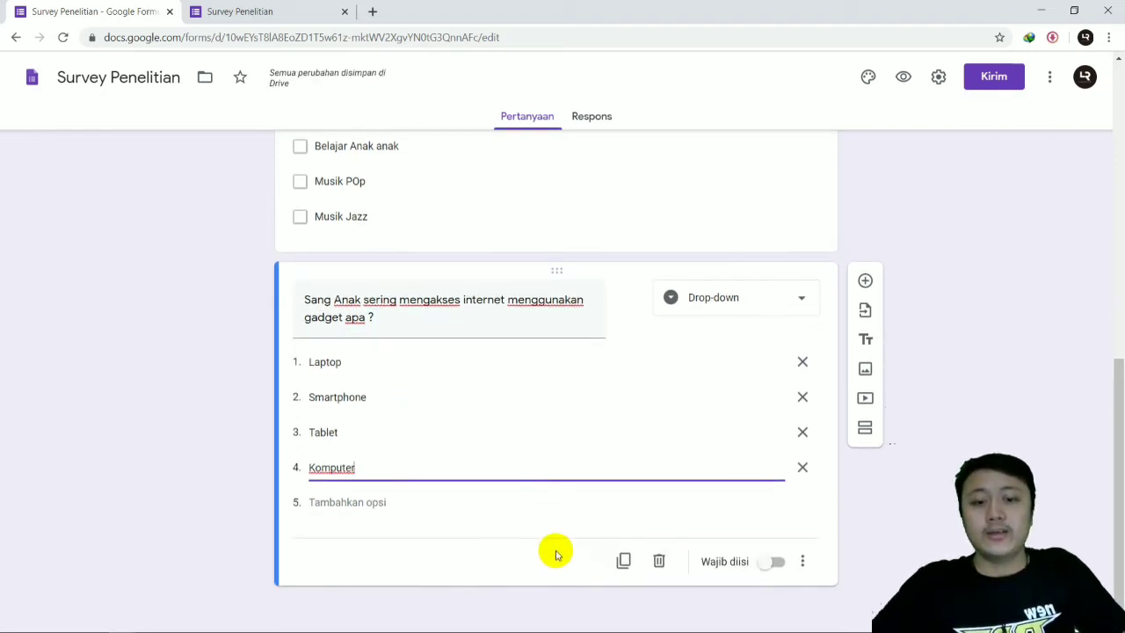
pyautogui.click(773, 562)
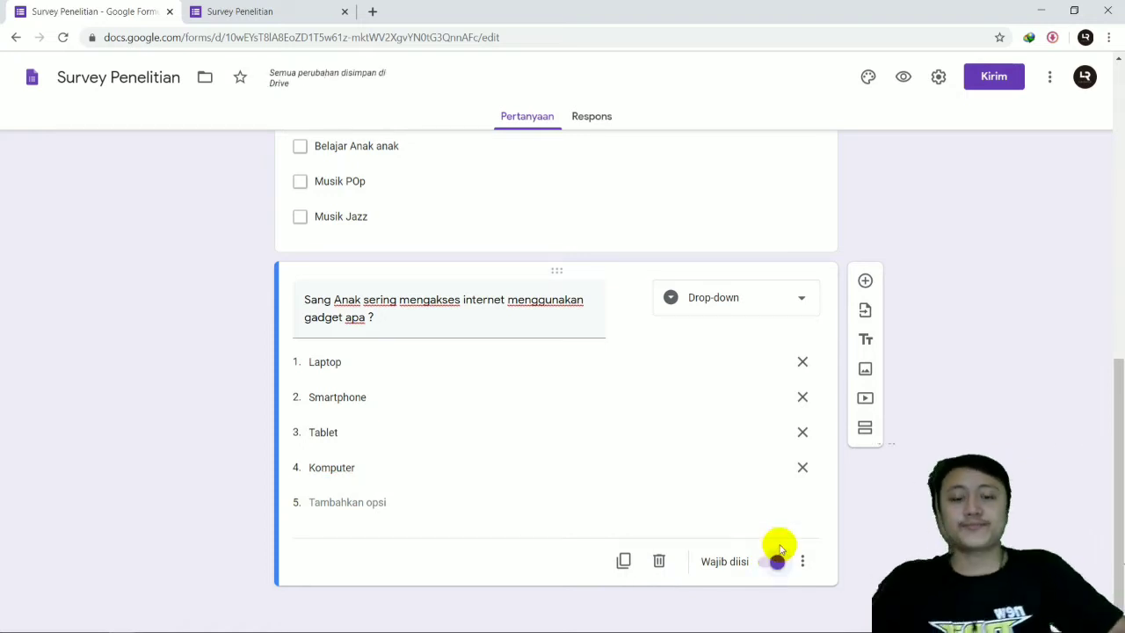
# Step: Reload the survey preview and open the gadget question's drop-down to check its options
pyautogui.click(244, 10)
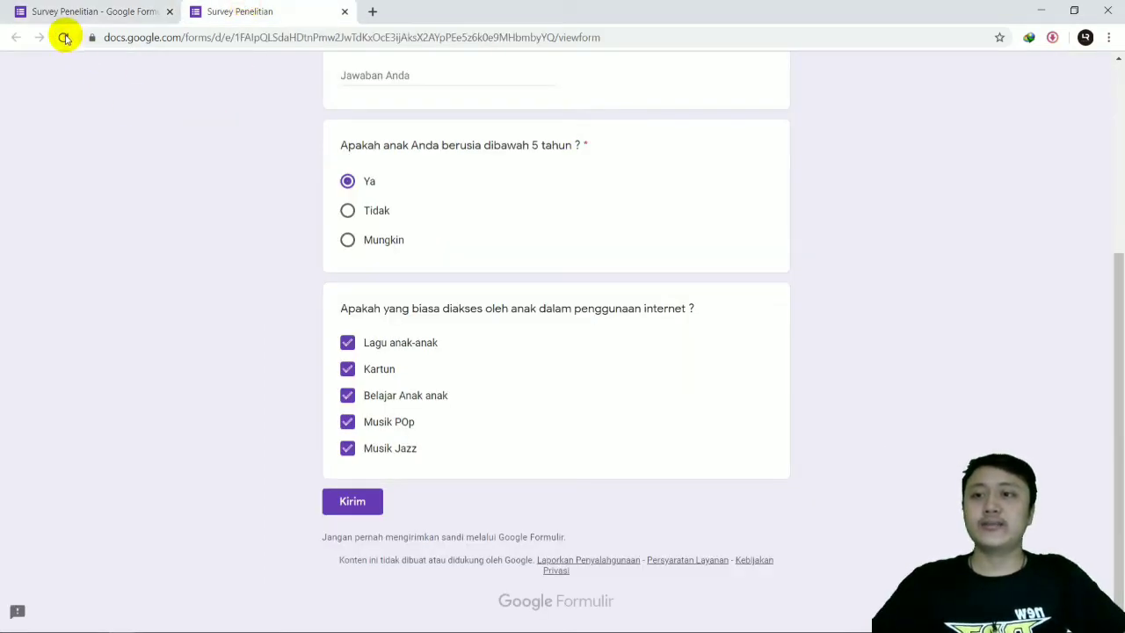
pyautogui.click(62, 37)
pyautogui.click(630, 146)
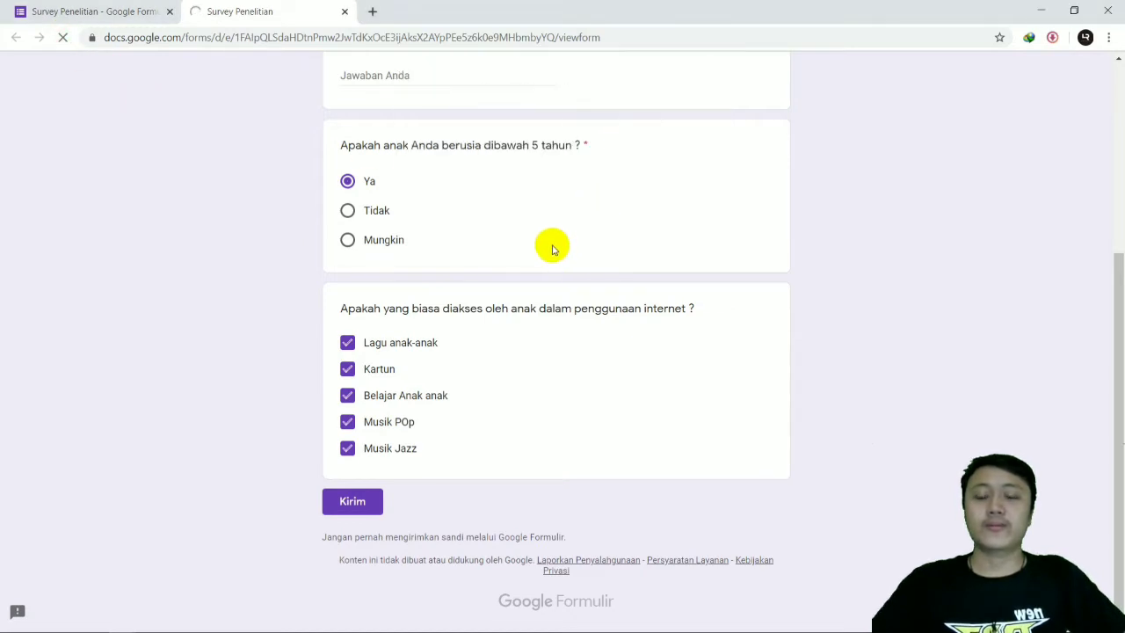
pyautogui.scroll(3, 587, 333)
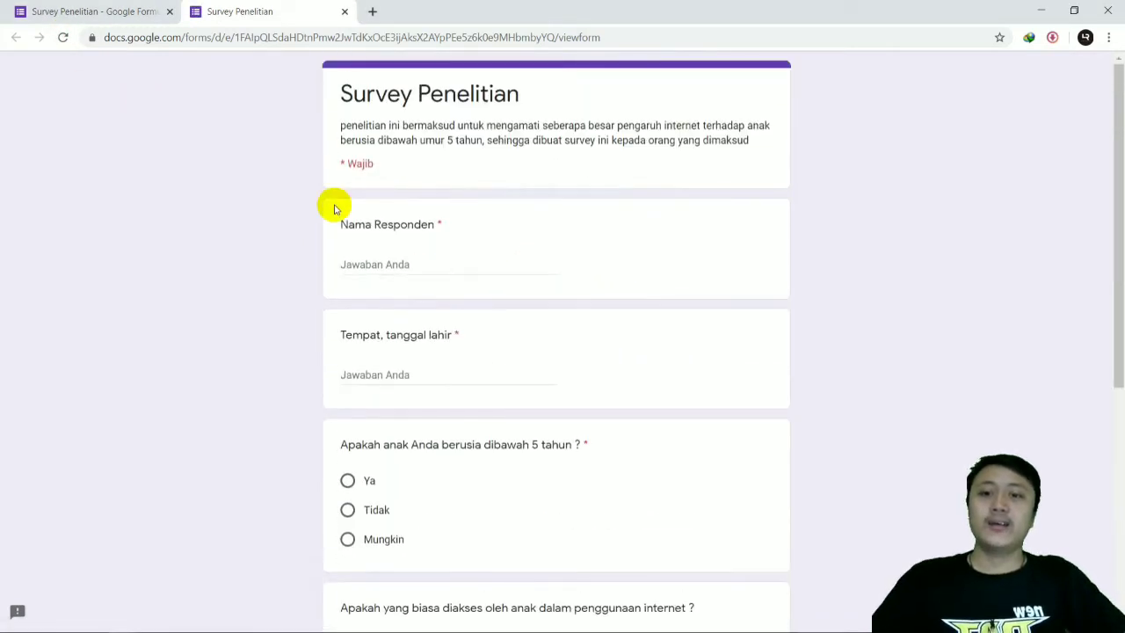
pyautogui.scroll(-5, 389, 201)
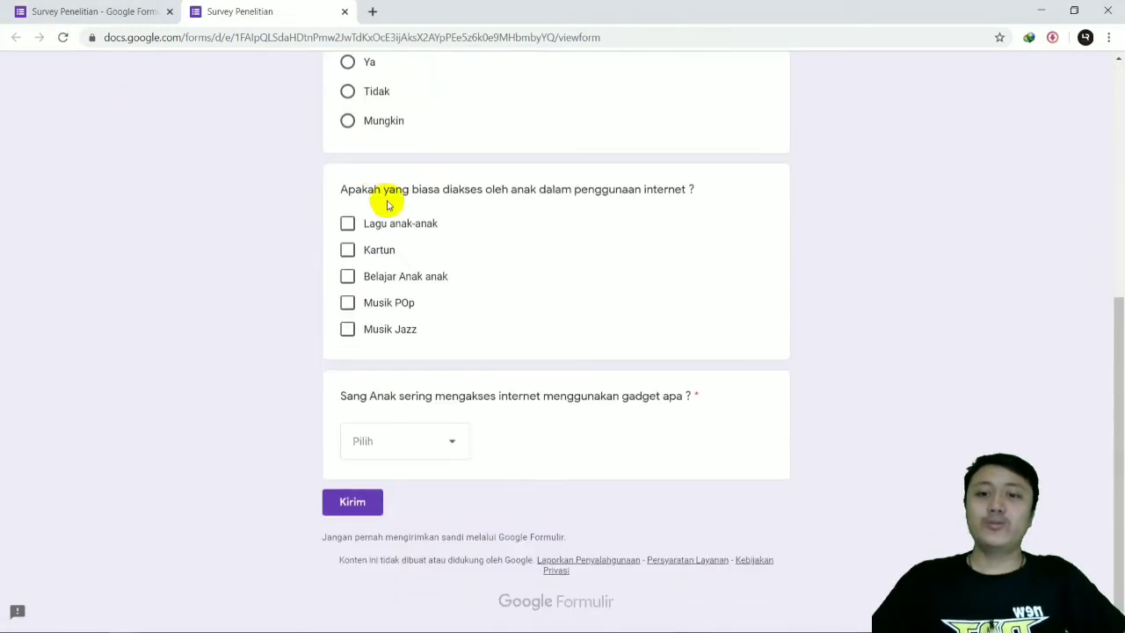
pyautogui.click(422, 446)
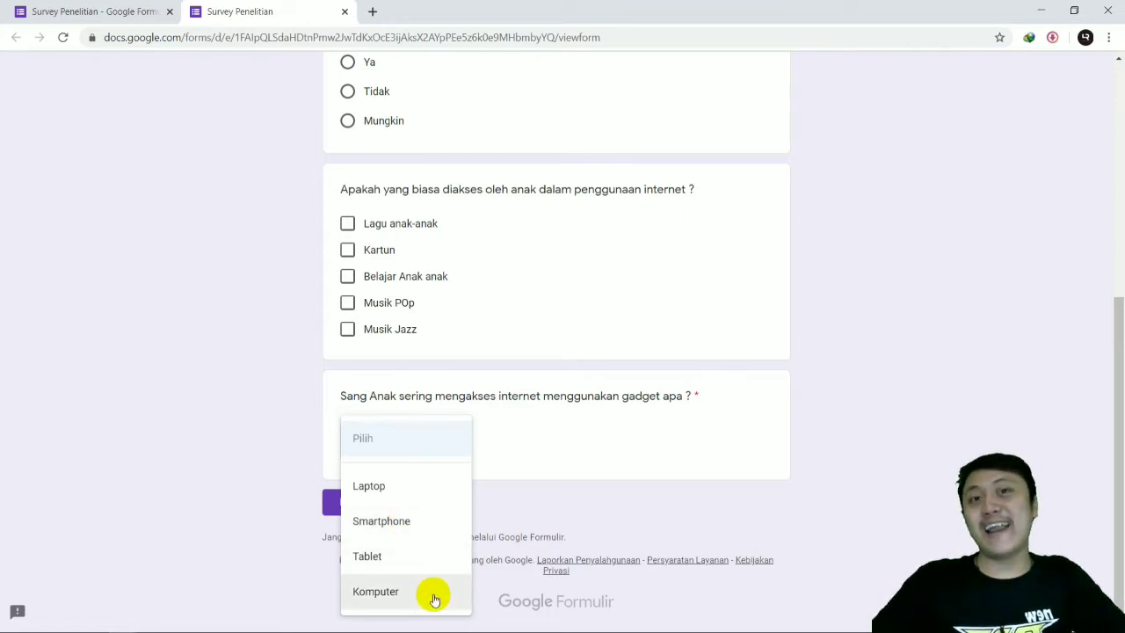
# Step: Choose "Smartphone" as a test answer to the preview's gadget question and return to the form editor
pyautogui.click(409, 519)
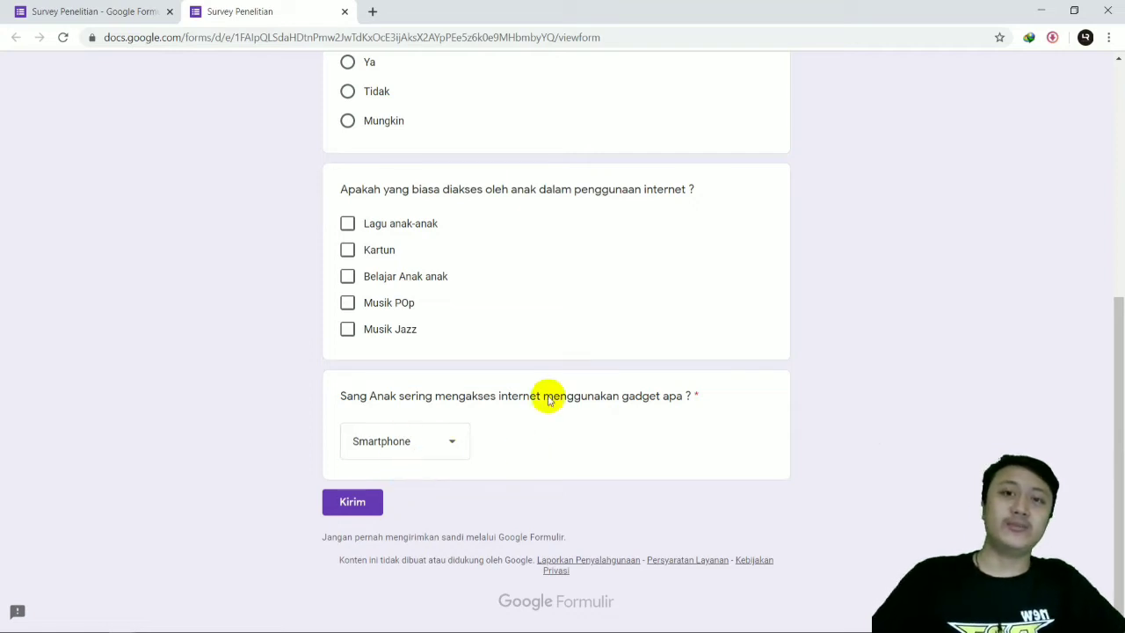
pyautogui.scroll(10, 553, 378)
pyautogui.click(141, 13)
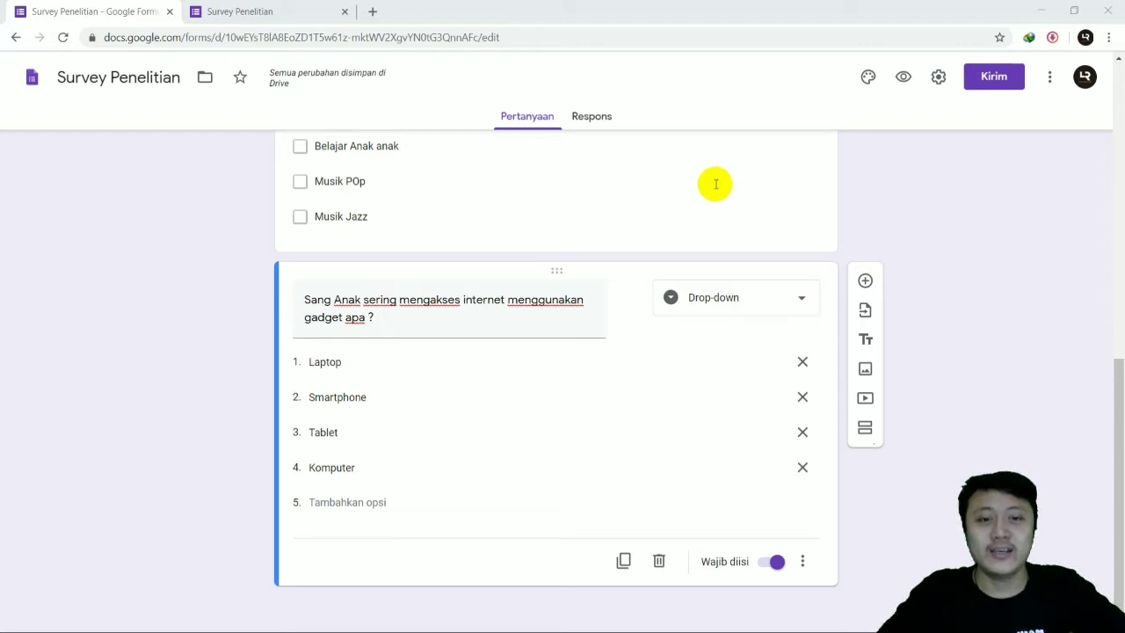
# Step: Add an "Upload file" question that lets respondents upload to Drive, titled "Upload Foto Anak Anda"
pyautogui.click(866, 281)
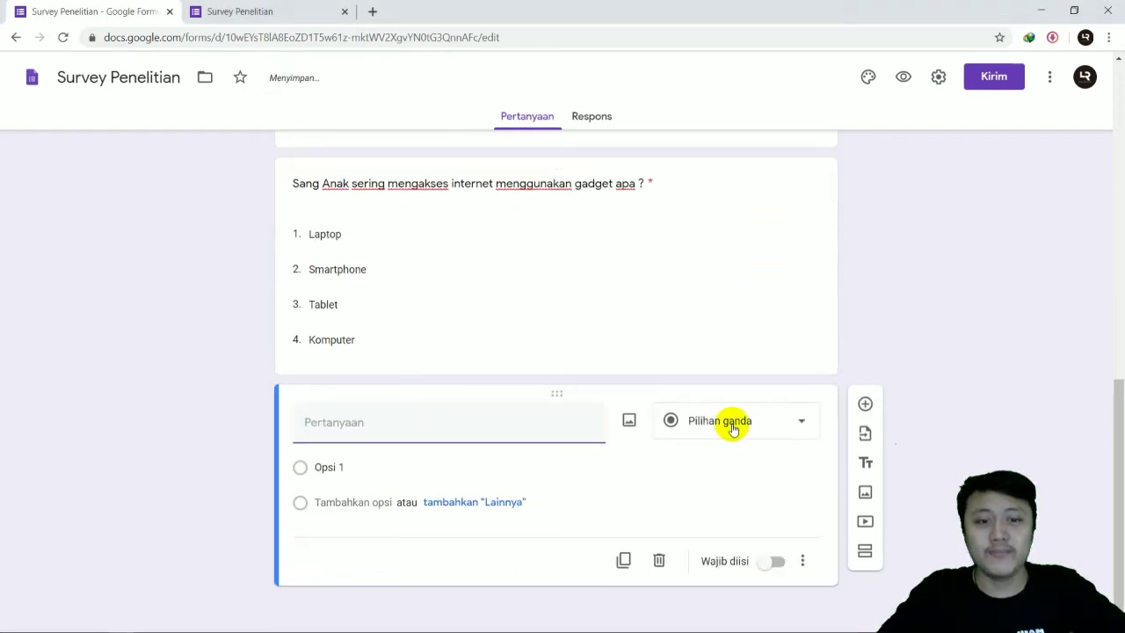
pyautogui.click(734, 426)
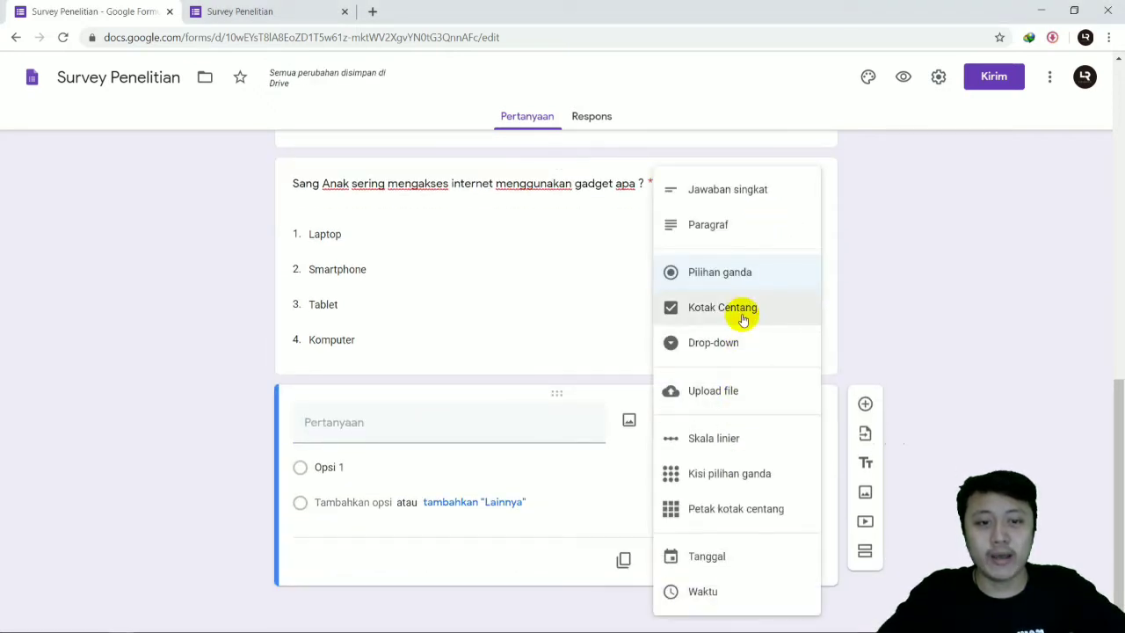
pyautogui.click(738, 388)
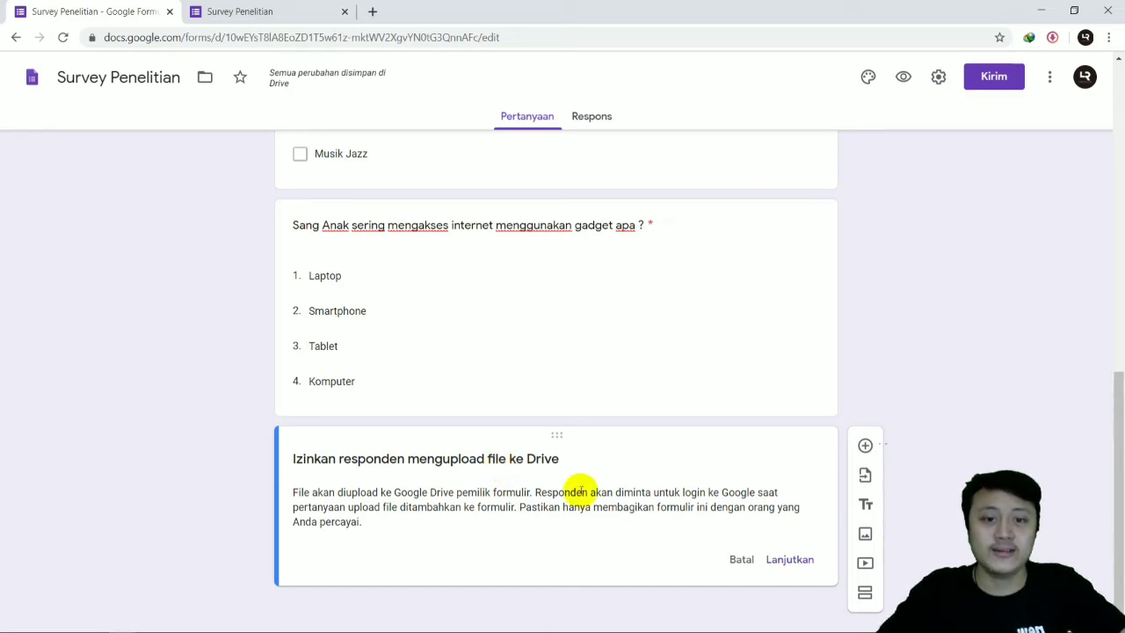
pyautogui.click(778, 560)
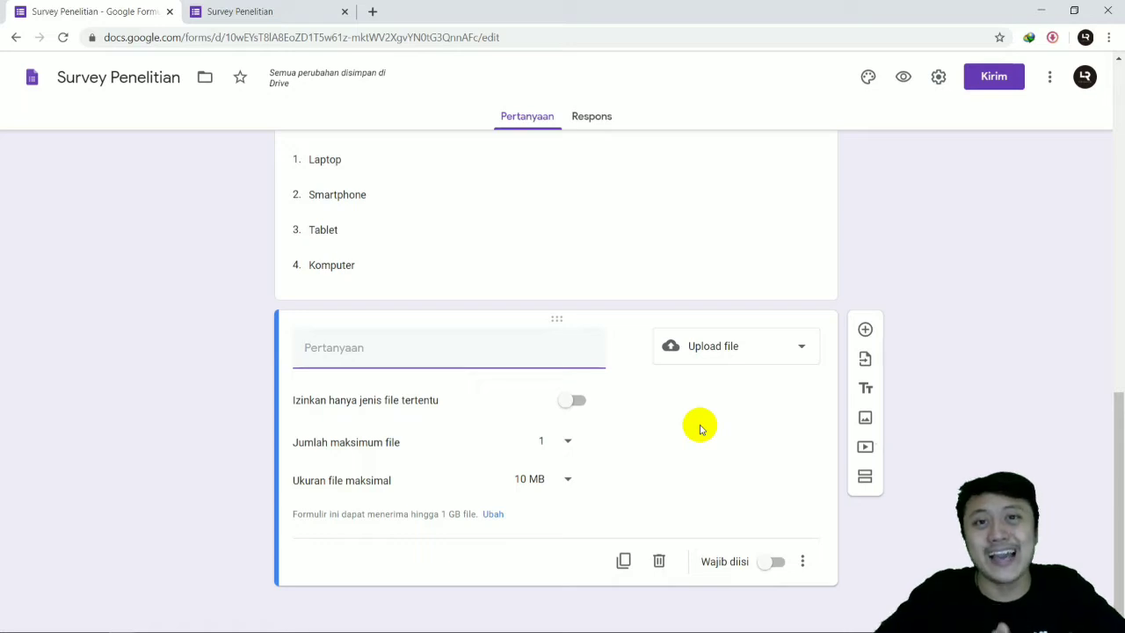
pyautogui.click(347, 356)
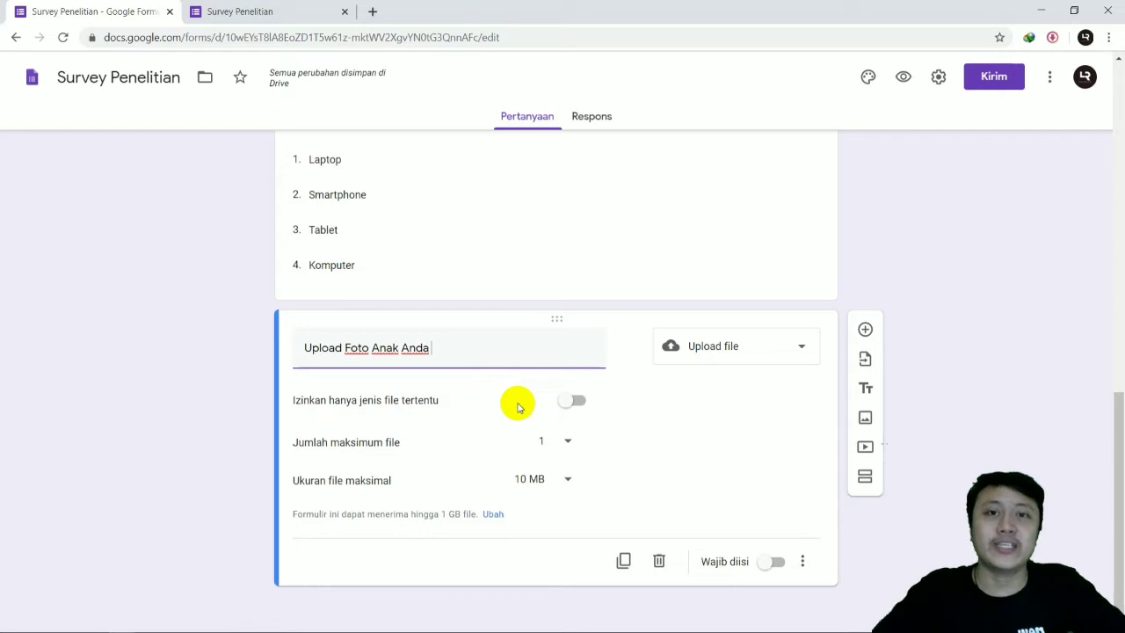
# Step: Enable the restriction to specific file types on the photo upload question to view the types, and disable it again
pyautogui.click(569, 408)
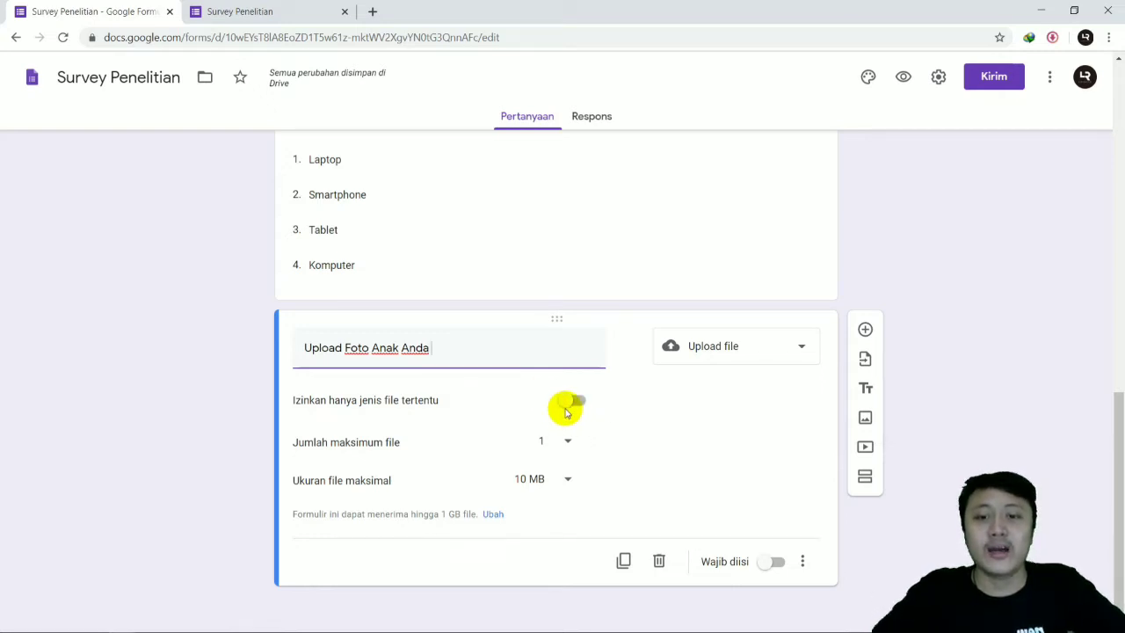
pyautogui.click(567, 402)
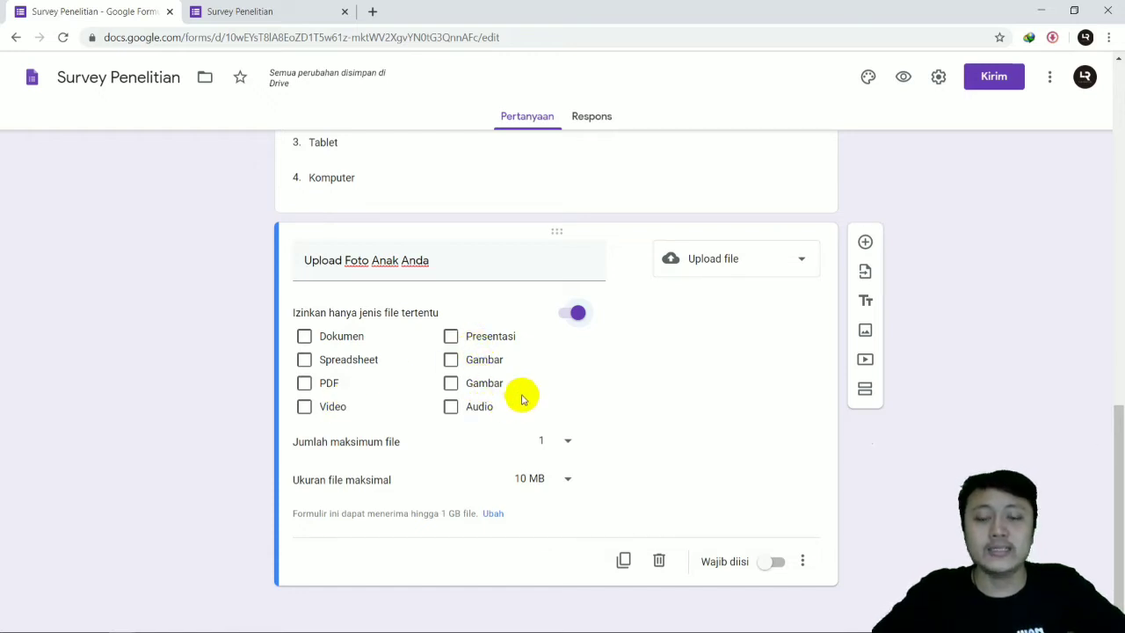
pyautogui.click(576, 318)
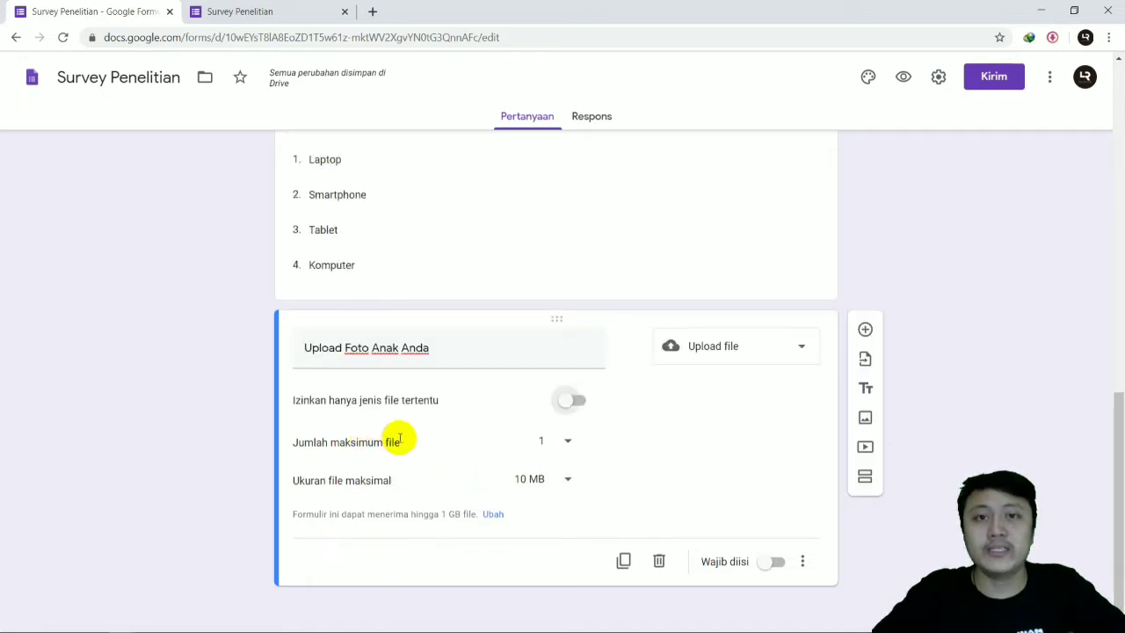
# Step: Set the photo upload question's maximum number of files to 5 and check the available maximum file sizes
pyautogui.click(543, 441)
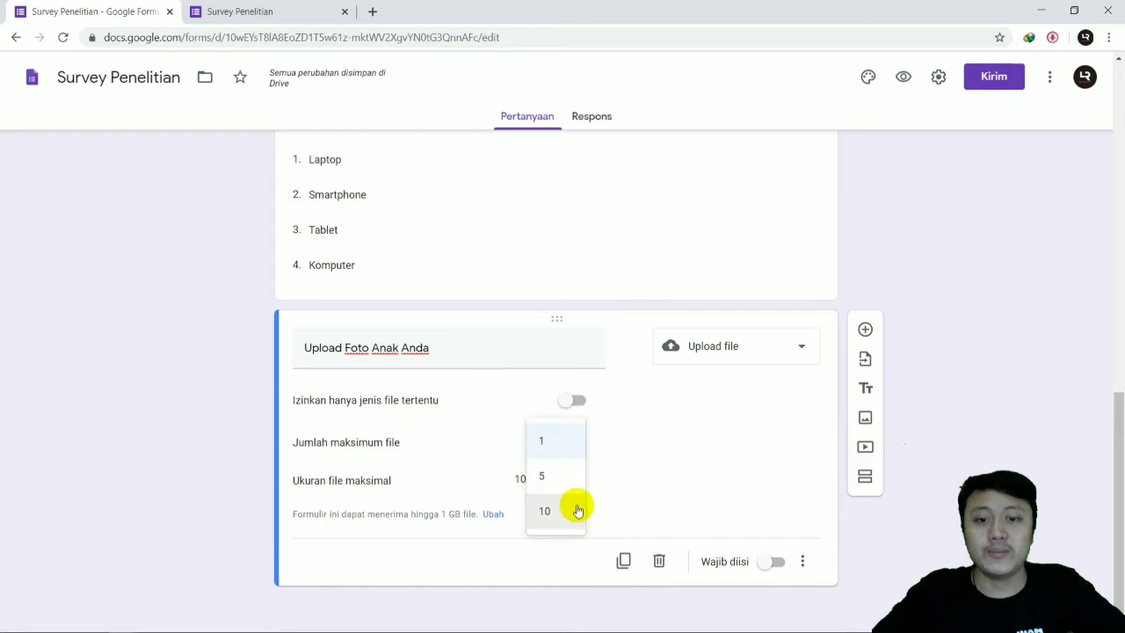
pyautogui.click(555, 511)
pyautogui.click(562, 448)
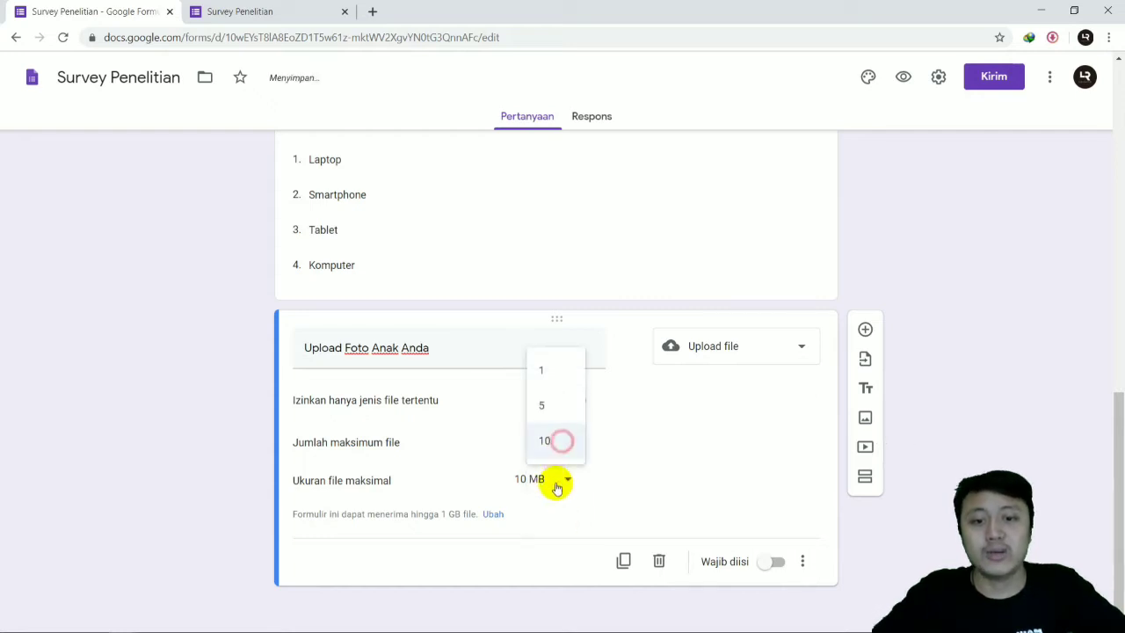
pyautogui.click(552, 407)
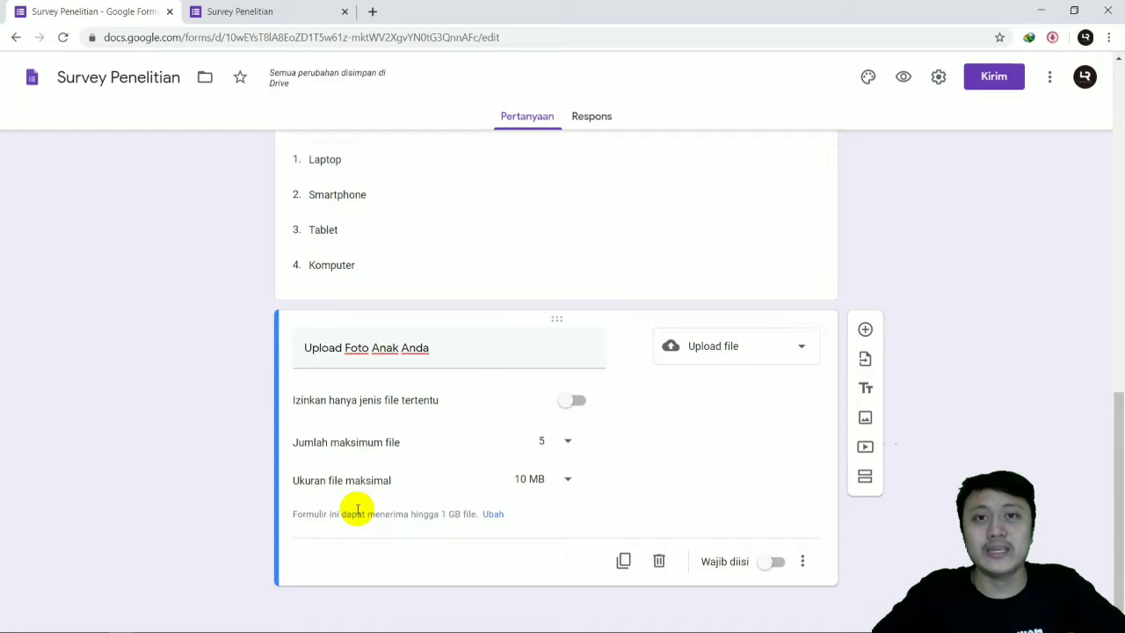
pyautogui.click(548, 481)
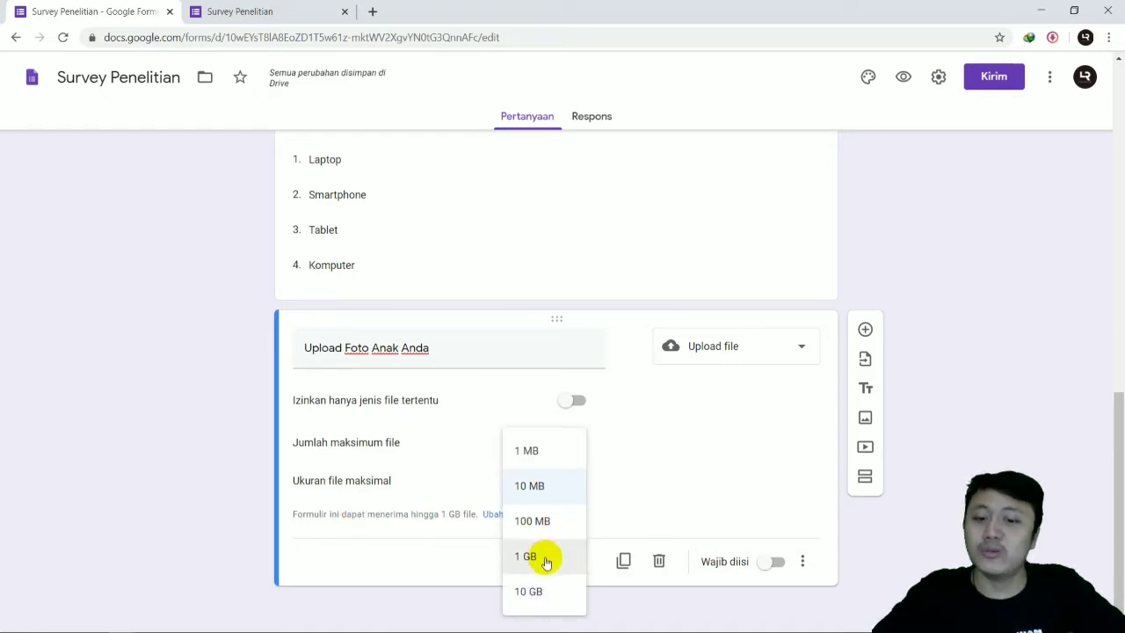
pyautogui.click(619, 463)
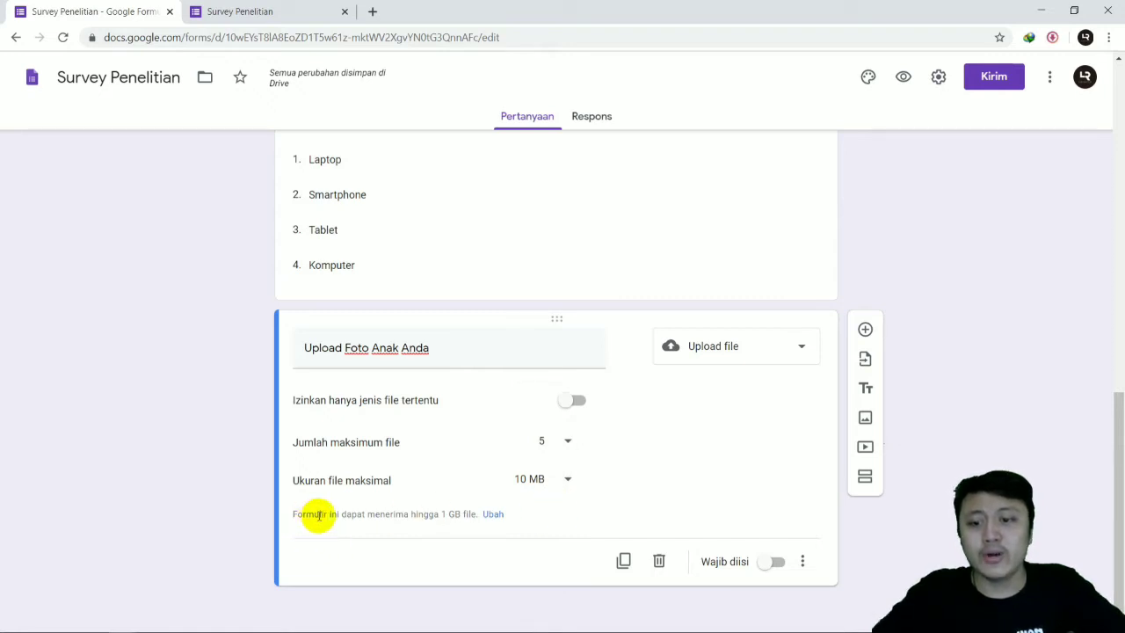
# Step: Set the form's maximum size for all uploaded files to 100 GB and save the settings
pyautogui.click(493, 515)
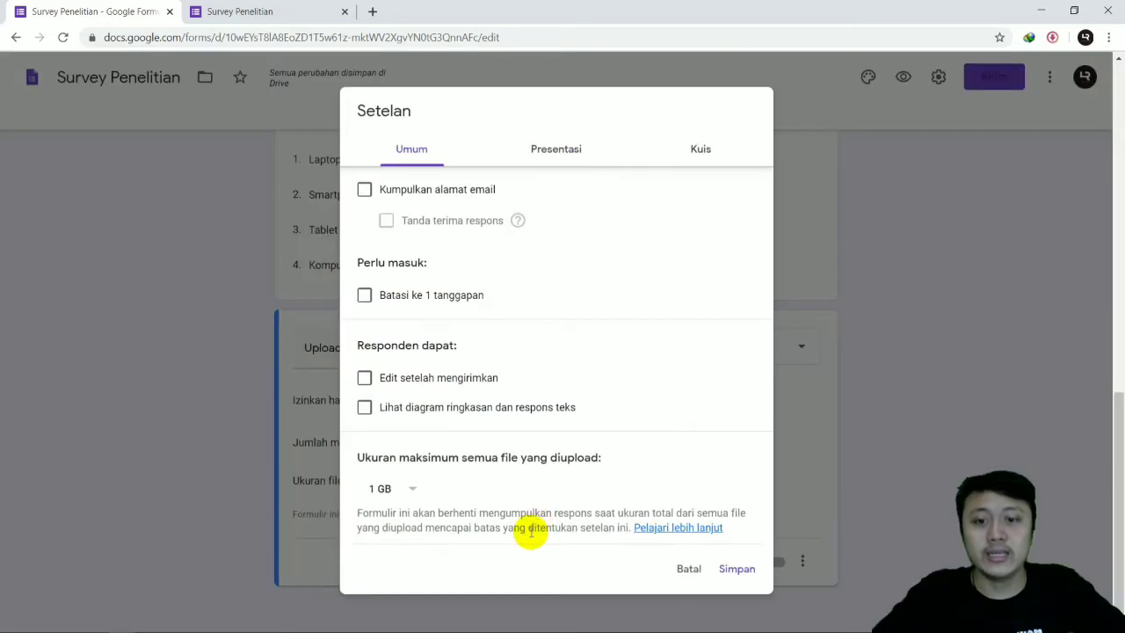
pyautogui.click(410, 494)
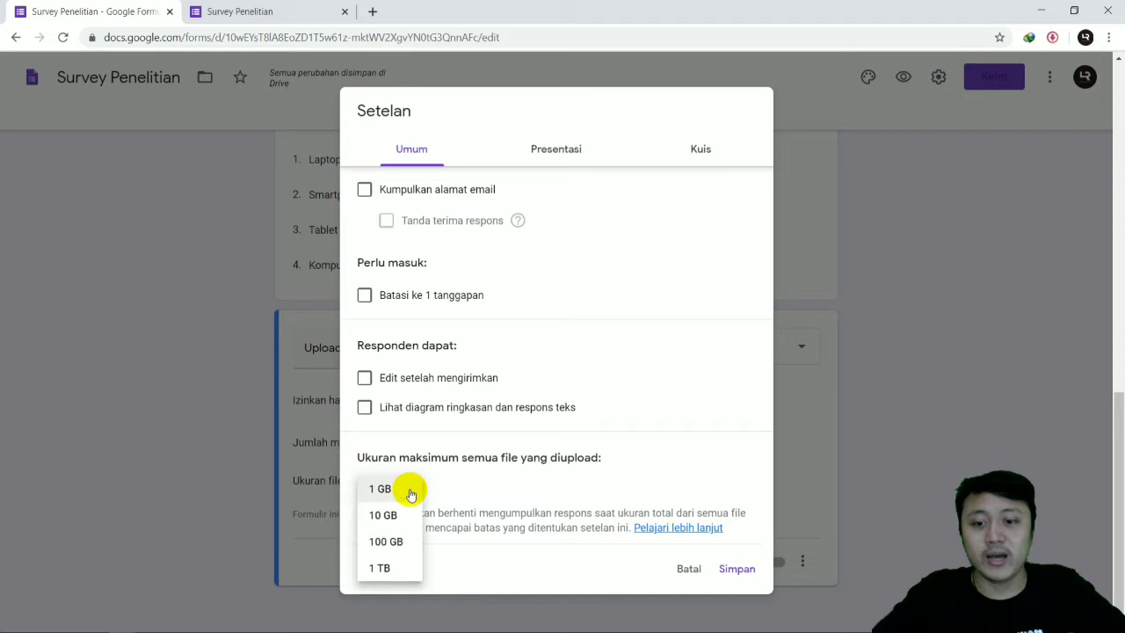
pyautogui.click(387, 541)
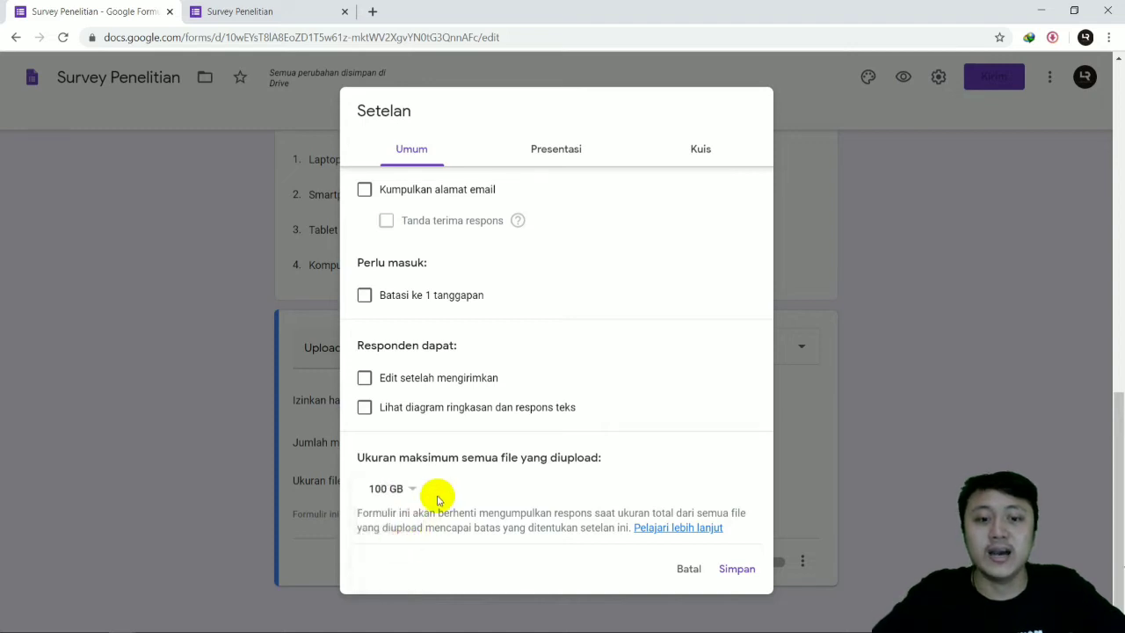
pyautogui.click(737, 569)
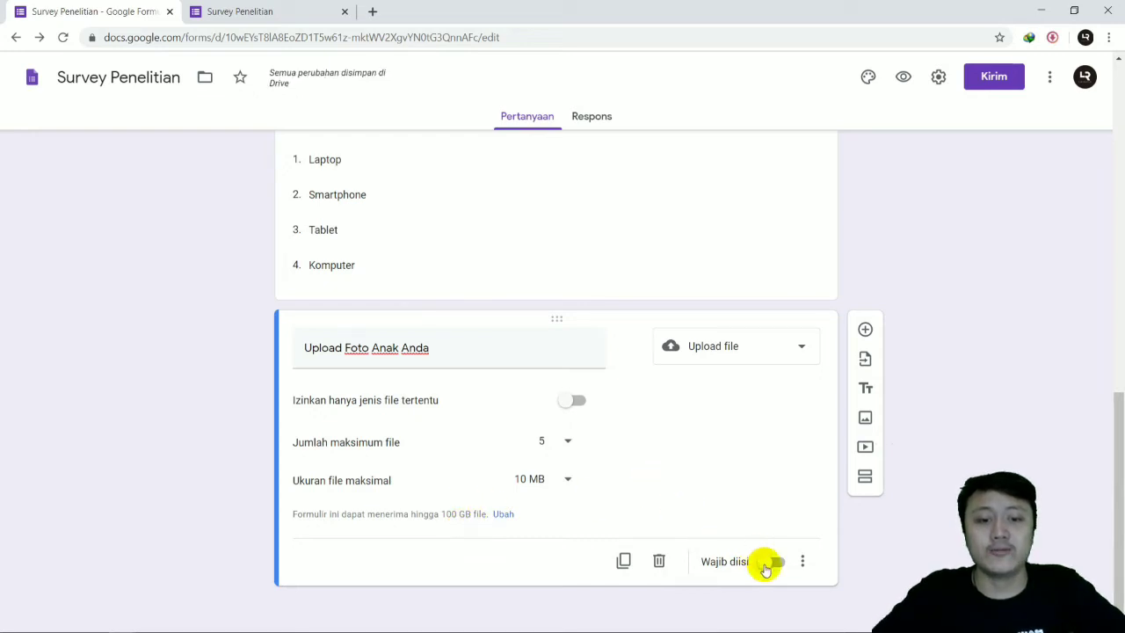
# Step: Make the photo upload question required (Wajib diisi) and switch the requirement off again
pyautogui.click(765, 564)
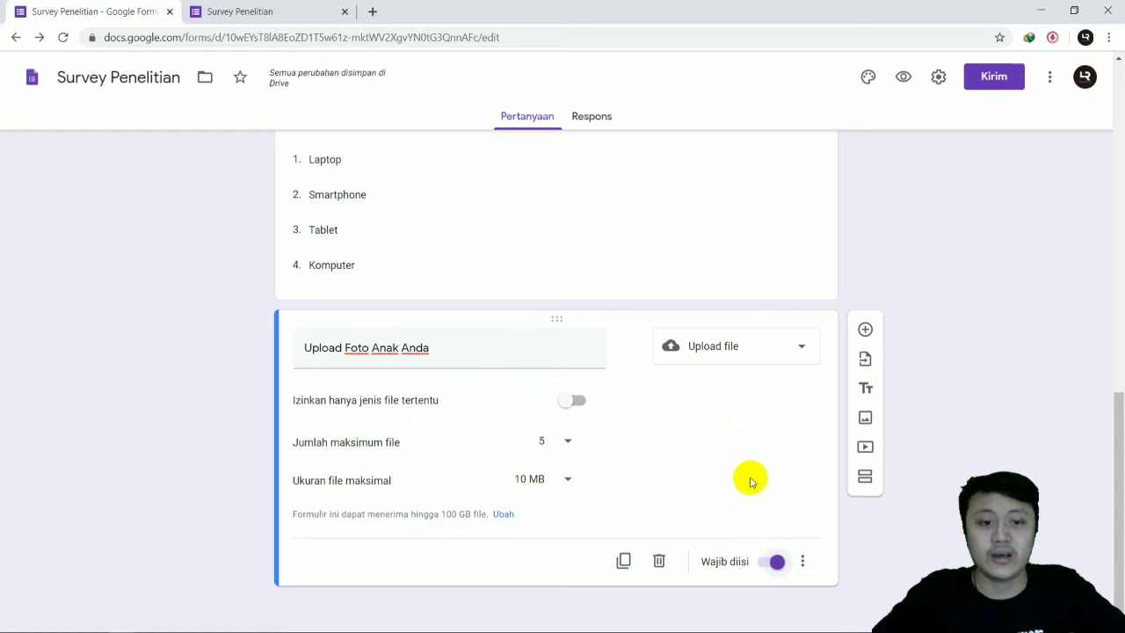
pyautogui.click(778, 565)
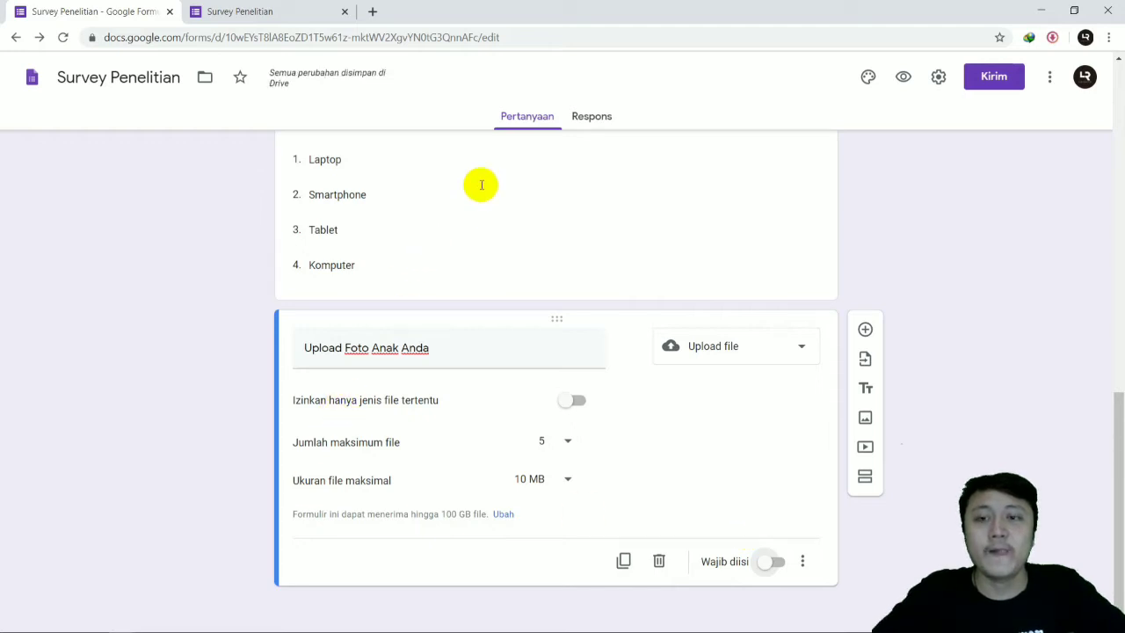
# Step: Reload the survey preview and open the file insertion dialog of the "Upload Foto Anak Anda" question
pyautogui.click(254, 11)
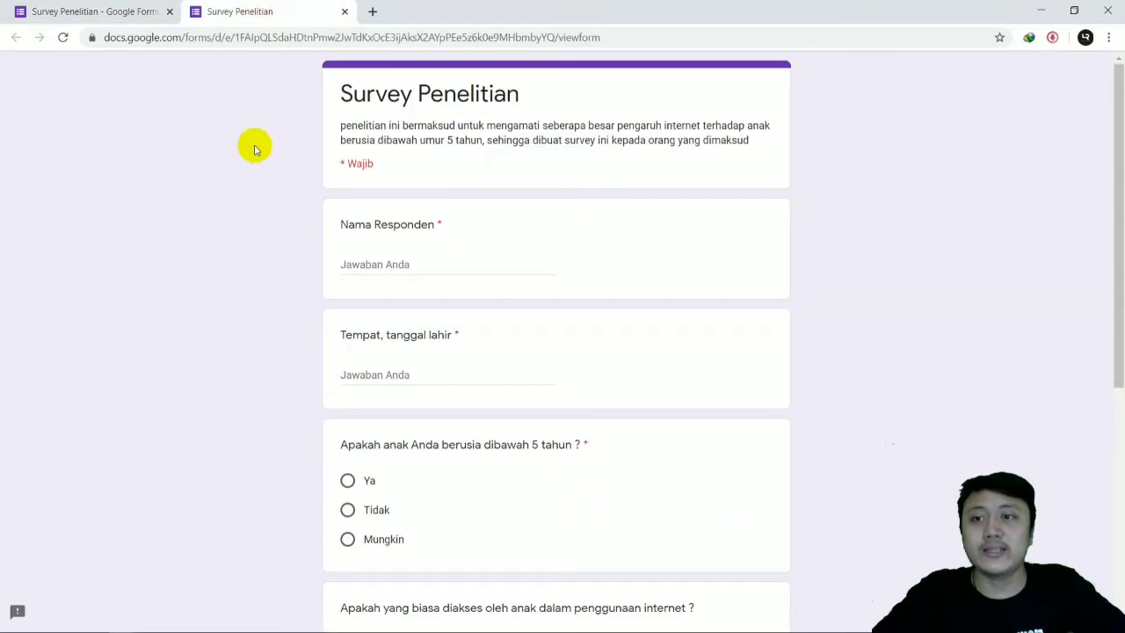
pyautogui.click(62, 37)
pyautogui.click(634, 143)
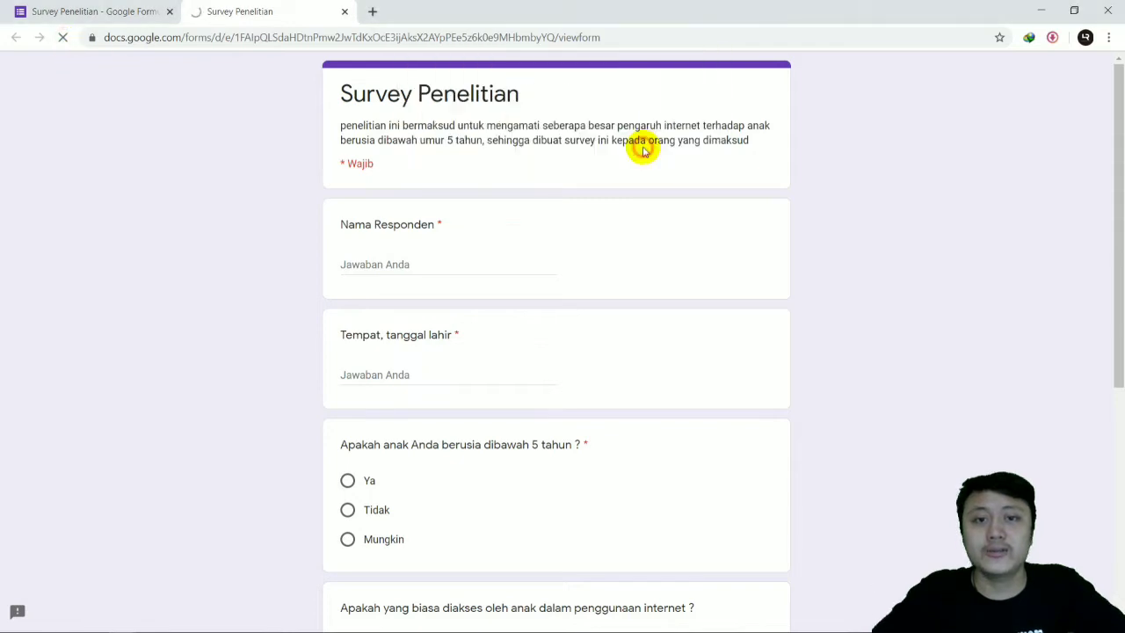
pyautogui.scroll(-3, 796, 330)
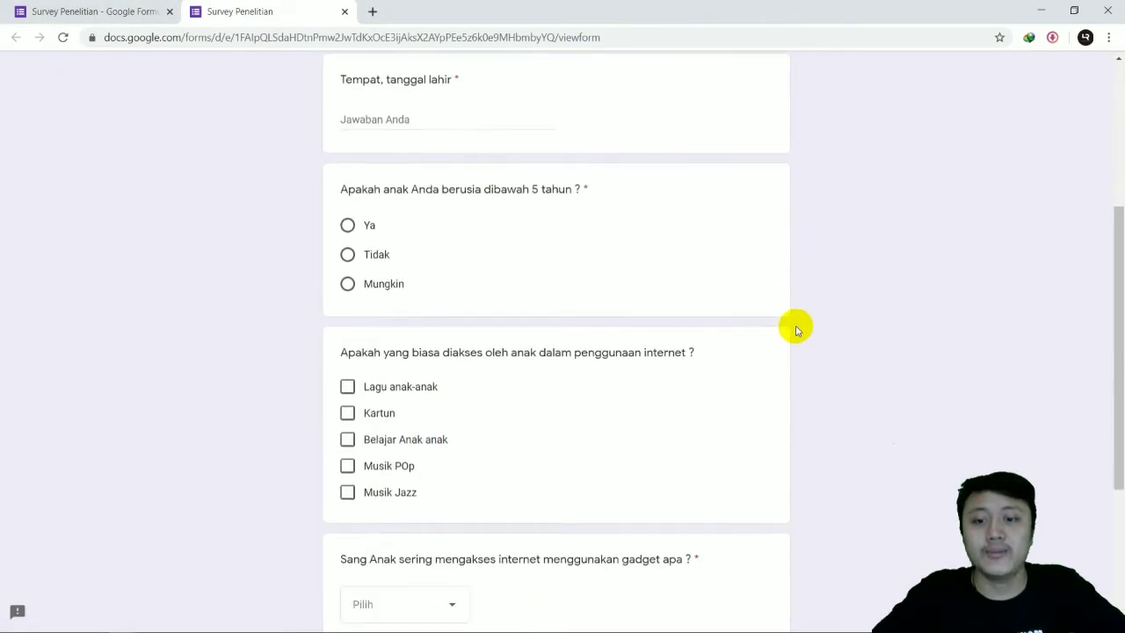
pyautogui.scroll(-2, 796, 330)
pyautogui.scroll(-2, 782, 324)
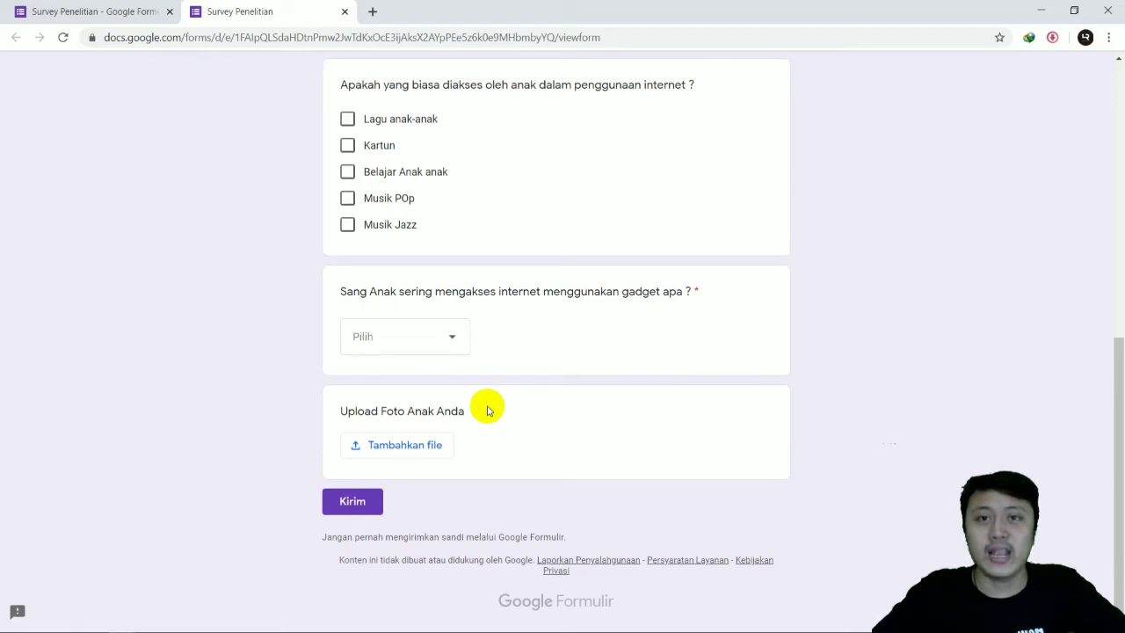
pyautogui.click(437, 447)
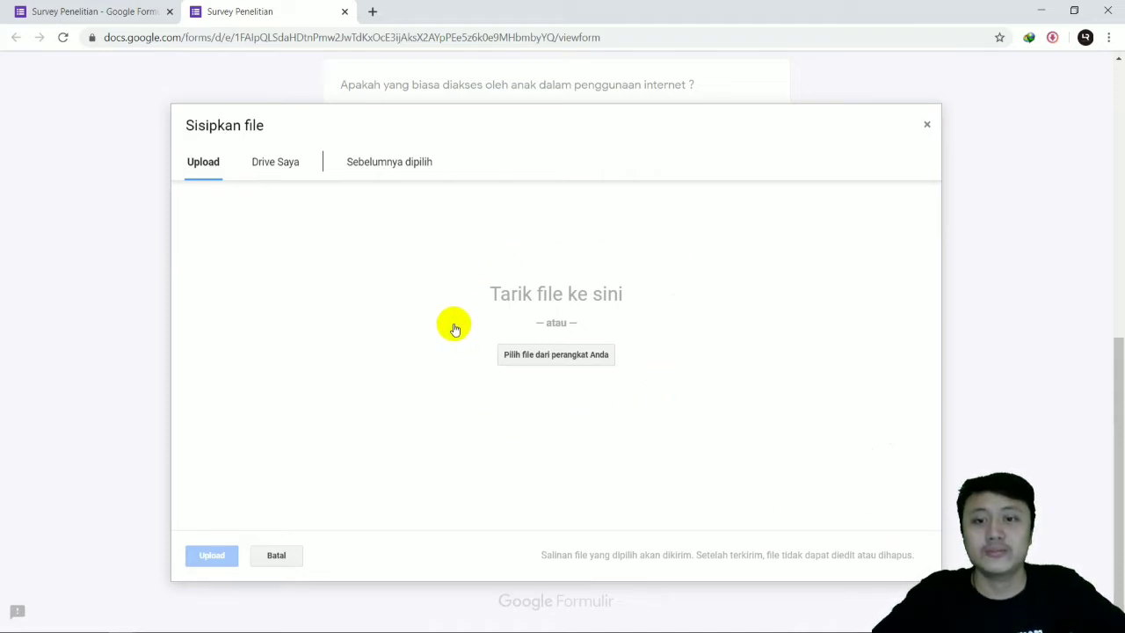
# Step: Switch to File Explorer, add the thinking-woman image "1" from Downloads to the survey's upload dialog, and upload it
pyautogui.click(95, 624)
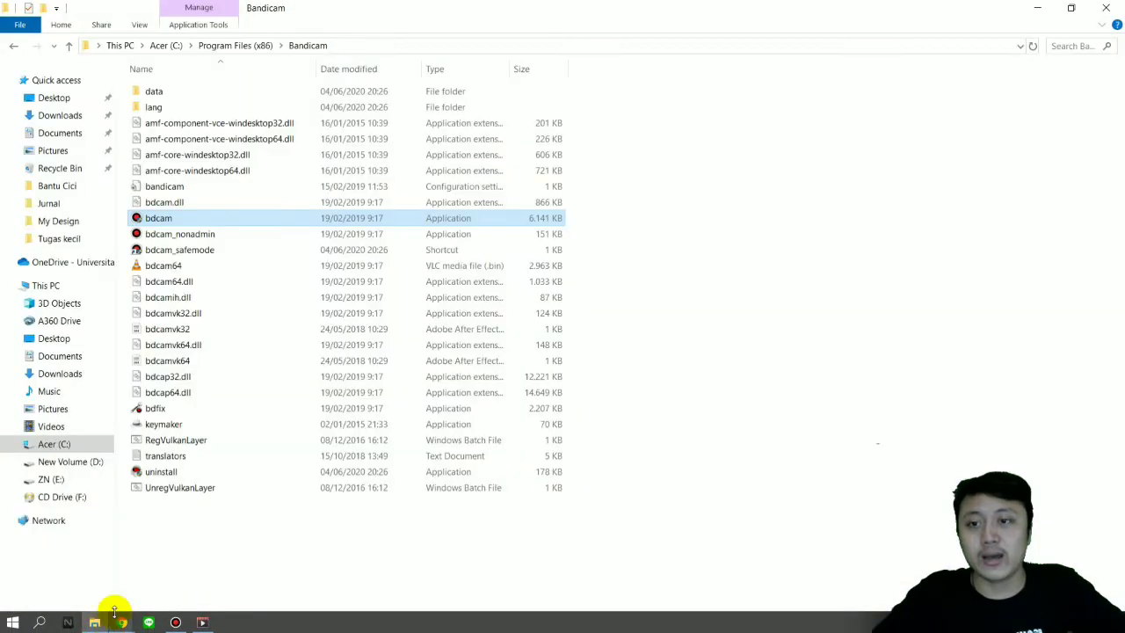
pyautogui.click(70, 115)
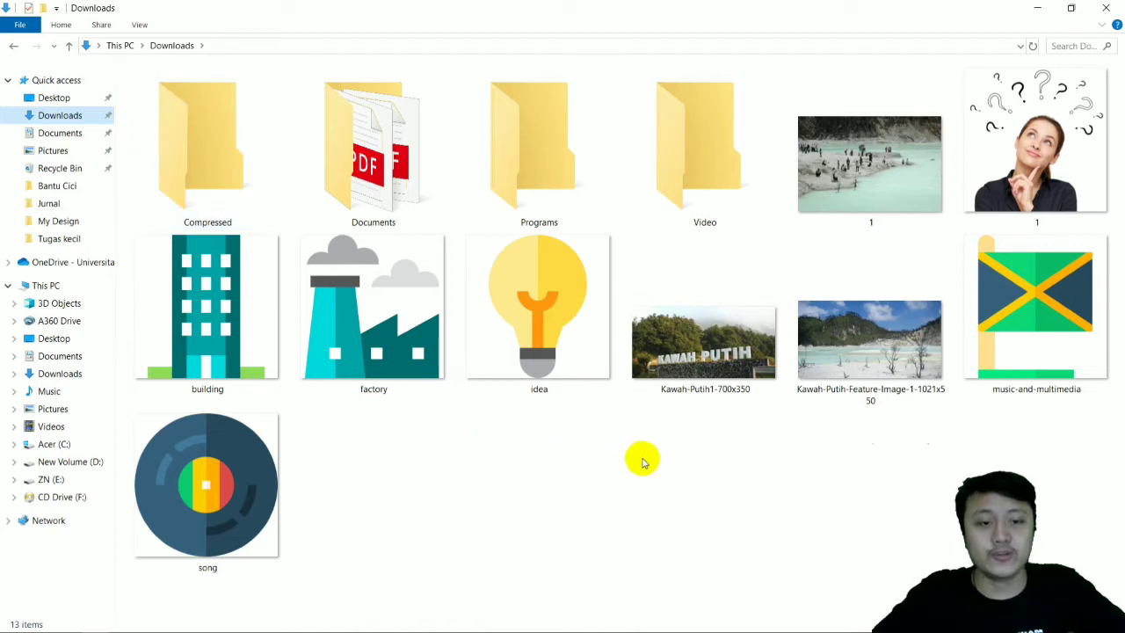
pyautogui.click(1010, 216)
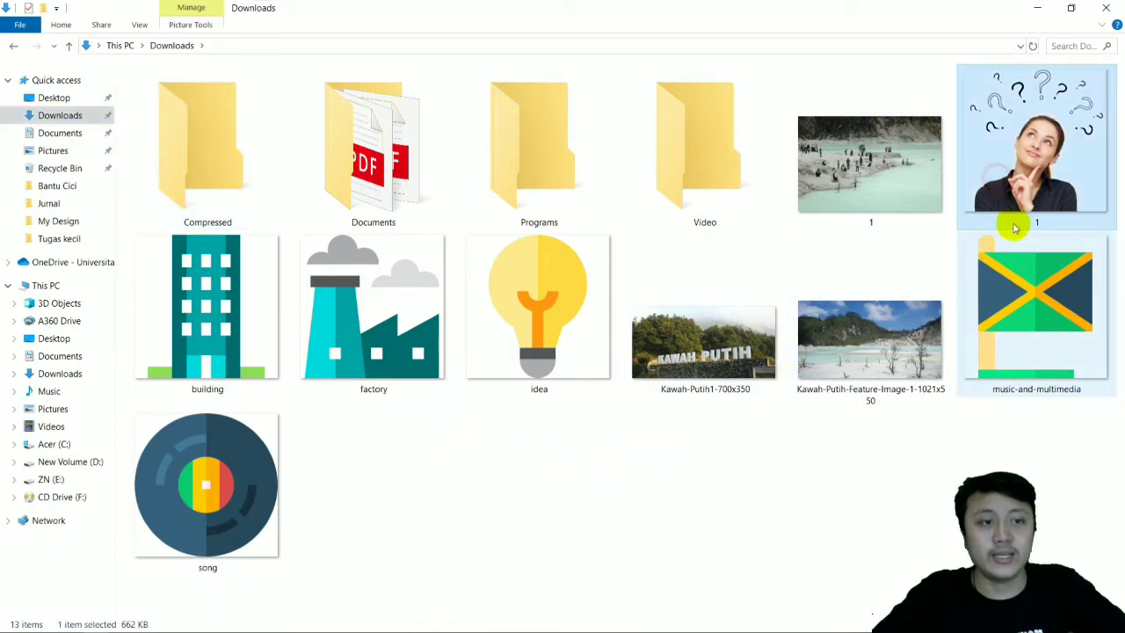
pyautogui.moveTo(1039, 171); pyautogui.dragTo(496, 454)
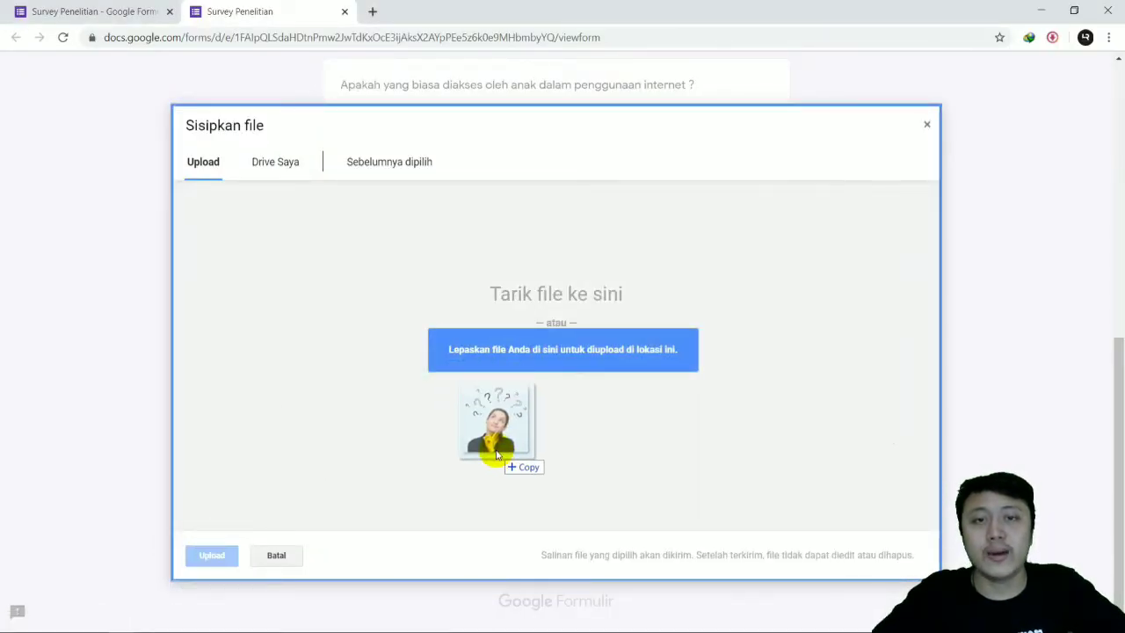
pyautogui.moveTo(497, 455); pyautogui.dragTo(496, 454)
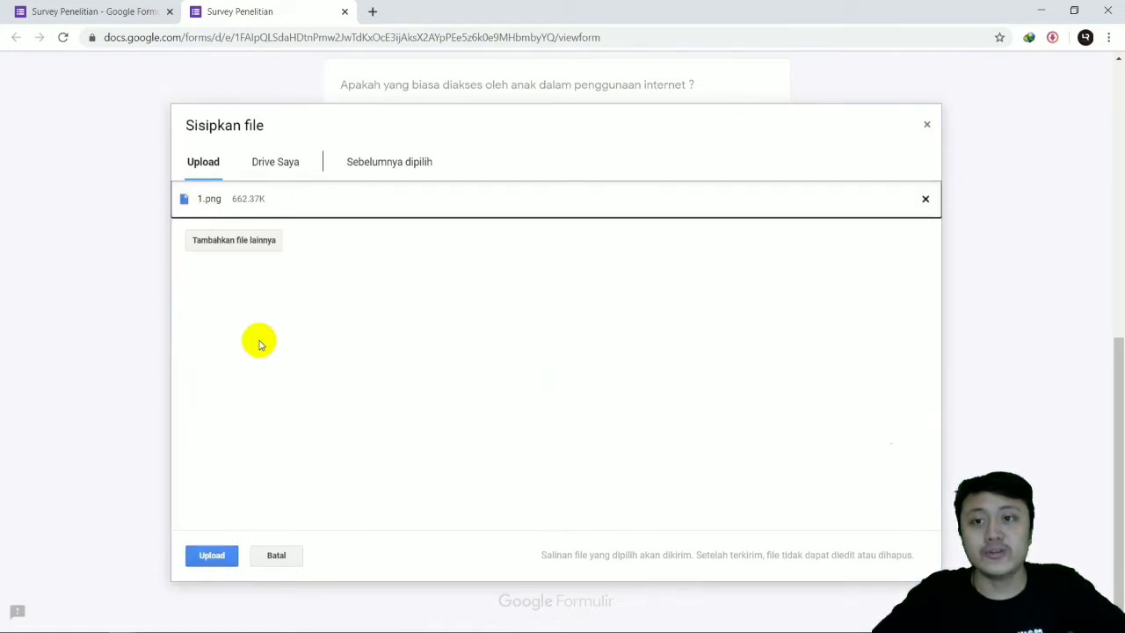
pyautogui.click(213, 557)
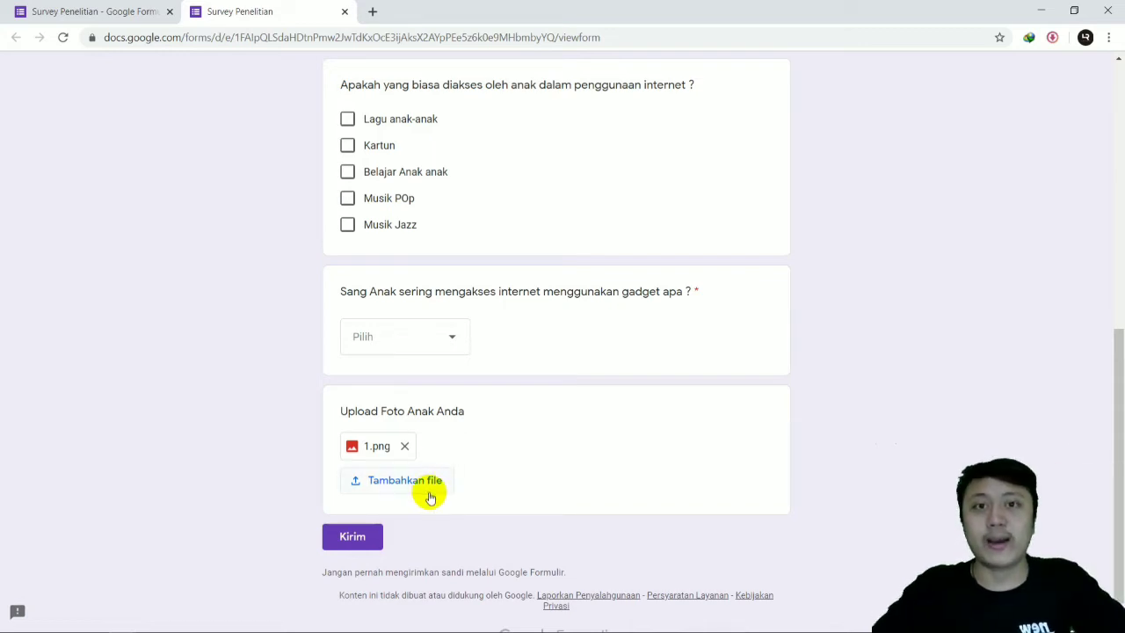
pyautogui.scroll(4, 576, 389)
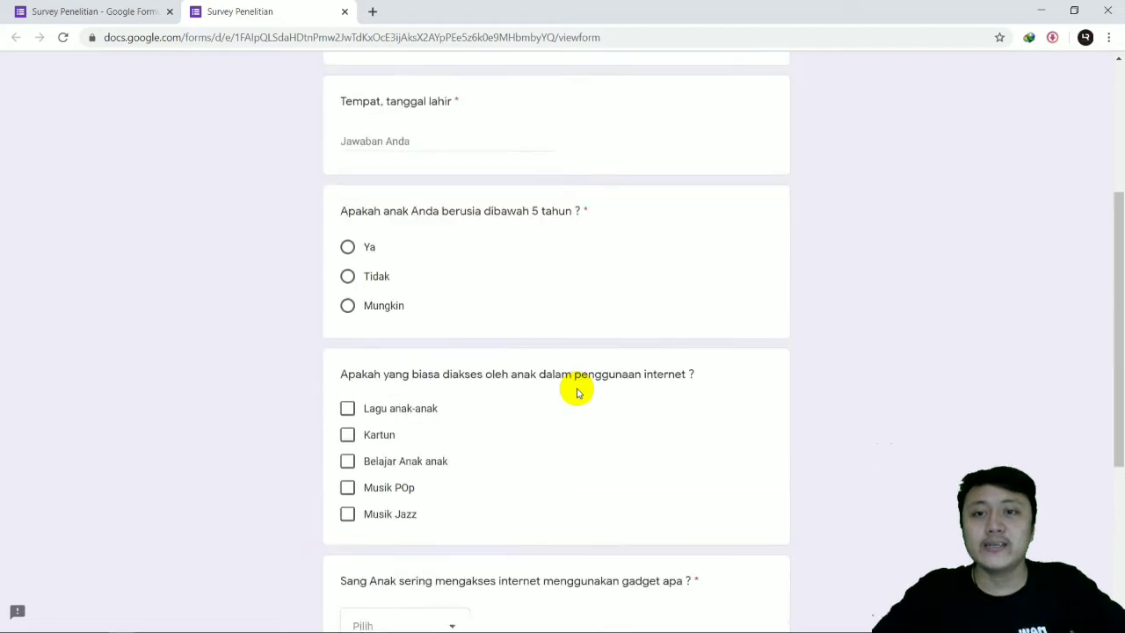
# Step: Return to the form editor and add a blank question followed by a new section below the "Upload Foto Anak Anda" question
pyautogui.click(117, 12)
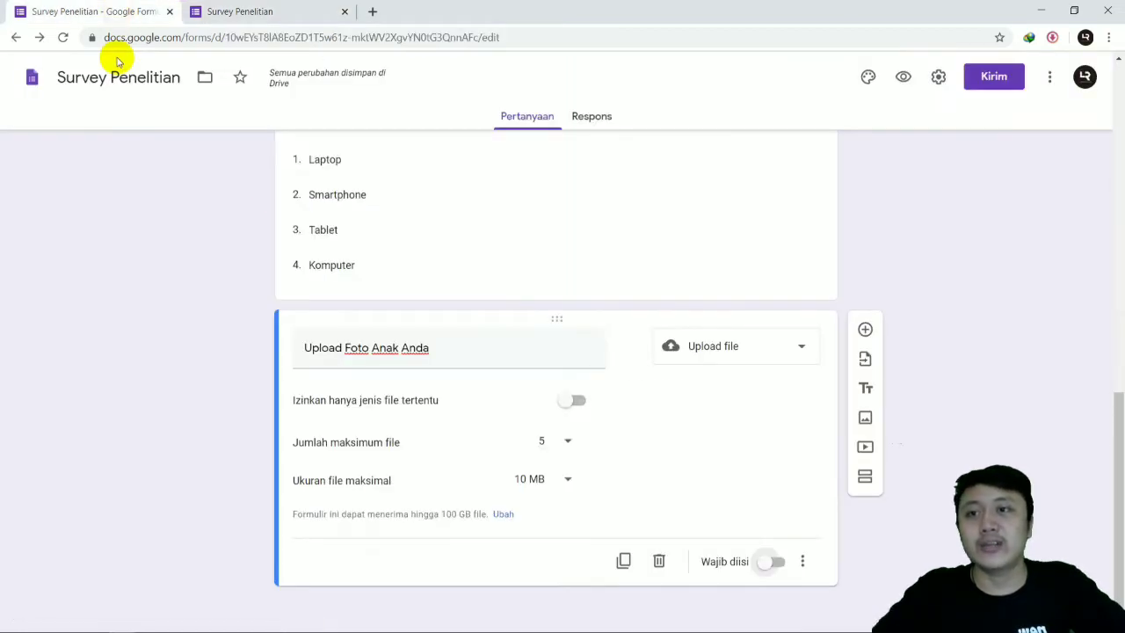
pyautogui.click(864, 330)
pyautogui.click(738, 418)
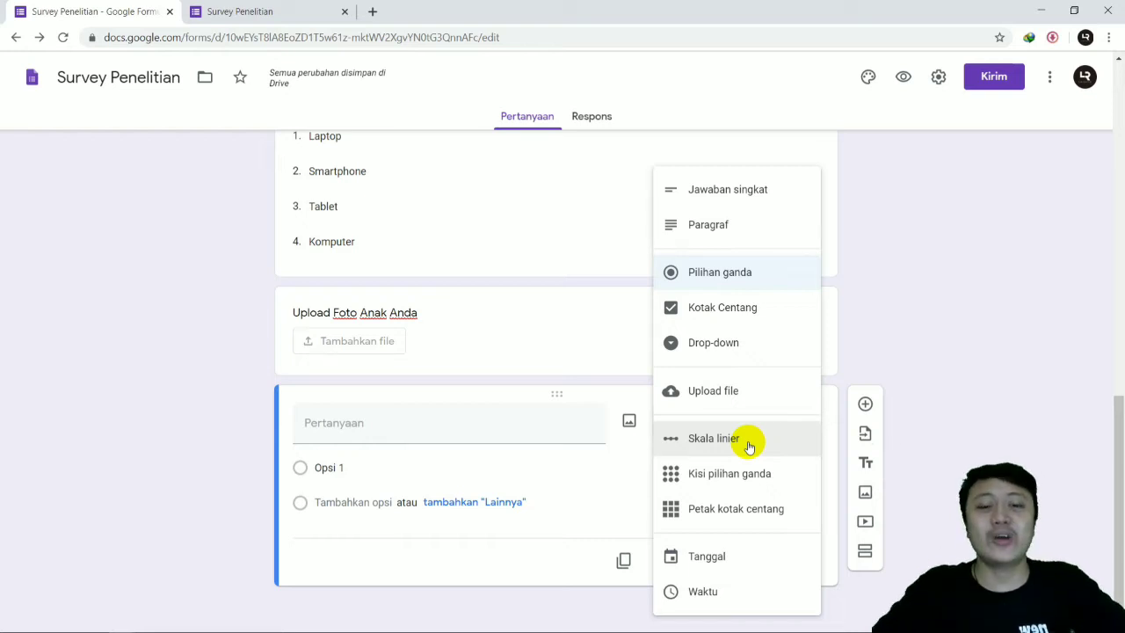
pyautogui.click(868, 335)
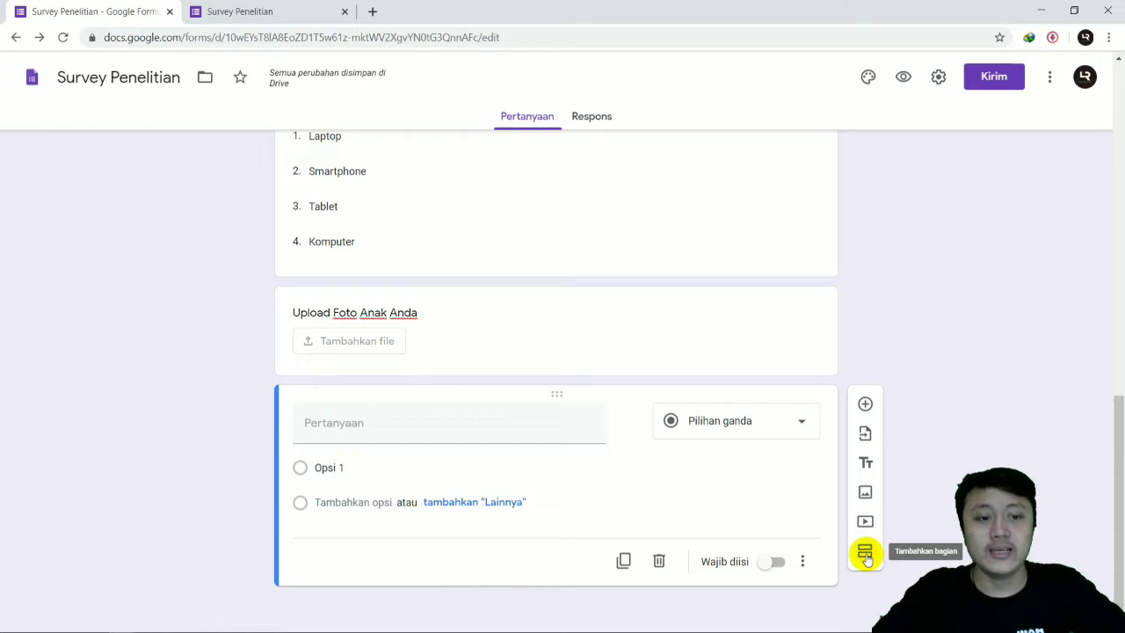
pyautogui.click(866, 553)
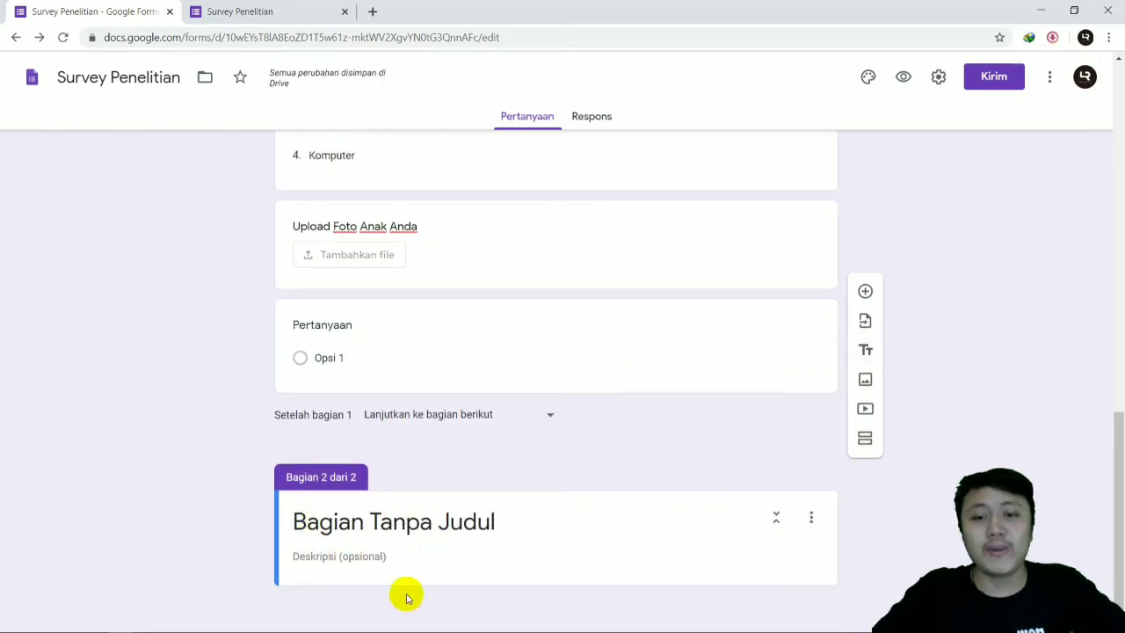
# Step: Delete the blank multiple-choice question between the photo upload question and section 2
pyautogui.click(396, 343)
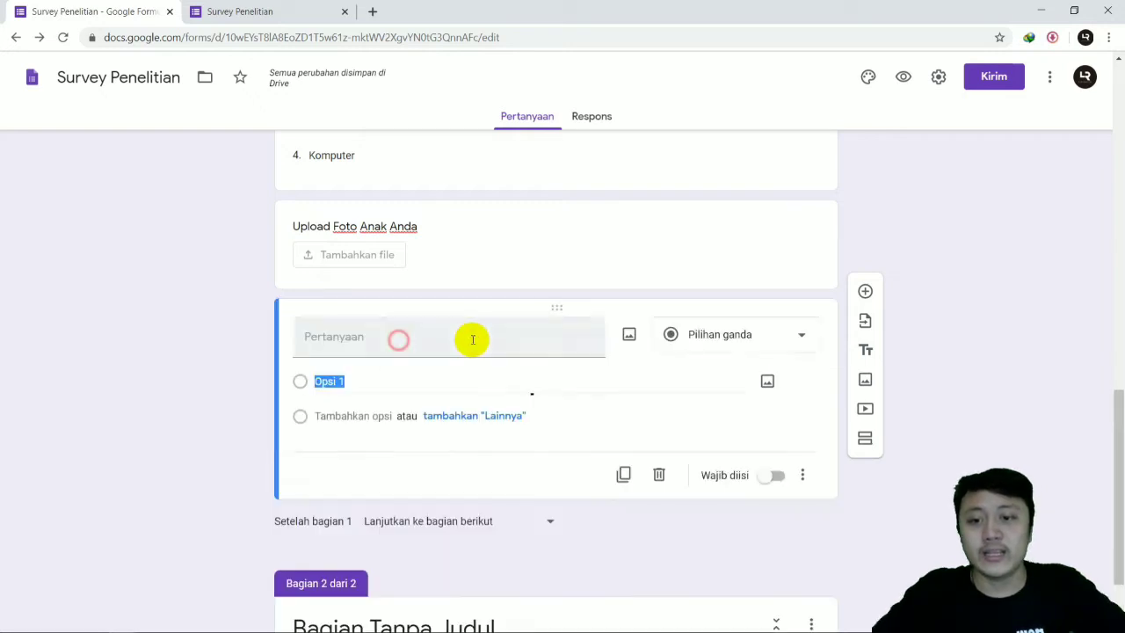
pyautogui.click(659, 474)
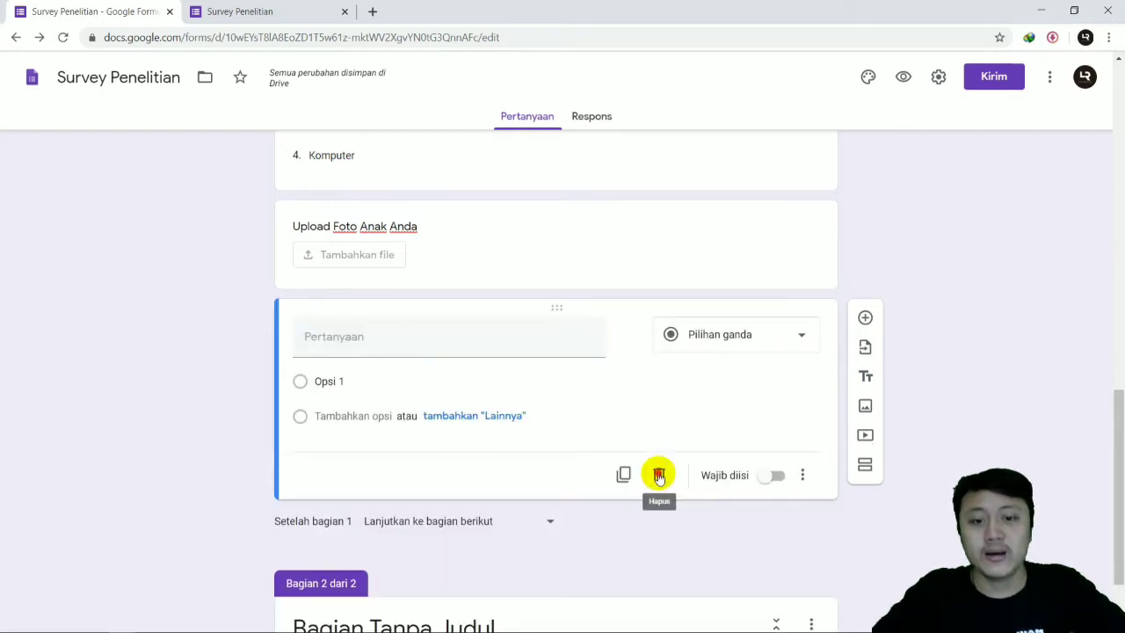
# Step: Add a question to section 2 and set its type to Skala linier
pyautogui.click(631, 515)
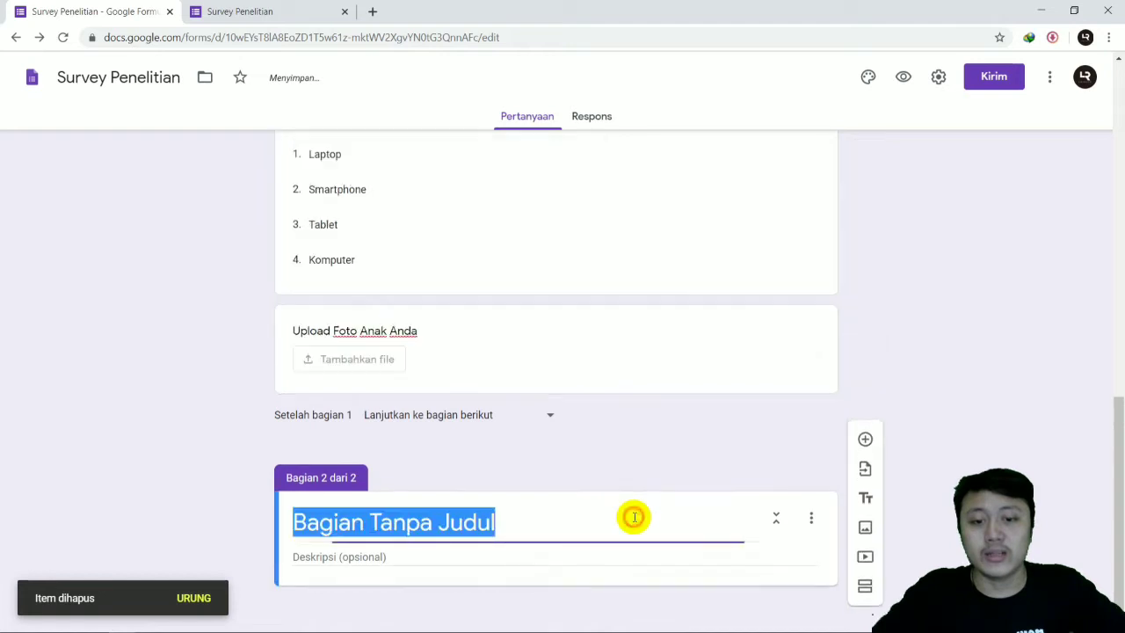
pyautogui.click(809, 550)
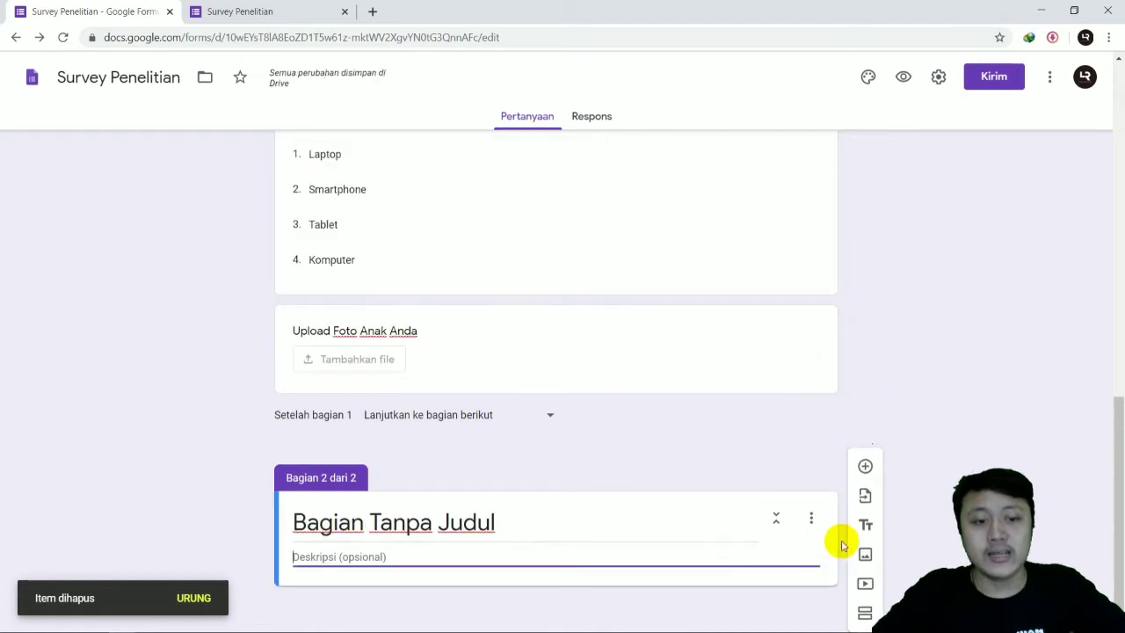
pyautogui.click(865, 468)
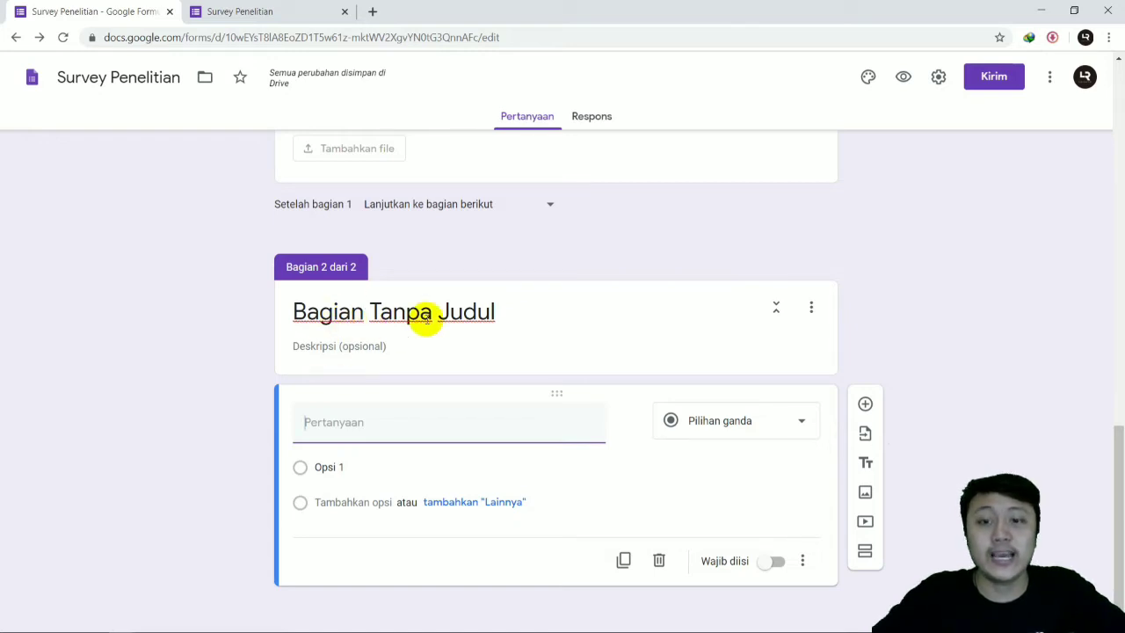
pyautogui.scroll(15, 426, 321)
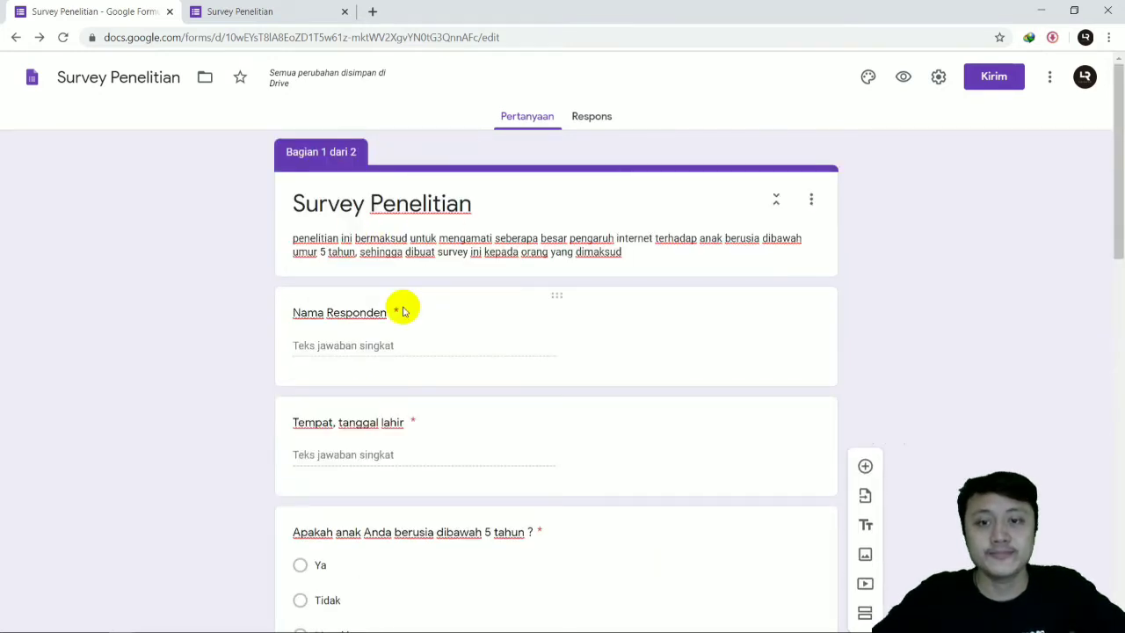
pyautogui.scroll(-15, 404, 312)
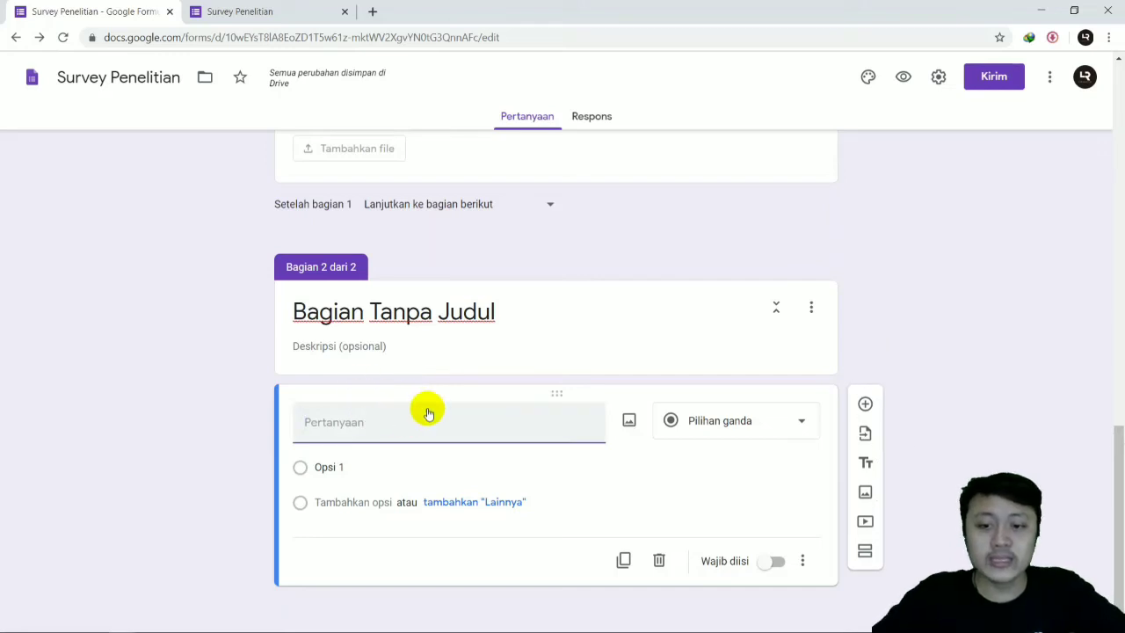
pyautogui.click(714, 420)
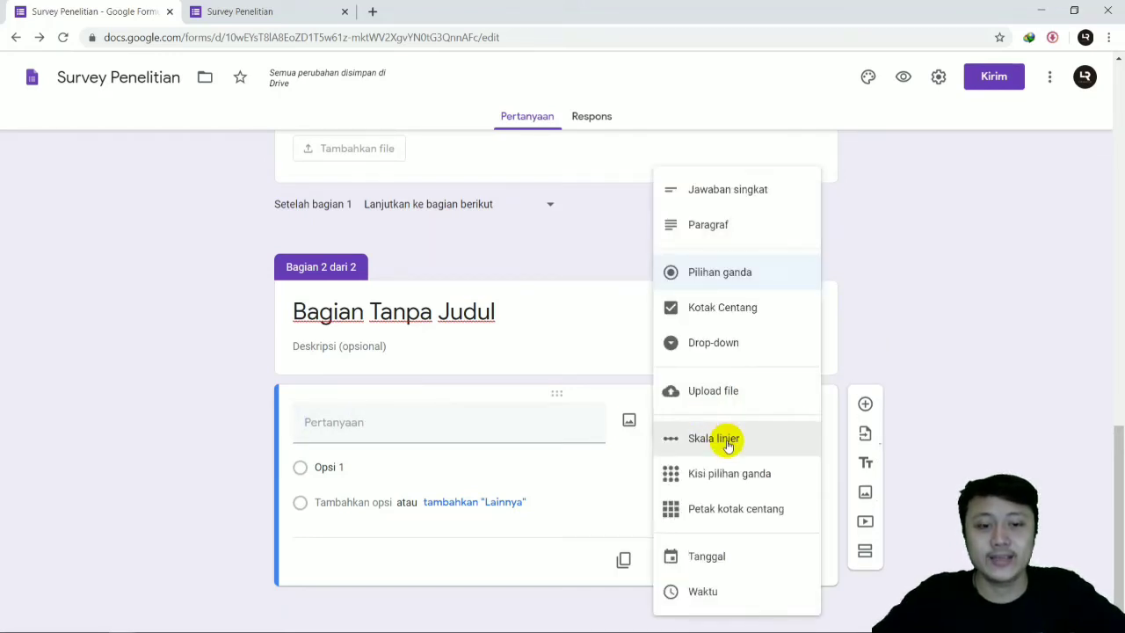
pyautogui.click(727, 446)
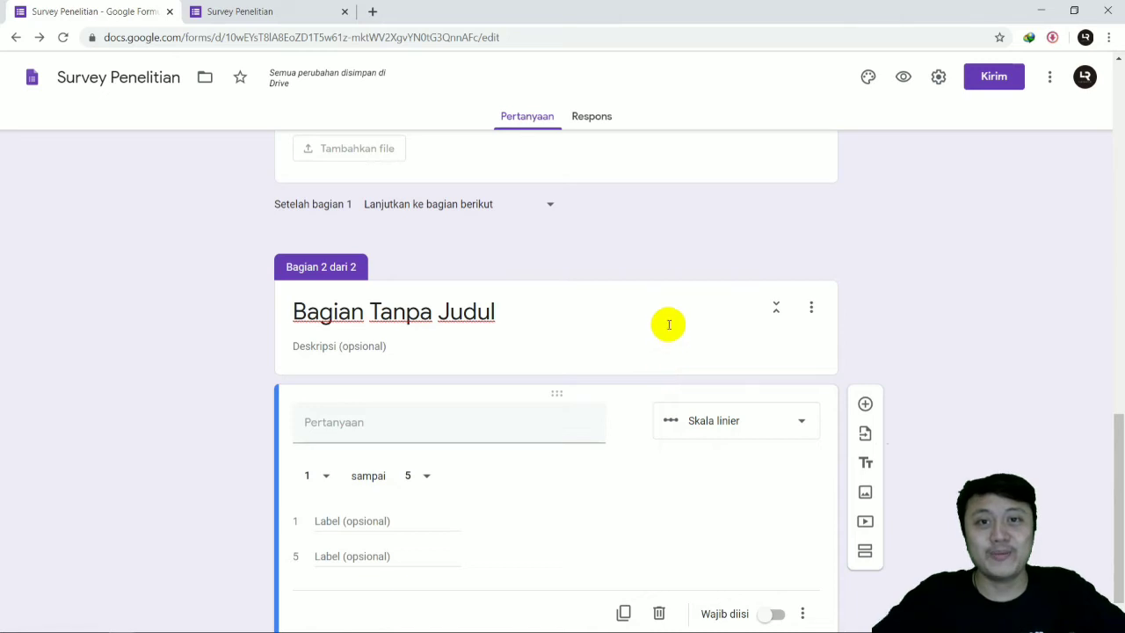
# Step: Title the linear scale question "Bagaimana pengaruh internet terhadap anak"
pyautogui.scroll(-1, 667, 325)
pyautogui.click(528, 376)
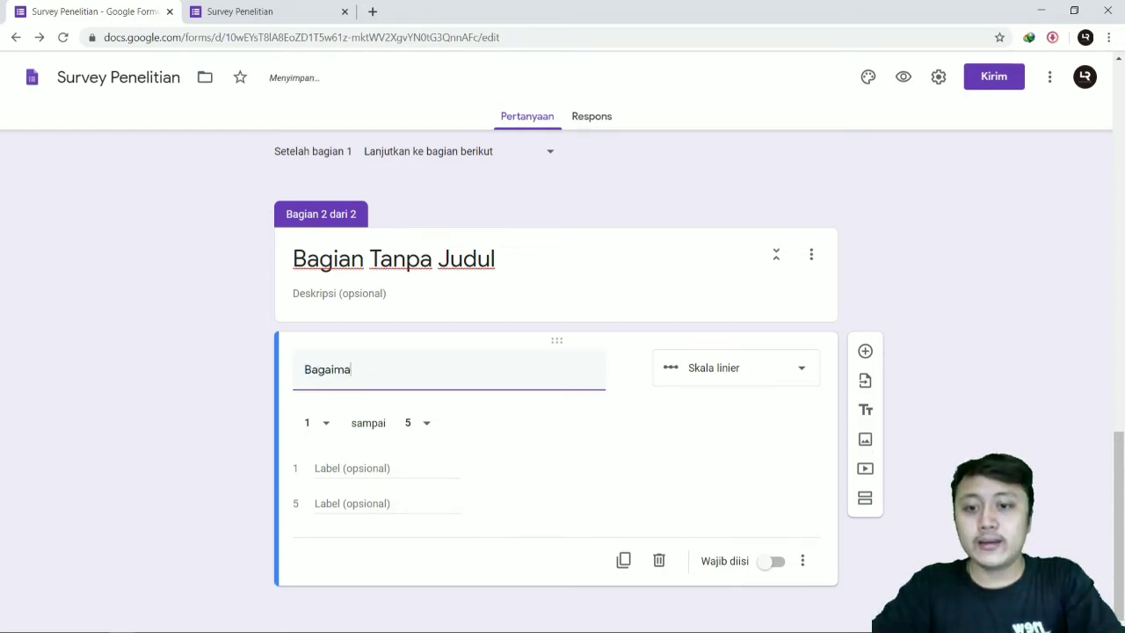
pyautogui.write('internet')
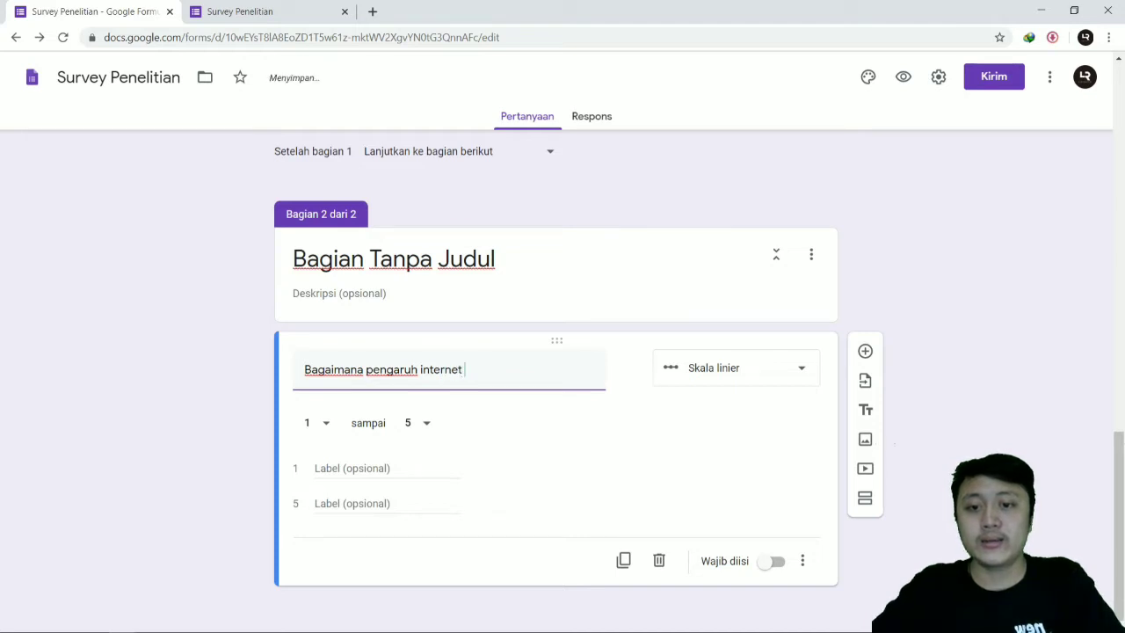
pyautogui.write('ap anak')
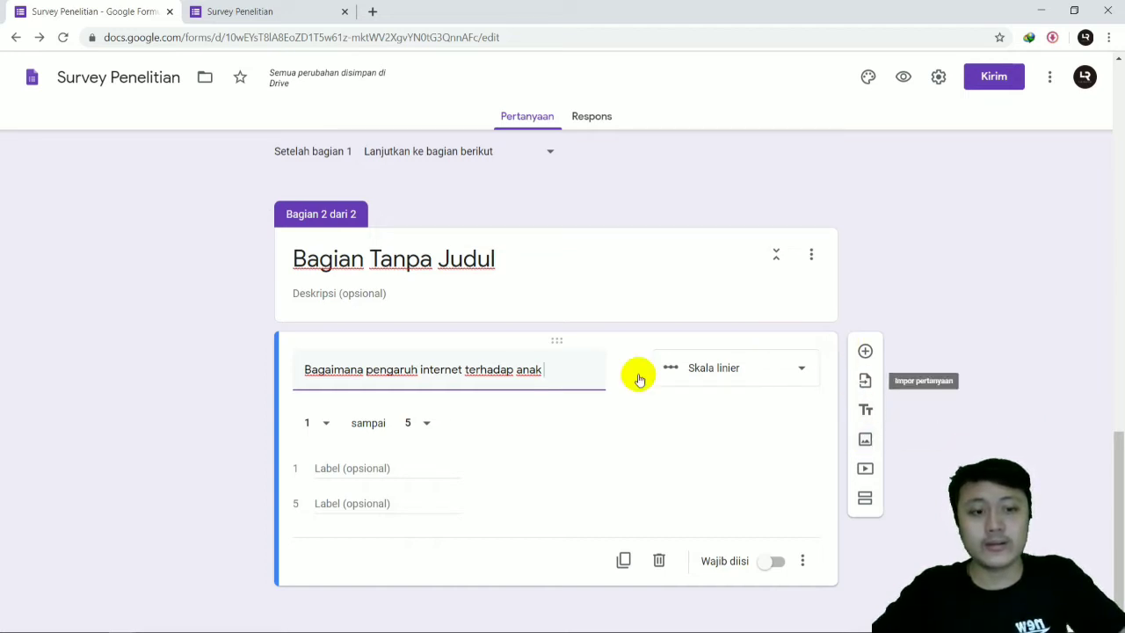
# Step: Label scale value 1 "Sangat buruk" and value 5 "sangat baik", and make the question required (Wajib diisi)
pyautogui.click(364, 468)
pyautogui.write('Sa')
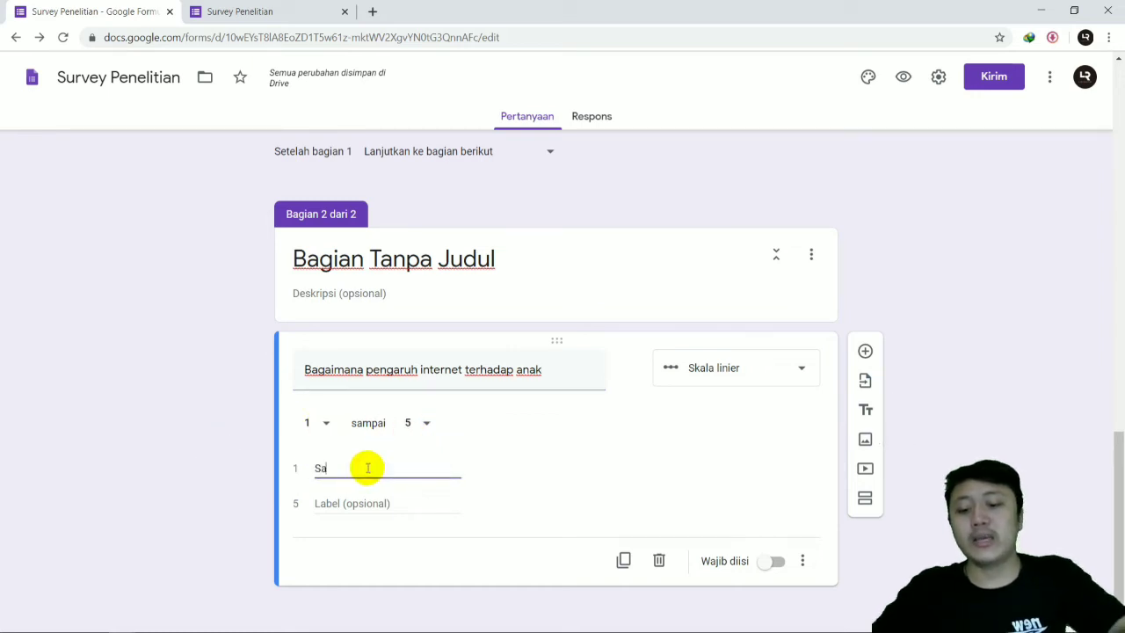
pyautogui.write('ngat buru')
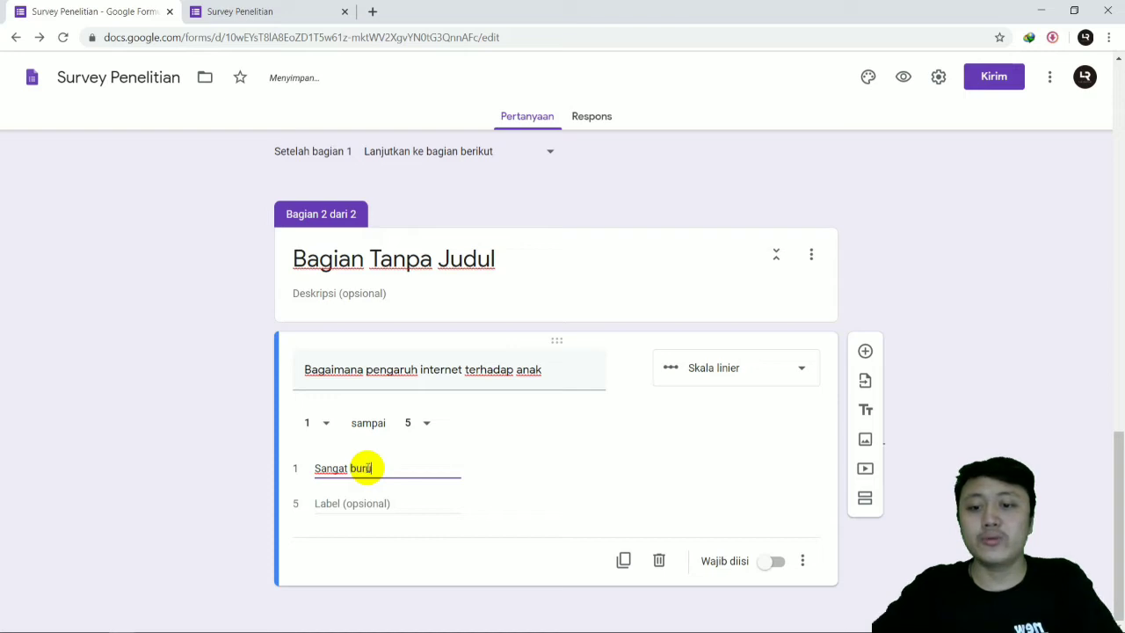
pyautogui.write('k')
pyautogui.click(383, 501)
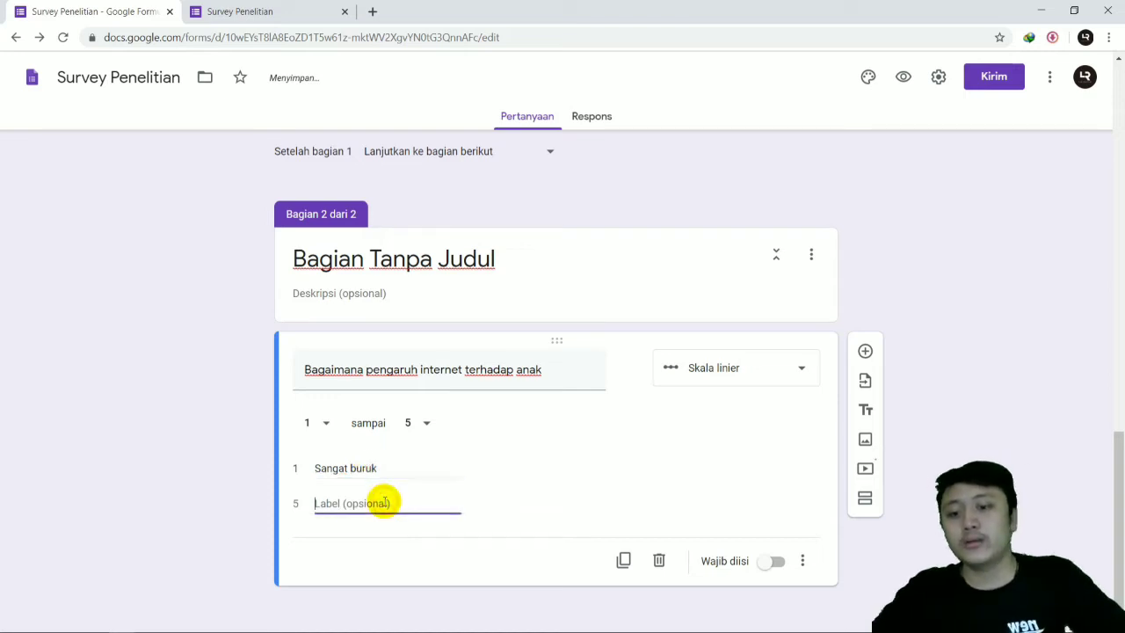
pyautogui.write('sangat baik')
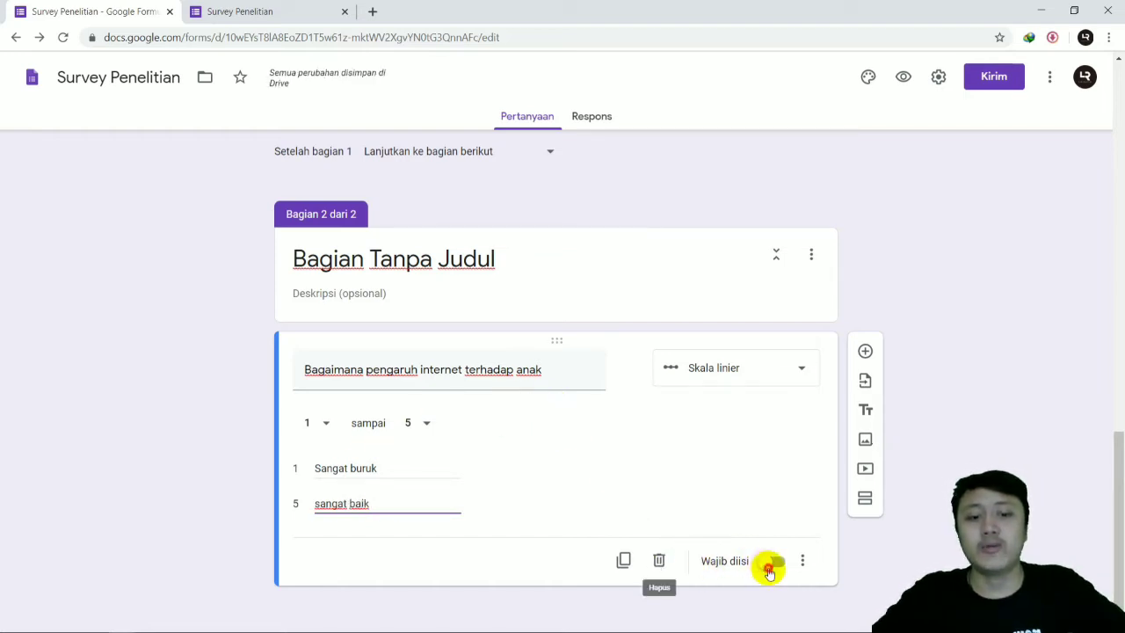
pyautogui.click(771, 562)
# Step: Reload the survey preview and check how its first page leads on to the new section, comparing it with the editor
pyautogui.click(281, 11)
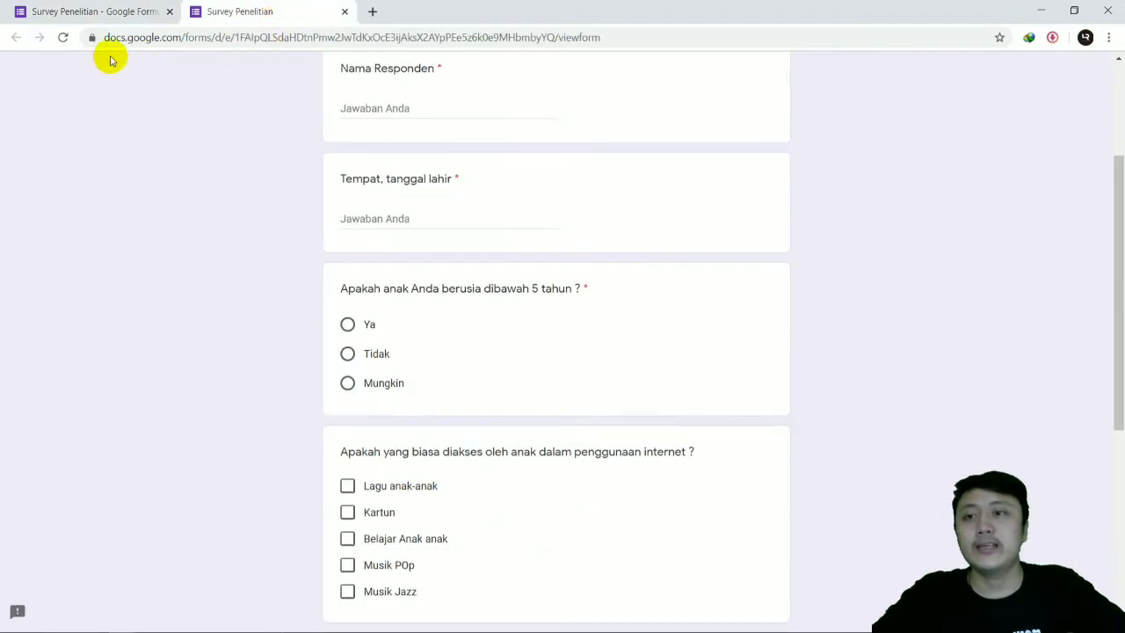
pyautogui.click(64, 39)
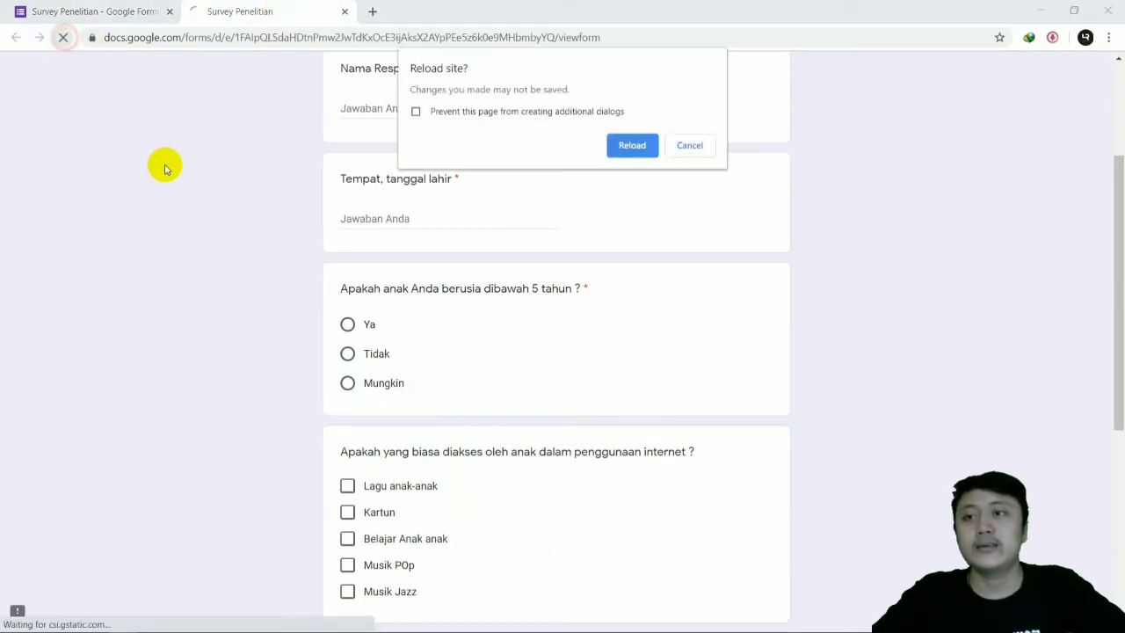
pyautogui.click(623, 141)
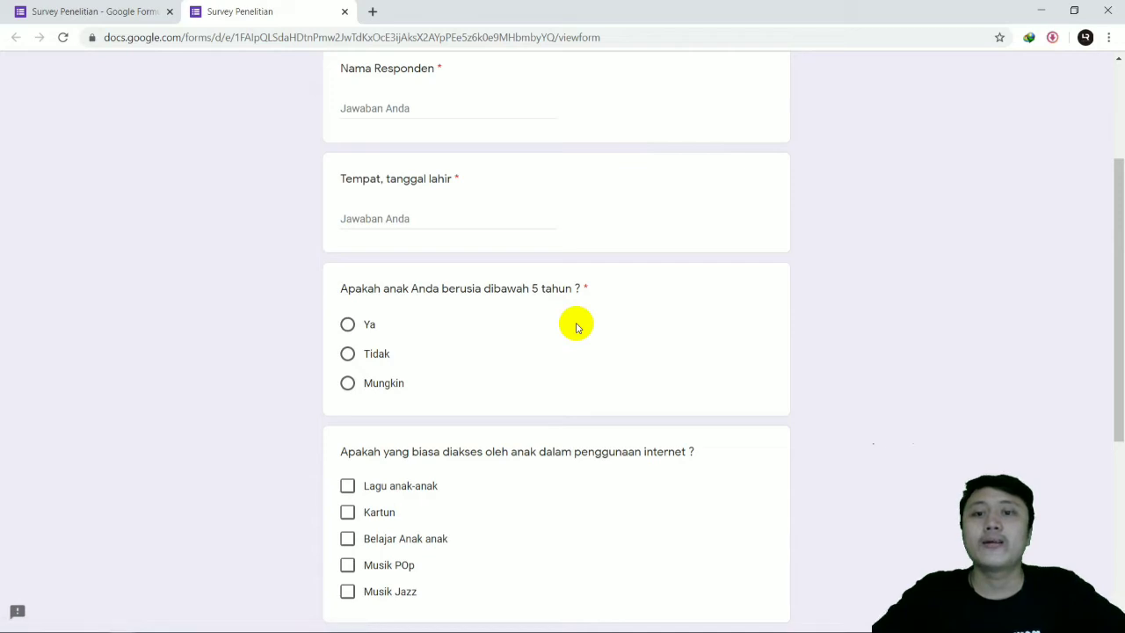
pyautogui.scroll(1, 601, 272)
pyautogui.scroll(-5, 604, 281)
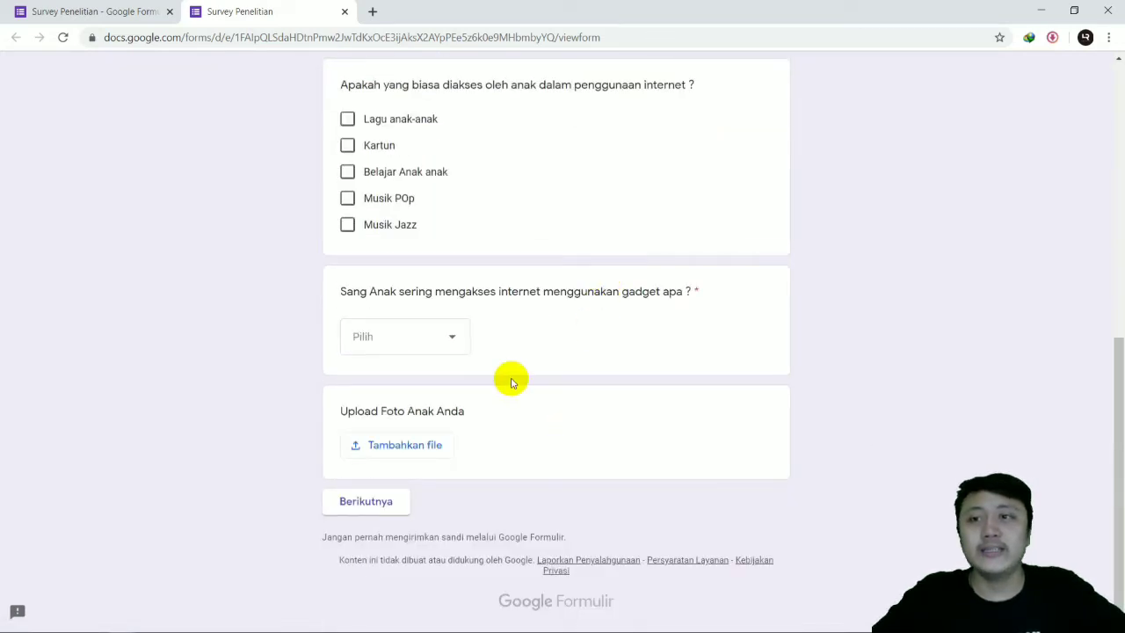
pyautogui.click(107, 9)
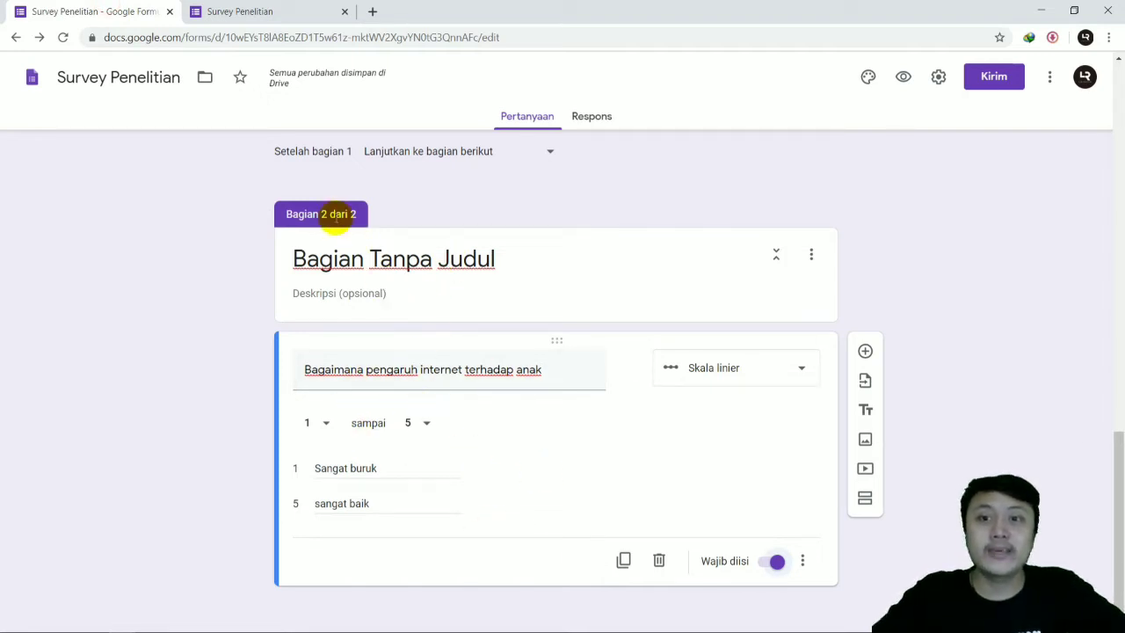
pyautogui.click(247, 16)
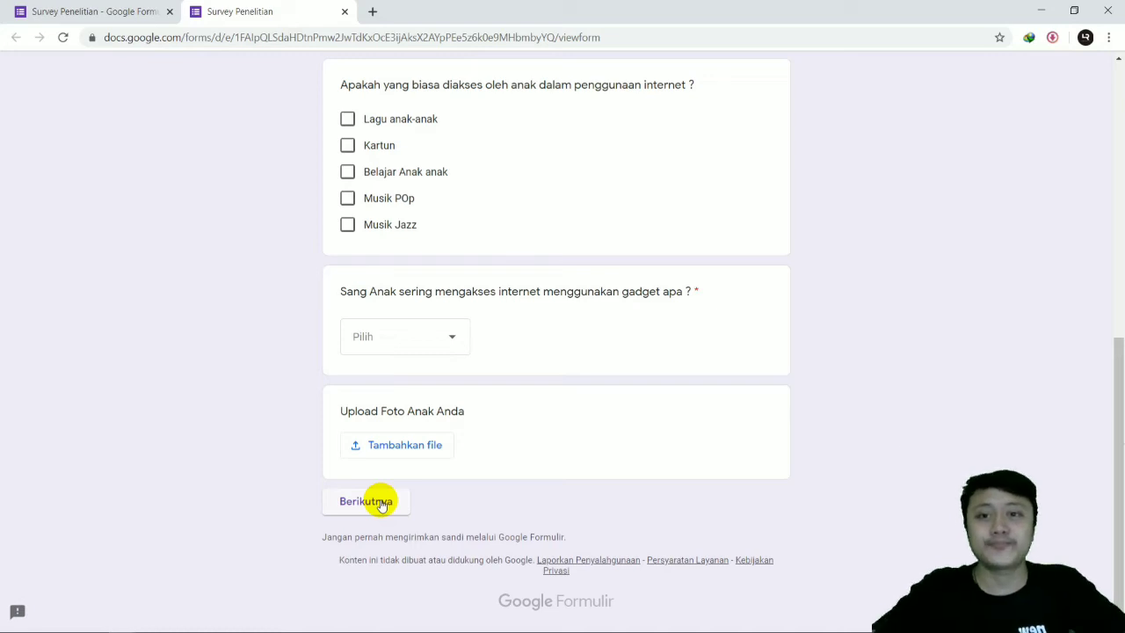
# Step: Answer "Nama Responden" with "adf" and "Tempat, tanggal lahir" with "adfaf" in the survey preview
pyautogui.scroll(7, 448, 338)
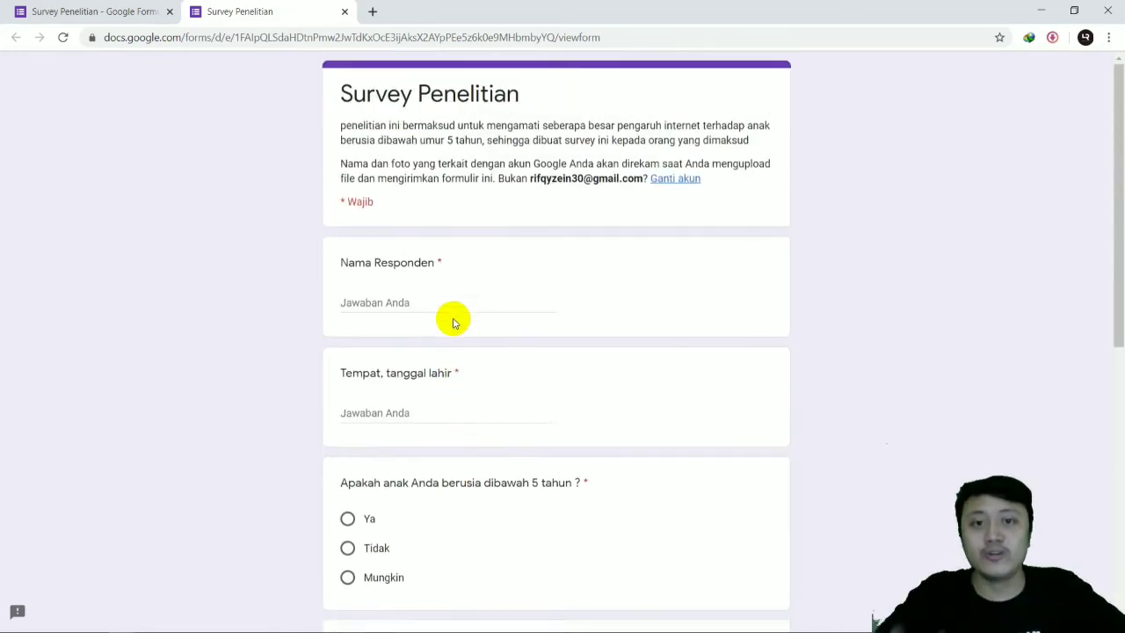
pyautogui.click(434, 297)
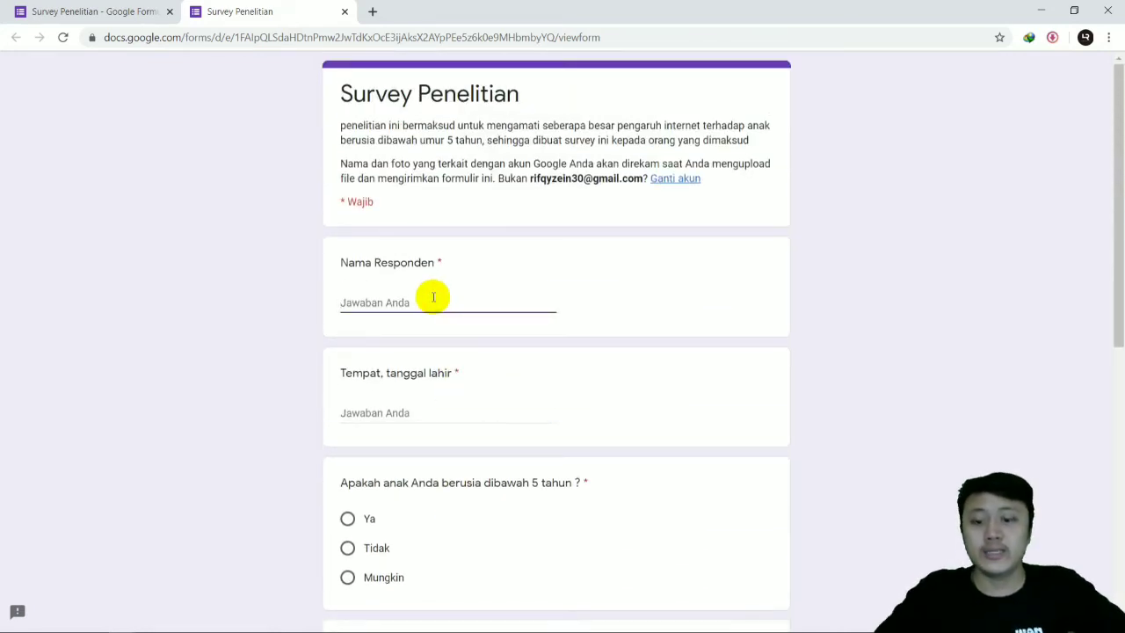
pyautogui.write('adf')
pyautogui.scroll(-2, 427, 311)
pyautogui.click(417, 264)
pyautogui.write('adf')
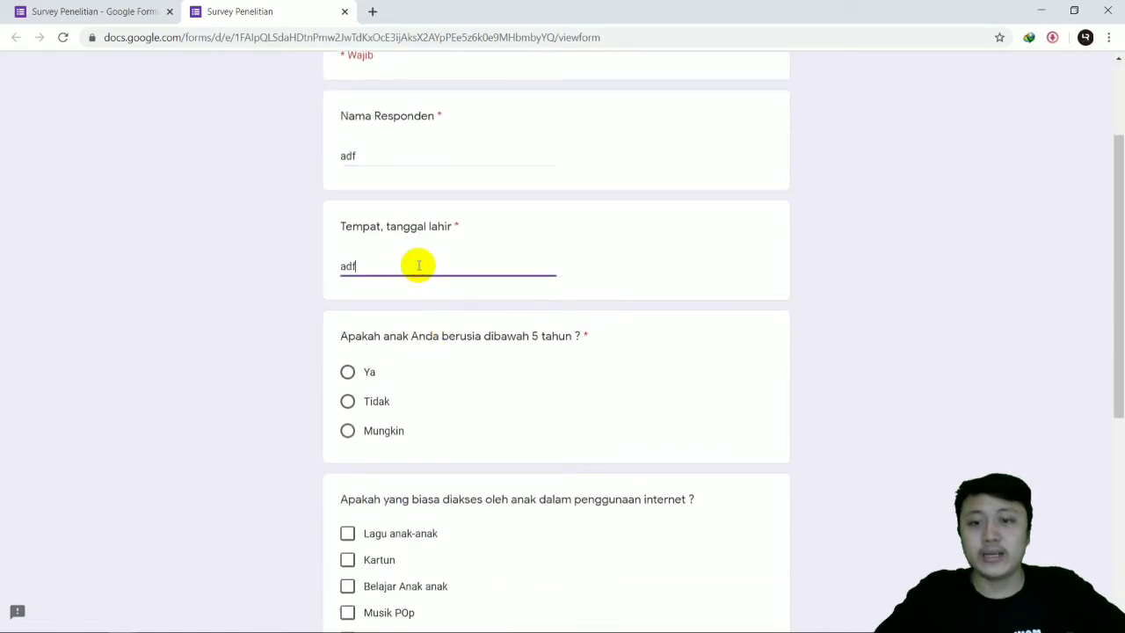
pyautogui.write('af')
# Step: Answer "Ya" to the under-5 age question and tick "Lagu anak-anak", "Kartun" and "Musik POp" for internet use
pyautogui.scroll(-2, 409, 299)
pyautogui.click(347, 225)
pyautogui.click(347, 387)
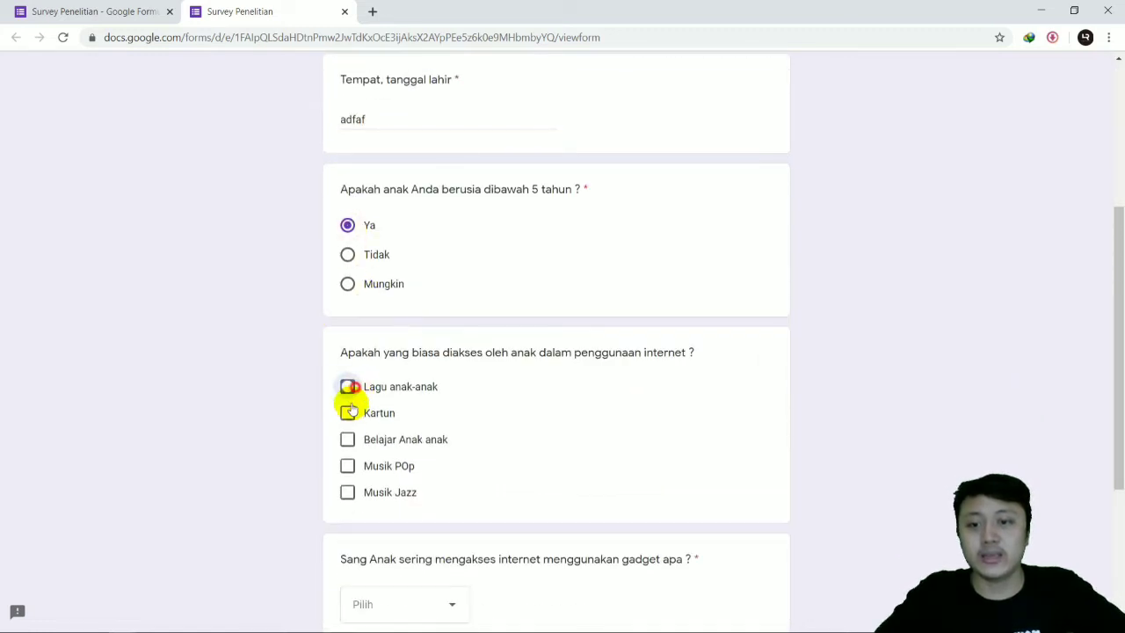
pyautogui.click(347, 413)
pyautogui.click(347, 465)
# Step: Choose "Laptop" as the gadget the child uses to access the internet
pyautogui.scroll(-3, 395, 422)
pyautogui.click(441, 335)
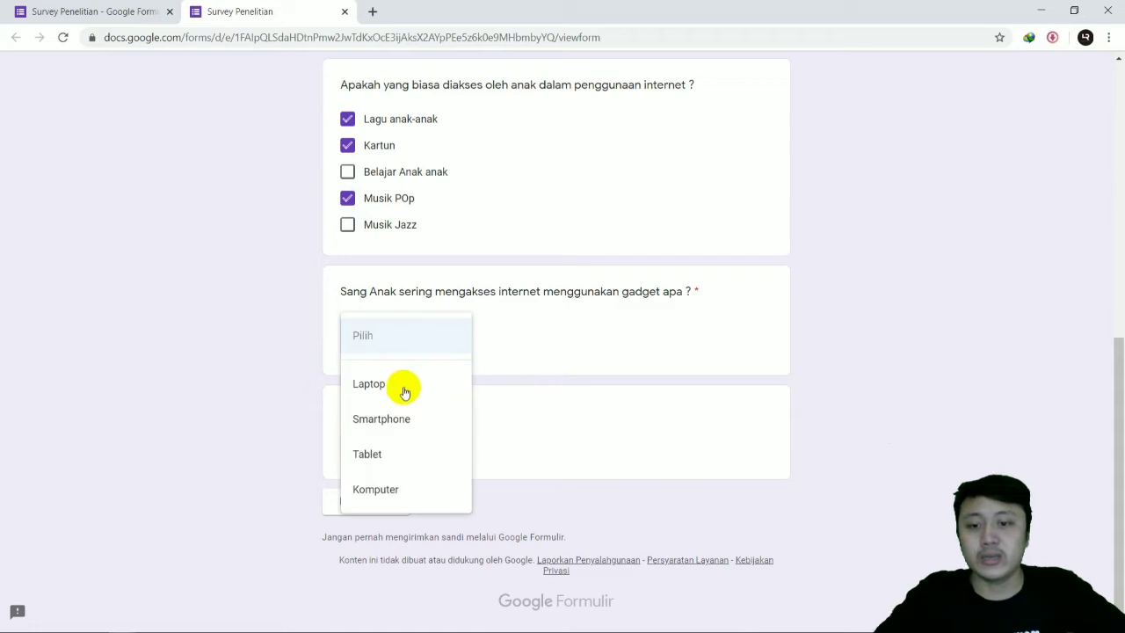
pyautogui.click(404, 386)
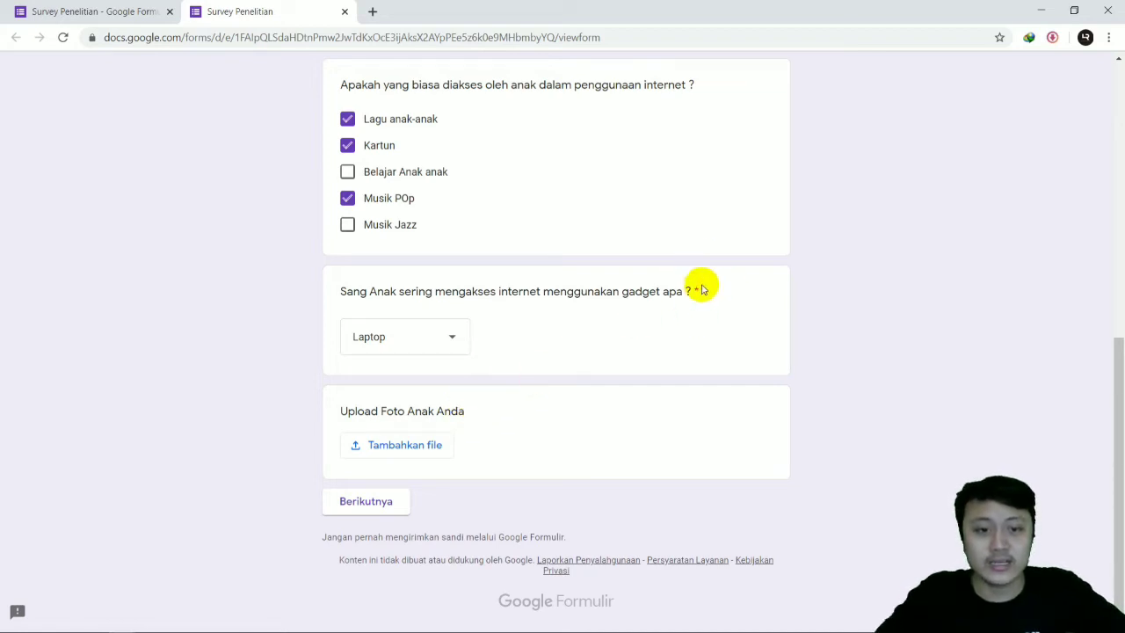
# Step: Review the filled-in answers and required markers on the survey's first page, from respondent name to photo upload
pyautogui.scroll(1, 664, 216)
pyautogui.scroll(2, 664, 216)
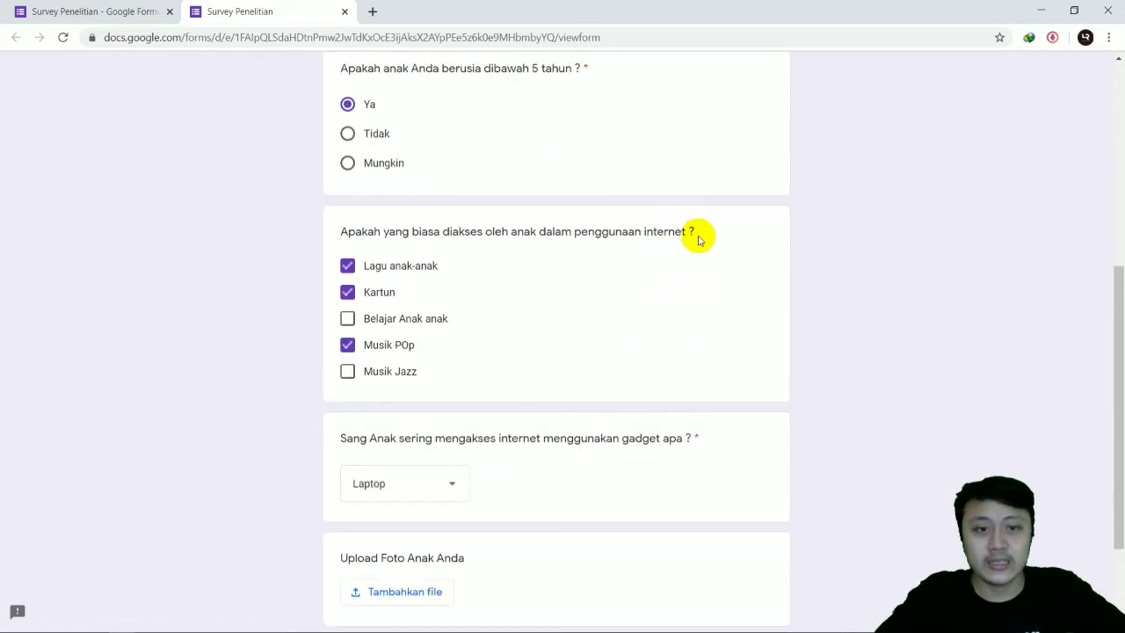
pyautogui.scroll(4, 700, 235)
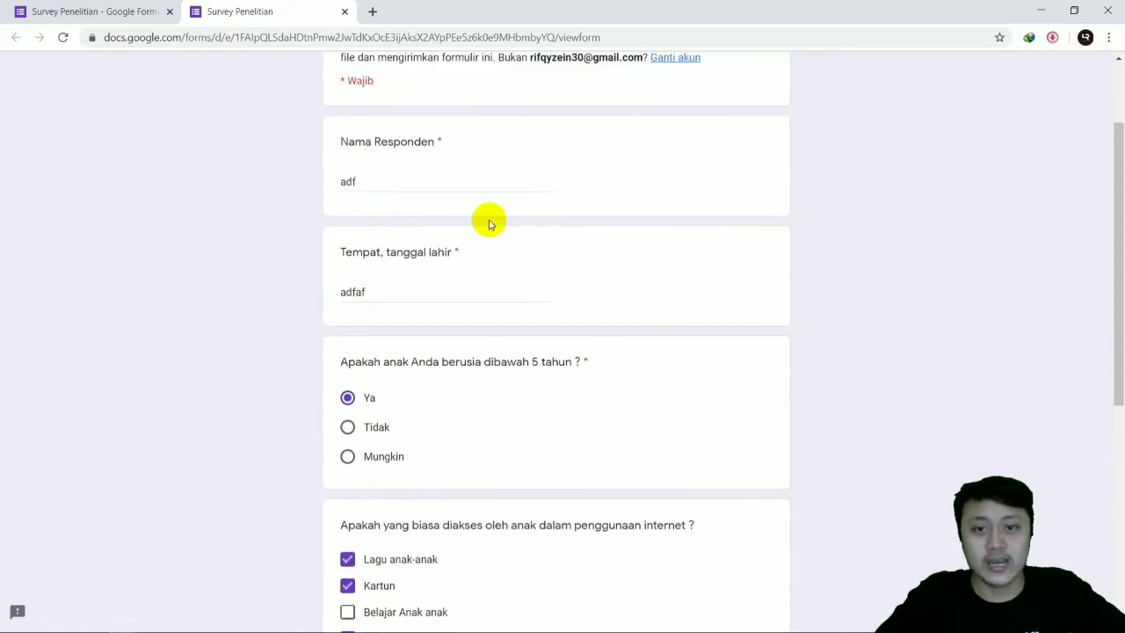
pyautogui.scroll(1, 444, 257)
pyautogui.scroll(-6, 492, 261)
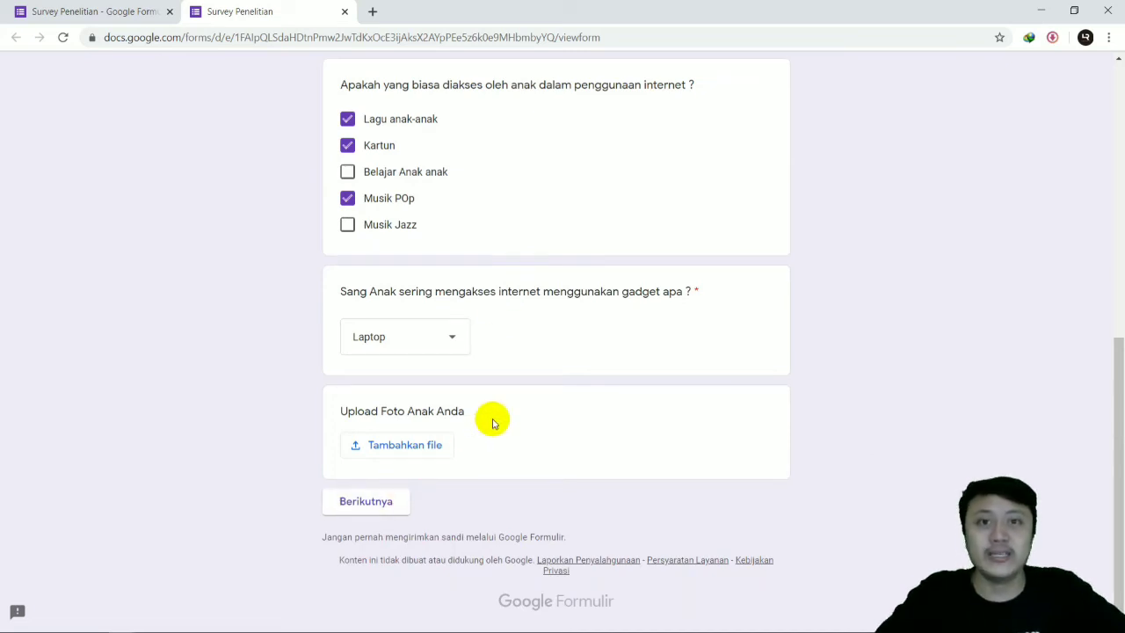
# Step: Continue to the survey preview's second section and rate the internet's influence on children as 3
pyautogui.click(393, 502)
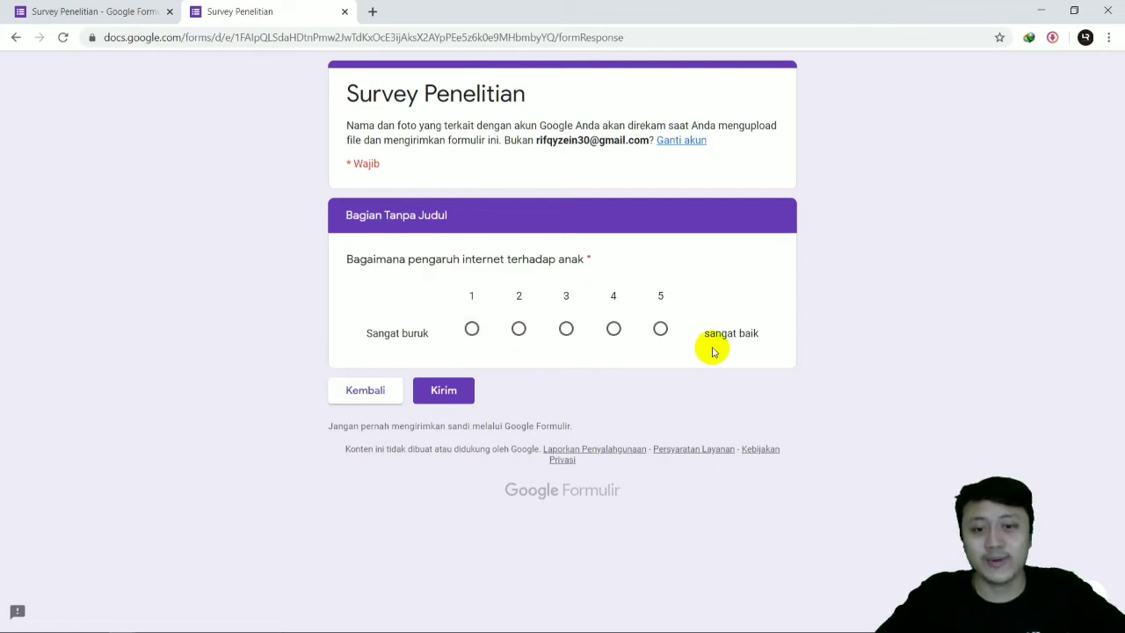
pyautogui.click(566, 330)
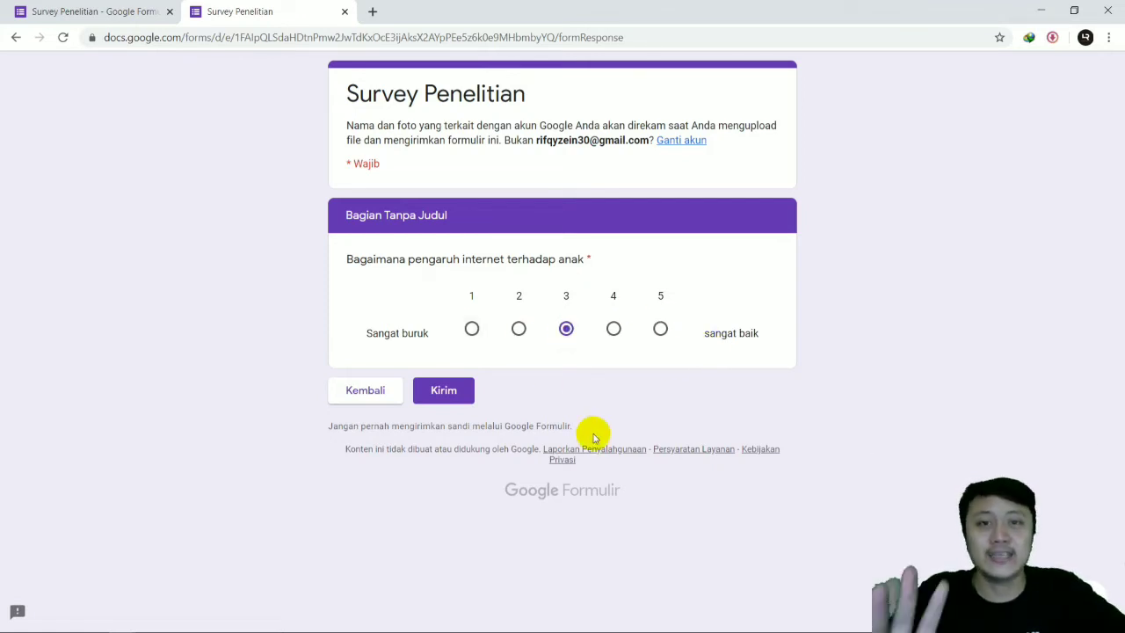
# Step: Back in the form editor, add a multiple choice grid question titled "Bagaimana respon anak ?" below the linear scale question
pyautogui.click(88, 11)
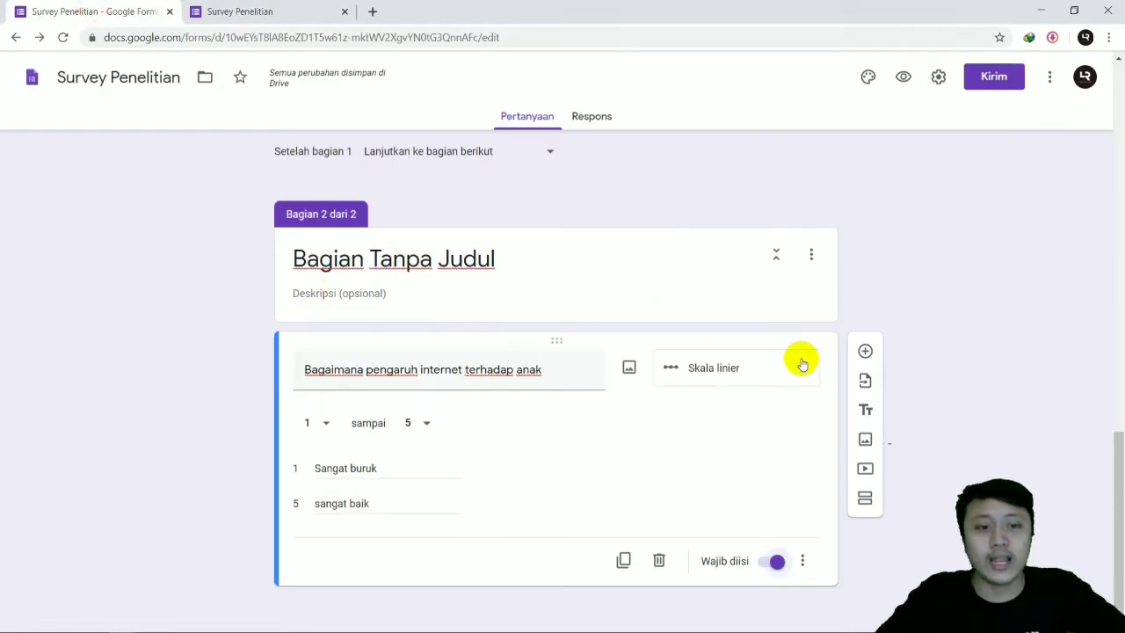
pyautogui.click(865, 351)
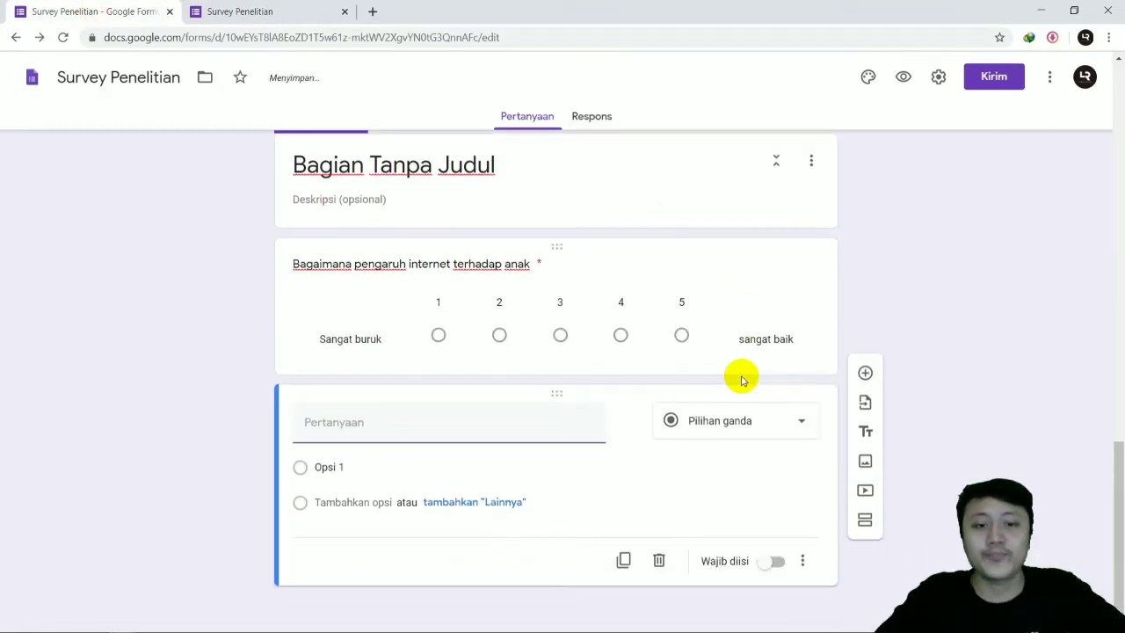
pyautogui.click(738, 421)
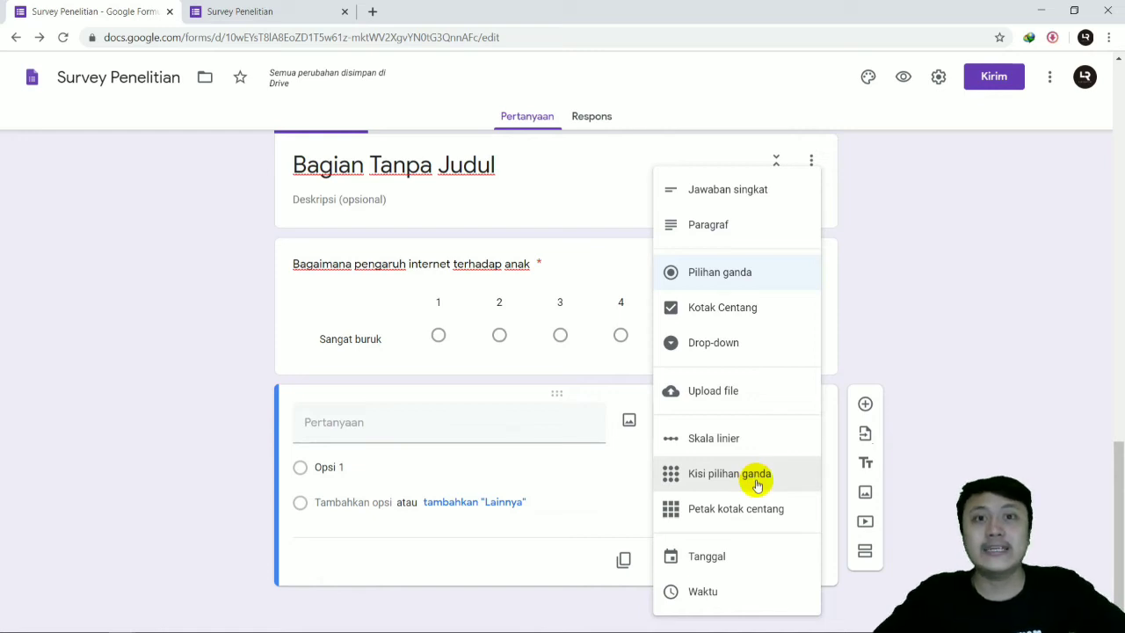
pyautogui.click(756, 483)
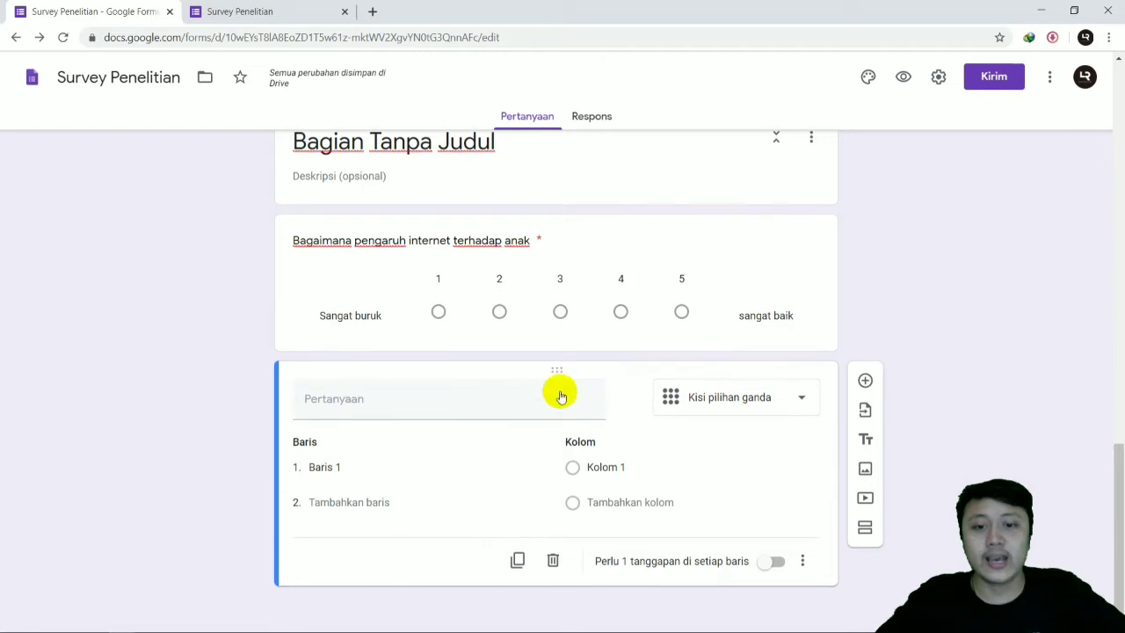
pyautogui.click(472, 410)
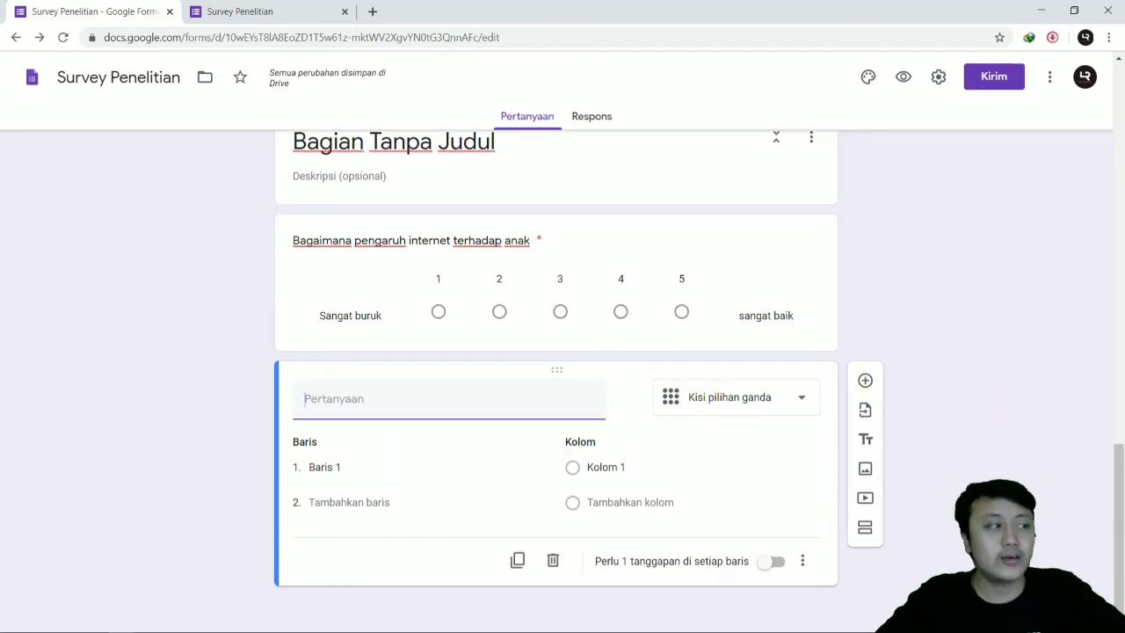
pyautogui.click(474, 402)
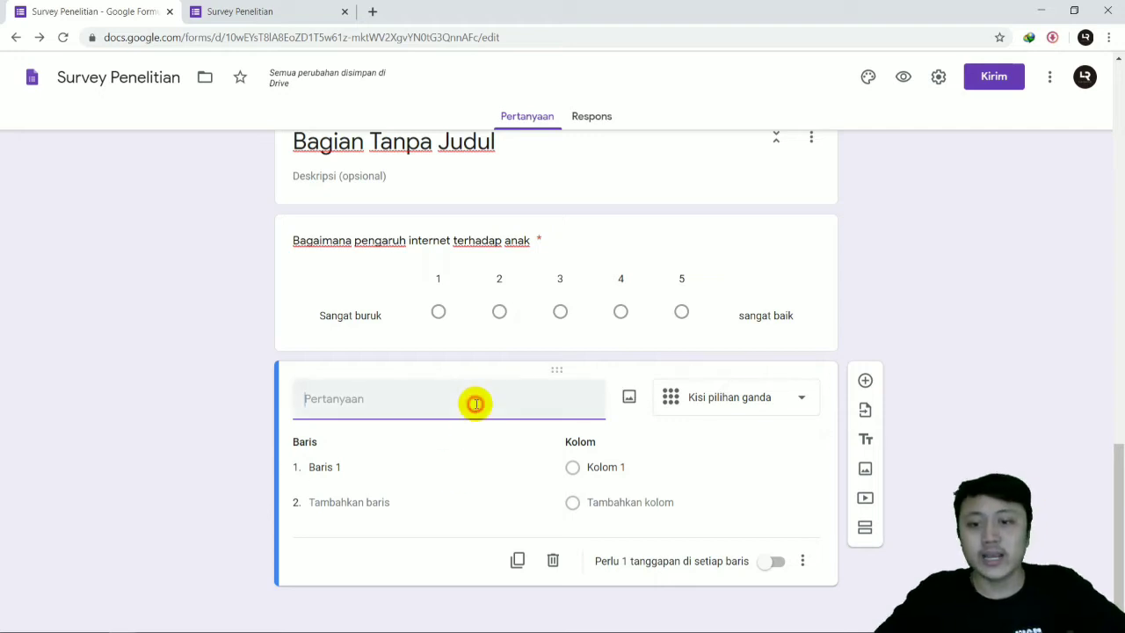
pyautogui.write('Bagaimana respon anak')
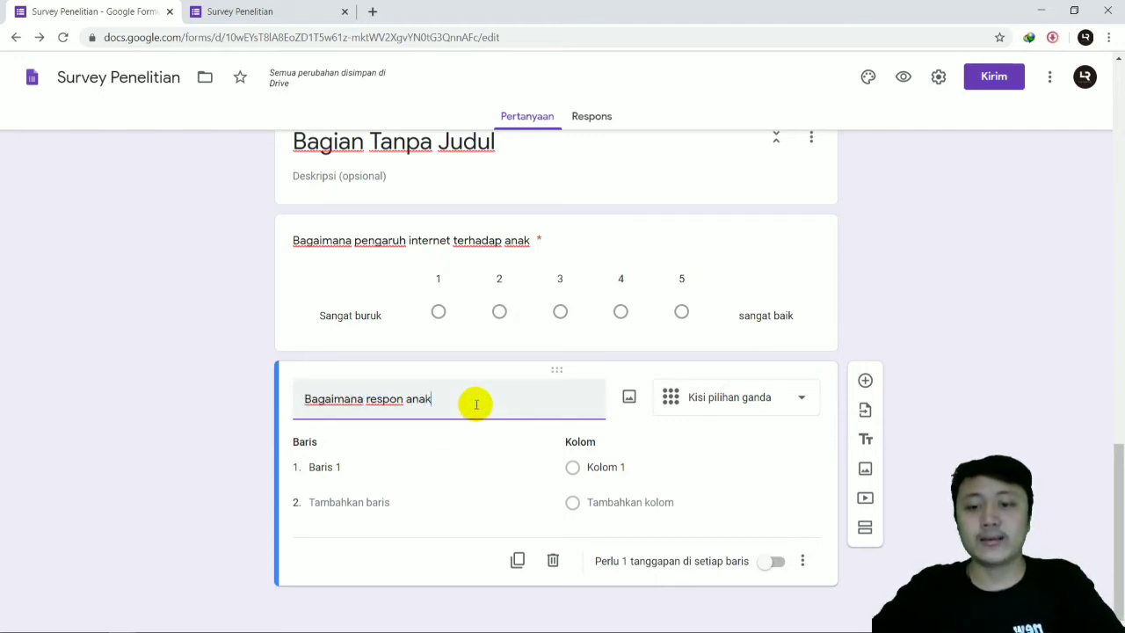
pyautogui.write(' ?')
# Step: Label the grid's first row "saat dilarang akses internet"
pyautogui.click(386, 468)
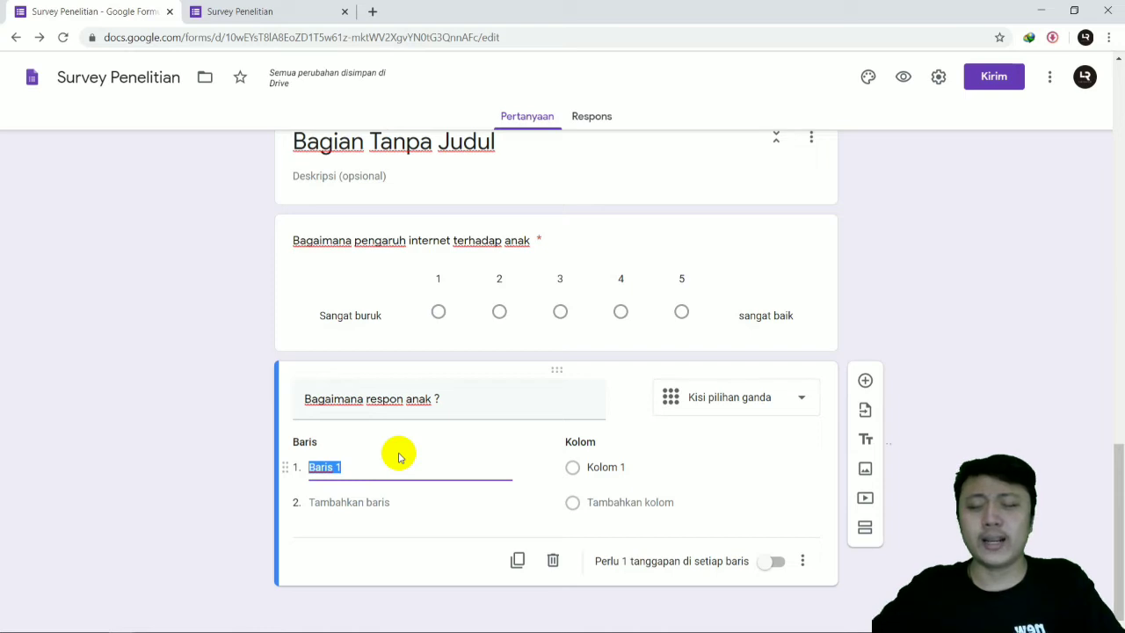
pyautogui.write('saat dilaran')
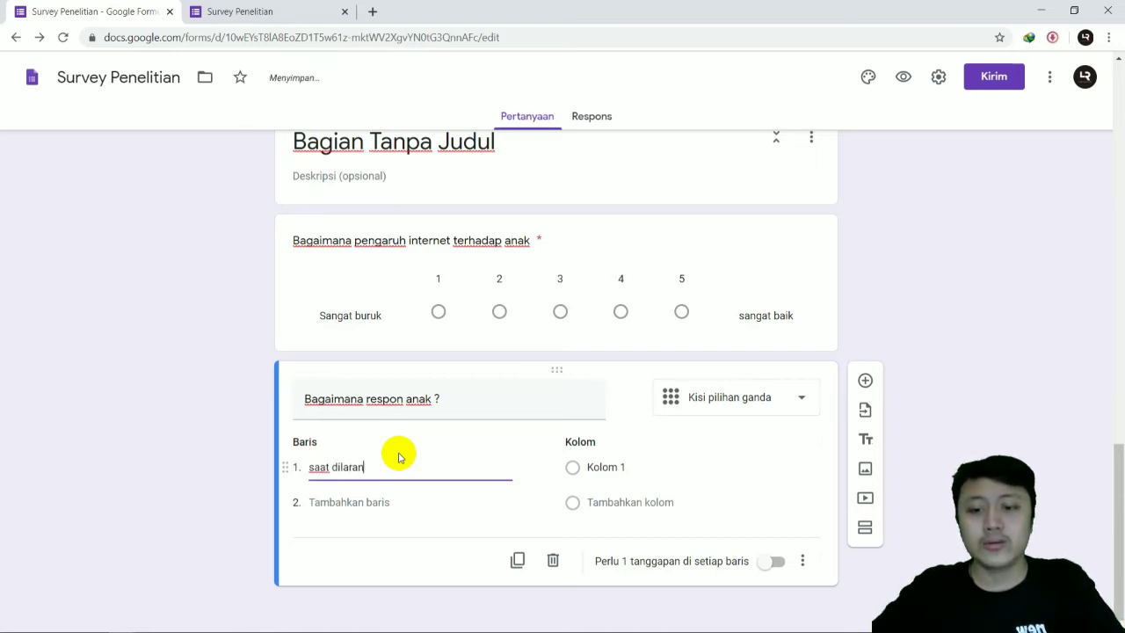
pyautogui.press('BackSpace')
pyautogui.press('BackSpace')
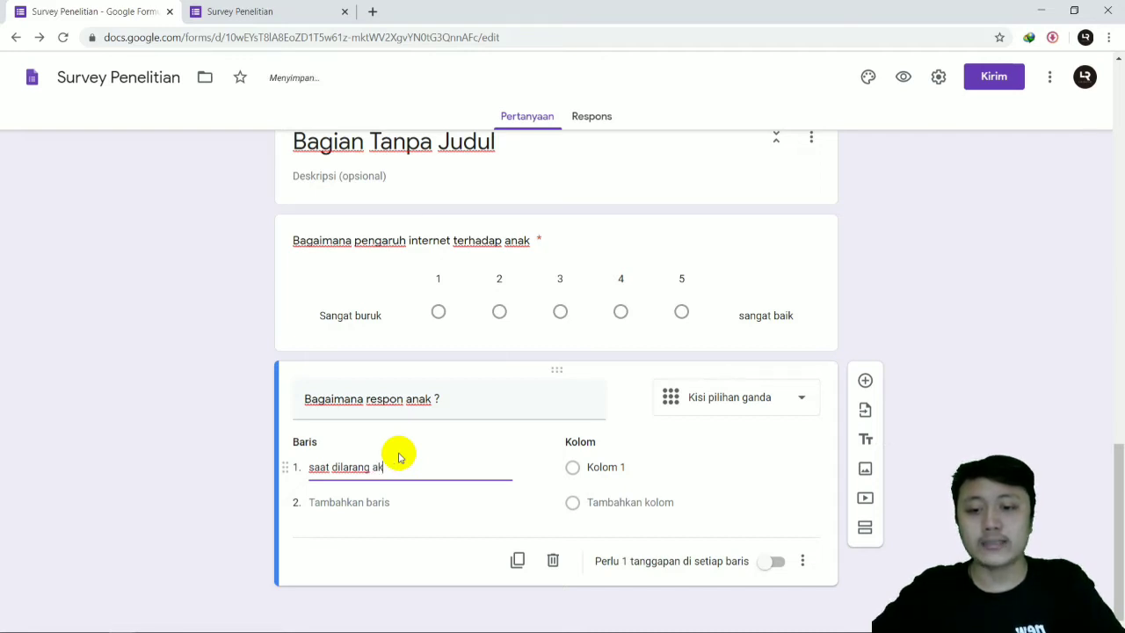
pyautogui.write('akses internet')
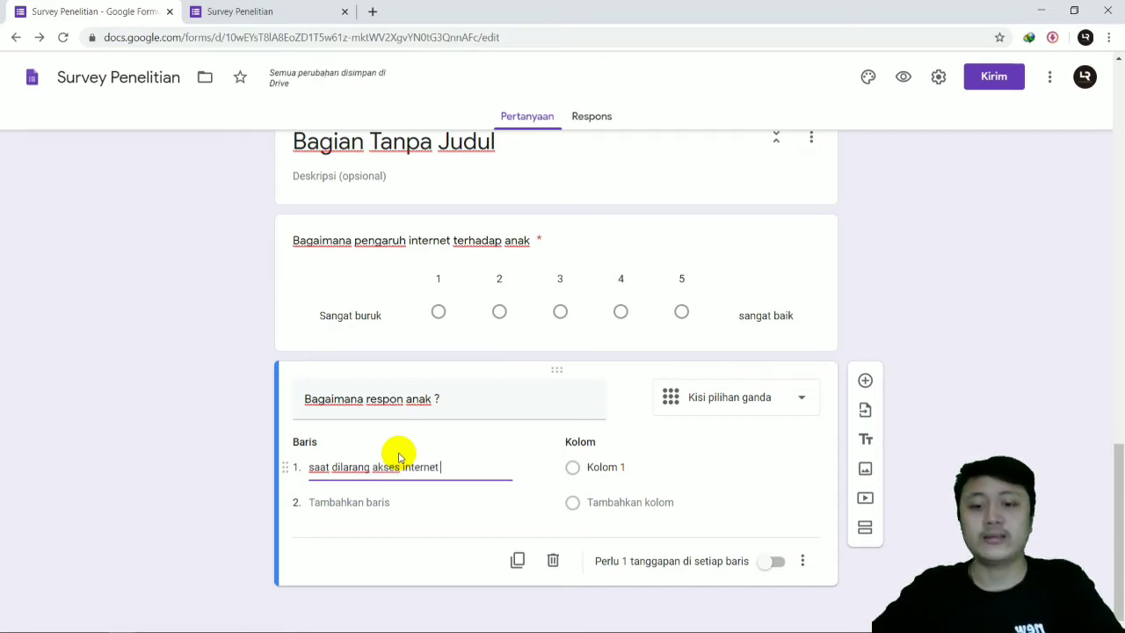
# Step: Add a second row labelled "saat diberi izin akses internet" to the grid question
pyautogui.click(389, 499)
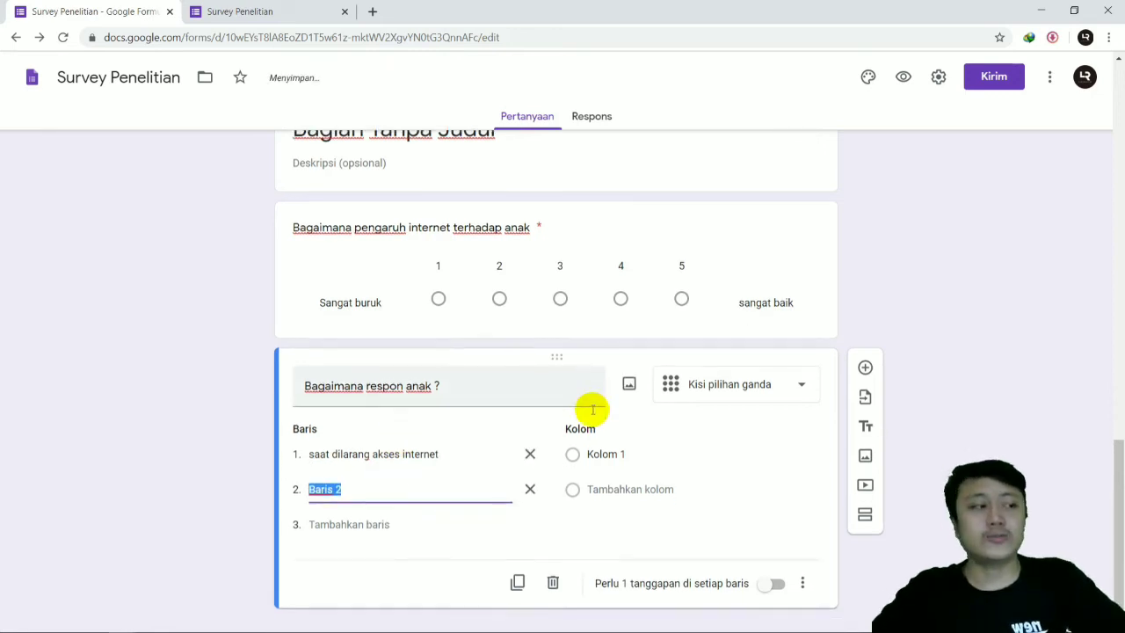
pyautogui.write('saat di')
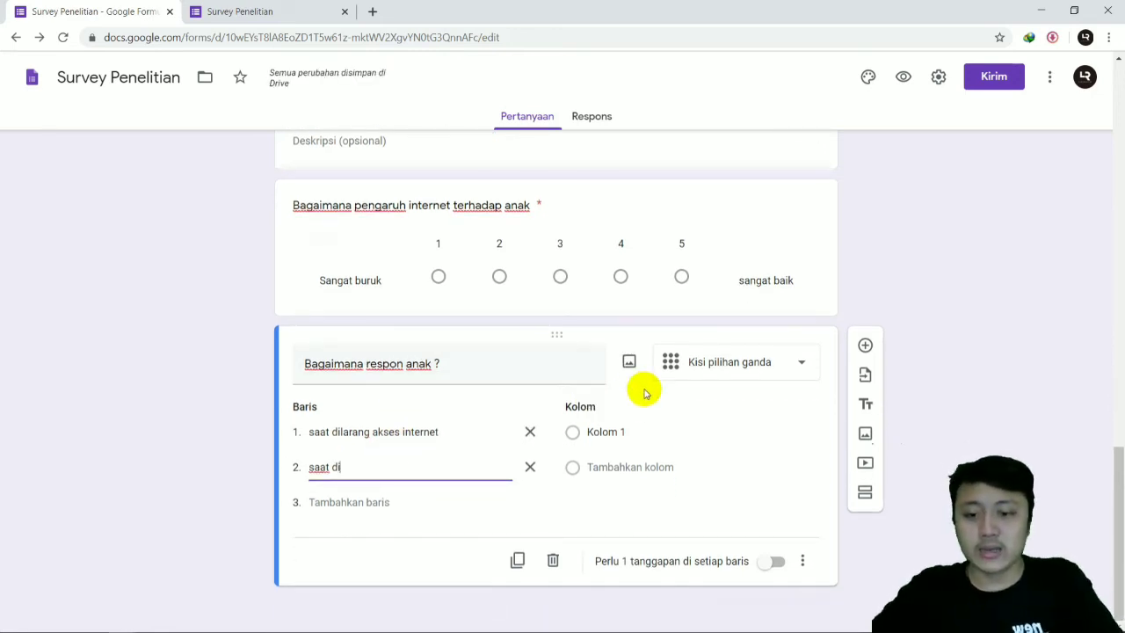
pyautogui.write('beri zi')
pyautogui.press('BackSpace')
pyautogui.press('BackSpace')
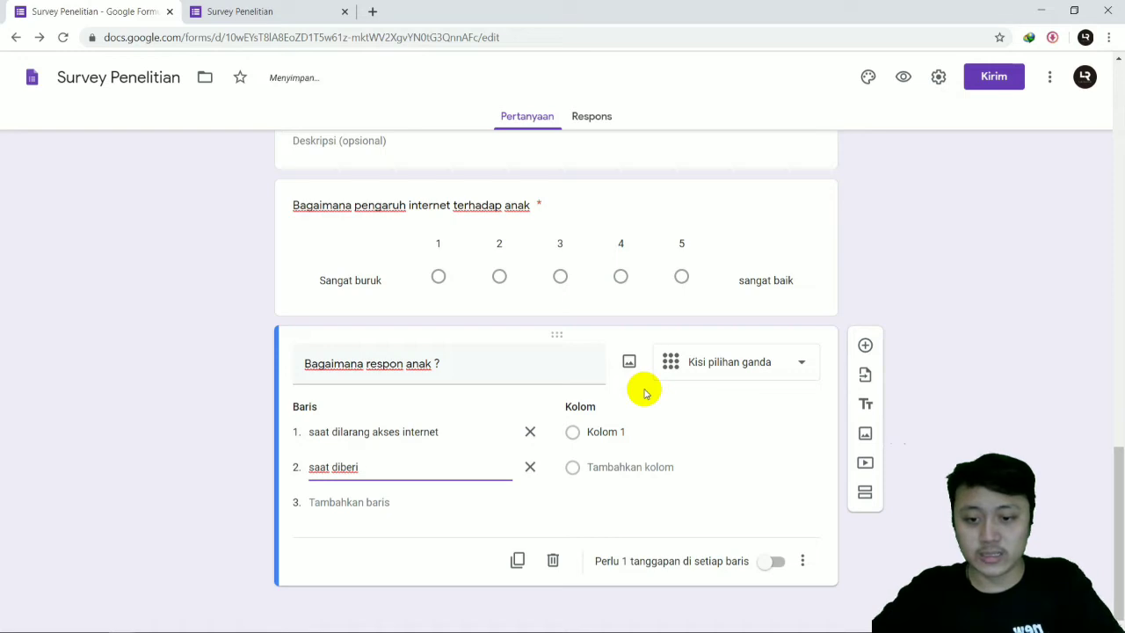
pyautogui.write('izin akses inte')
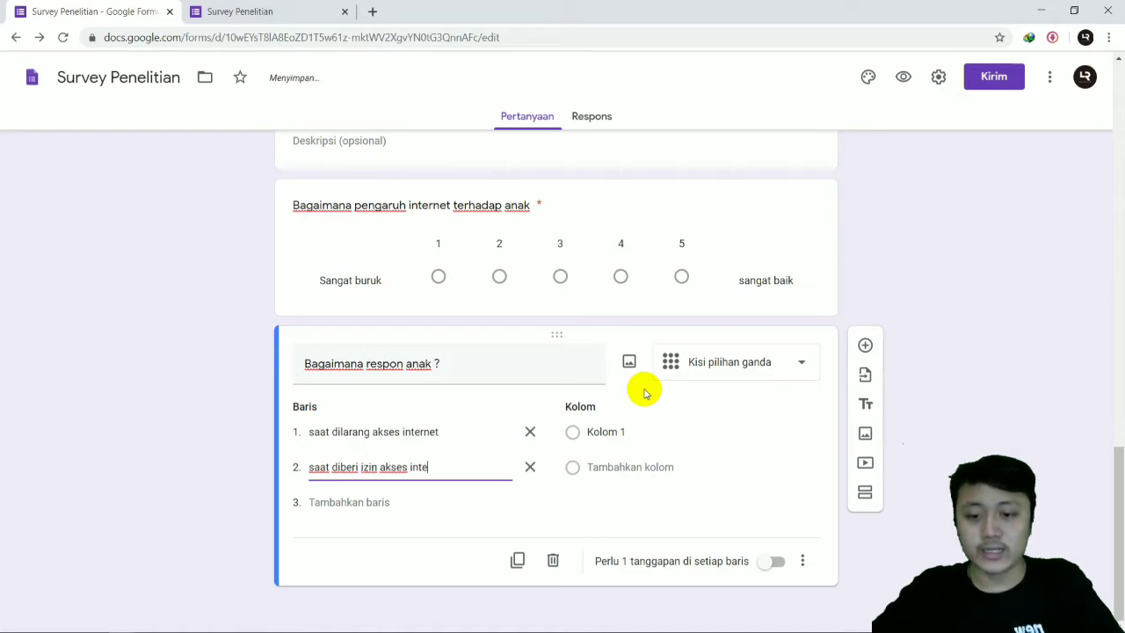
pyautogui.write('rnet')
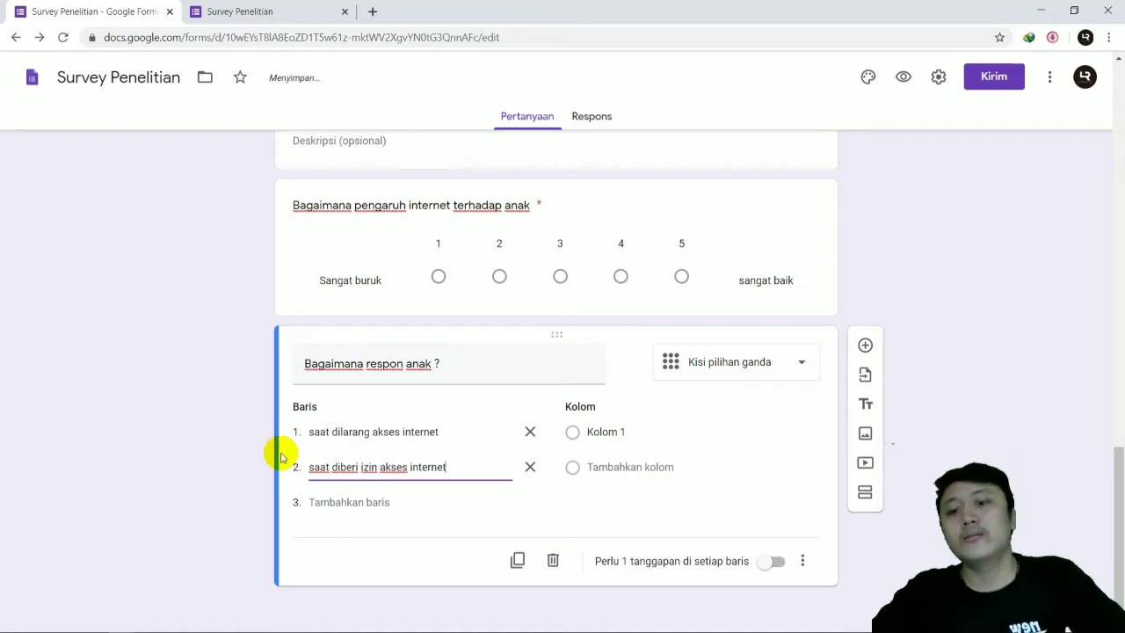
# Step: Add a third row labelled "saat diberi waktu akses internet" to the grid question
pyautogui.click(380, 499)
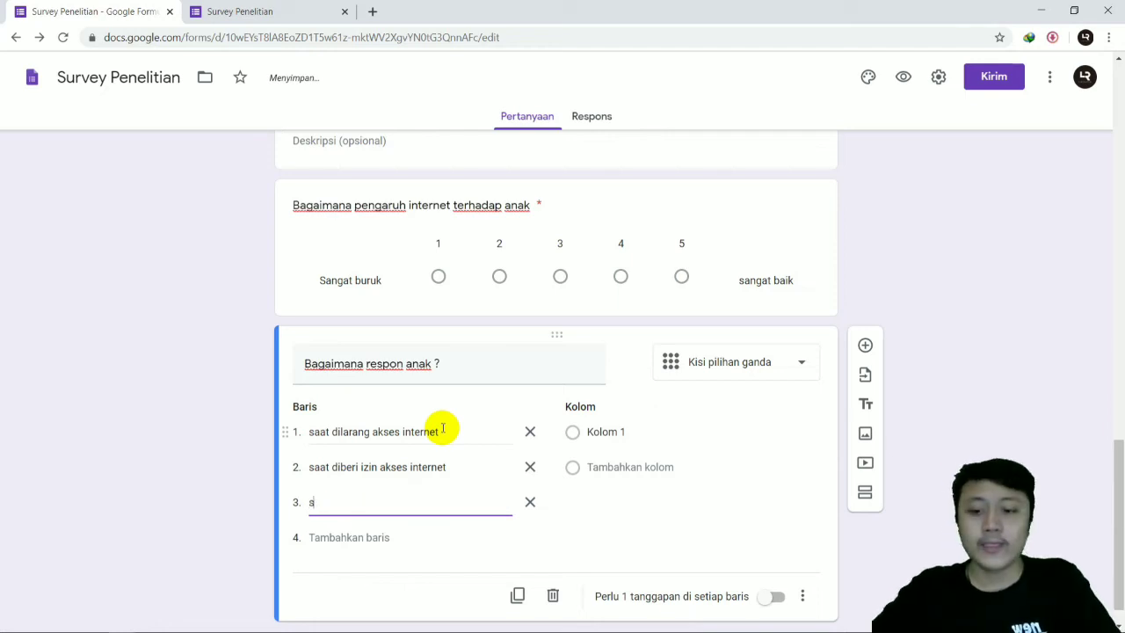
pyautogui.write('saat diberi')
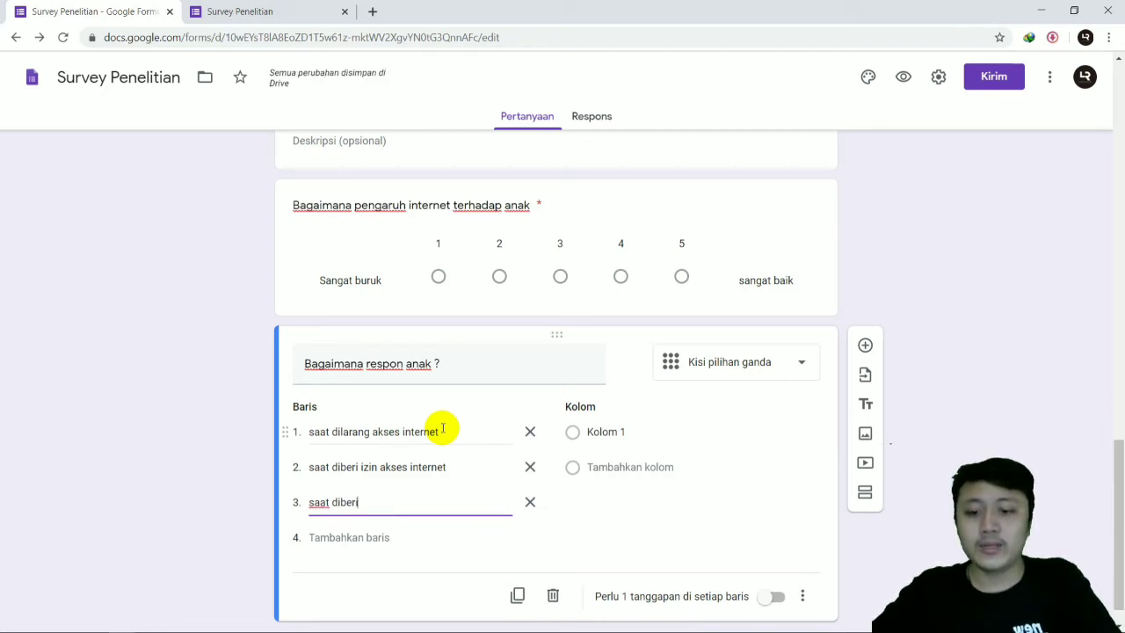
pyautogui.write(' waktu a')
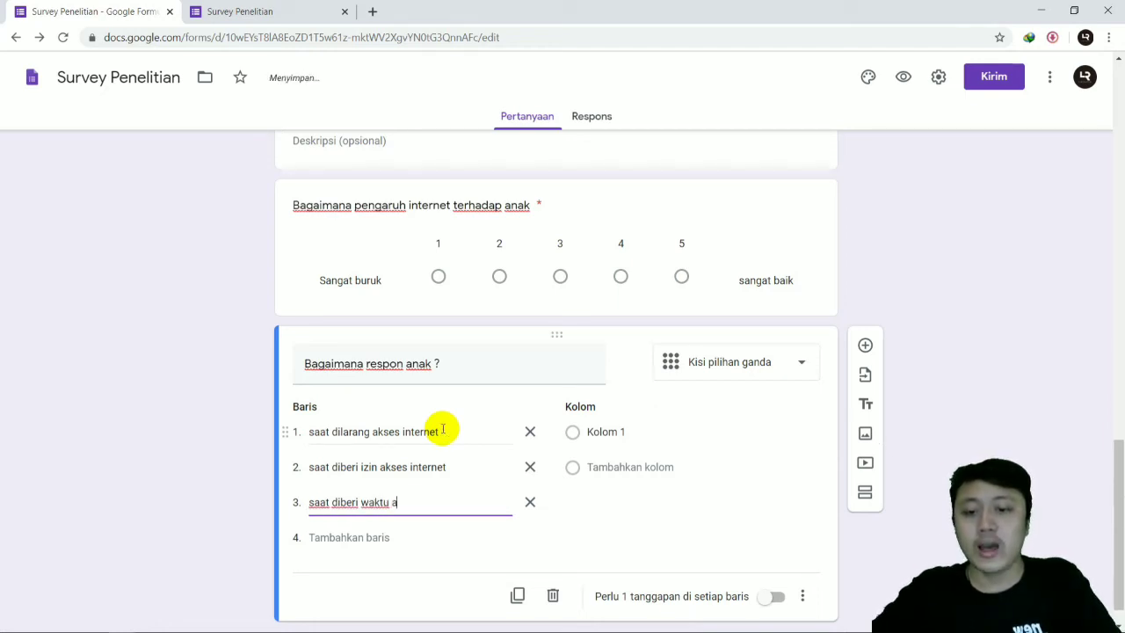
pyautogui.write('kses internet')
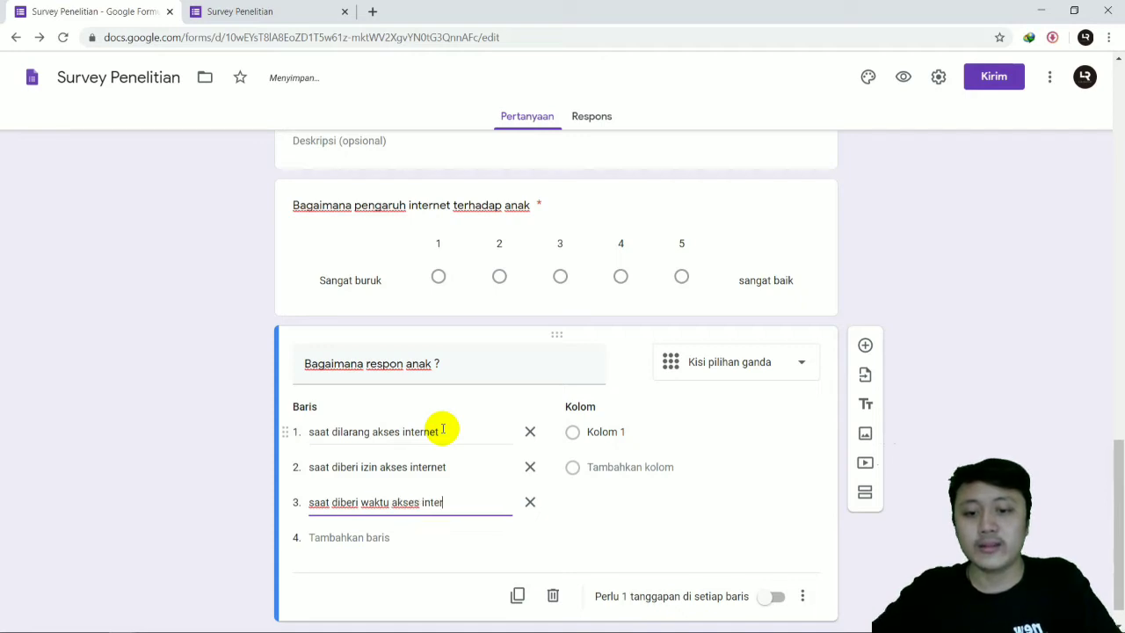
# Step: Fill the grid's first four columns with the responses "marah", "menangis", "senang" and "sedih"
pyautogui.click(620, 434)
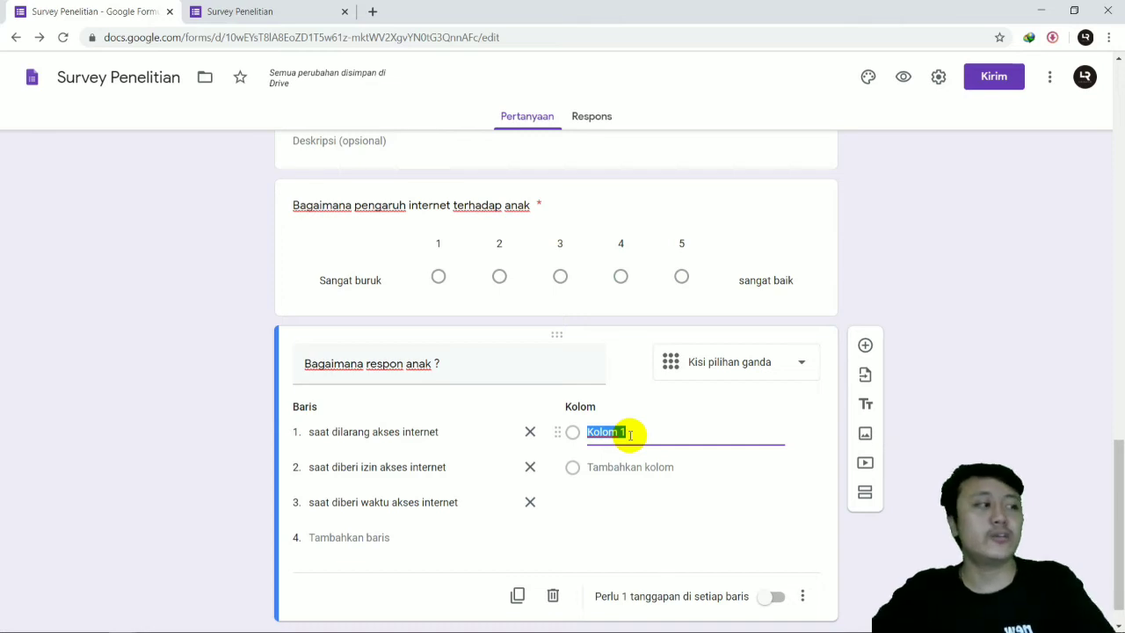
pyautogui.write('marah')
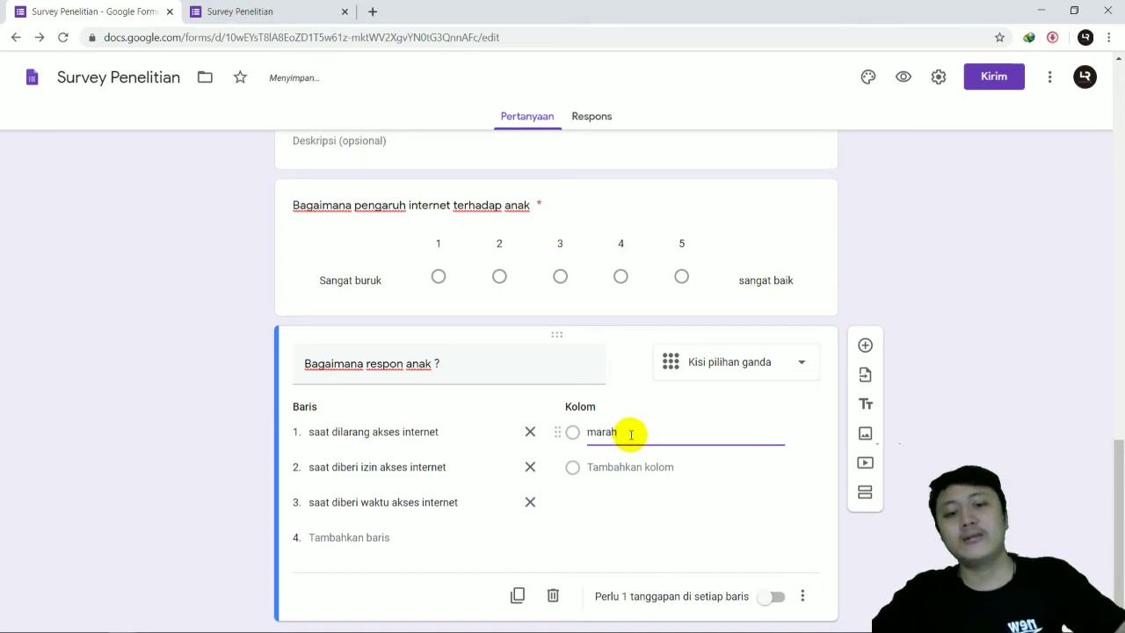
pyautogui.click(659, 467)
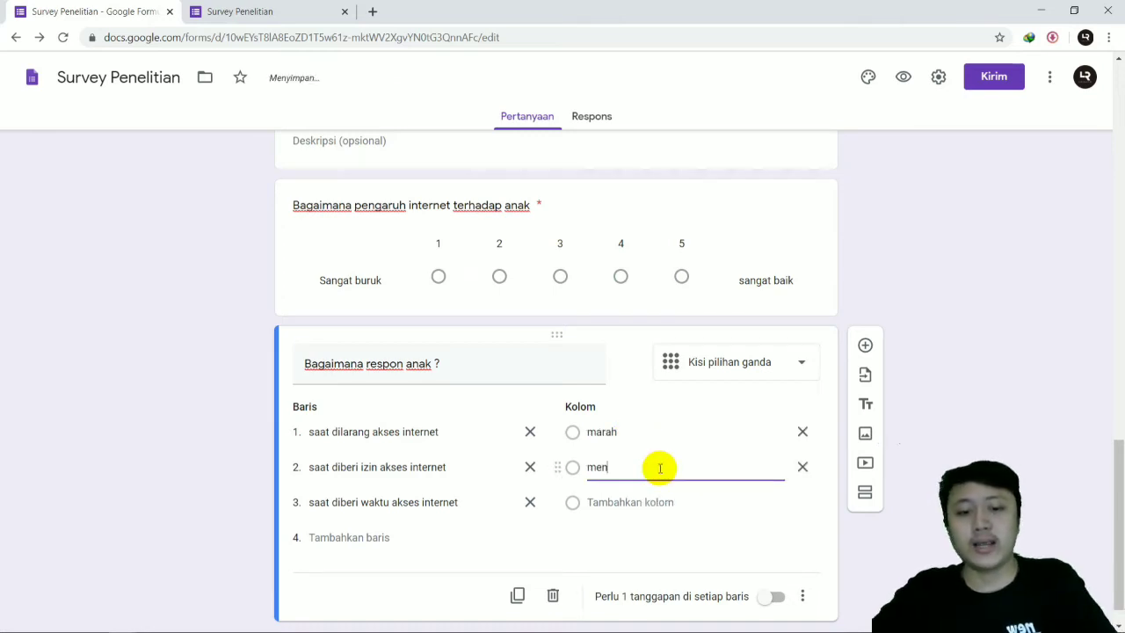
pyautogui.click(660, 501)
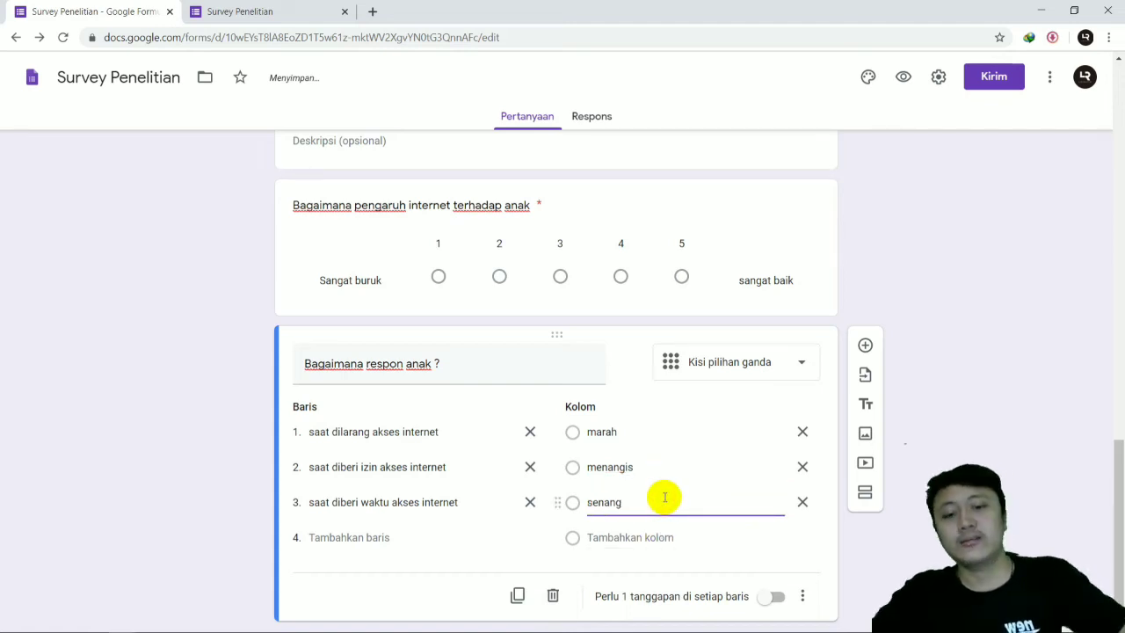
pyautogui.click(659, 537)
pyautogui.write('se')
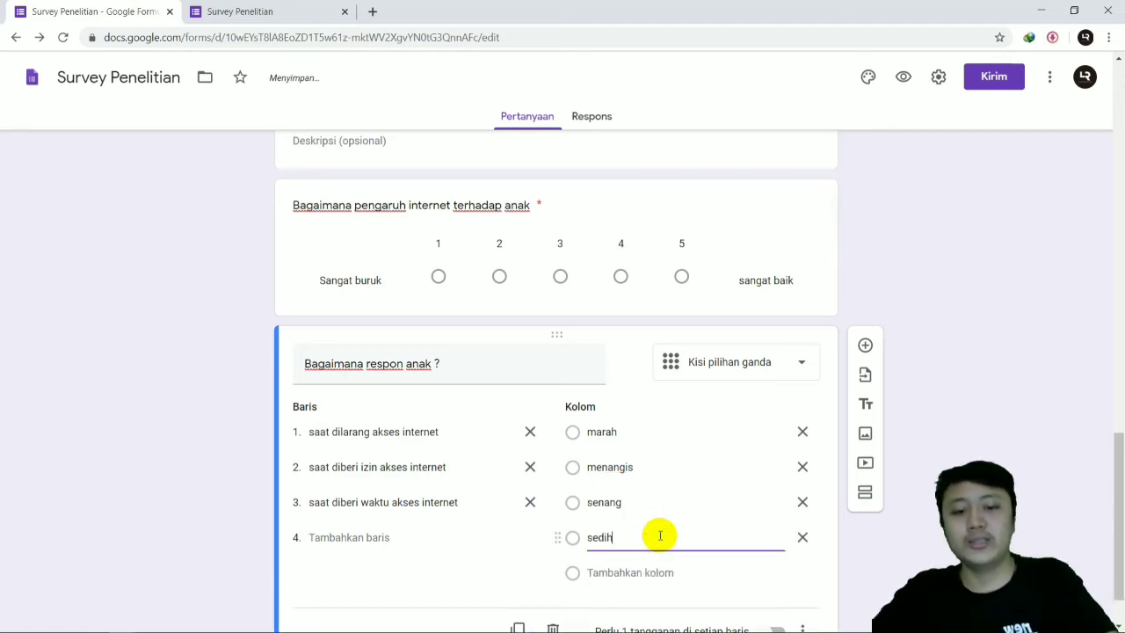
pyautogui.write('dih')
# Step: Add a fifth column to the grid question and enter its label, starting with "pa"
pyautogui.scroll(-1, 654, 531)
pyautogui.click(658, 502)
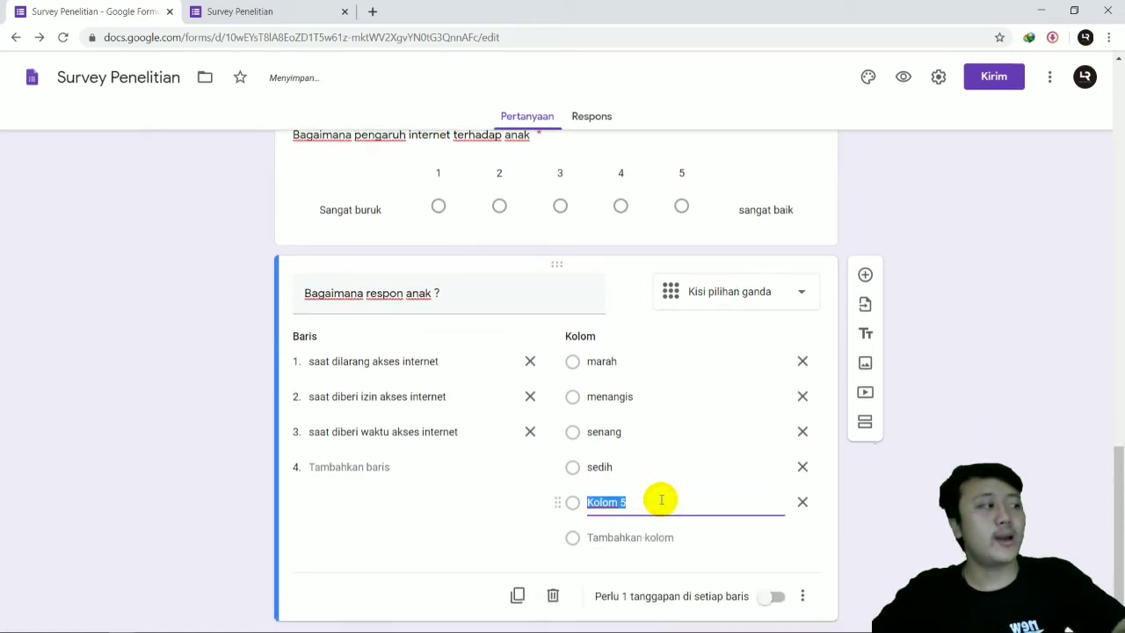
pyautogui.write('paht')
pyautogui.press('BackSpace')
pyautogui.press('BackSpace')
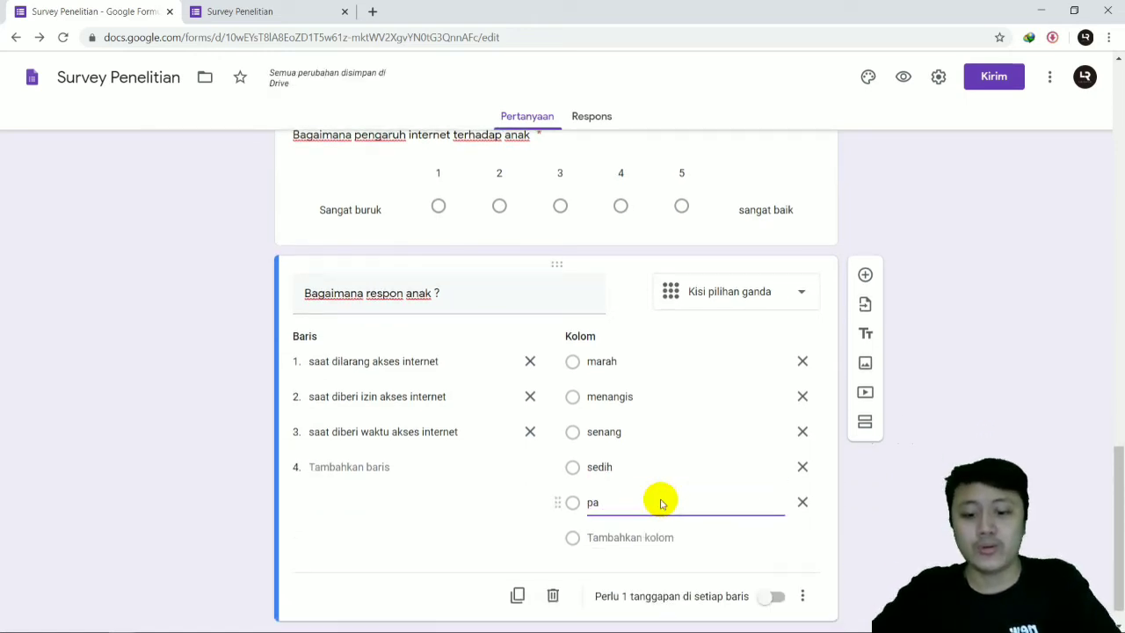
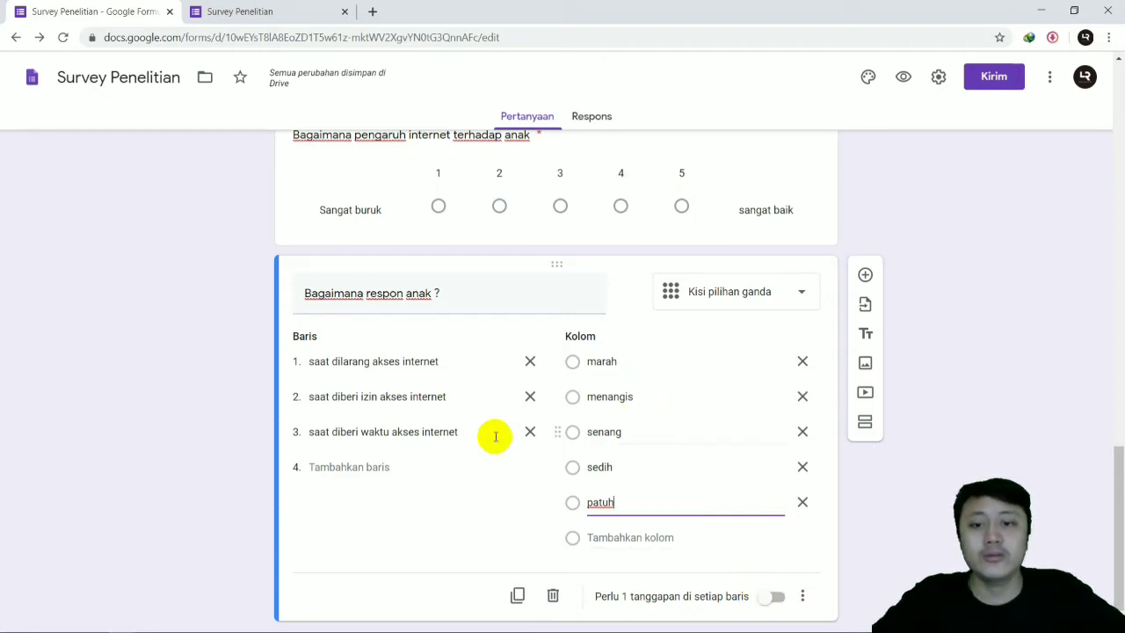
pyautogui.click(306, 195)
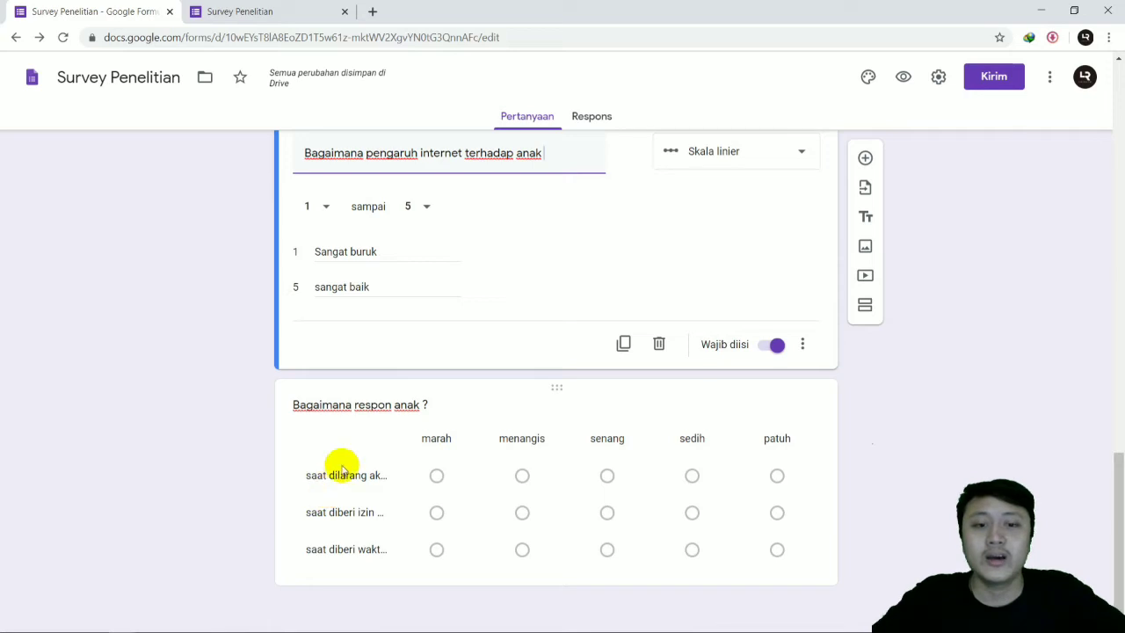
pyautogui.click(753, 155)
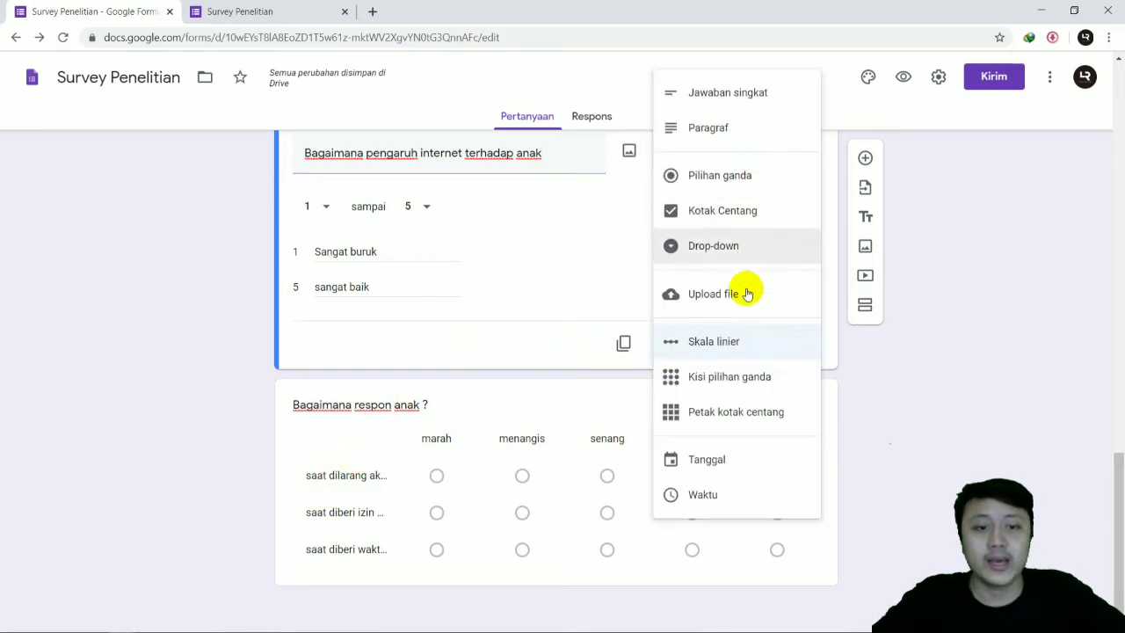
pyautogui.click(587, 258)
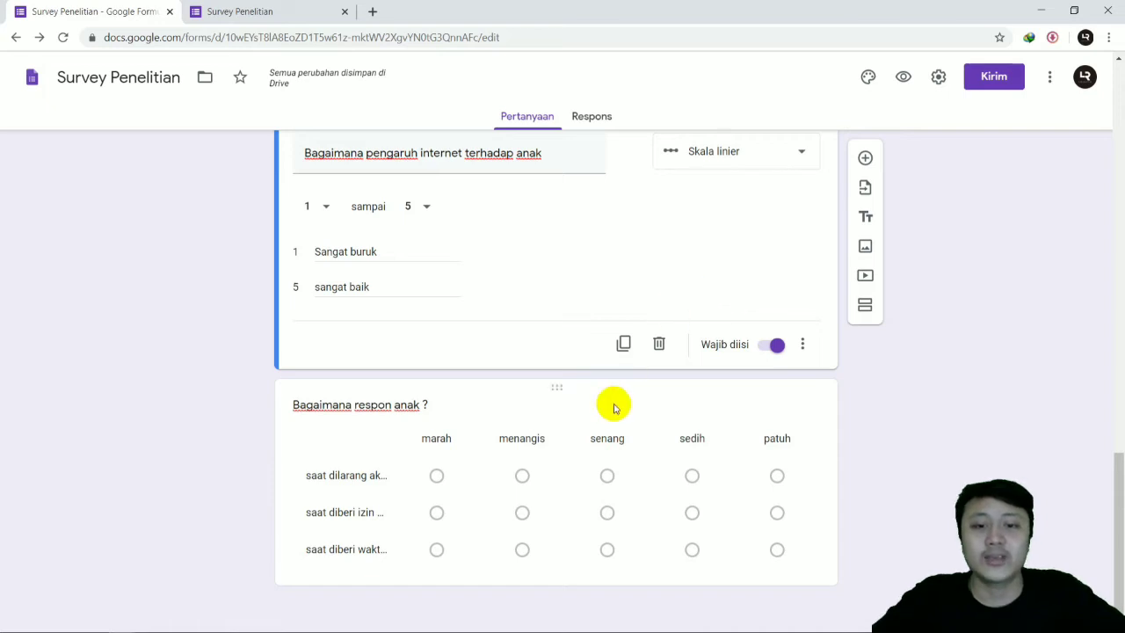
# Step: Switch to the form preview tab and reload it to load the updated form with blank answers
pyautogui.click(221, 11)
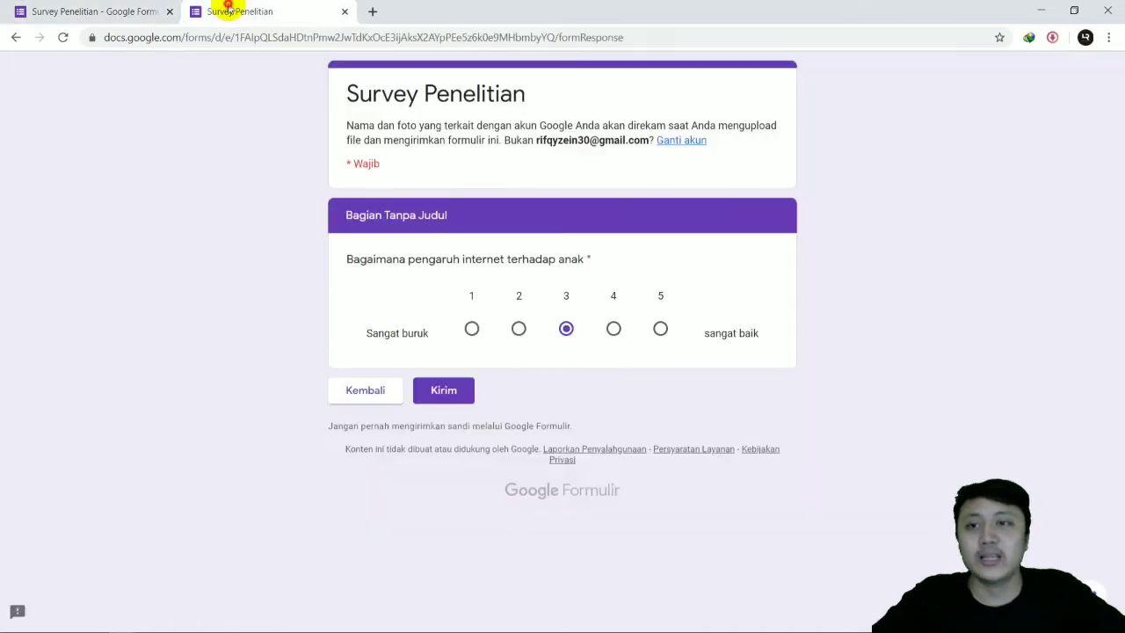
pyautogui.click(62, 37)
pyautogui.click(631, 123)
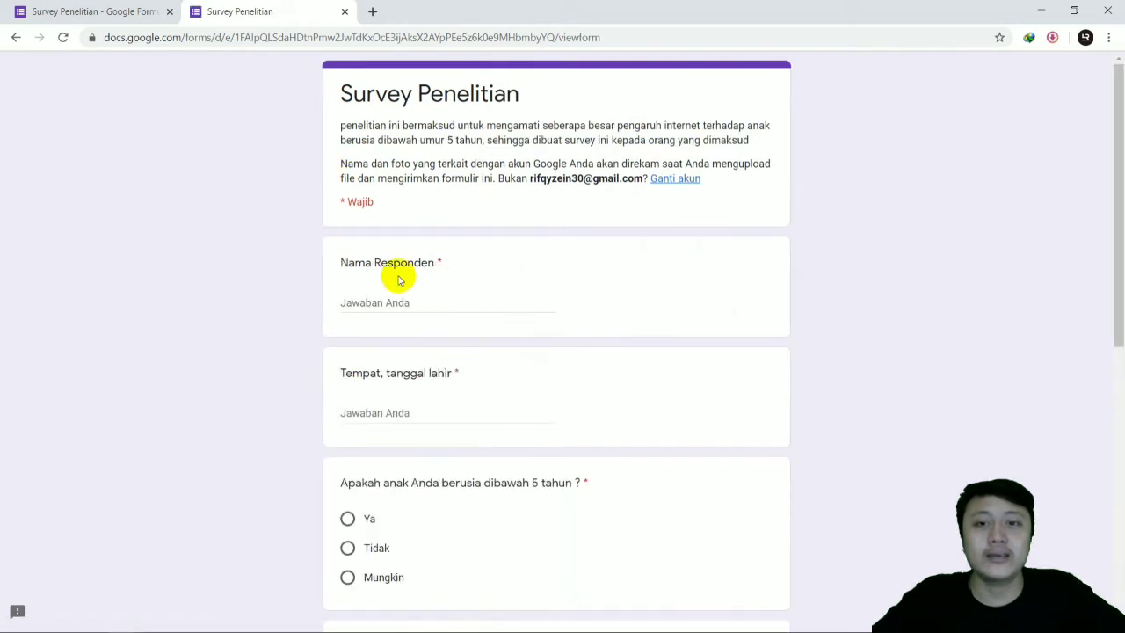
# Step: Enter "a" as the test answer for both "Nama Responden" and "Tempat, tanggal lahir"
pyautogui.scroll(-3, 451, 284)
pyautogui.click(387, 85)
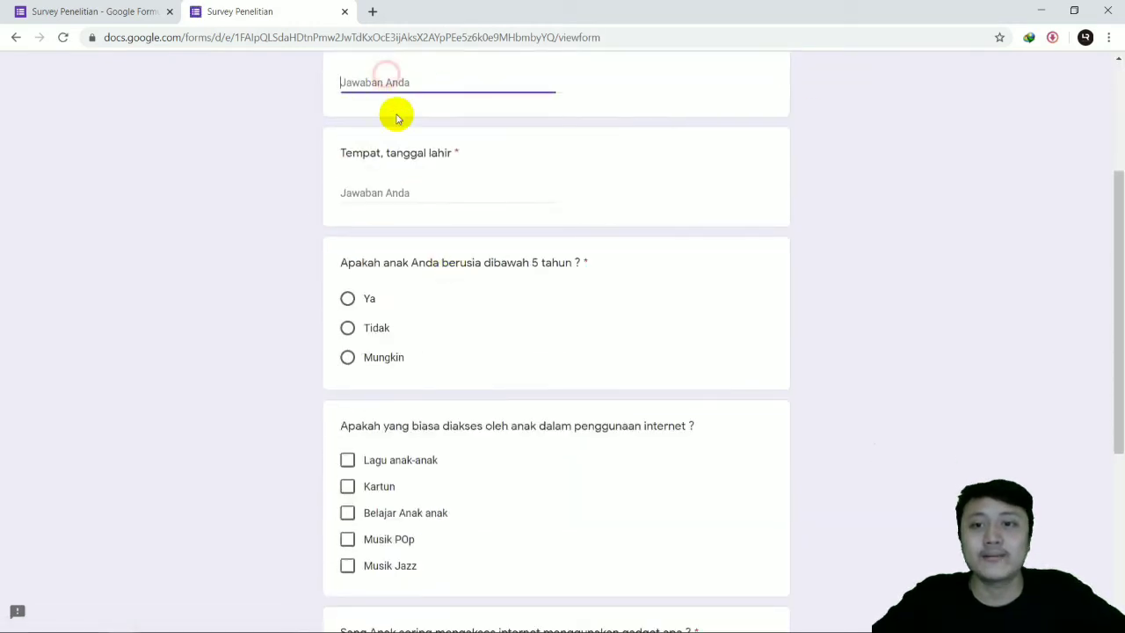
pyautogui.scroll(2, 396, 115)
pyautogui.write('a')
pyautogui.scroll(-2, 406, 202)
pyautogui.click(397, 188)
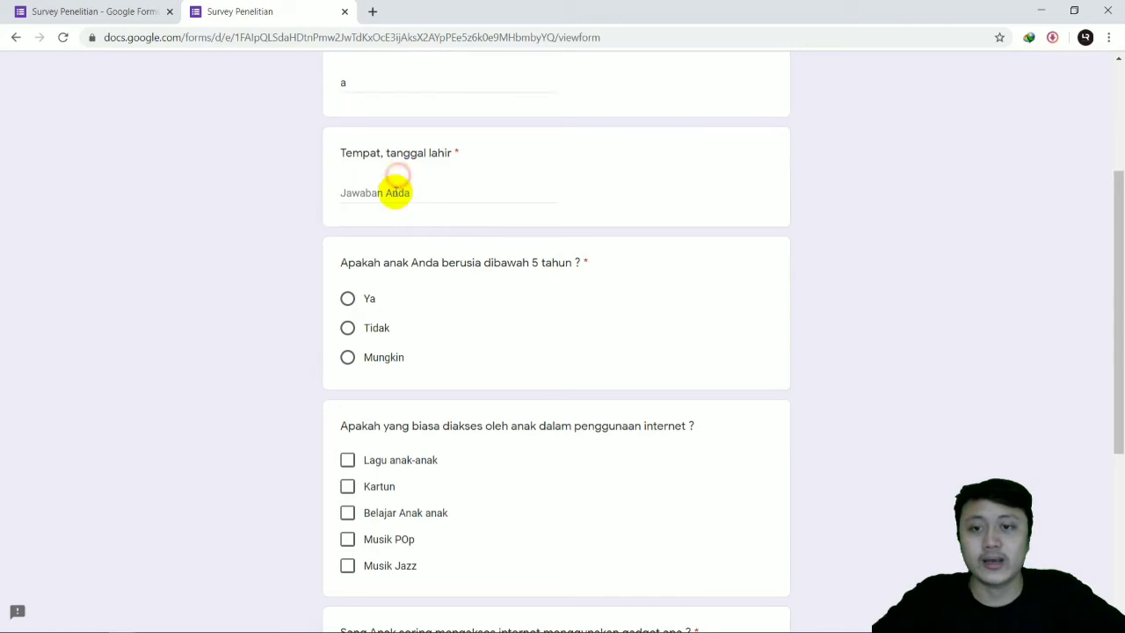
pyautogui.write('a')
# Step: Answer the remaining first-section questions with "Ya", "Lagu anak-anak" and "Laptop", and continue to the next section
pyautogui.click(352, 302)
pyautogui.scroll(-3, 409, 302)
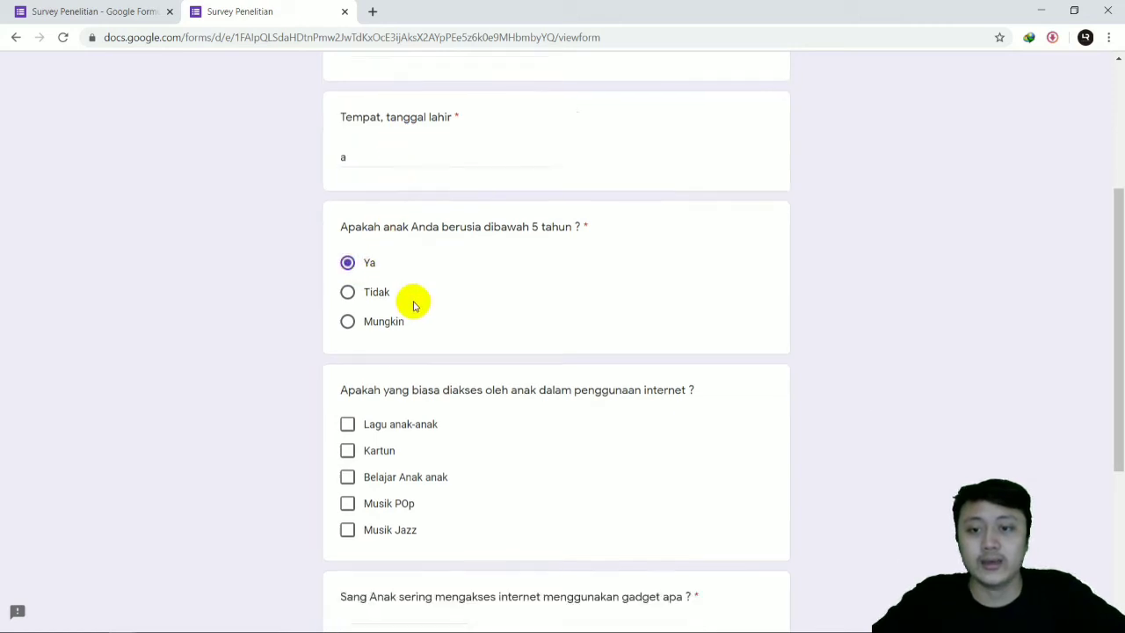
pyautogui.click(347, 314)
pyautogui.scroll(-2, 373, 338)
pyautogui.click(389, 393)
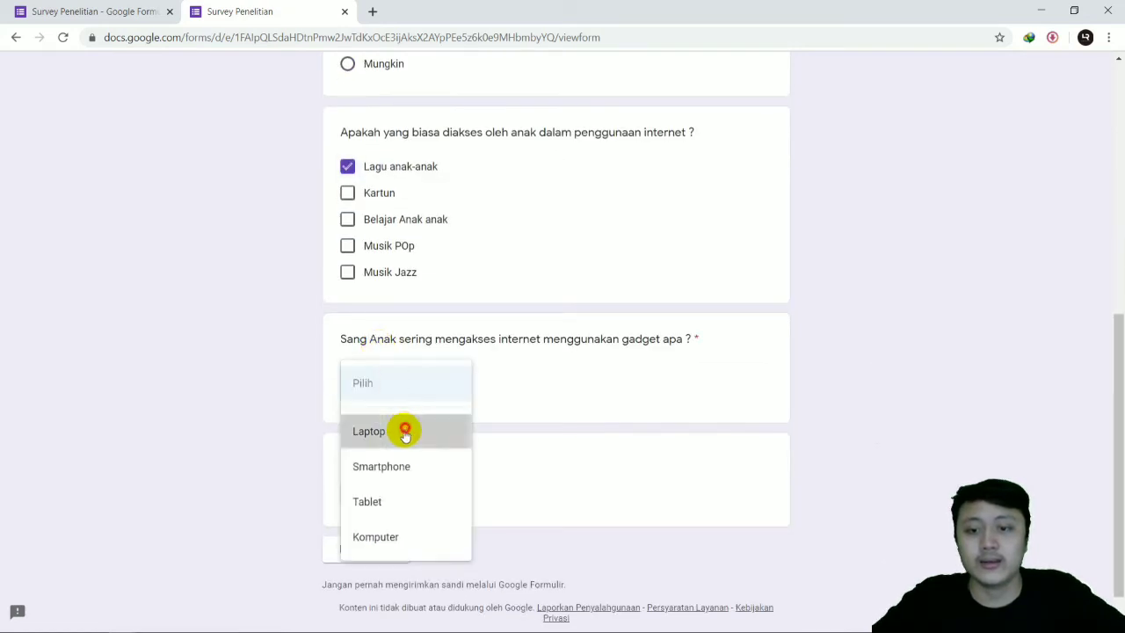
pyautogui.click(401, 430)
pyautogui.click(368, 550)
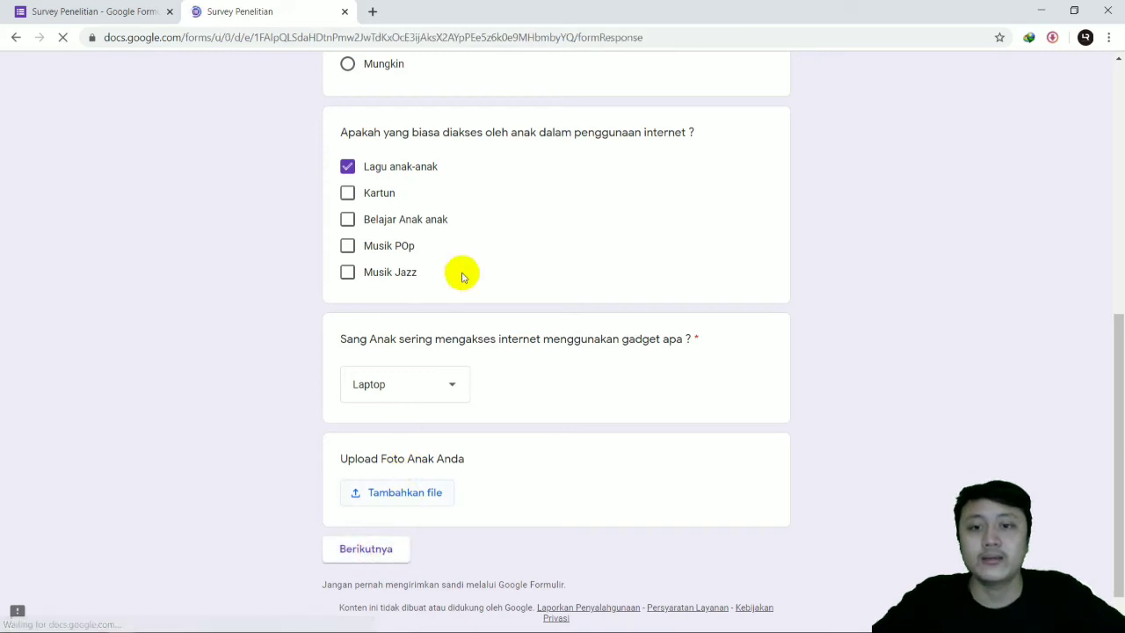
# Step: Try each response from "marah" to "patuh" in turn for the grid row "saat dilarang akses internet"
pyautogui.scroll(-3, 510, 255)
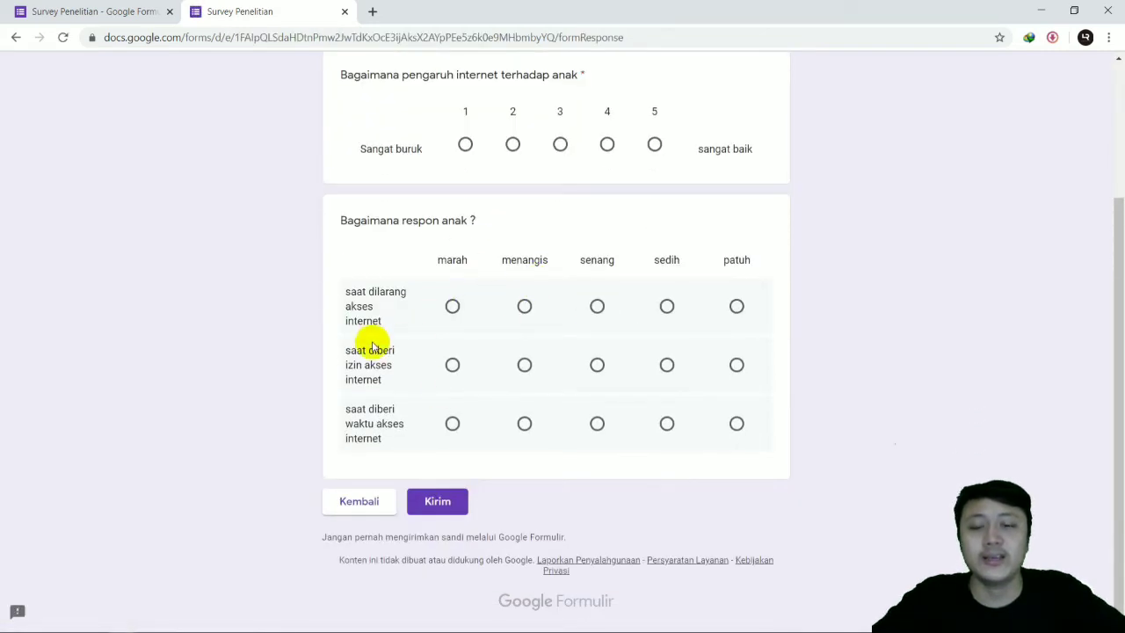
pyautogui.click(451, 307)
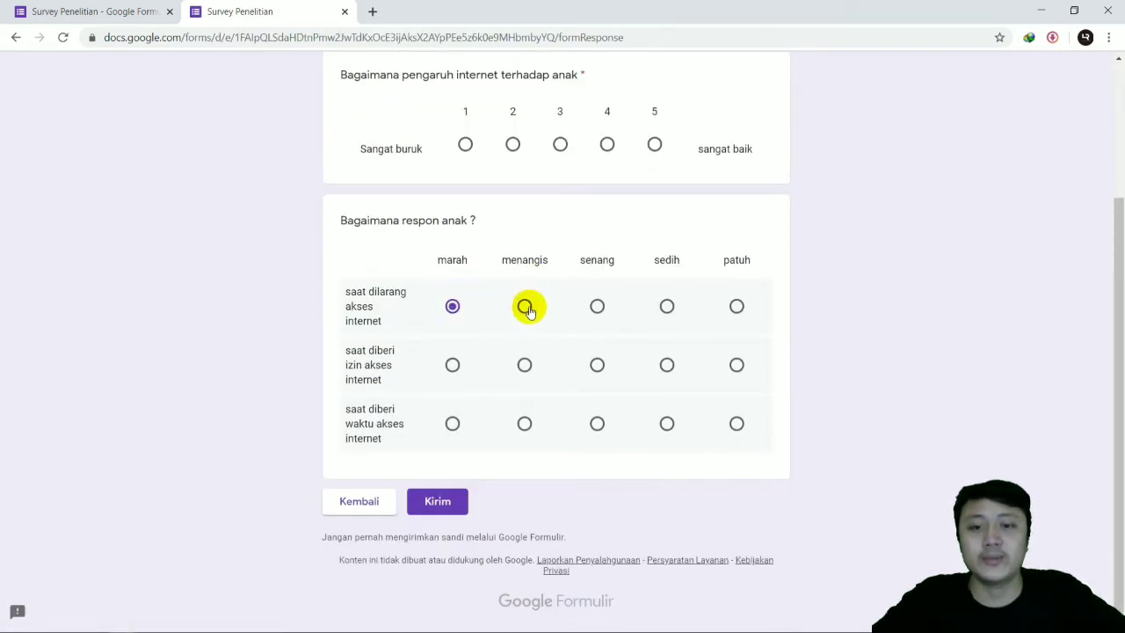
pyautogui.click(524, 307)
pyautogui.click(597, 307)
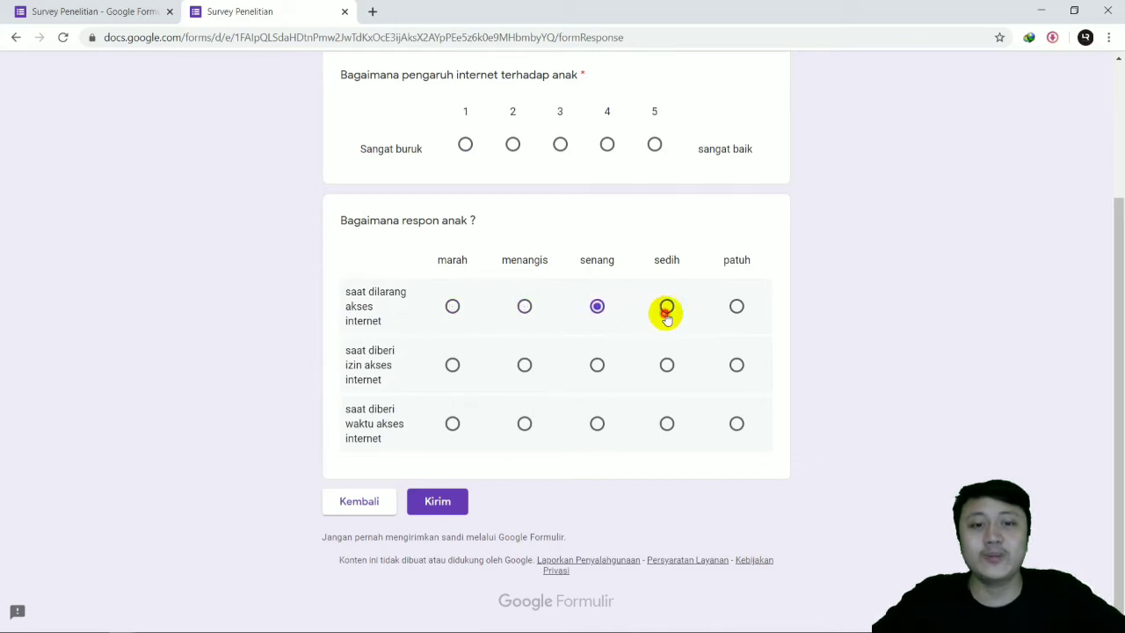
pyautogui.click(666, 307)
pyautogui.click(736, 307)
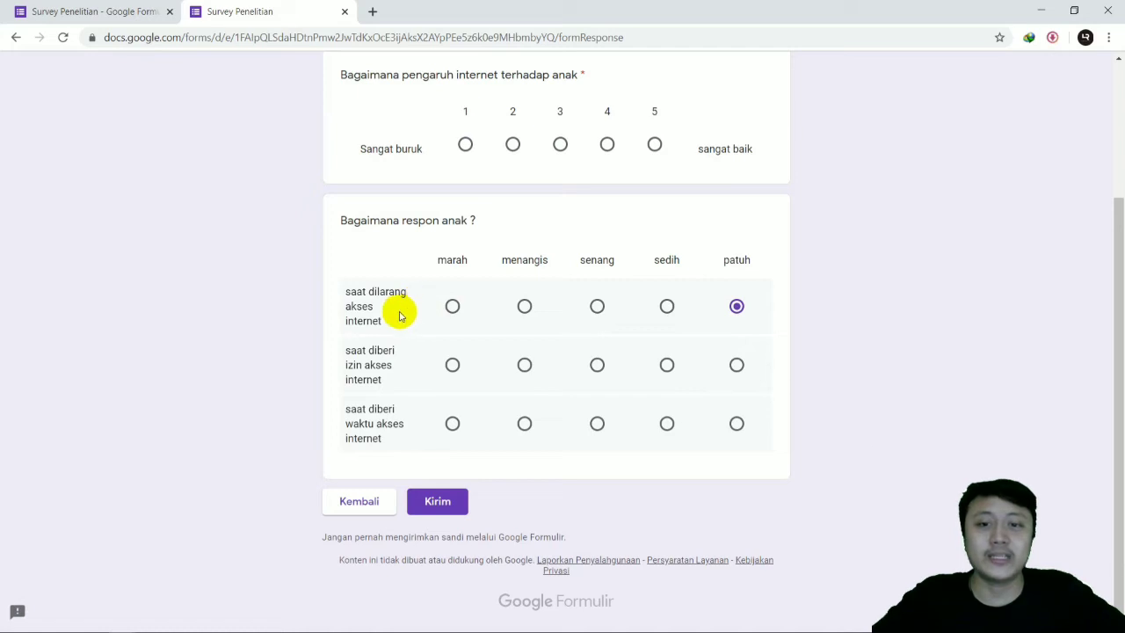
# Step: Answer the three grid rows with "menangis", "senang" and "sedih" in order
pyautogui.click(524, 316)
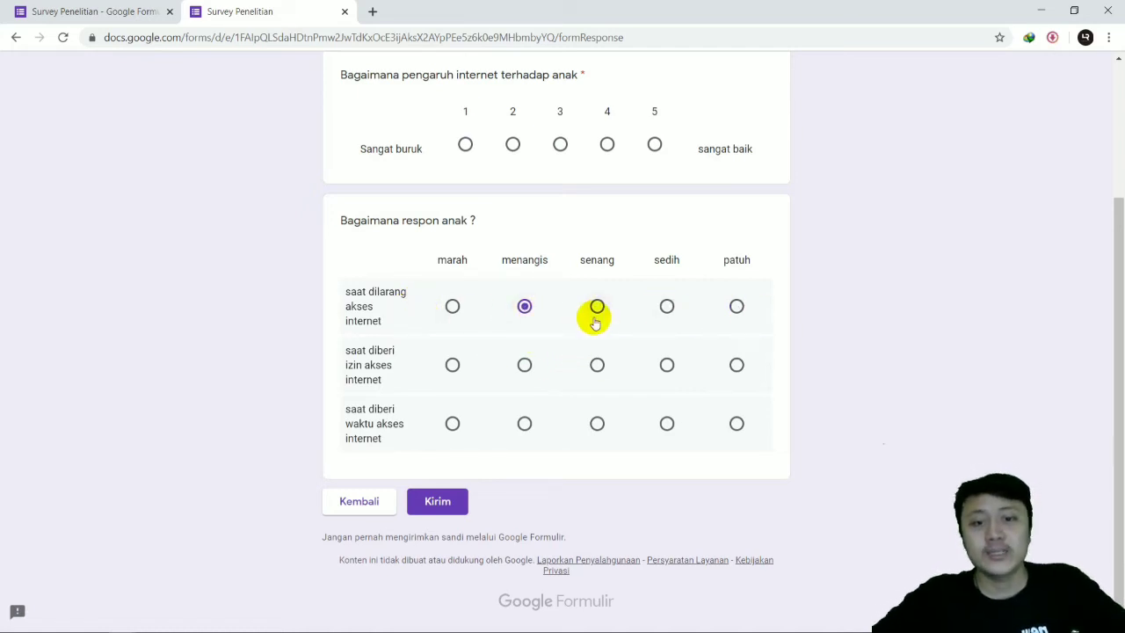
pyautogui.click(598, 363)
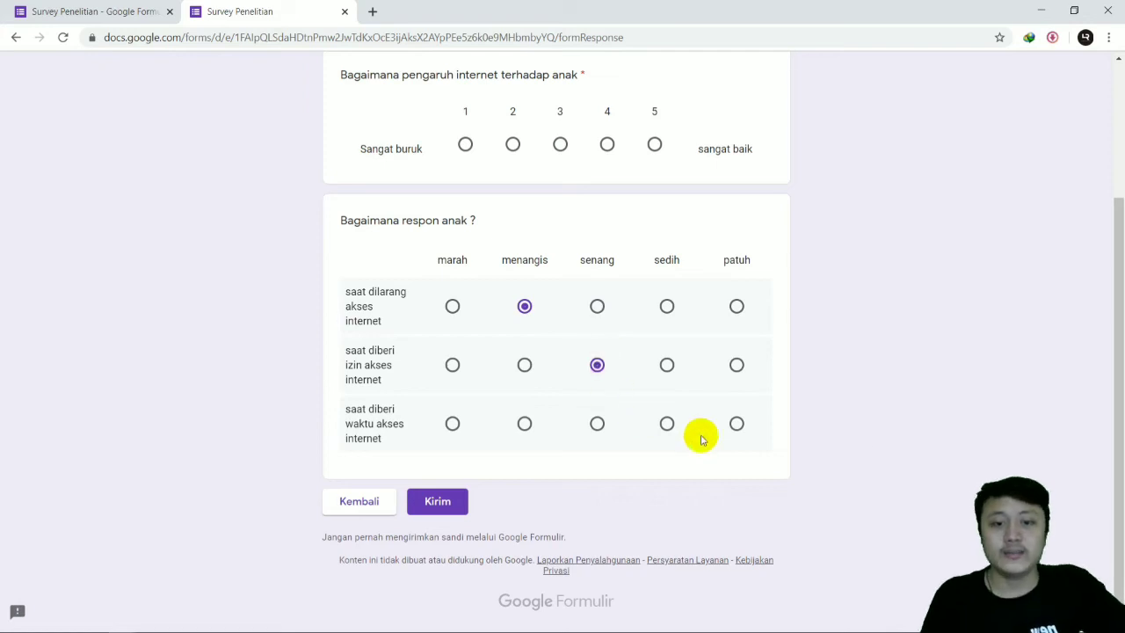
pyautogui.click(666, 425)
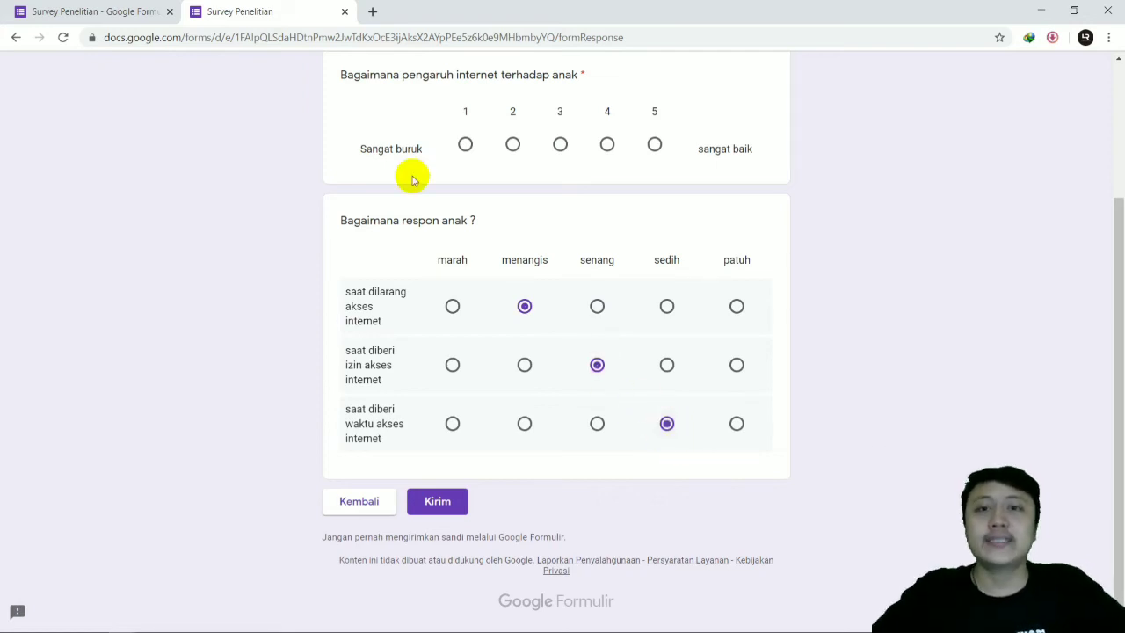
# Step: Return to the form editor and add a "Petak kotak centang" question below the multiple choice grid
pyautogui.click(114, 11)
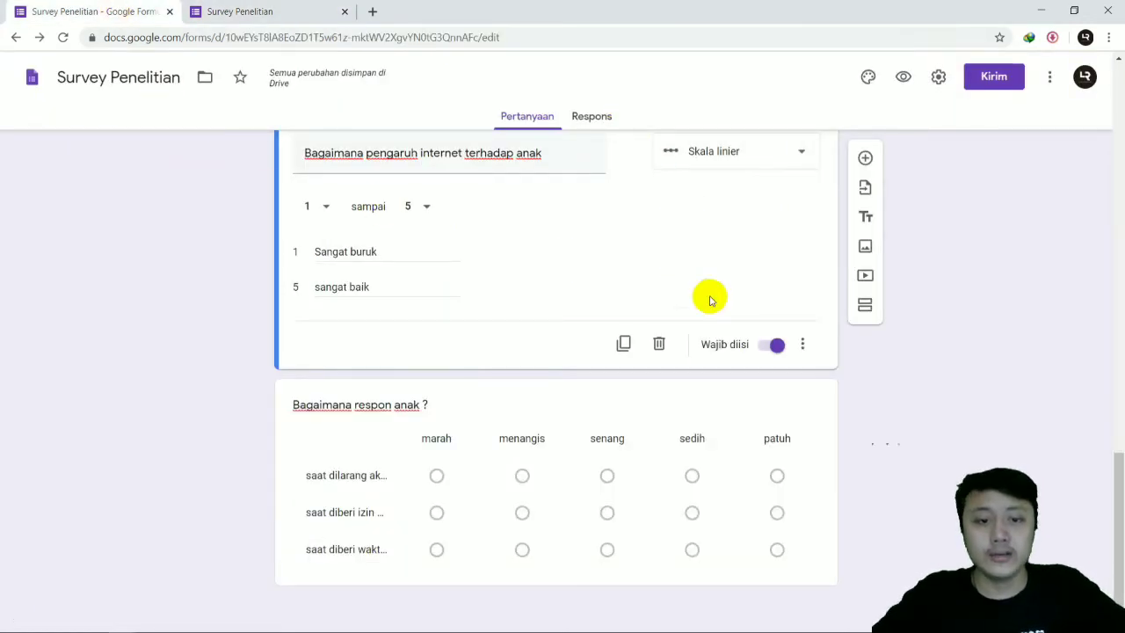
pyautogui.click(782, 402)
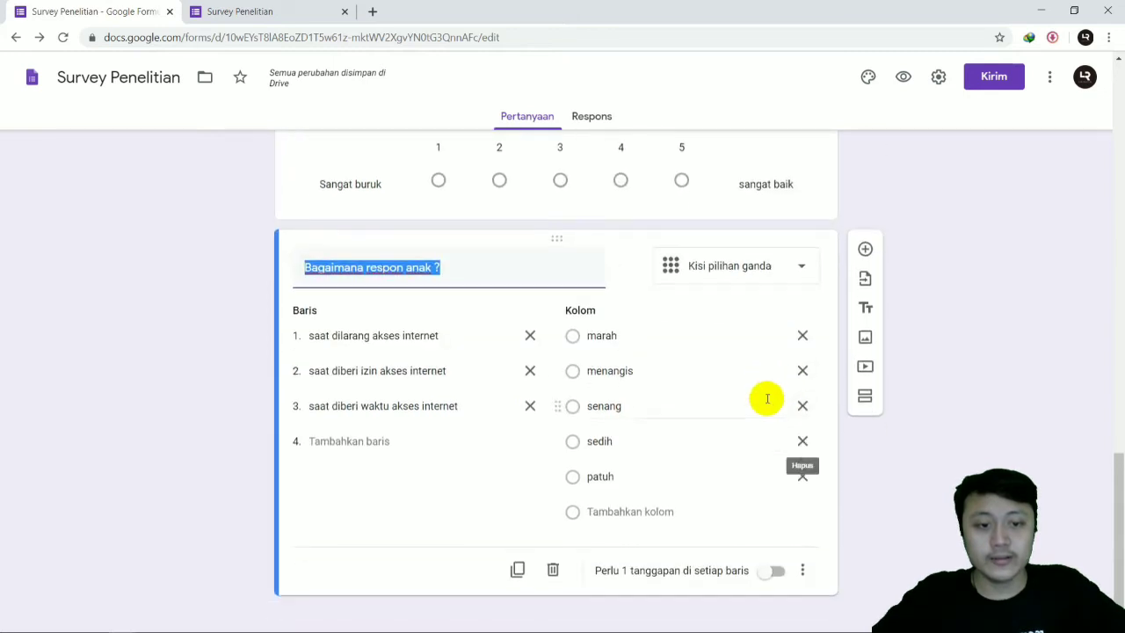
pyautogui.click(866, 237)
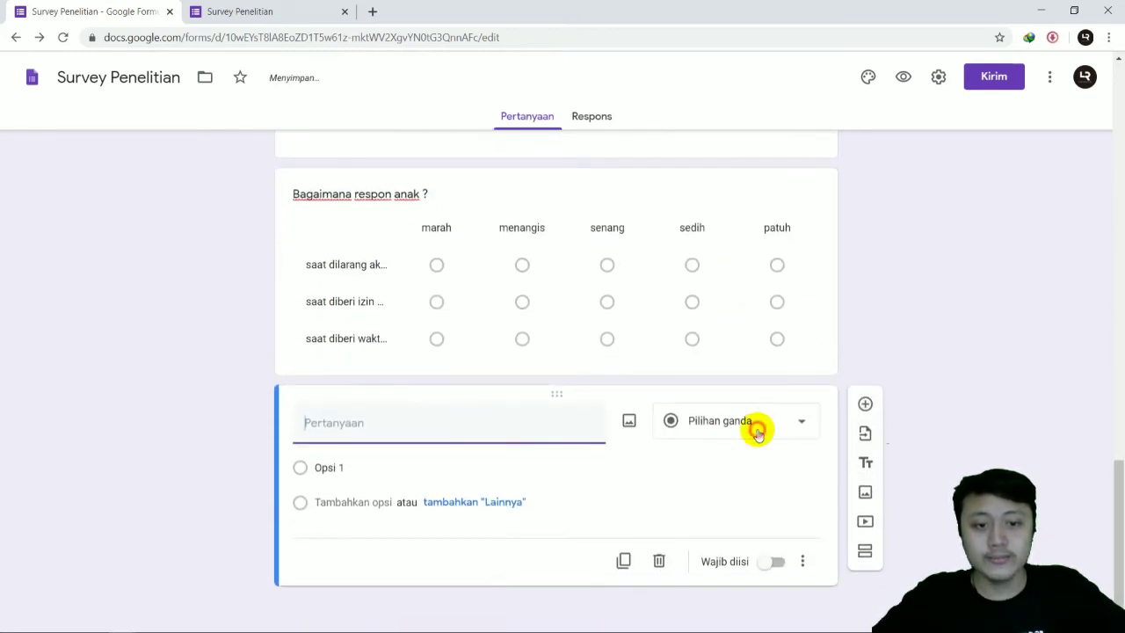
pyautogui.click(766, 429)
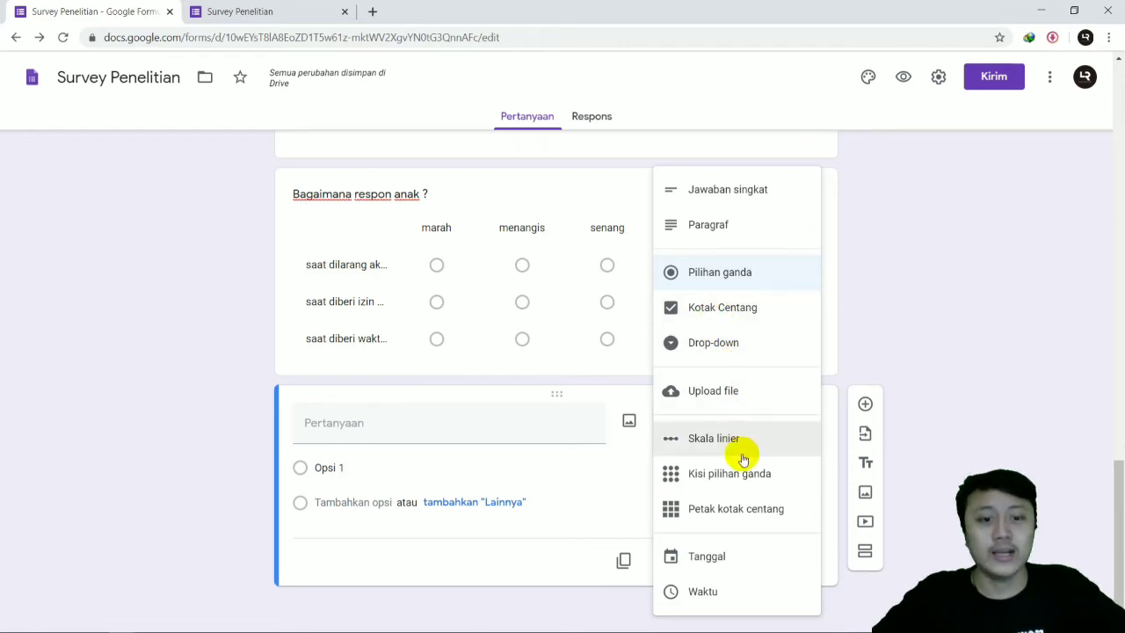
pyautogui.click(739, 522)
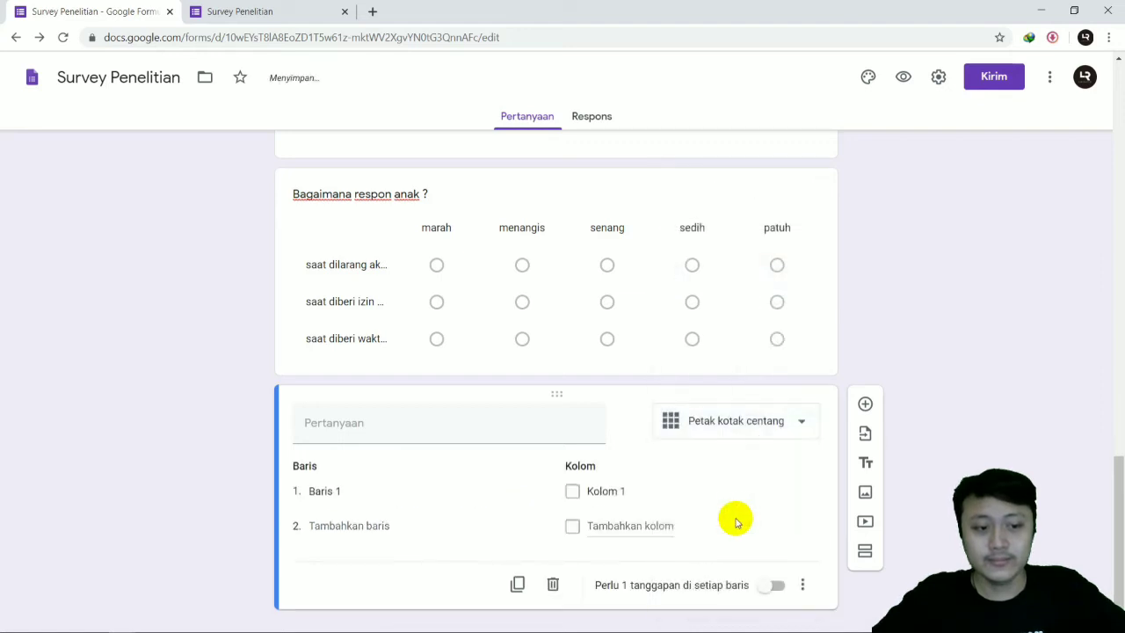
# Step: Title the new checkbox grid question "bagaimana respon anak ?"
pyautogui.click(406, 439)
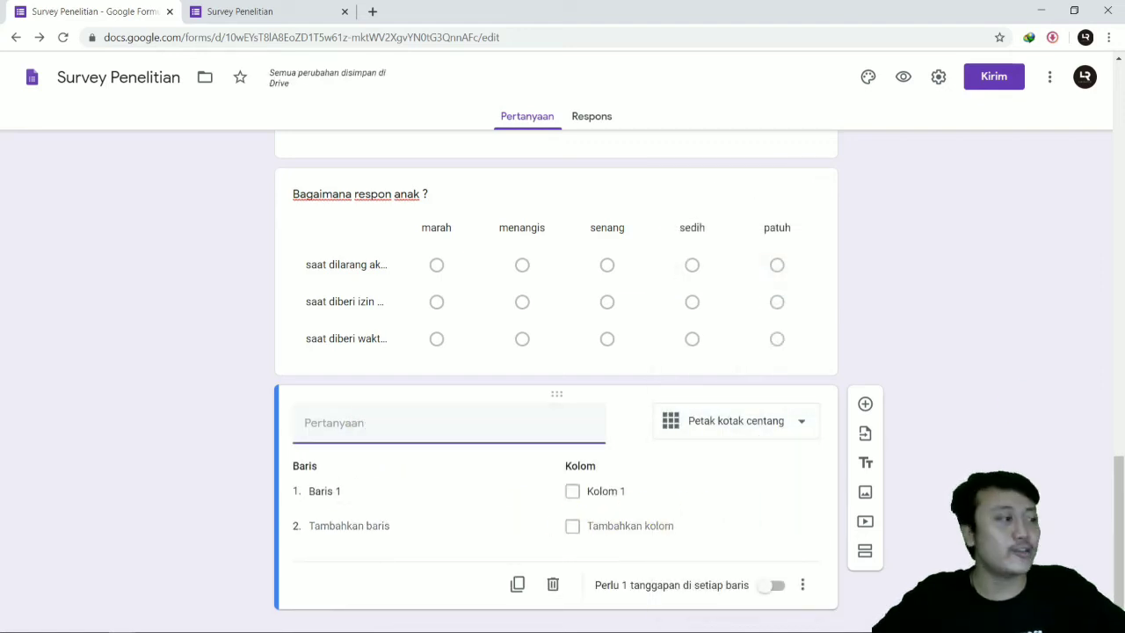
pyautogui.click(471, 434)
pyautogui.write('b')
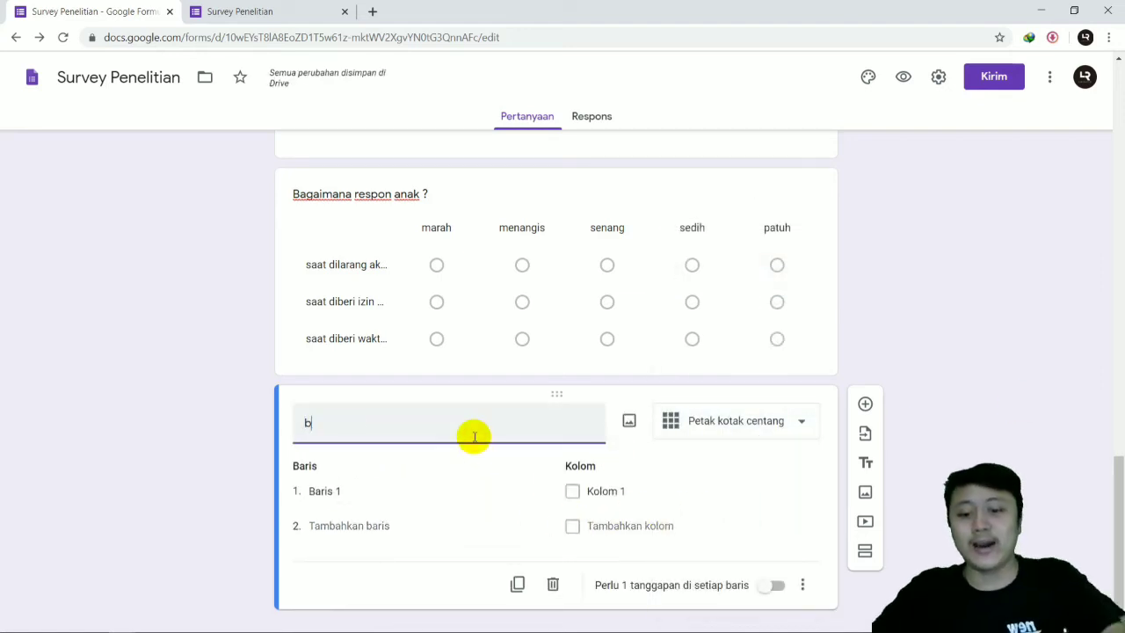
pyautogui.write('agaimana re')
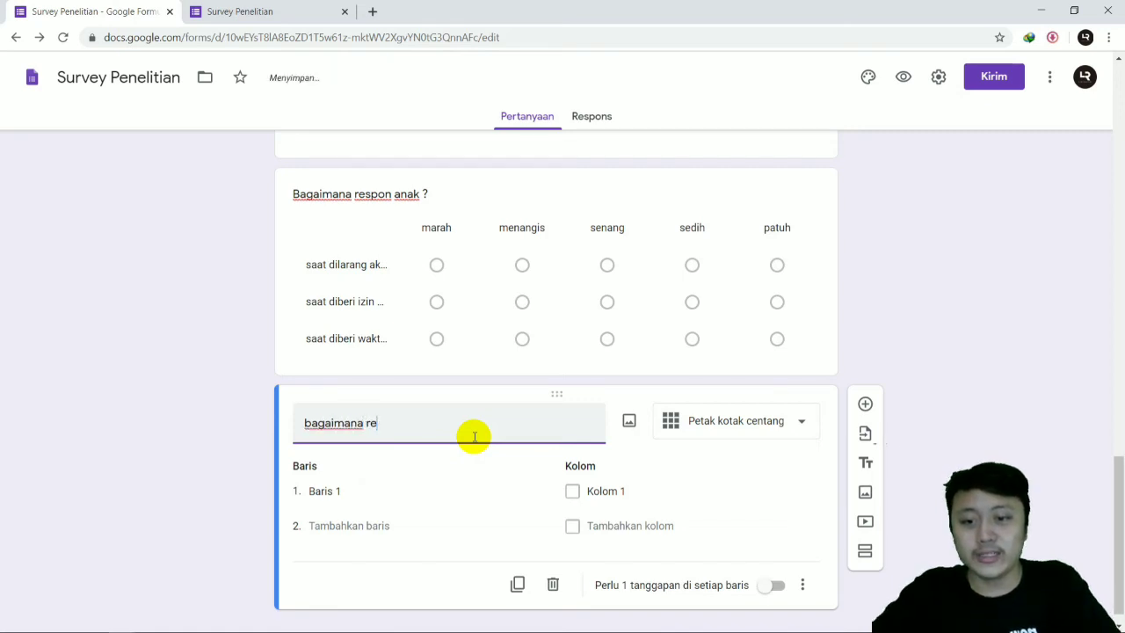
pyautogui.write('spon anak ')
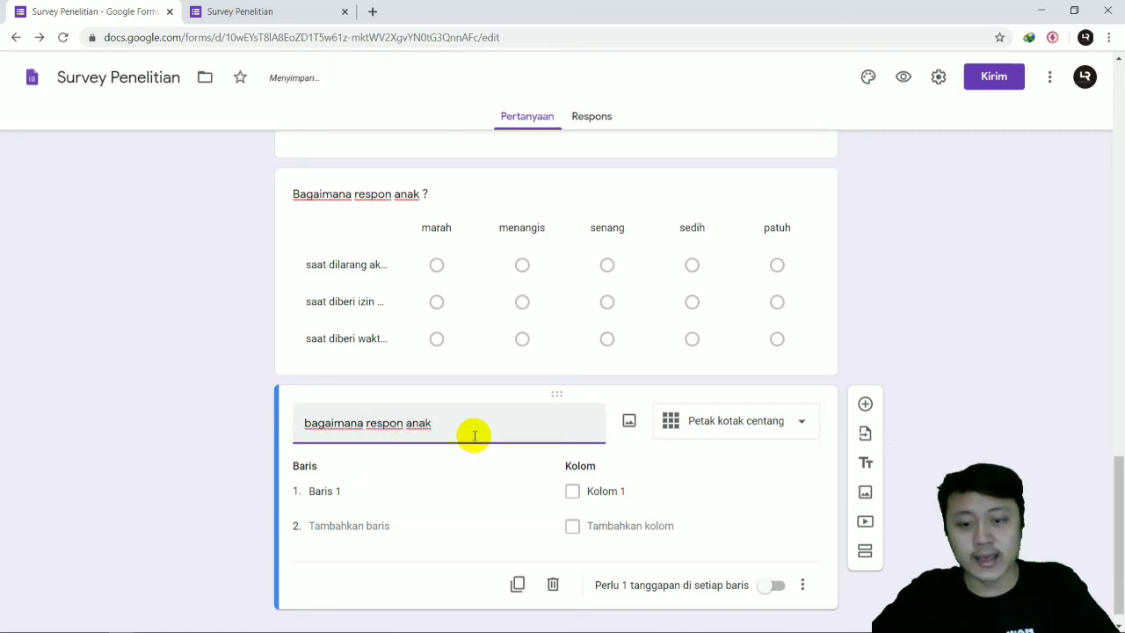
pyautogui.write('?')
# Step: Fill the checkbox grid's first two rows with "saat bermain bersama teman" and "saat diganggu bermain internet"
pyautogui.scroll(-1, 387, 485)
pyautogui.click(378, 463)
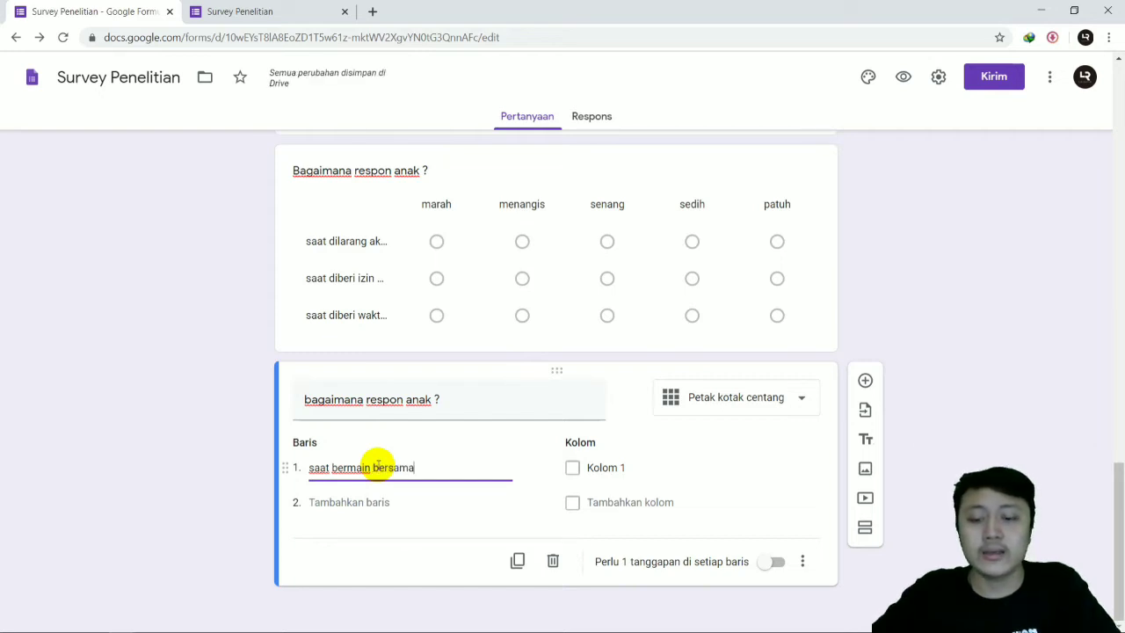
pyautogui.write('teman')
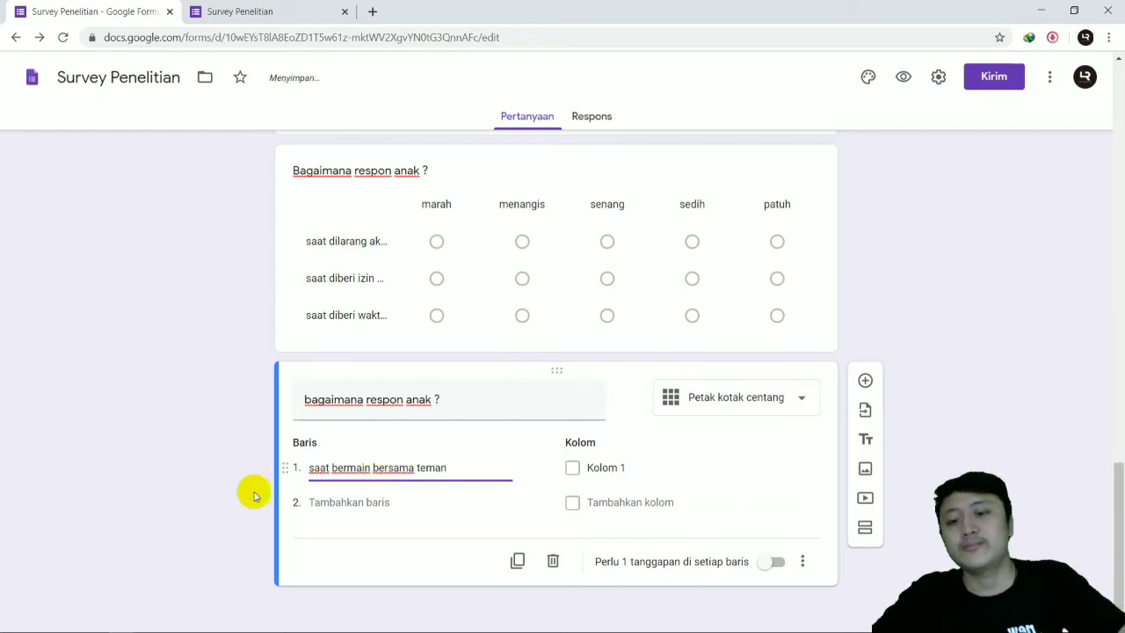
pyautogui.click(340, 504)
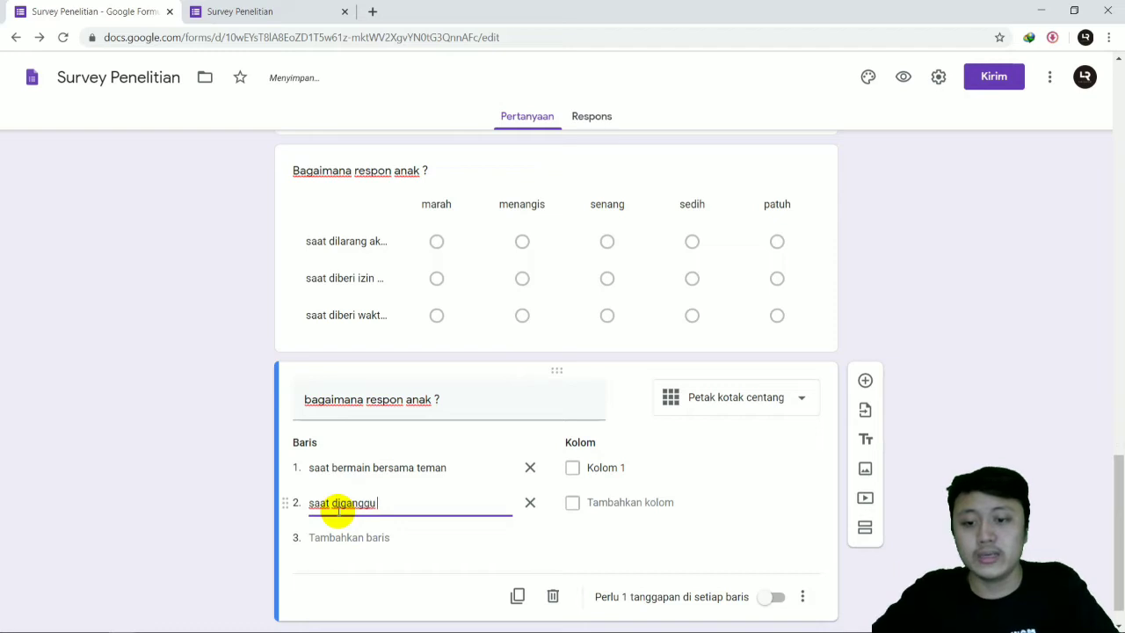
pyautogui.write('saat diganggu bermain internet')
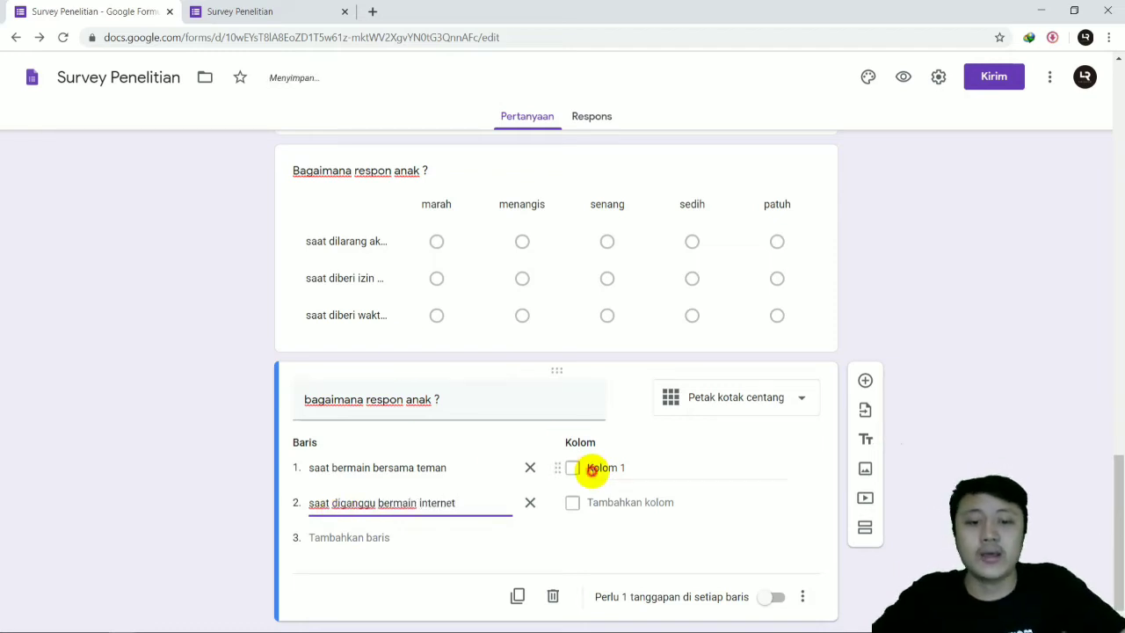
# Step: Fill the checkbox grid's columns with "senang", "sedih", "menikmati", "gembira" and "marah"
pyautogui.click(594, 468)
pyautogui.write('senang')
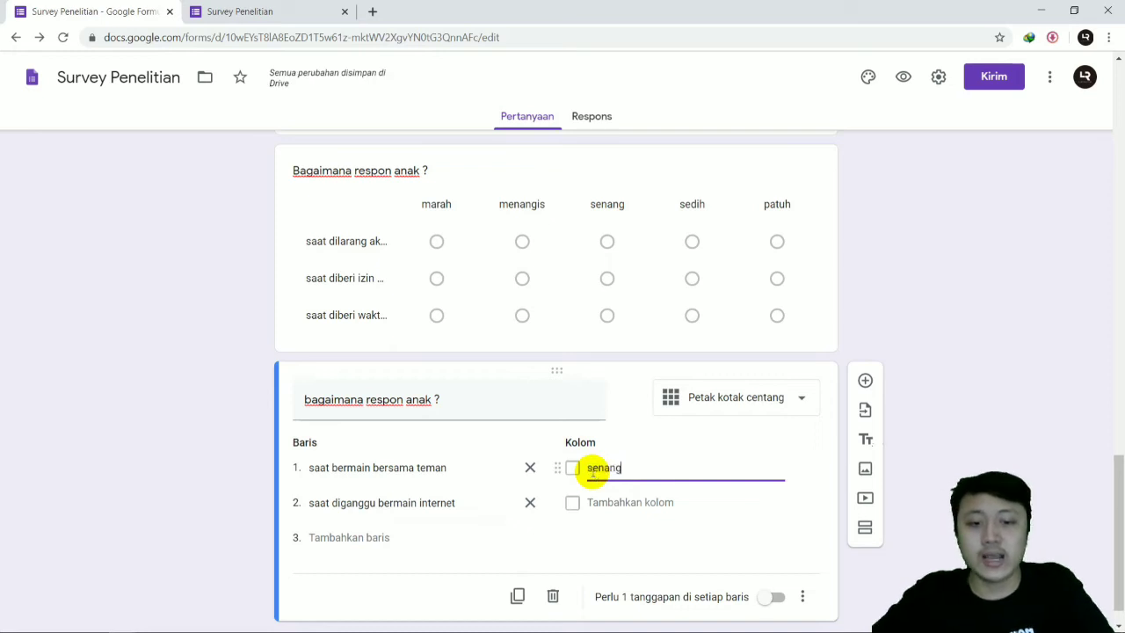
pyautogui.click(584, 501)
pyautogui.write('sen')
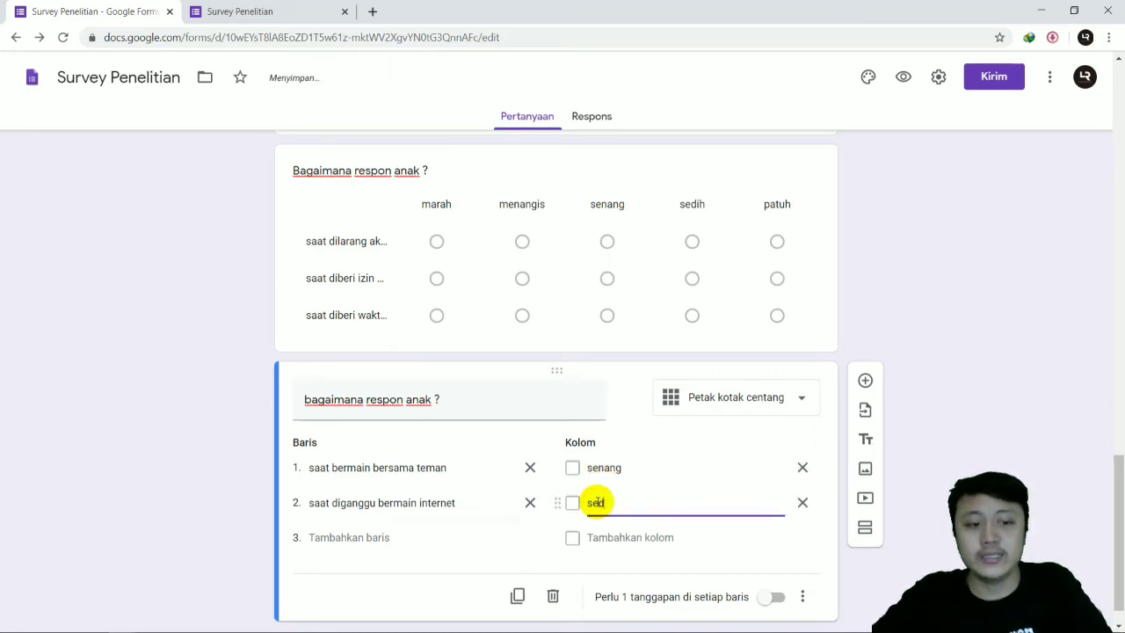
pyautogui.click(605, 537)
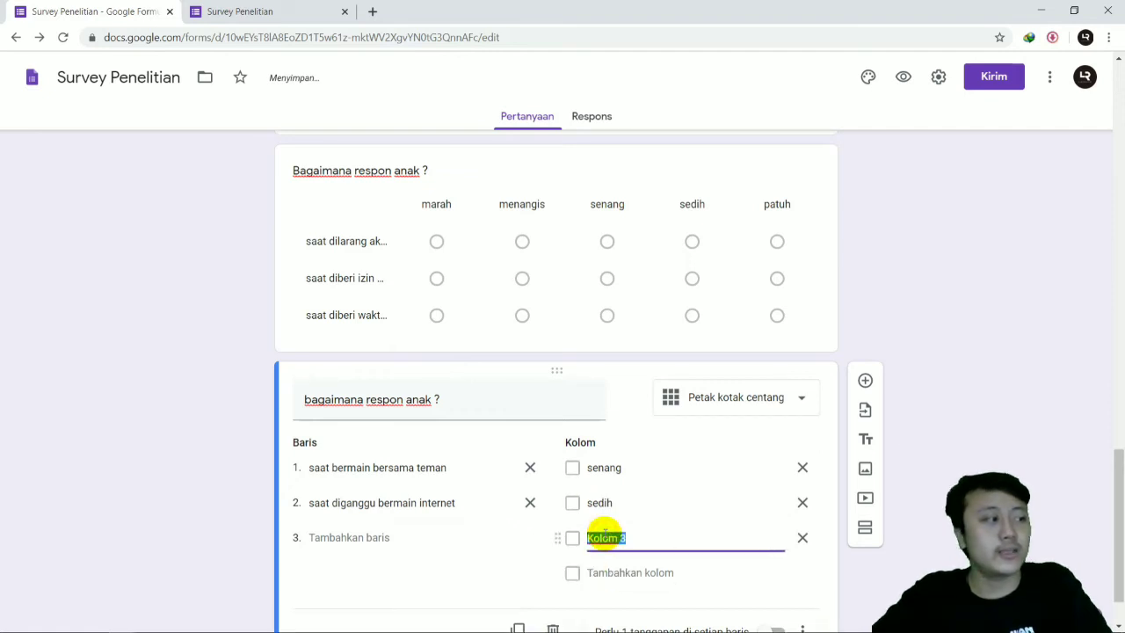
pyautogui.write('menikm')
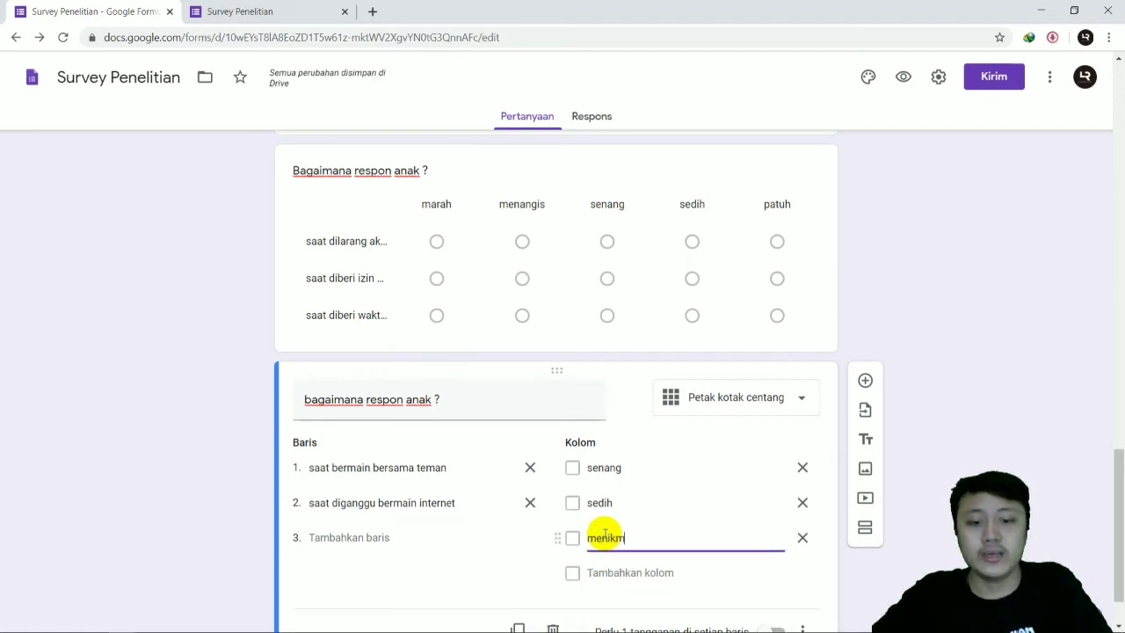
pyautogui.write('ati')
pyautogui.click(612, 578)
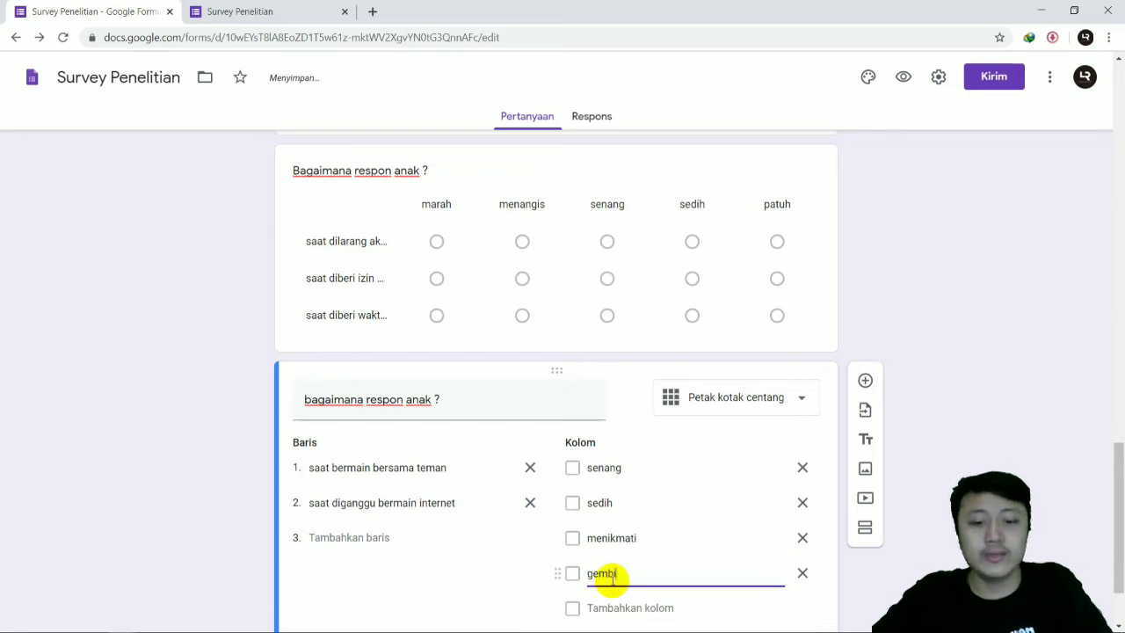
pyautogui.click(612, 606)
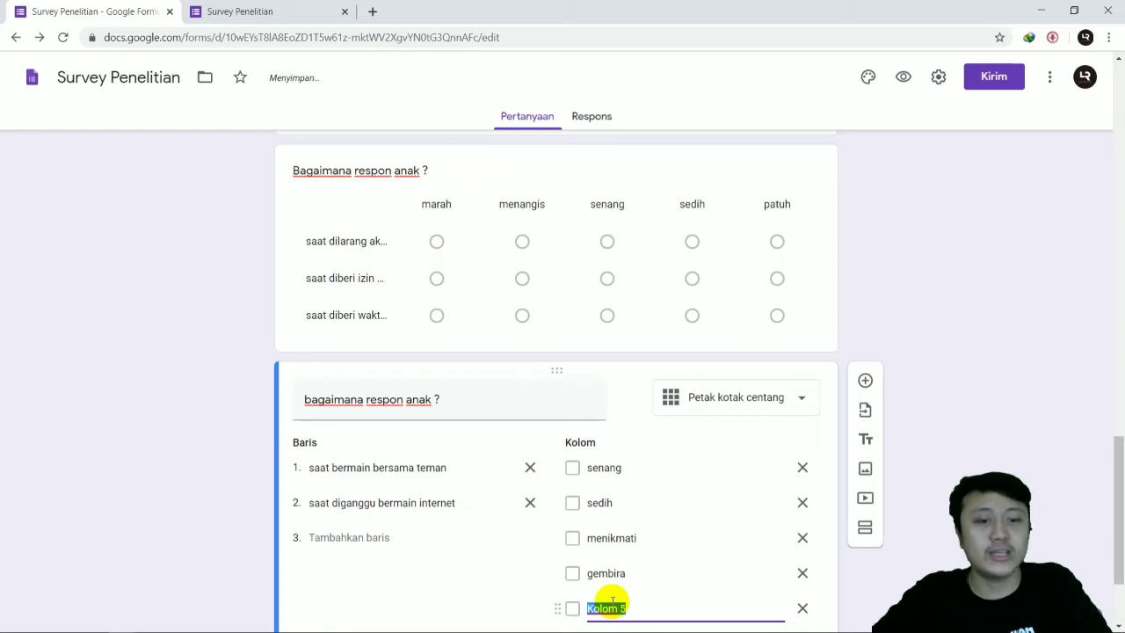
pyautogui.scroll(-2, 624, 536)
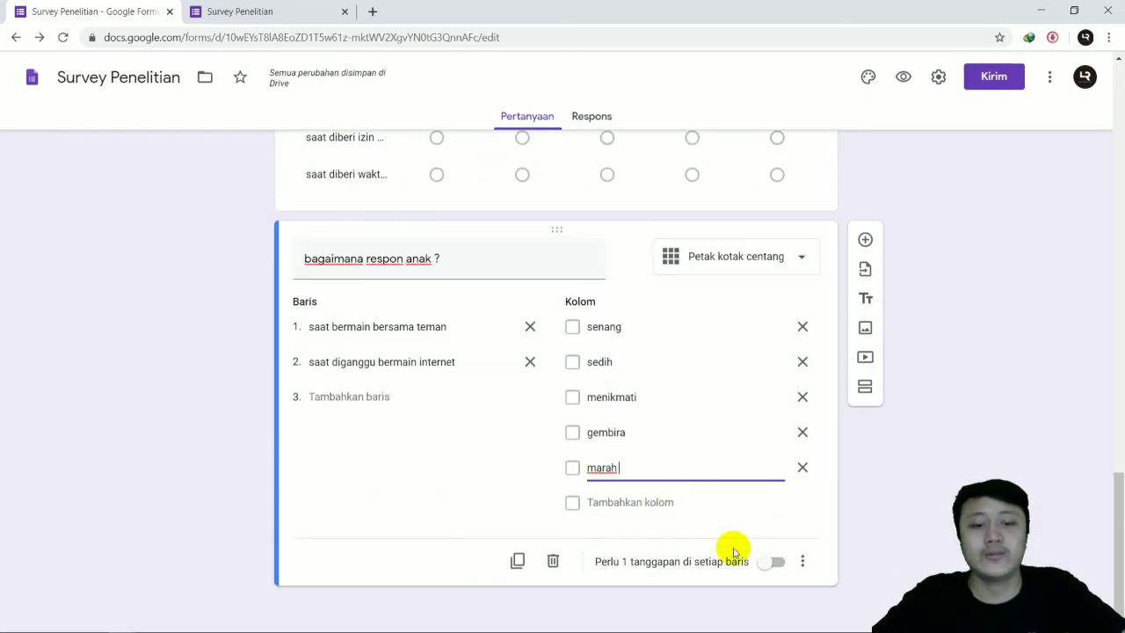
# Step: Require one response in every row of the checkbox grid question
pyautogui.scroll(2, 766, 564)
pyautogui.scroll(-2, 765, 565)
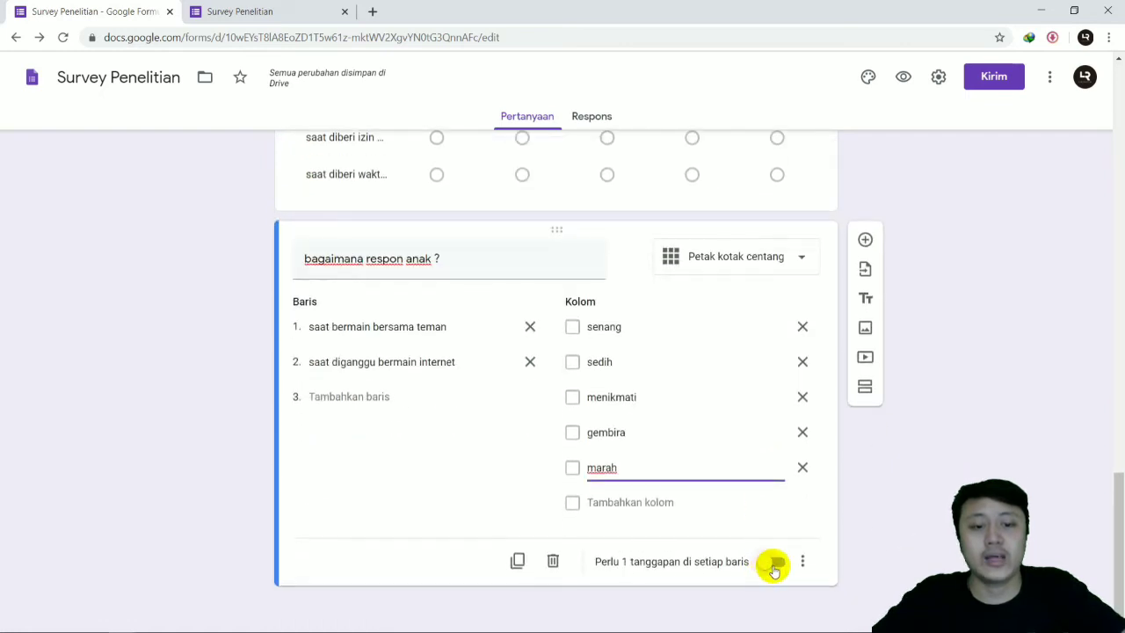
pyautogui.click(773, 565)
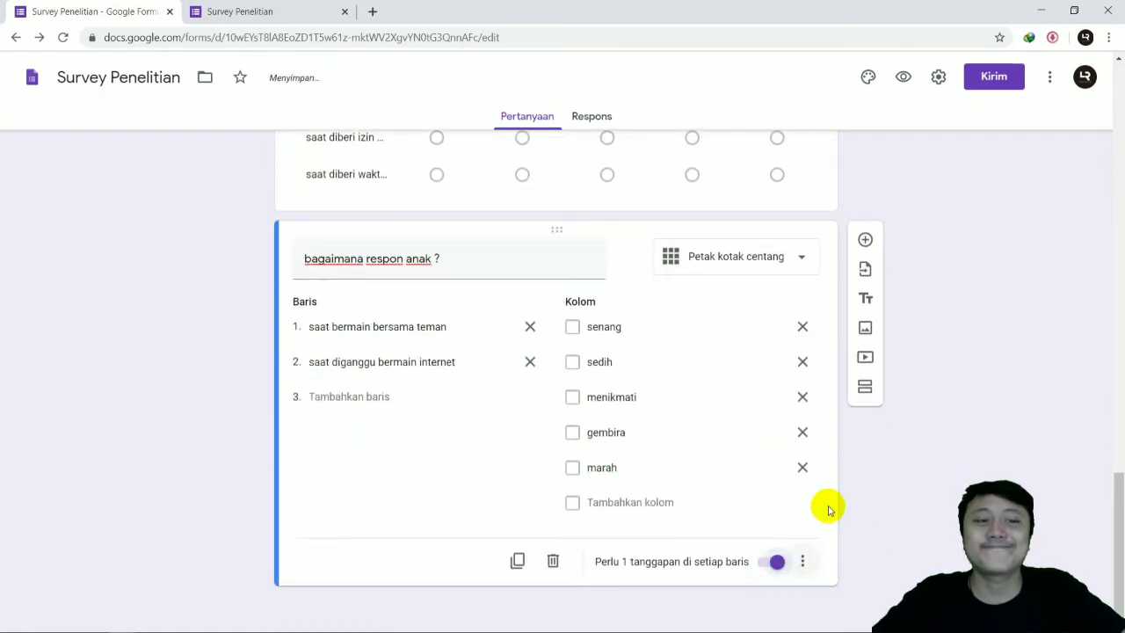
# Step: Switch to the survey preview and reload it, discarding the answers already entered
pyautogui.scroll(1, 535, 307)
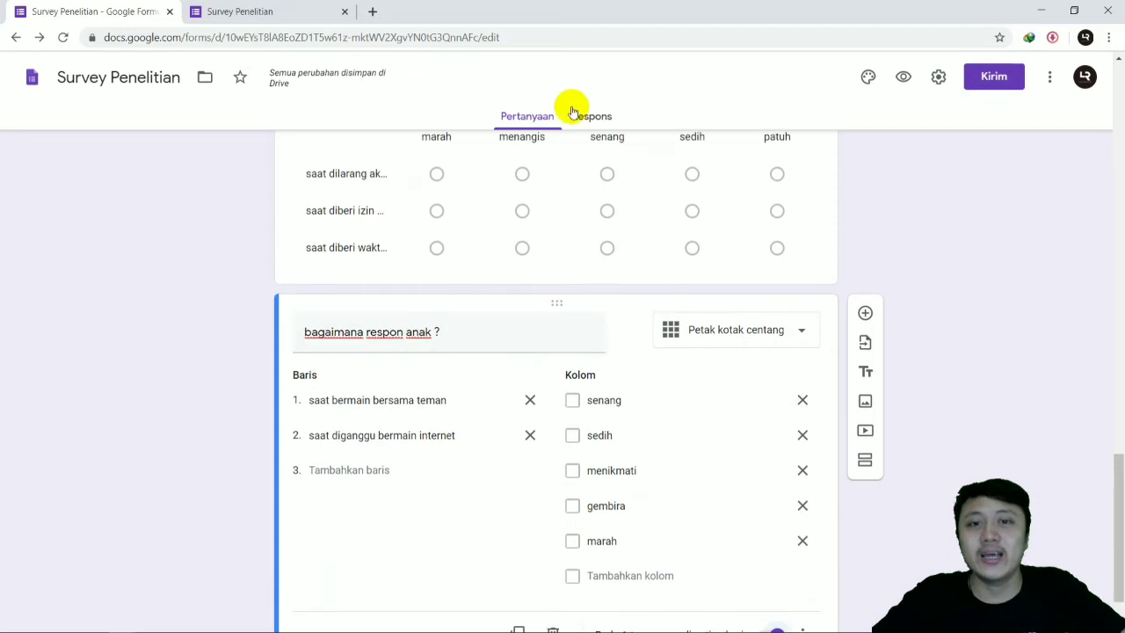
pyautogui.click(265, 7)
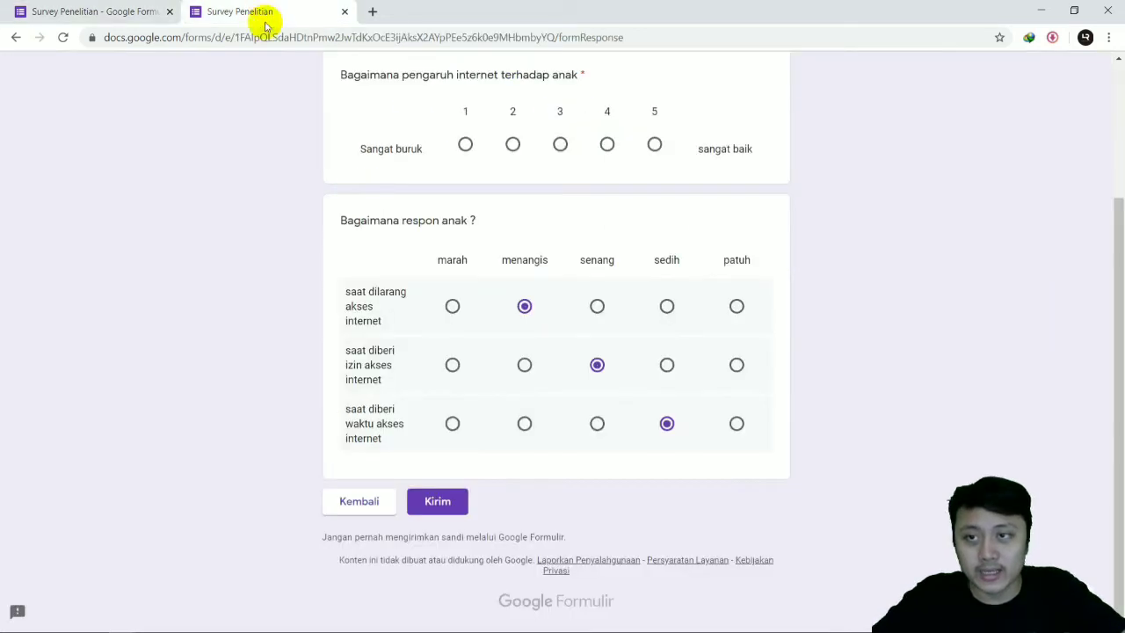
pyautogui.click(62, 37)
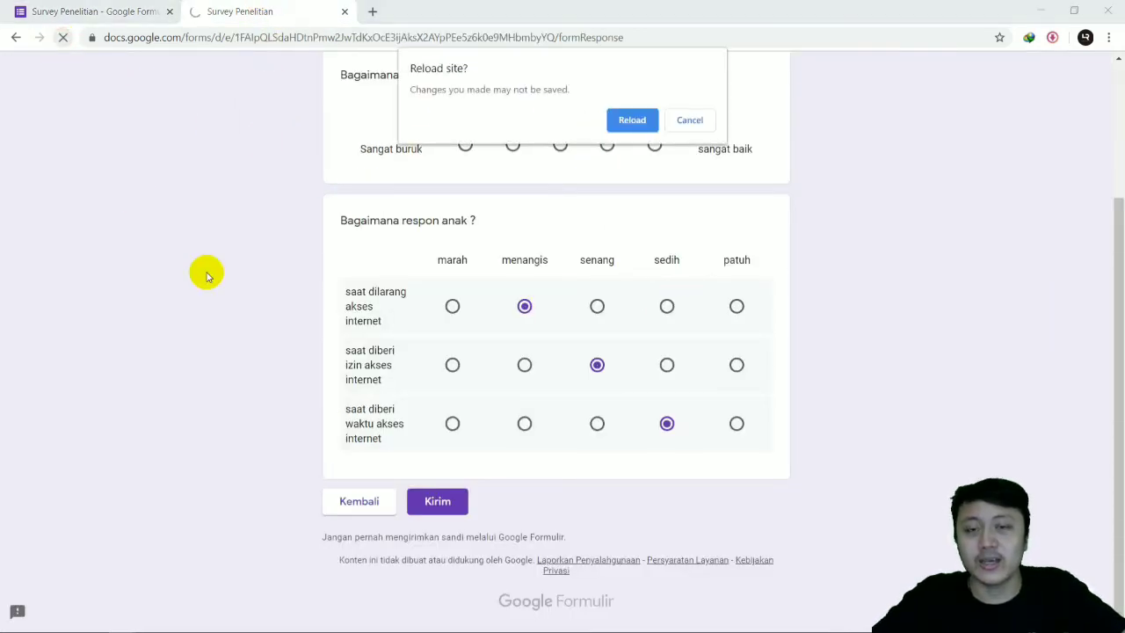
pyautogui.click(620, 118)
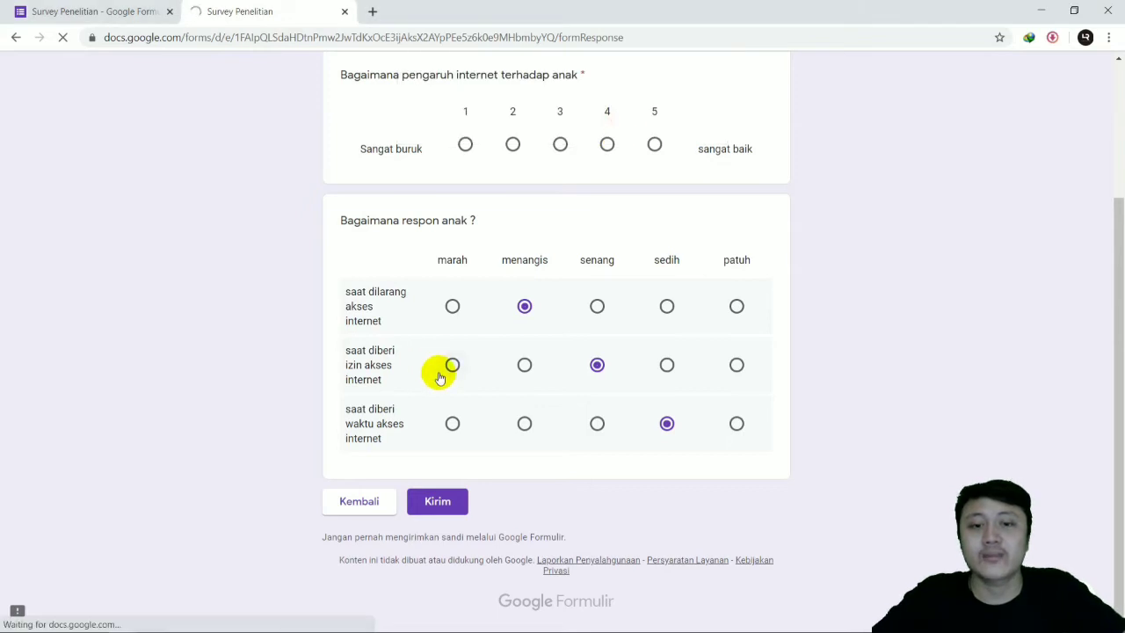
# Step: Enter "a" as both the respondent name and the birthplace and date answer, and choose "Ya" for the under-5 question
pyautogui.scroll(-1, 431, 286)
pyautogui.click(409, 226)
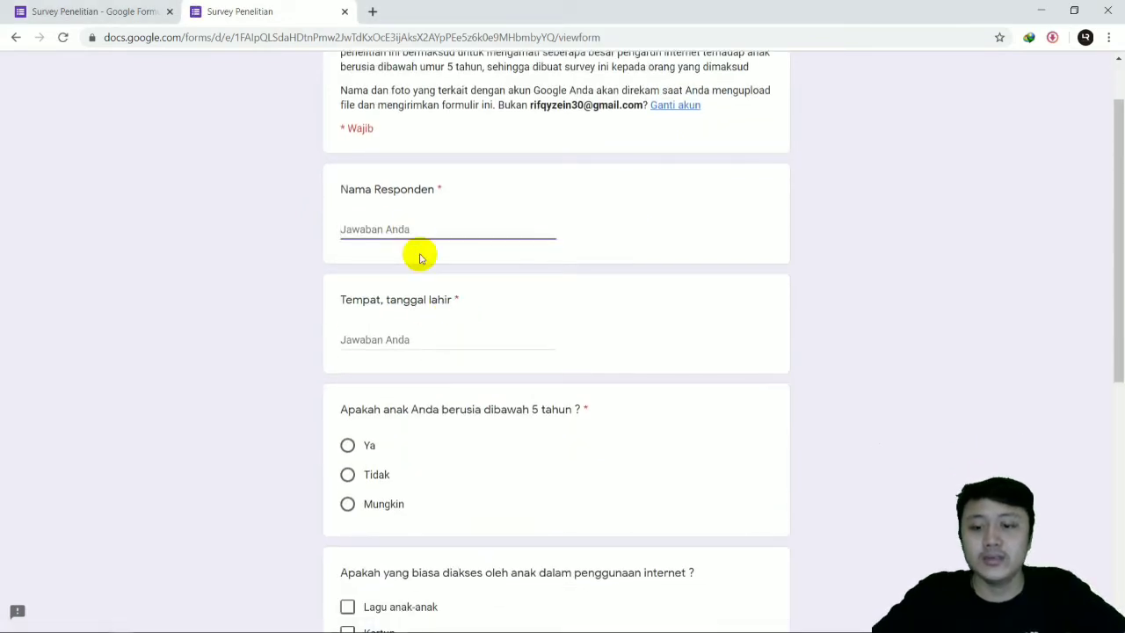
pyautogui.write('a')
pyautogui.click(417, 343)
pyautogui.write('a')
pyautogui.click(355, 445)
pyautogui.scroll(-2, 400, 422)
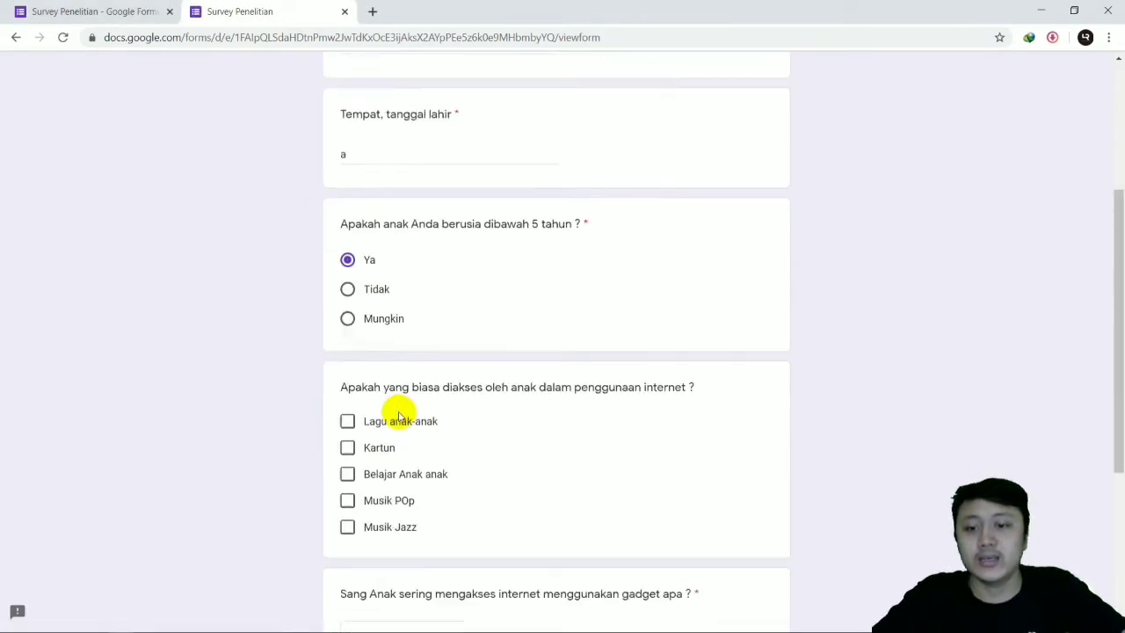
# Step: Select "Lagu anak-anak" as accessed content and "Laptop" as the gadget, and continue to the next section
pyautogui.scroll(-2, 398, 416)
pyautogui.click(347, 314)
pyautogui.scroll(-3, 369, 492)
pyautogui.click(386, 334)
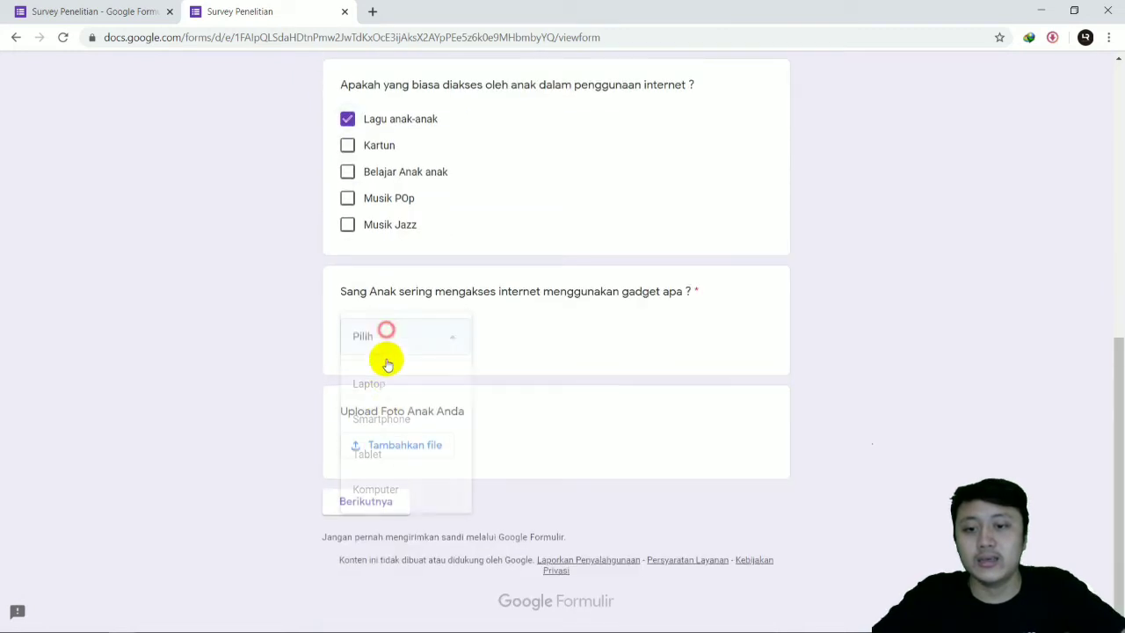
pyautogui.click(386, 384)
pyautogui.click(367, 499)
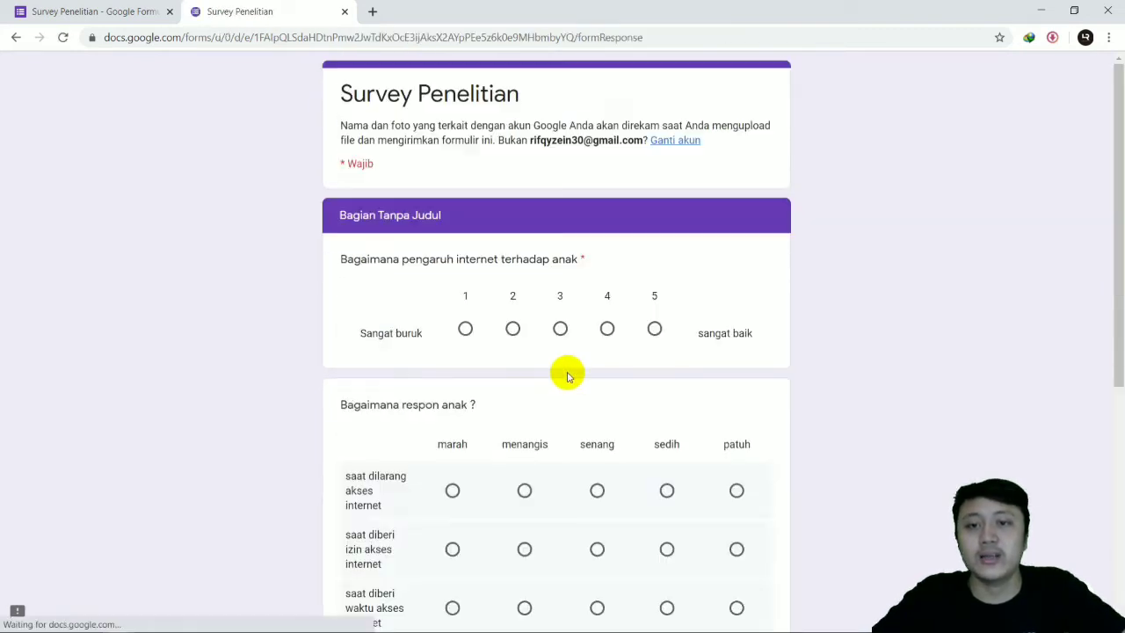
# Step: Select all five responses in the checkbox grid's "saat bermain bersama teman" row
pyautogui.scroll(-5, 565, 276)
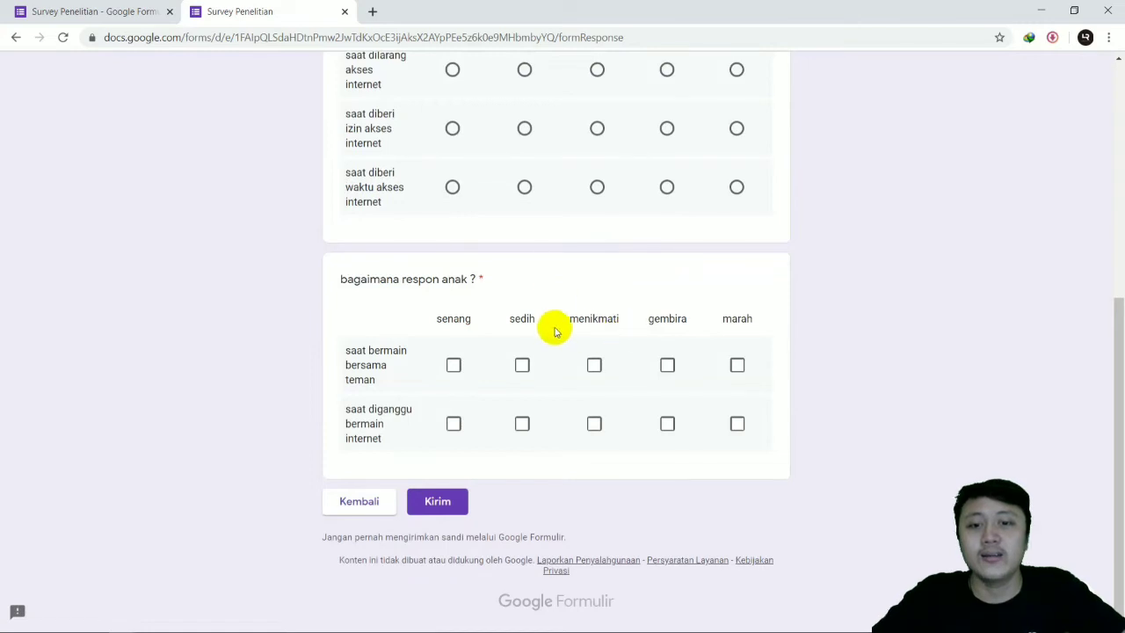
pyautogui.scroll(1, 554, 332)
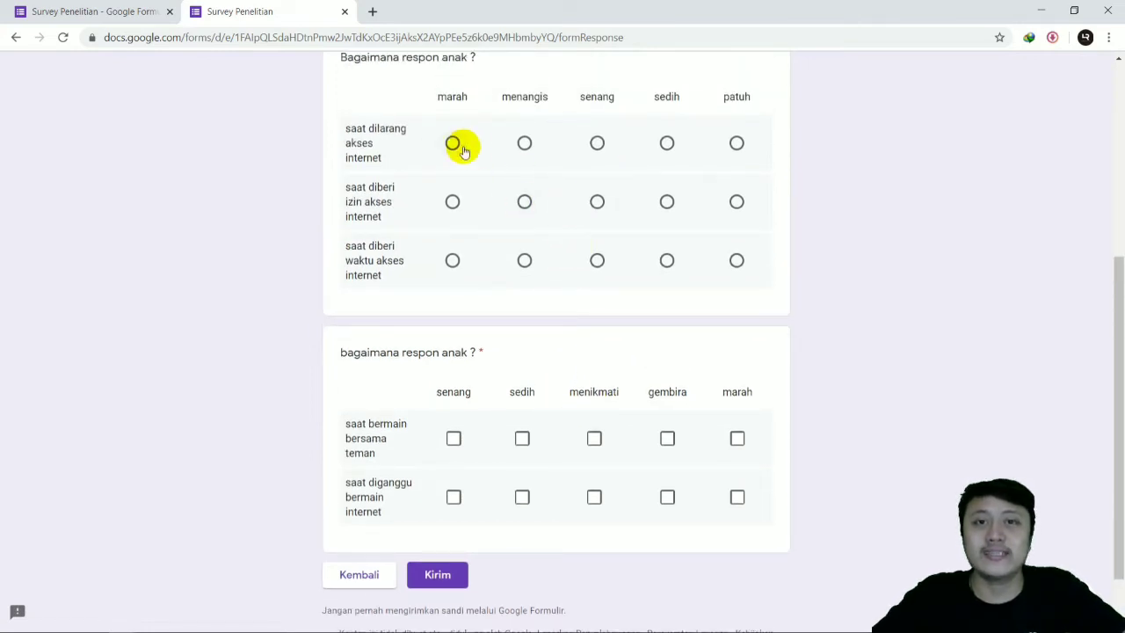
pyautogui.click(454, 438)
pyautogui.click(522, 438)
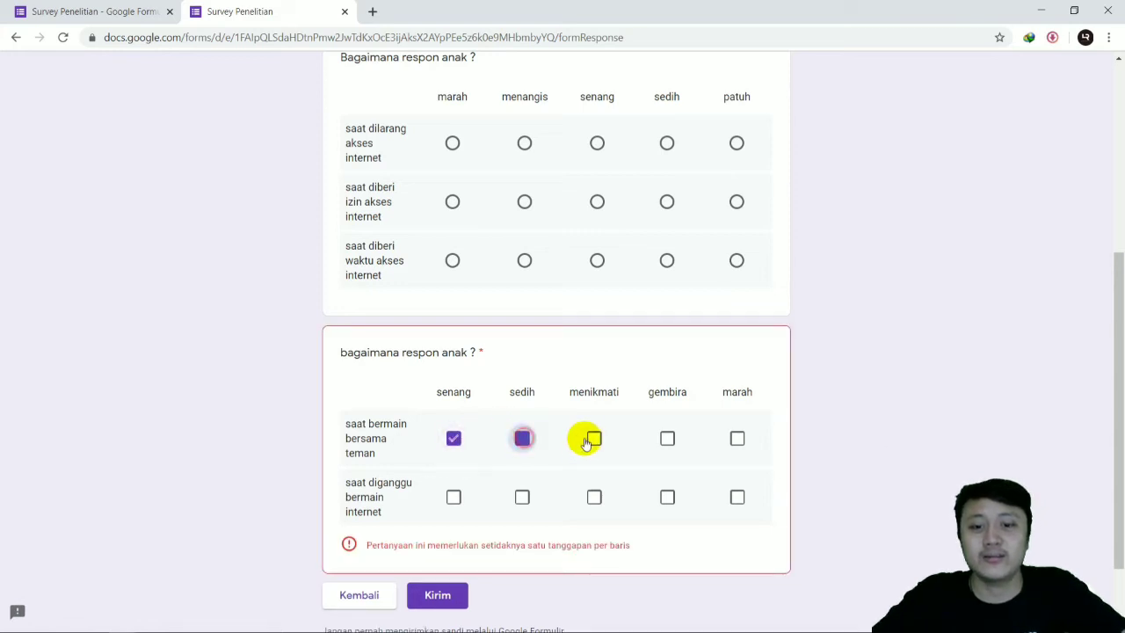
pyautogui.click(594, 438)
pyautogui.click(667, 438)
pyautogui.click(736, 439)
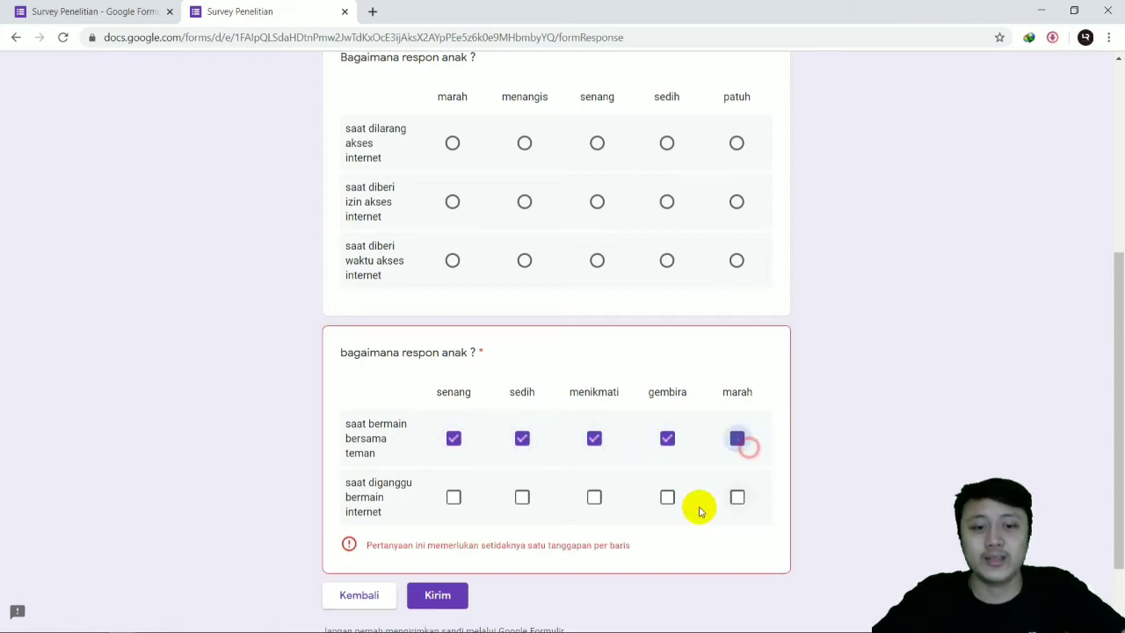
# Step: Select all five responses in the checkbox grid's "saat diganggu bermain internet" row
pyautogui.click(453, 496)
pyautogui.click(521, 497)
pyautogui.click(594, 497)
pyautogui.click(667, 497)
pyautogui.click(736, 497)
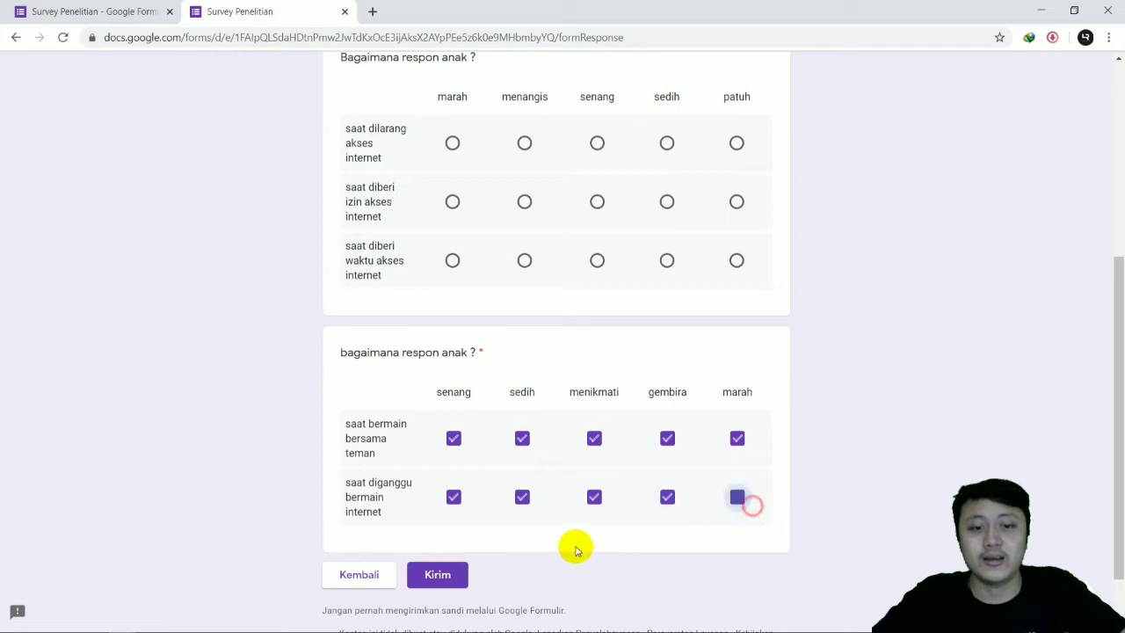
# Step: Deselect "sedih" and "menikmati" in the checkbox grid's first row, and "sedih" and "gembira" in its second row
pyautogui.click(522, 438)
pyautogui.click(606, 441)
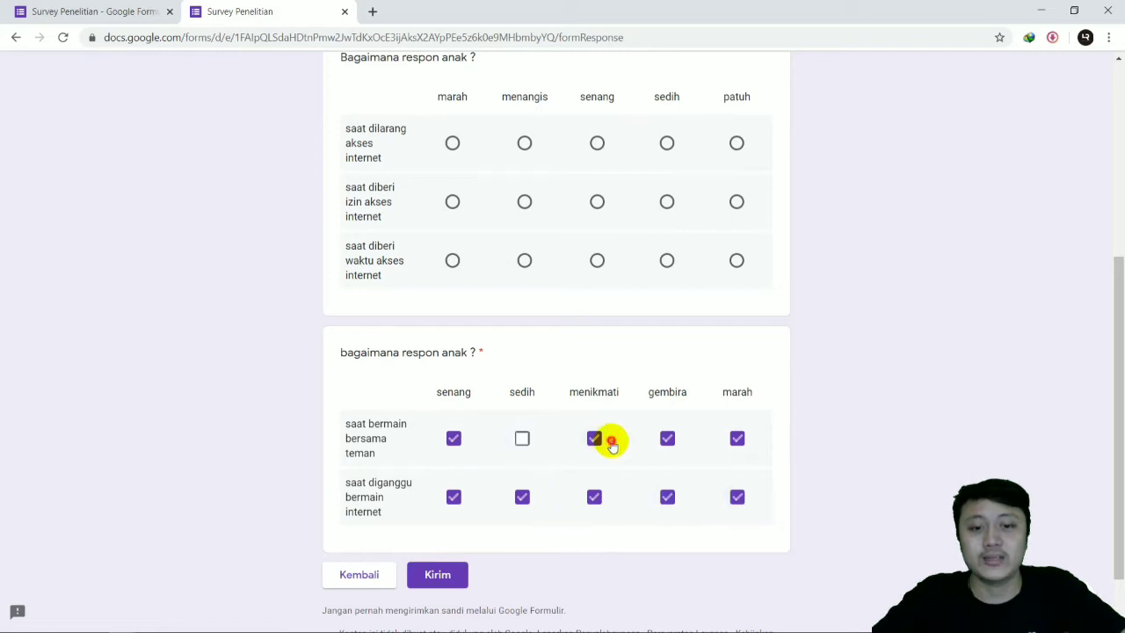
pyautogui.click(522, 498)
pyautogui.click(665, 499)
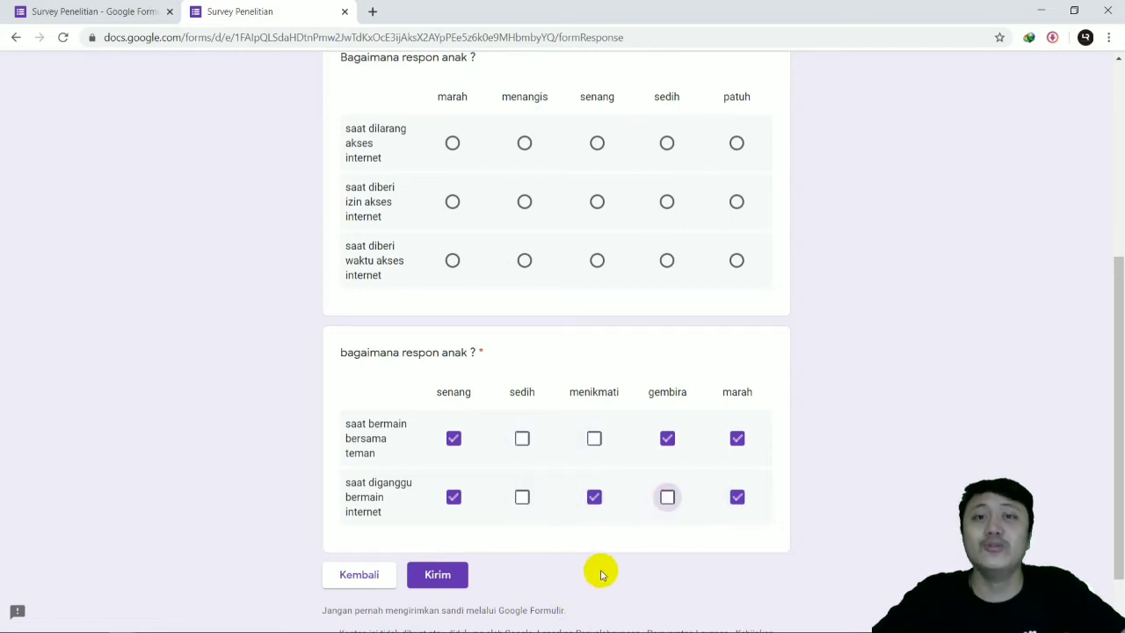
pyautogui.click(602, 506)
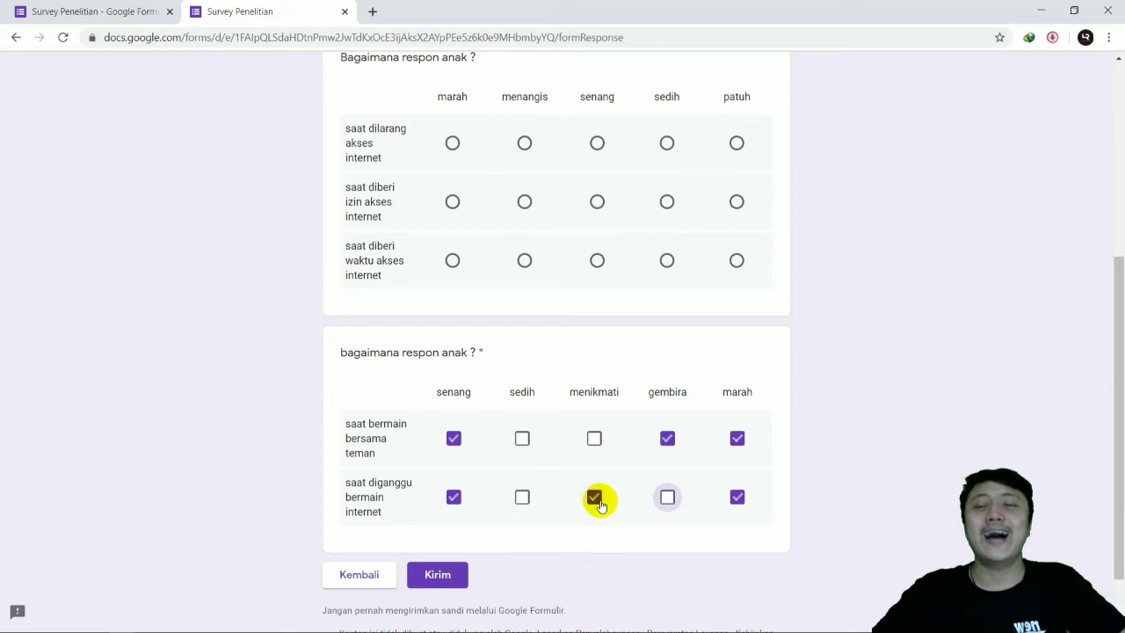
# Step: Return to the form editor and change the checkbox grid question's type to "Tanggal"
pyautogui.click(77, 12)
pyautogui.scroll(-1, 716, 295)
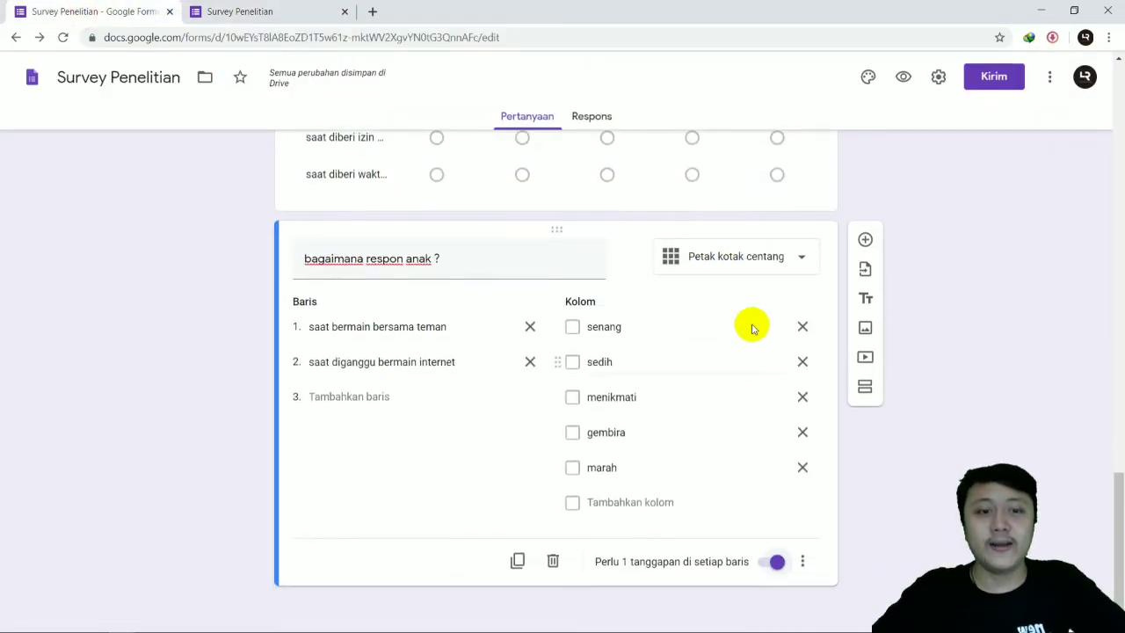
pyautogui.click(764, 258)
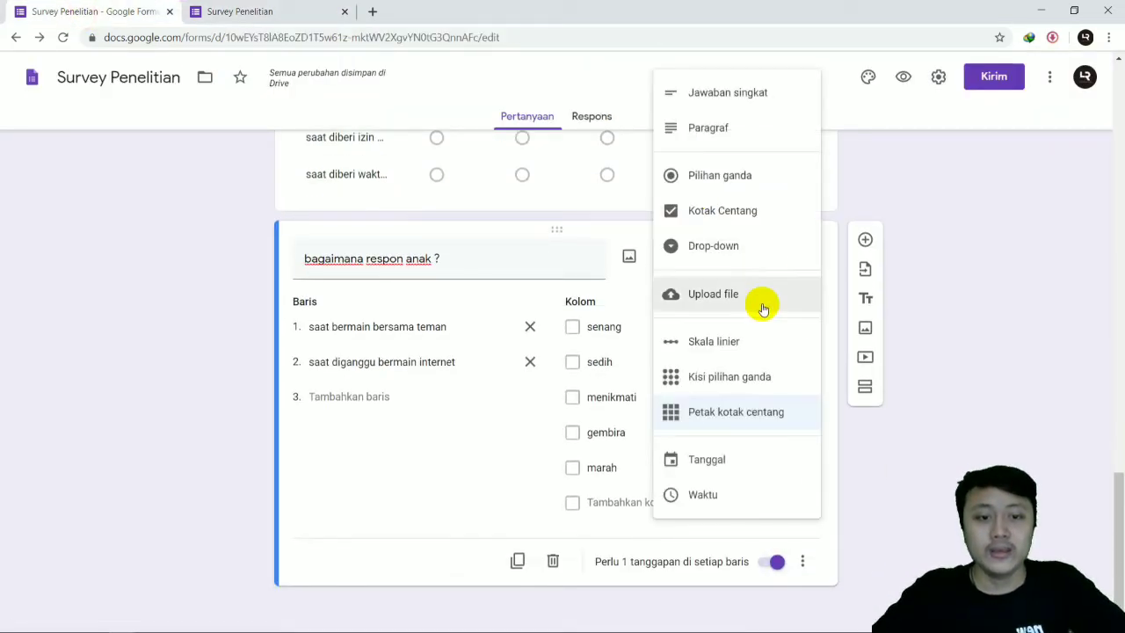
pyautogui.click(744, 466)
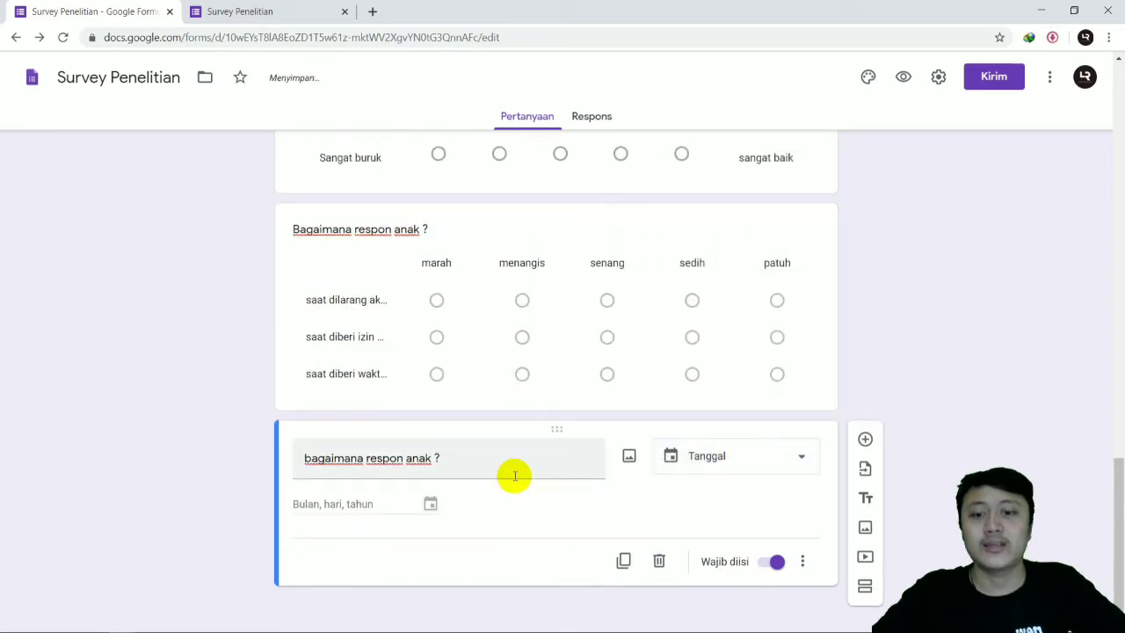
# Step: Change the last question's type back to "Petak kotak centang"
pyautogui.tripleClick(456, 457)
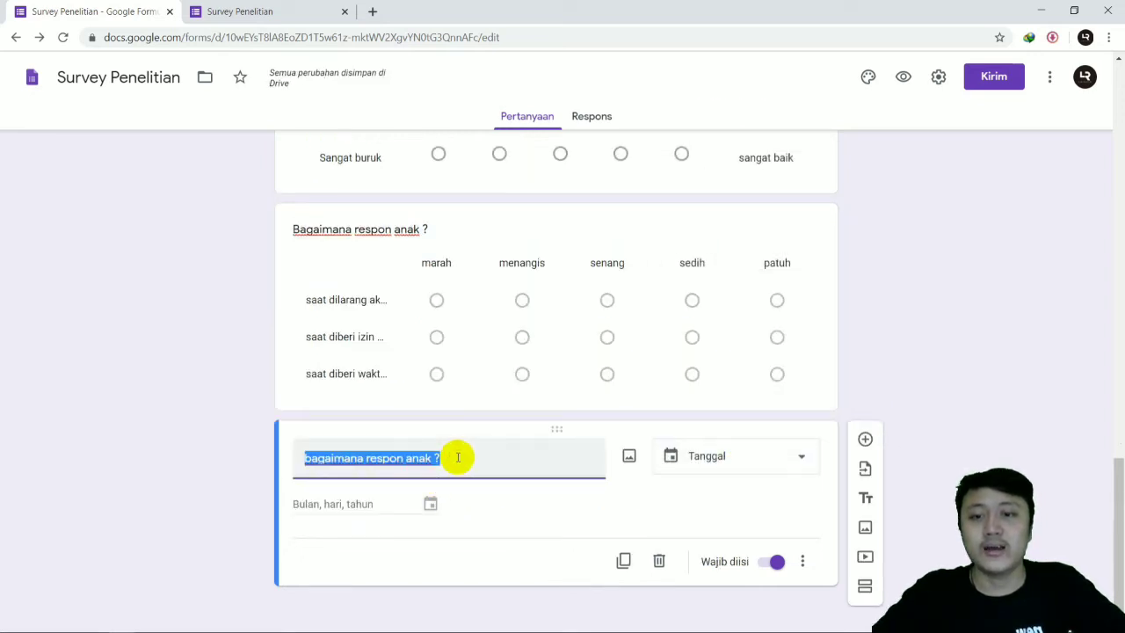
pyautogui.click(748, 455)
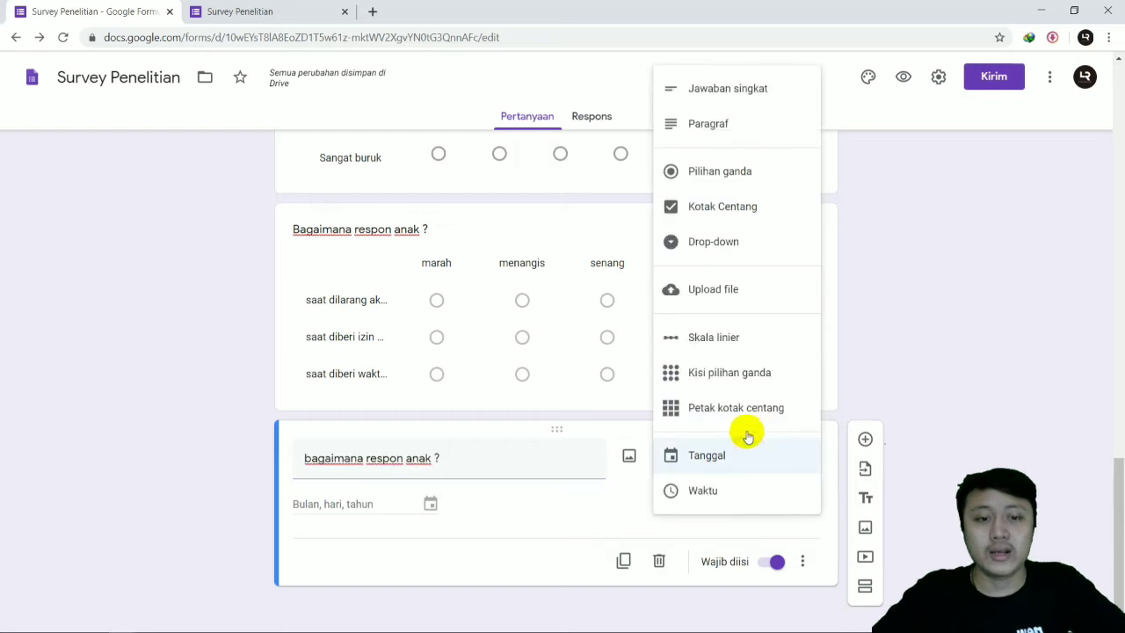
pyautogui.click(741, 411)
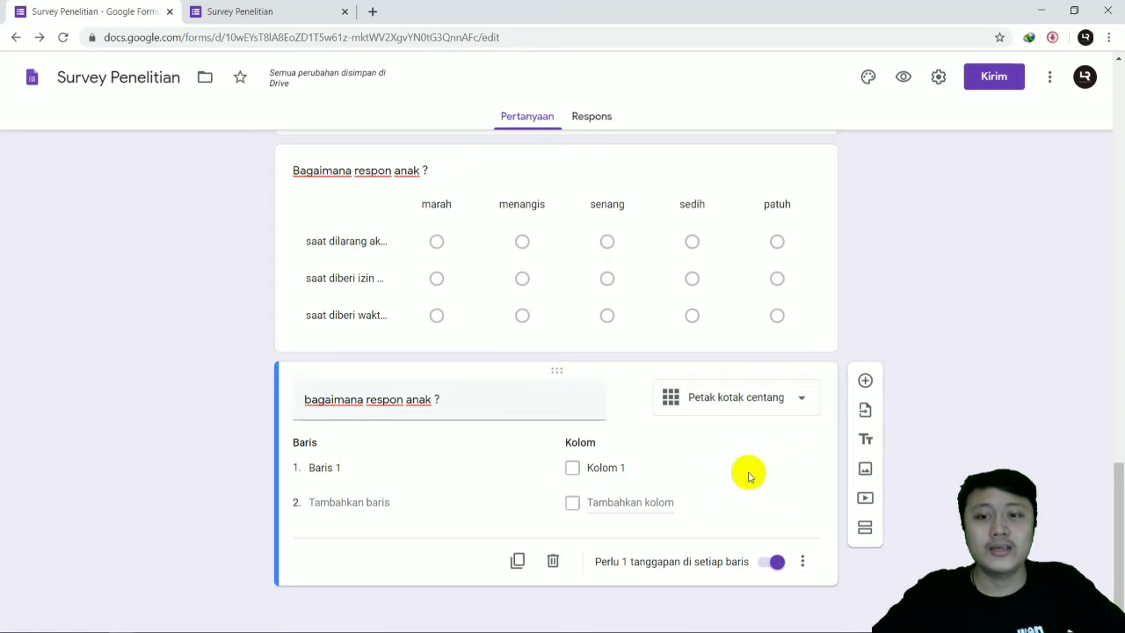
# Step: Switch the last question to "Kisi pilihan ganda" and return it to "Petak kotak centang"
pyautogui.click(748, 396)
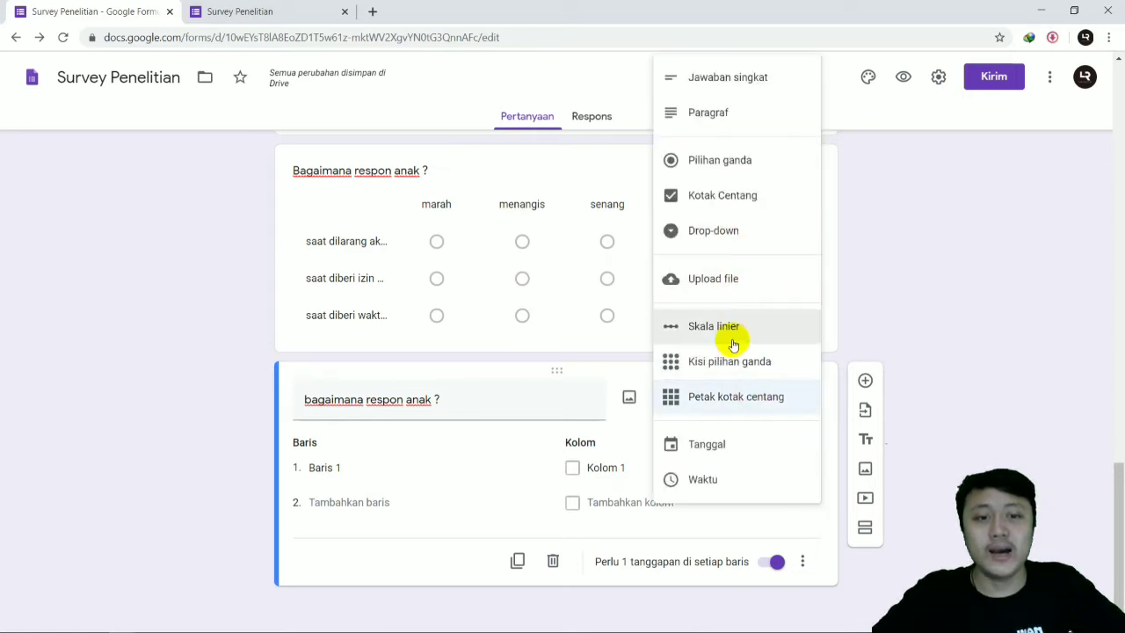
pyautogui.click(739, 370)
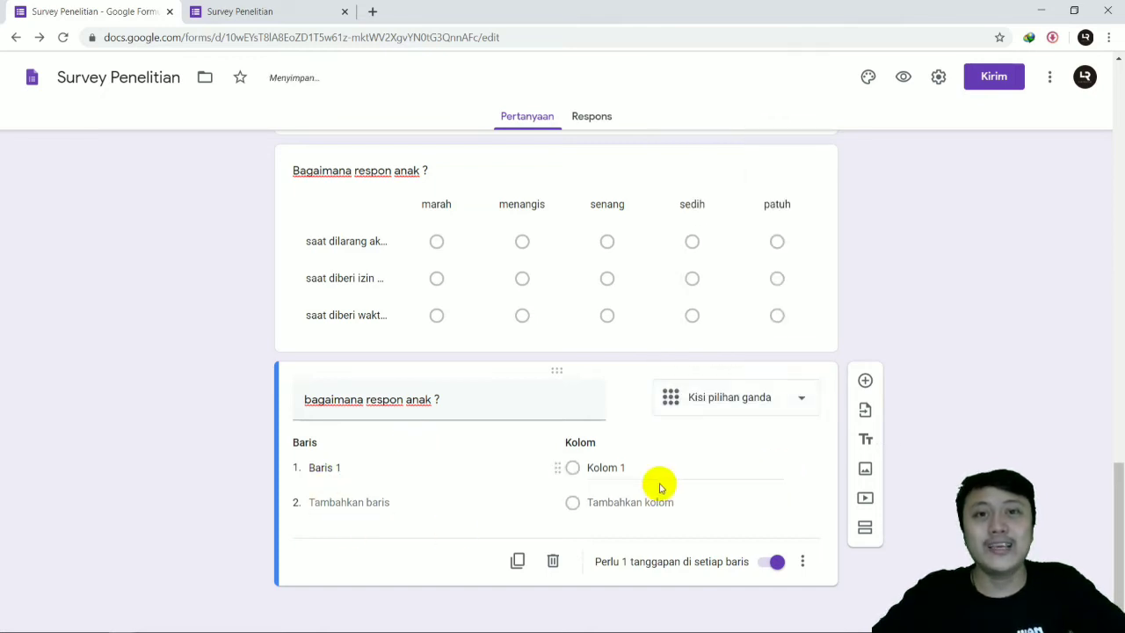
pyautogui.click(703, 396)
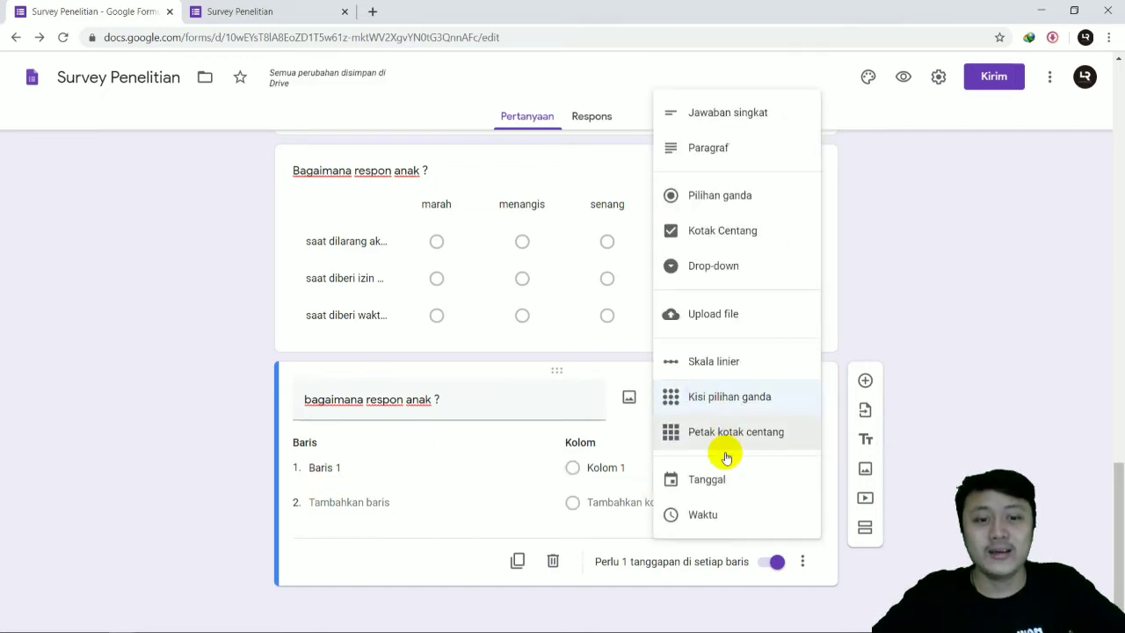
pyautogui.click(732, 431)
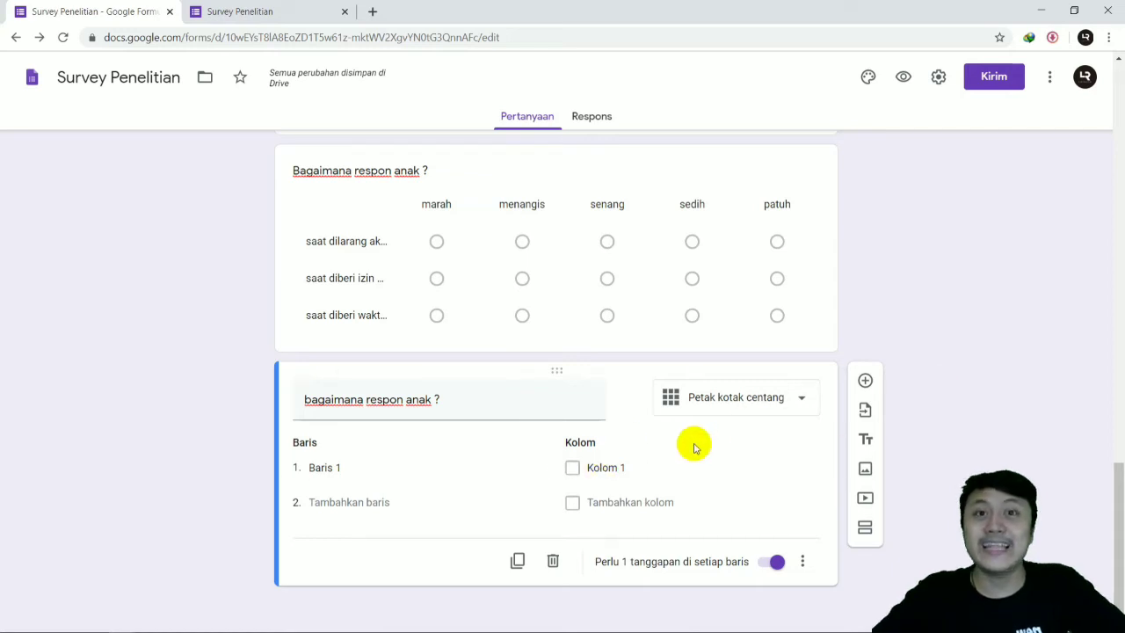
# Step: Add a required "Tanggal" question titled "tanggal berapa sekarang" at the end of the form
pyautogui.click(865, 380)
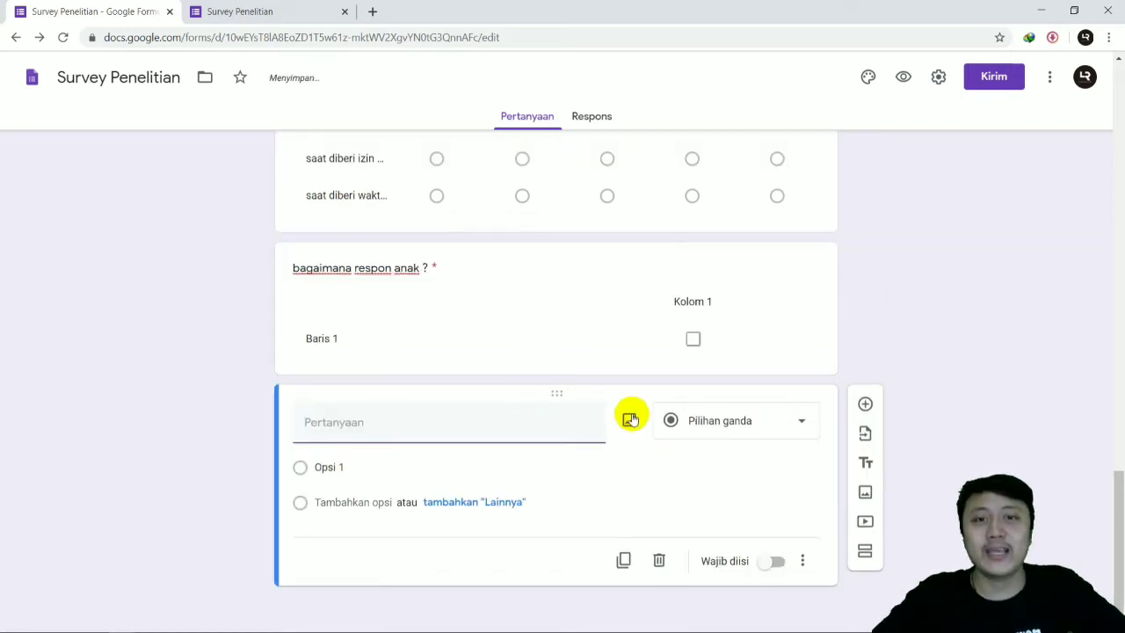
pyautogui.click(705, 425)
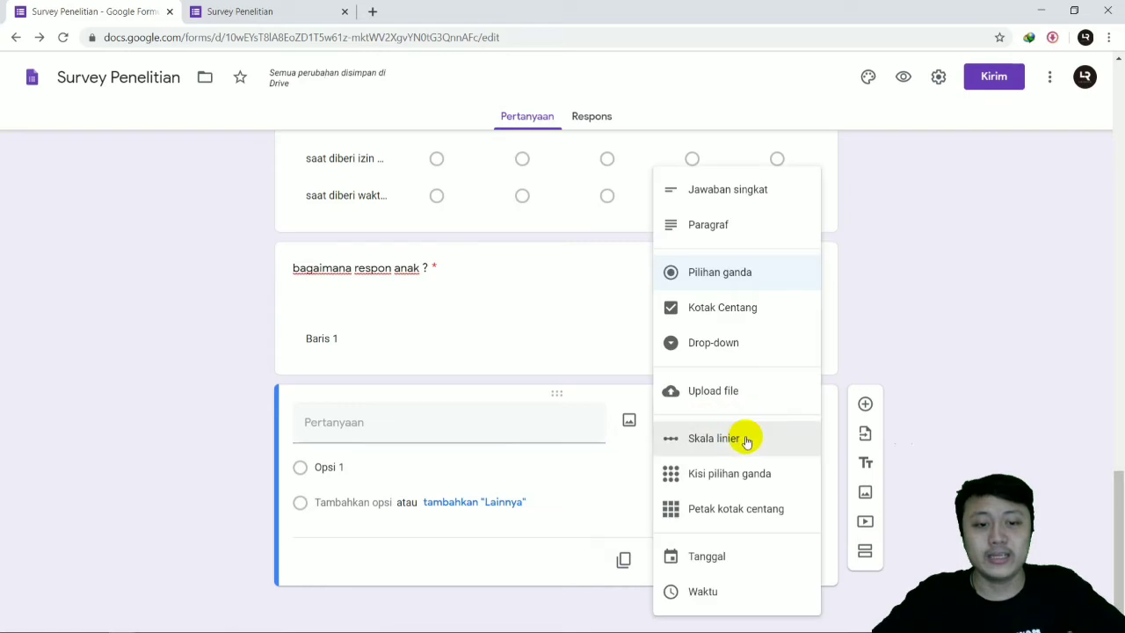
pyautogui.click(685, 555)
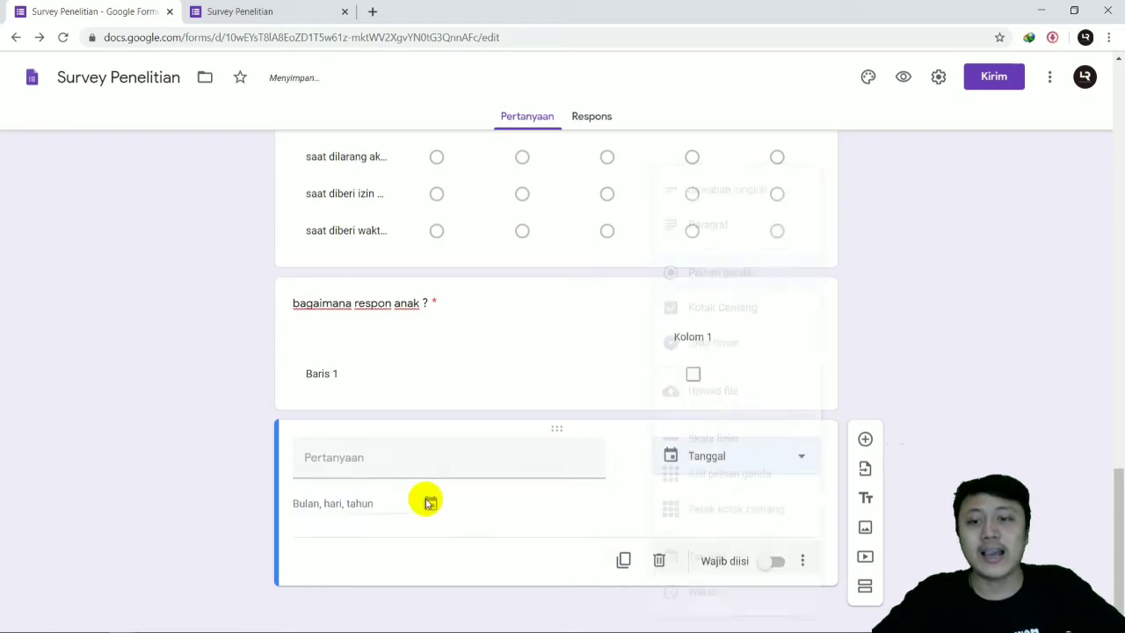
pyautogui.click(364, 456)
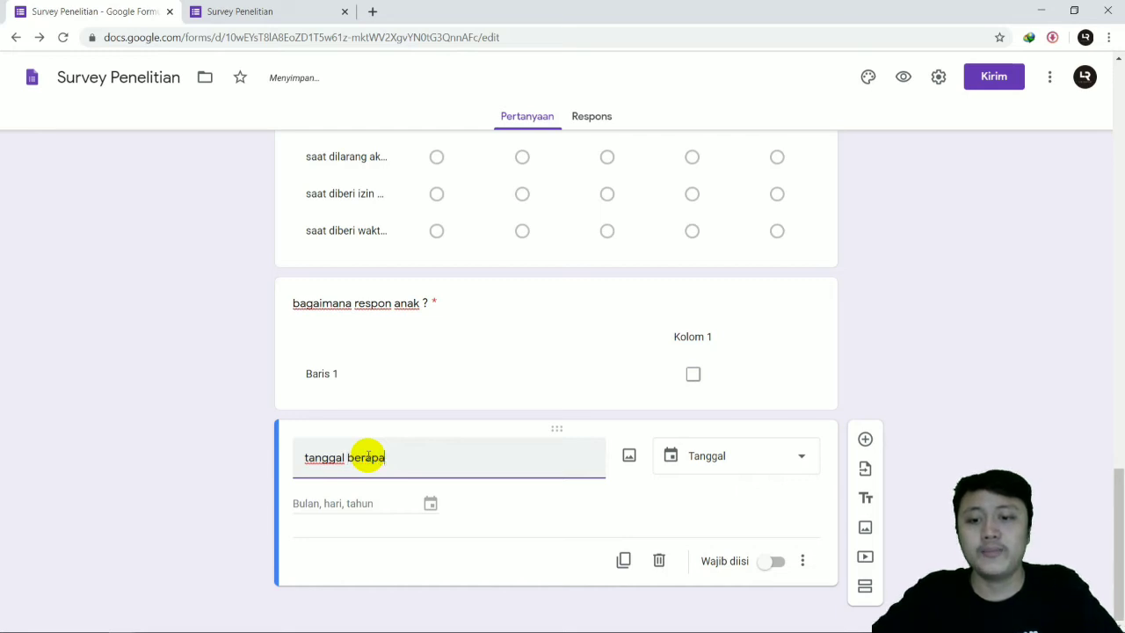
pyautogui.write('sekarang')
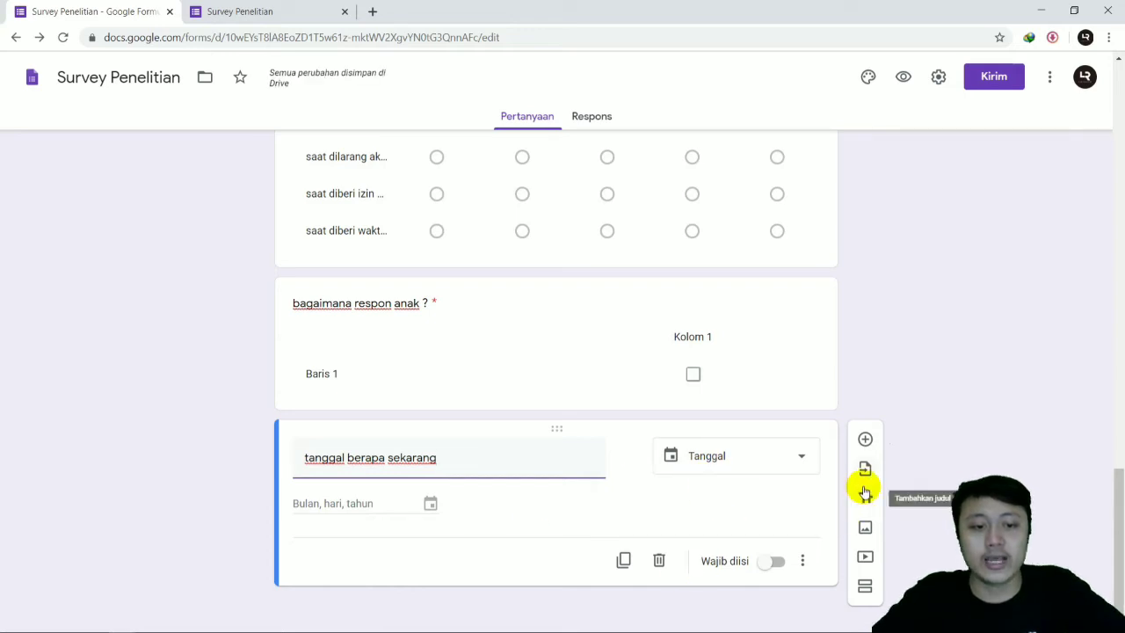
pyautogui.click(782, 564)
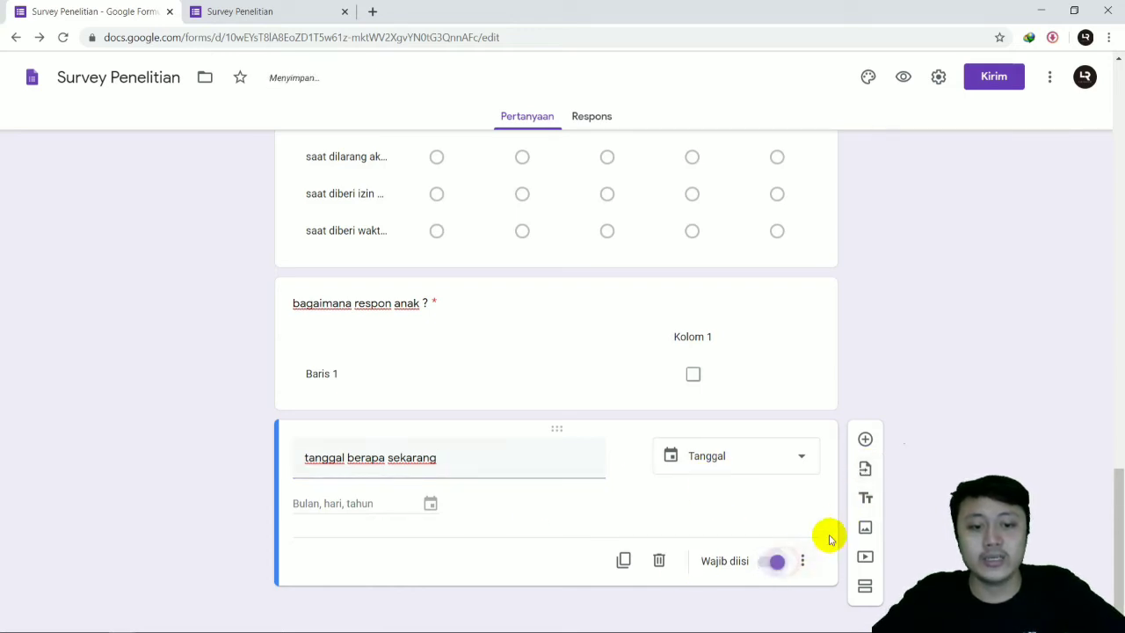
# Step: Add a "Waktu" question titled "waktu tidur anak" after the date question
pyautogui.click(864, 440)
pyautogui.click(788, 422)
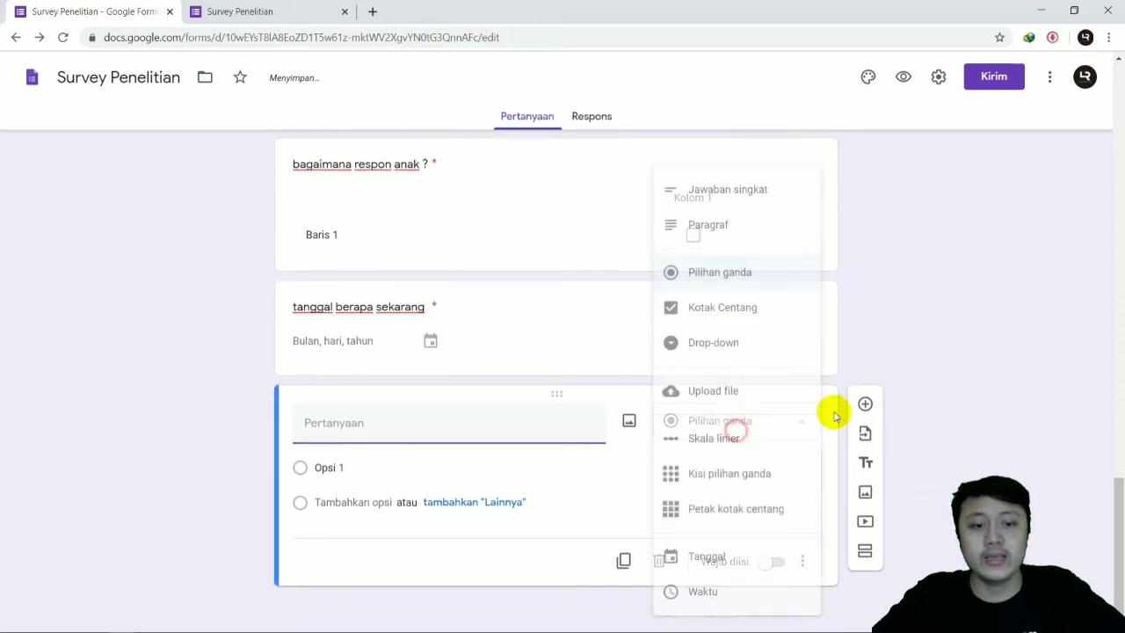
pyautogui.click(716, 594)
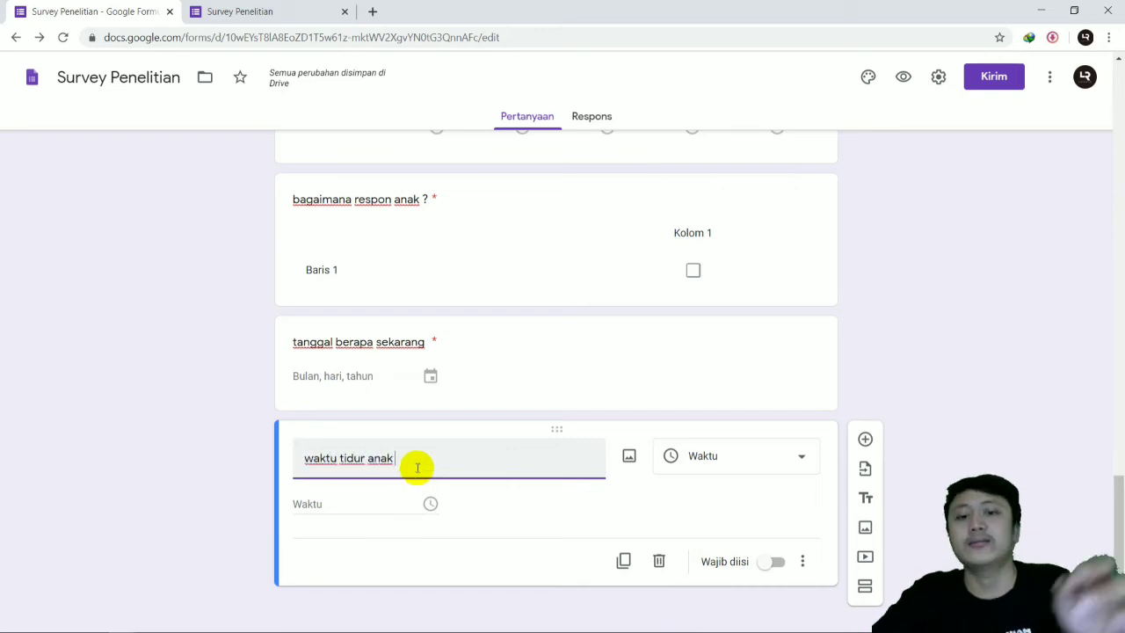
pyautogui.click(710, 456)
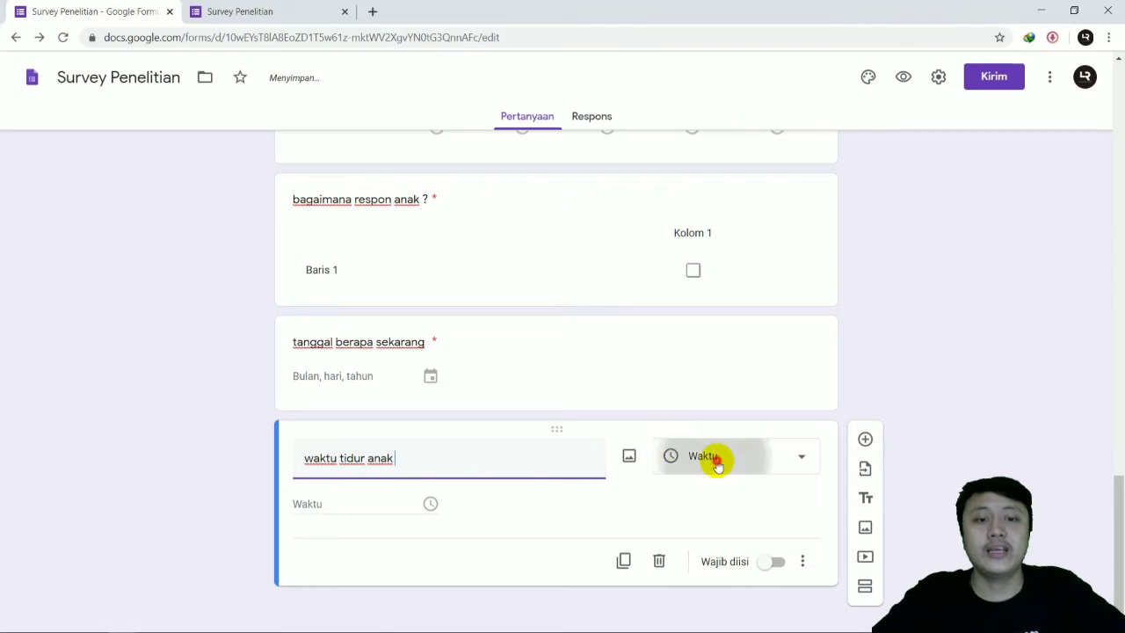
pyautogui.click(647, 522)
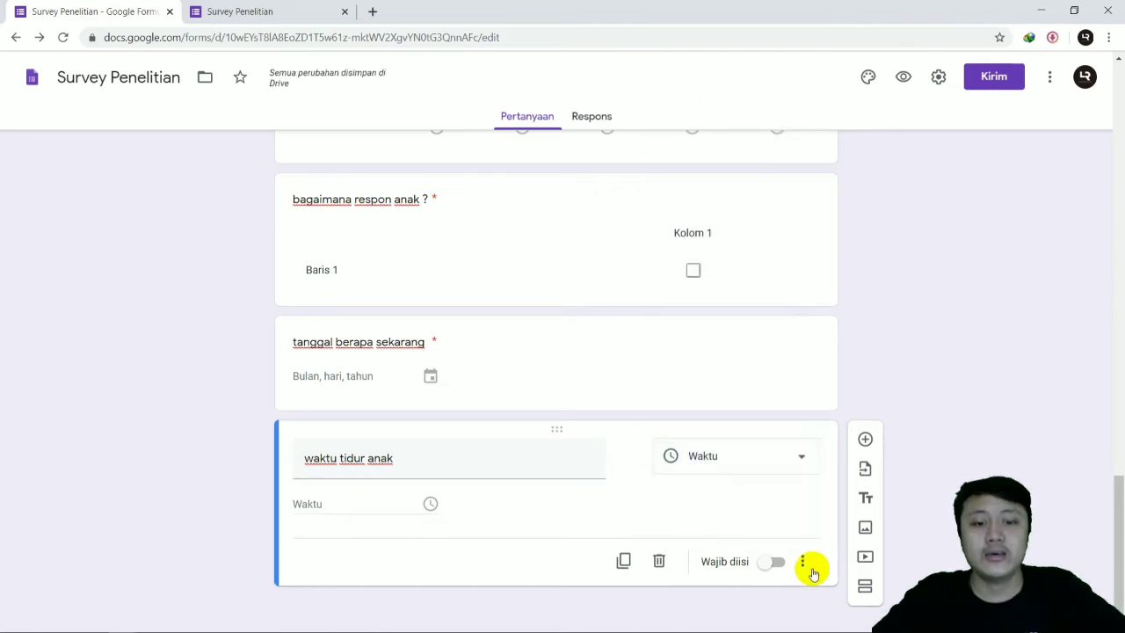
# Step: Set the answer type of "waktu tidur anak" to "Durasi" and make the question required
pyautogui.click(802, 564)
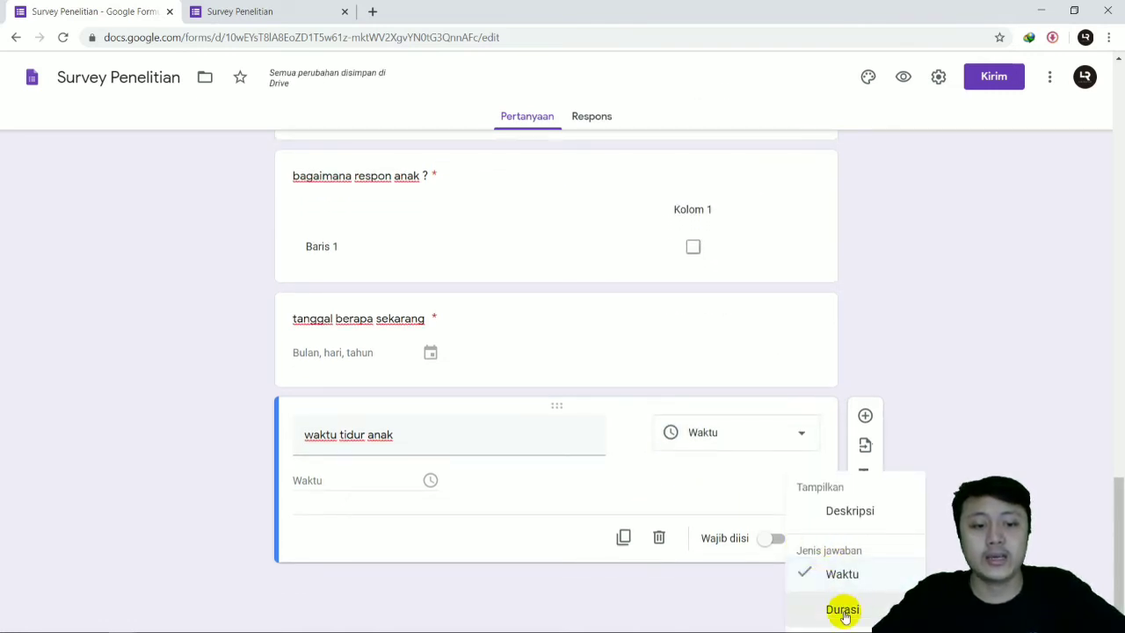
pyautogui.click(842, 610)
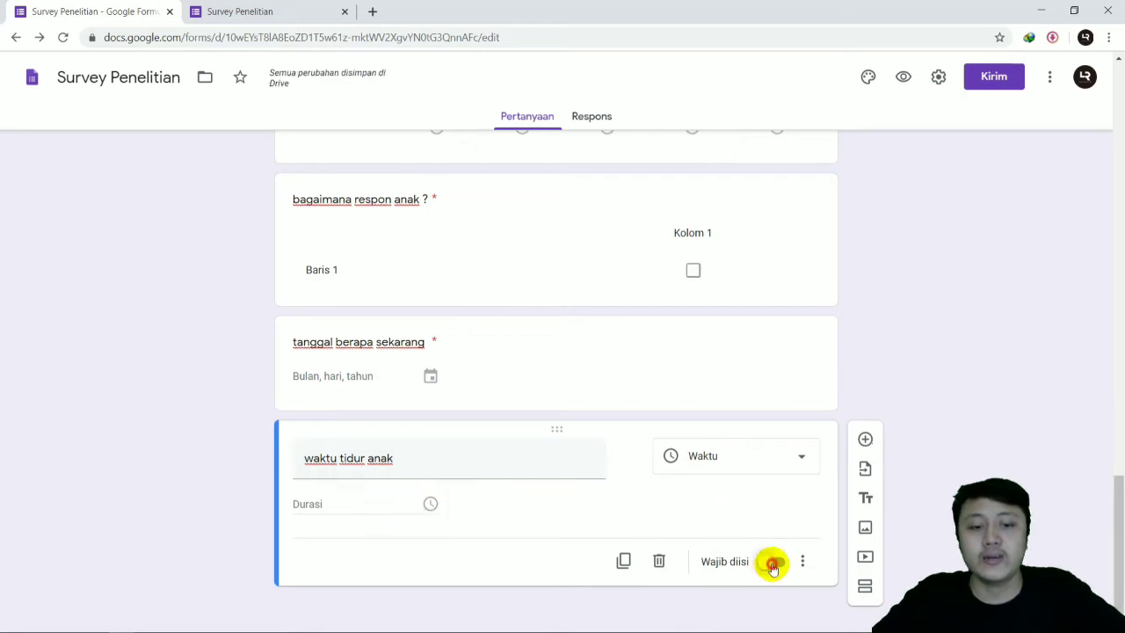
pyautogui.click(772, 565)
# Step: Name the checkbox grid's rows "saat bermain bersama teman" and "saat bermain internet"
pyautogui.scroll(2, 653, 366)
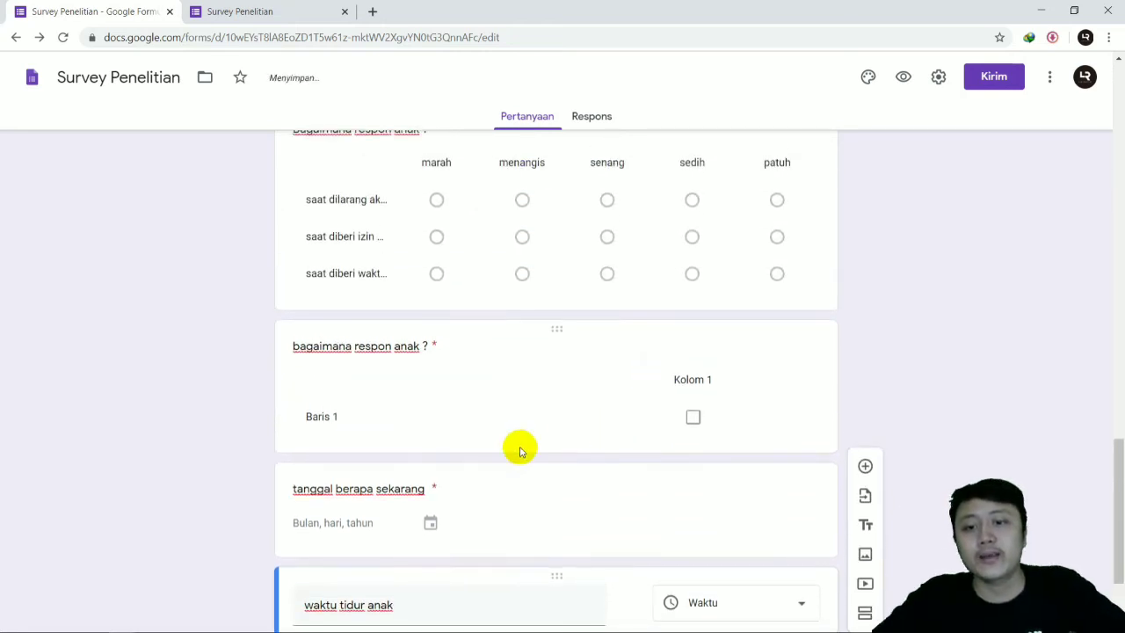
pyautogui.click(332, 424)
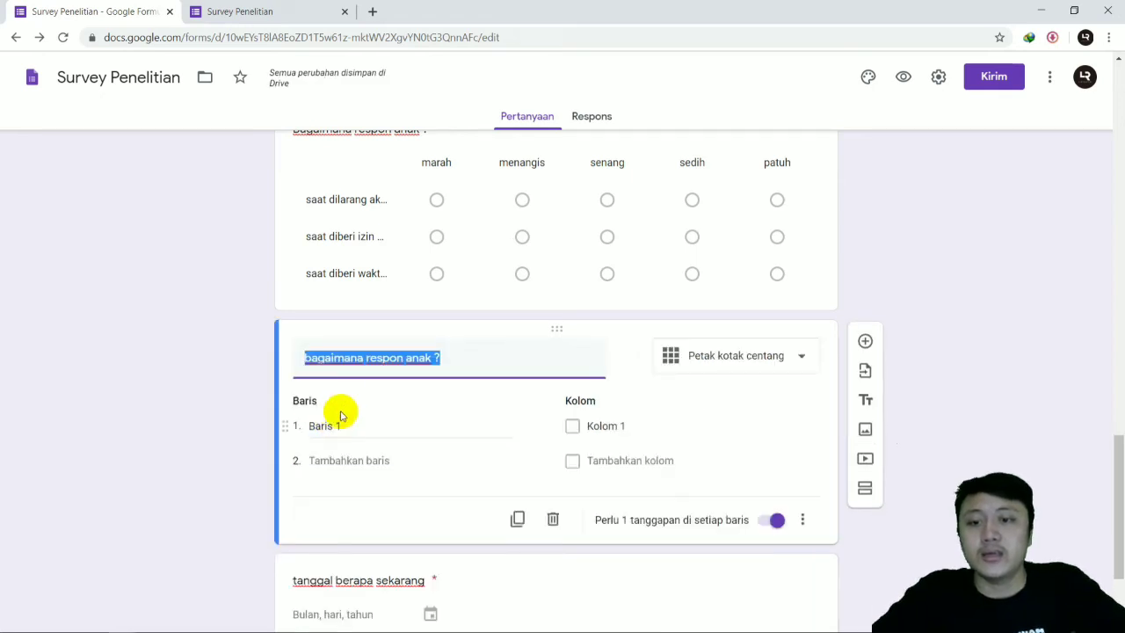
pyautogui.click(352, 428)
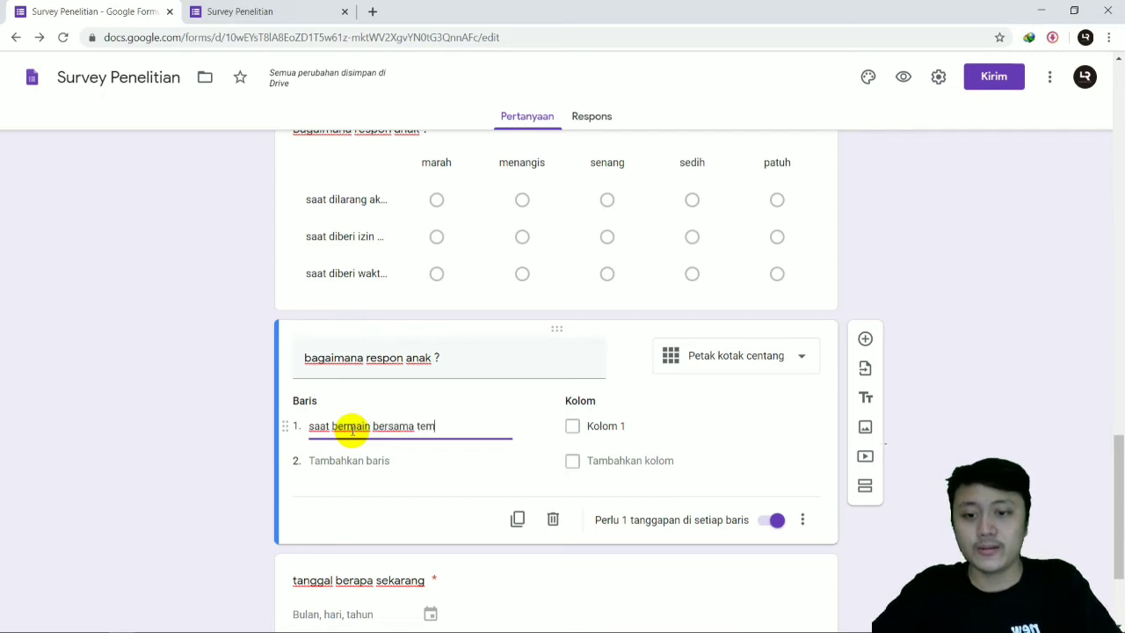
pyautogui.click(346, 477)
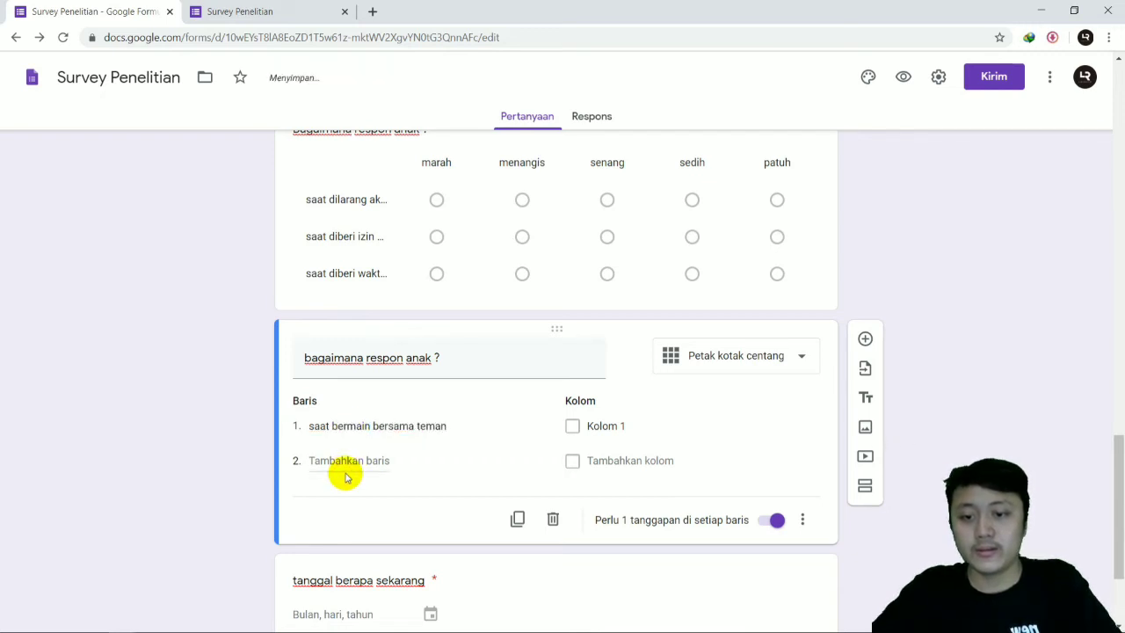
pyautogui.write('saat bermain internet')
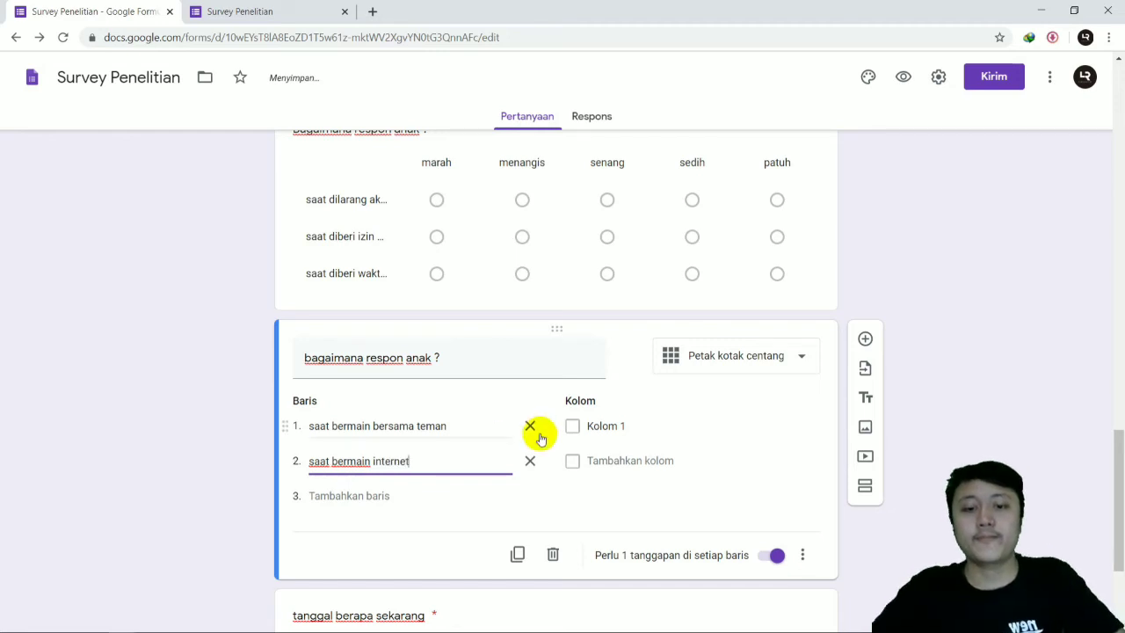
# Step: Set the checkbox grid's columns to "senang", "sedih", "menikmati", "gembira" and "marah"
pyautogui.click(572, 428)
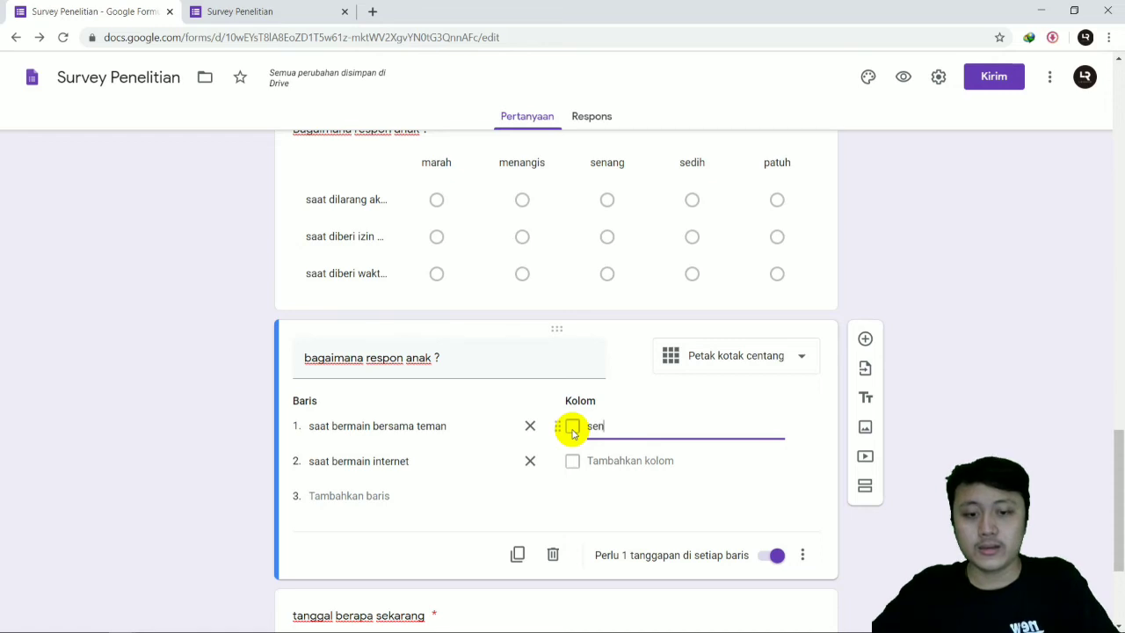
pyautogui.press('Return')
pyautogui.write('sedih')
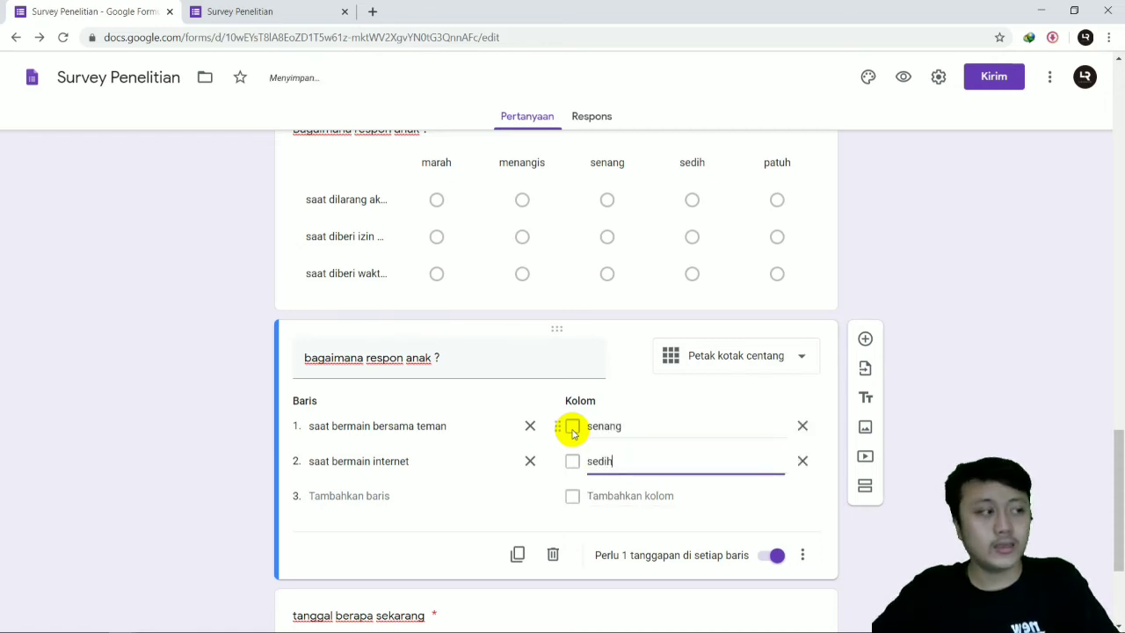
pyautogui.press('Tab')
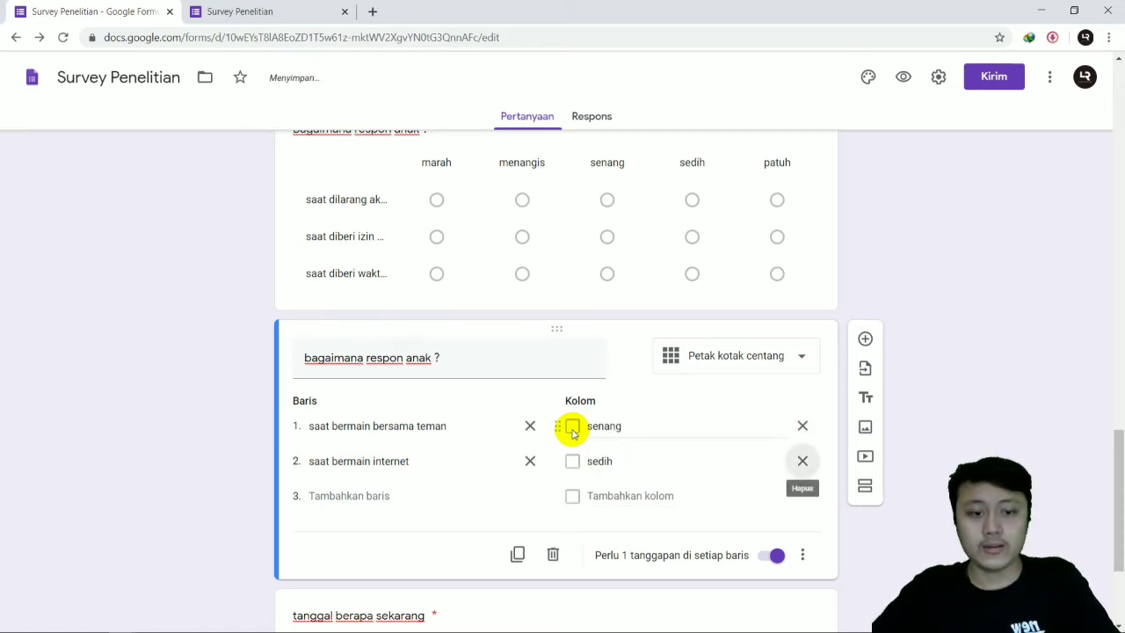
pyautogui.press('Tab')
pyautogui.write('men')
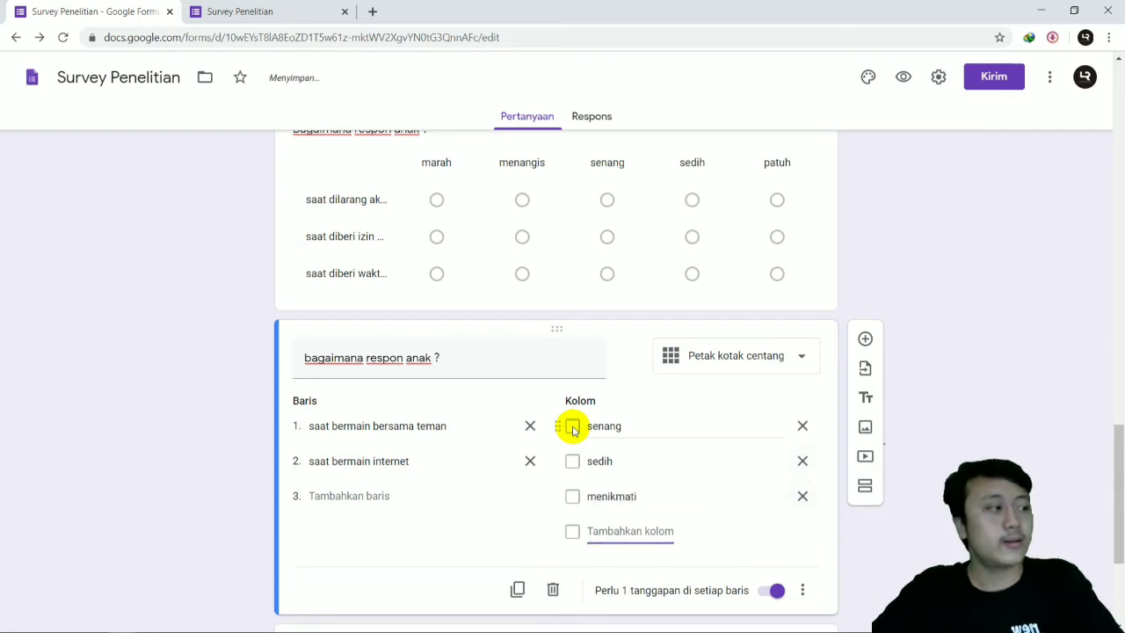
pyautogui.write('gem')
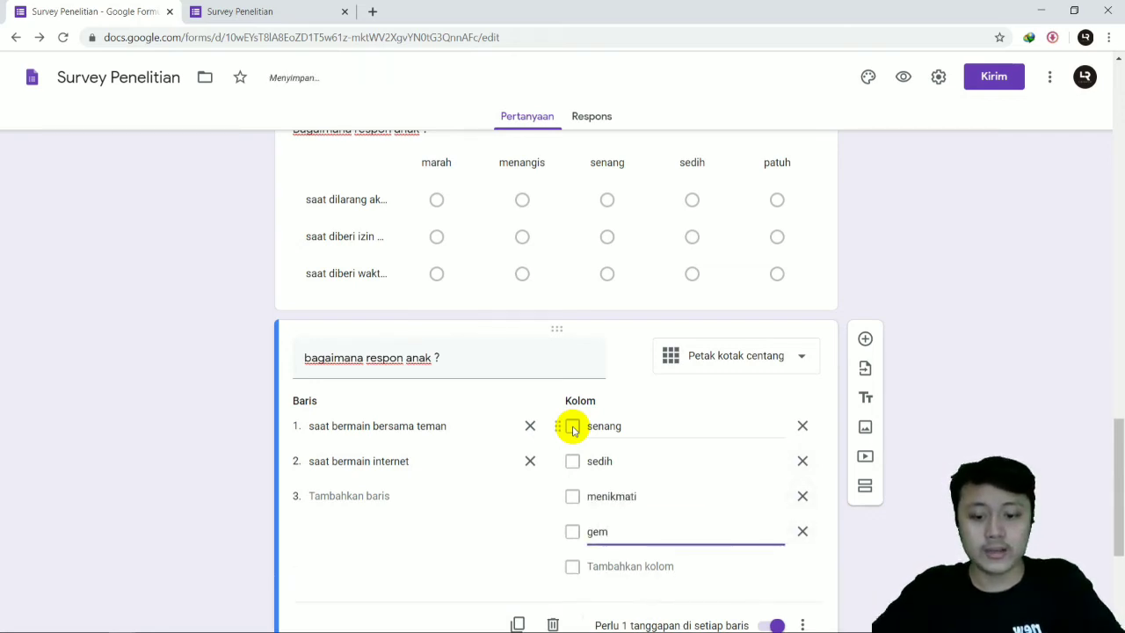
pyautogui.write('marah')
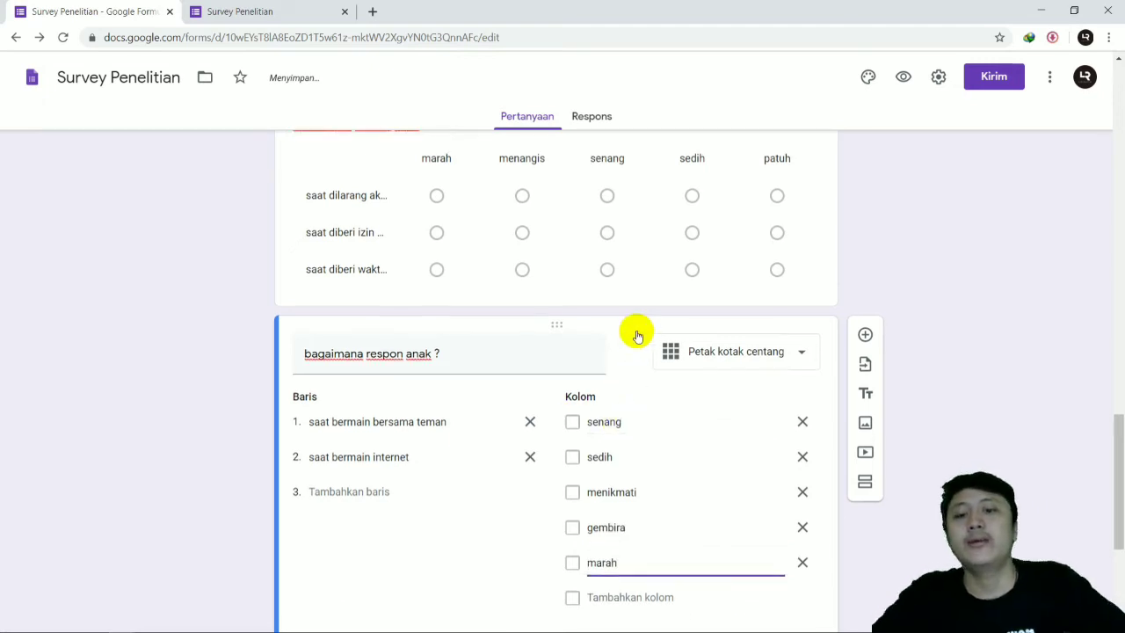
pyautogui.scroll(-4, 635, 427)
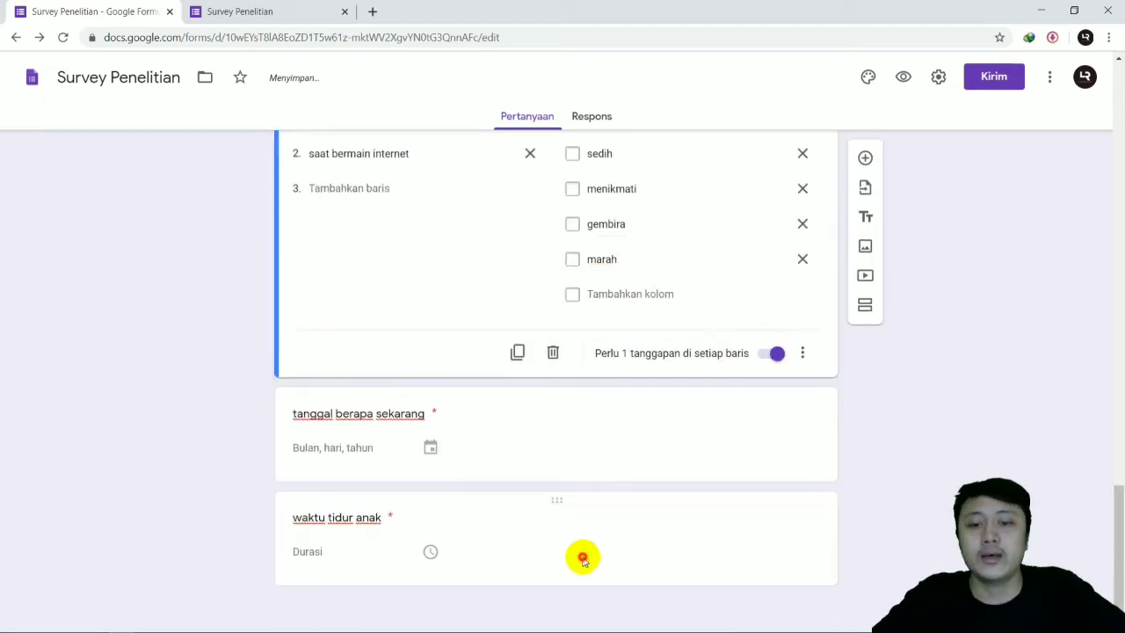
pyautogui.click(618, 550)
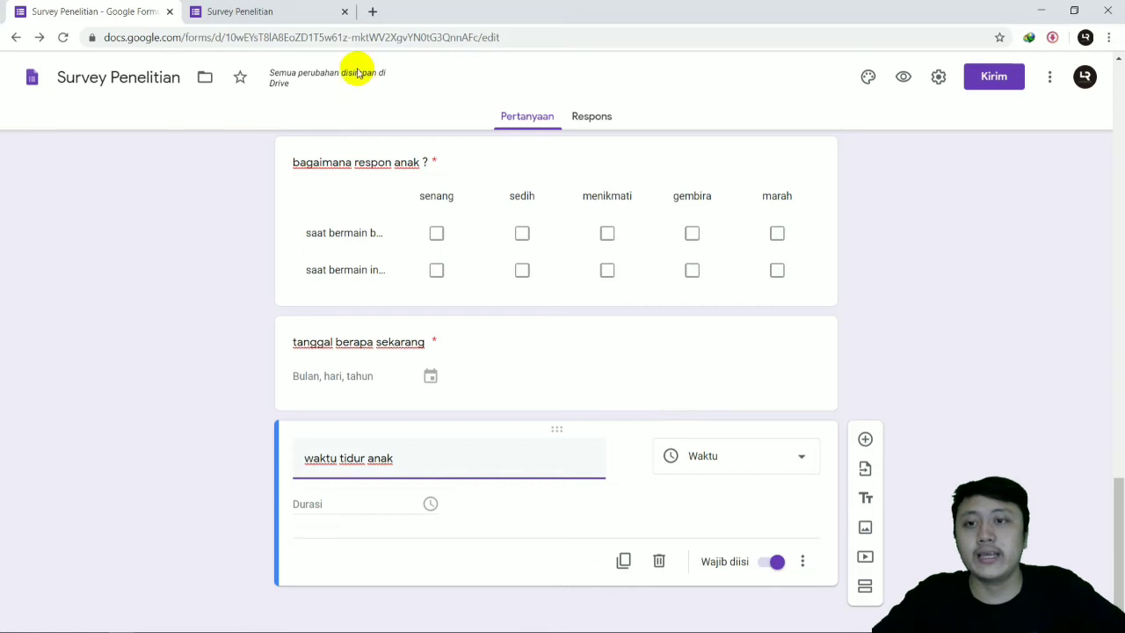
# Step: Switch to the respondent view of the survey and reload it
pyautogui.click(272, 10)
pyautogui.click(62, 37)
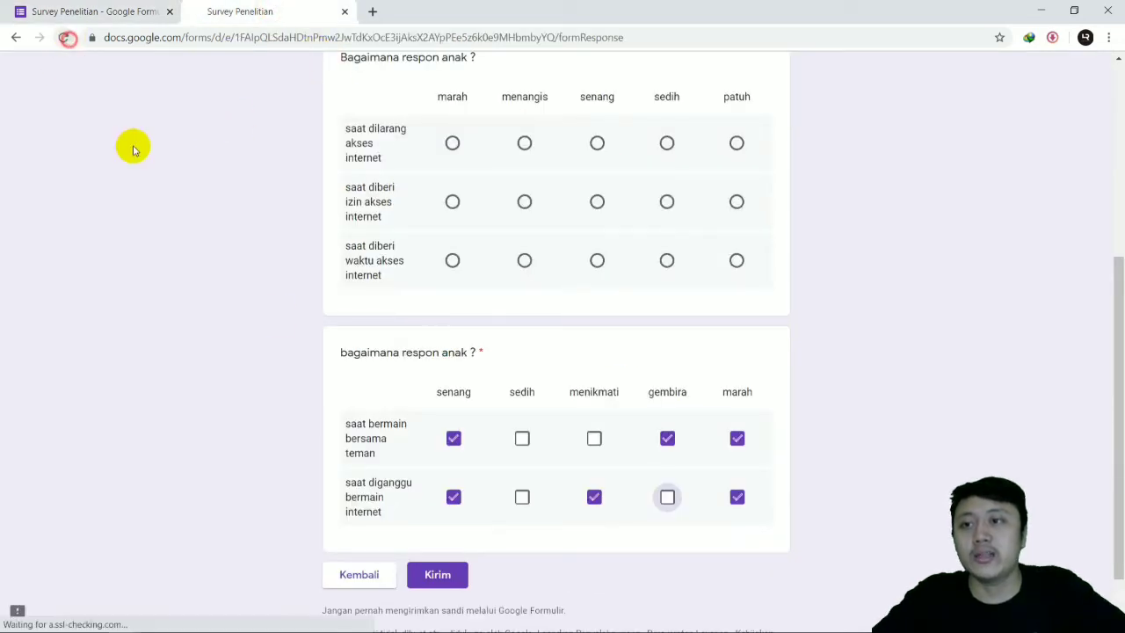
pyautogui.click(638, 124)
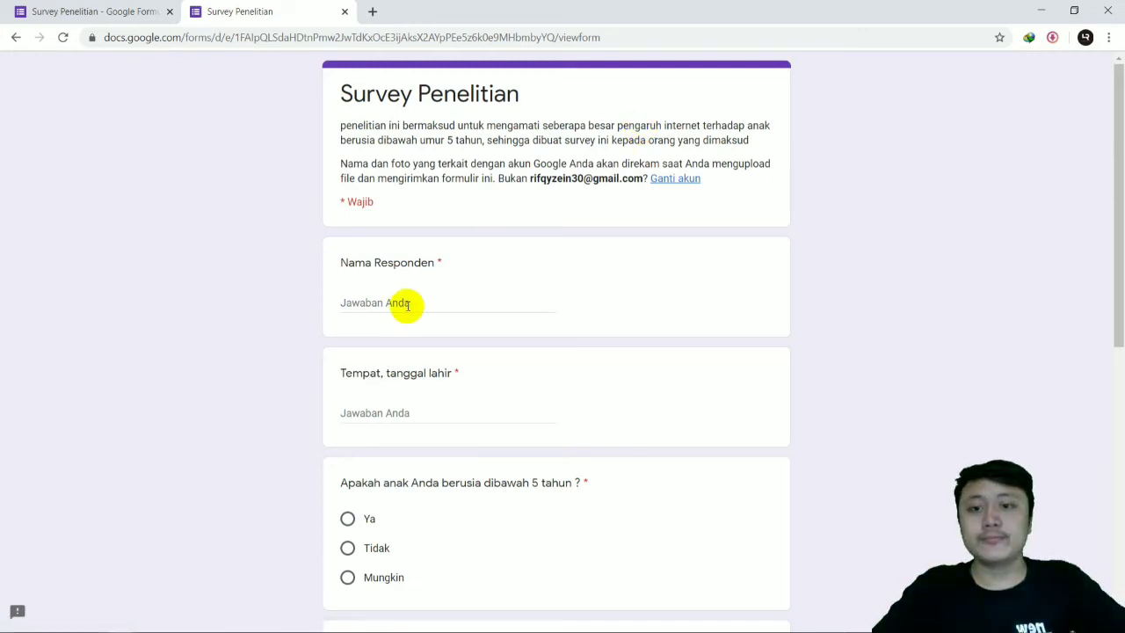
# Step: Answer both "Nama Responden" and "Tempat, tanggal lahir" with the placeholder "a"
pyautogui.scroll(-3, 422, 289)
pyautogui.write('a')
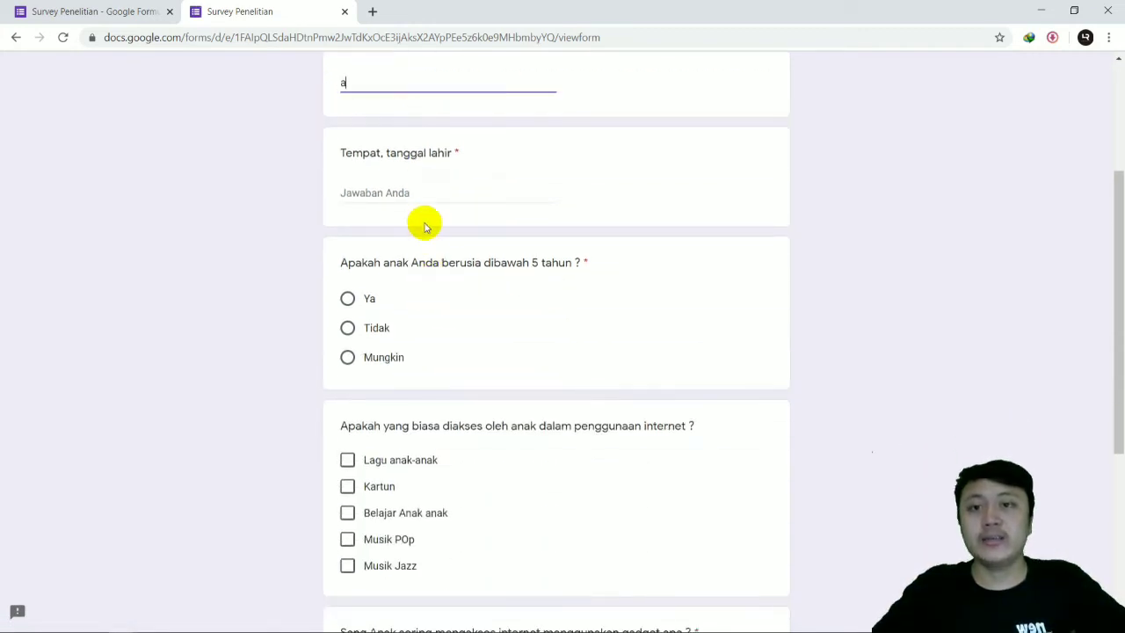
pyautogui.click(428, 192)
pyautogui.write('a')
# Step: Choose "Ya" for the age question, "Lagu anak-anak" for internet use and "Laptop" as gadget, and continue to the second section
pyautogui.click(347, 298)
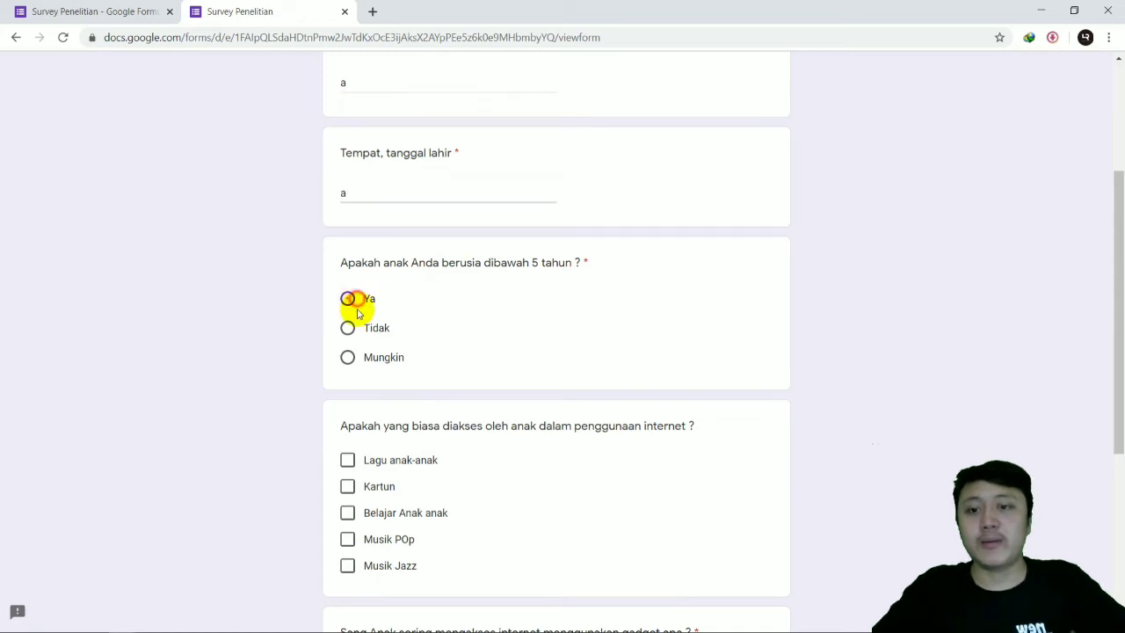
pyautogui.click(347, 459)
pyautogui.scroll(-4, 408, 384)
pyautogui.click(396, 333)
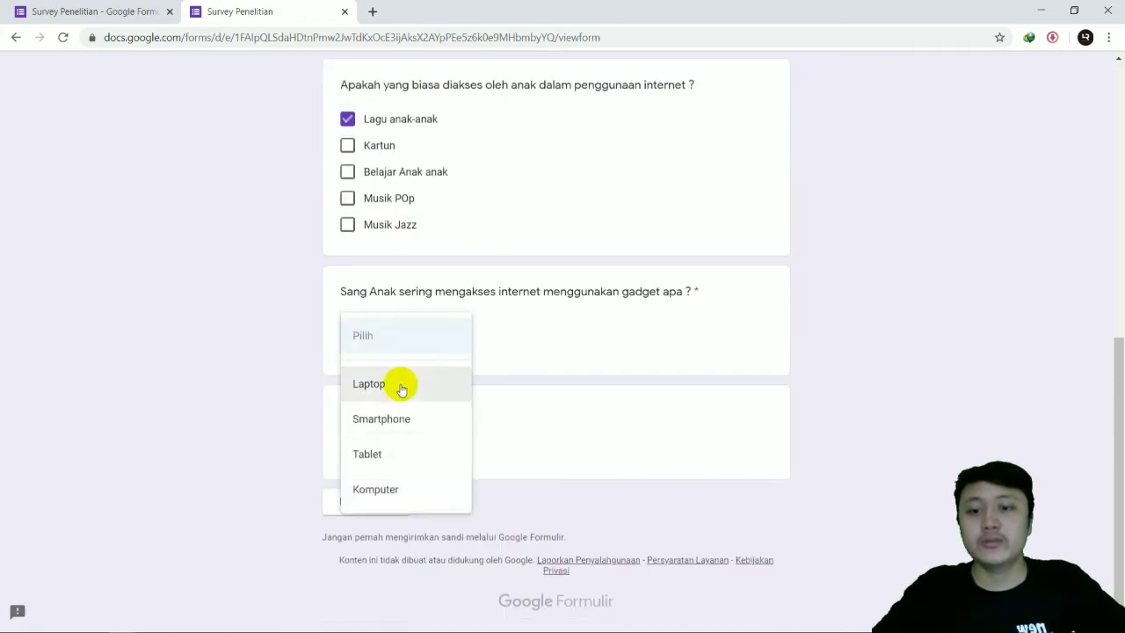
pyautogui.click(402, 382)
pyautogui.click(370, 511)
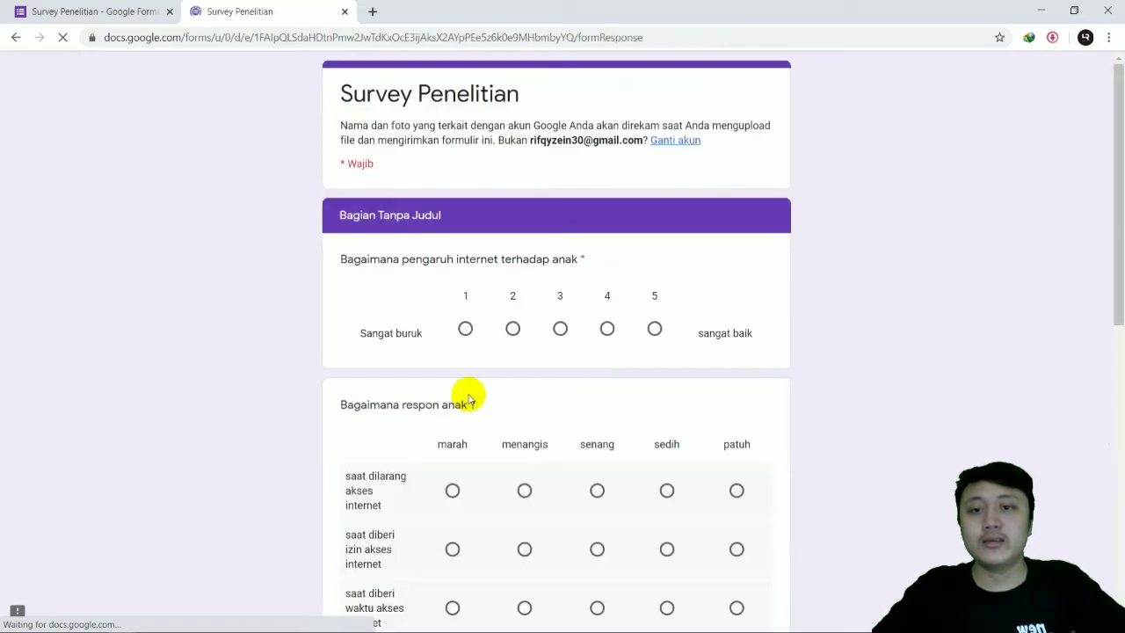
# Step: Rate the internet's influence as 2 and choose "menangis" in all three rows of the multiple-choice grid
pyautogui.click(512, 328)
pyautogui.scroll(-3, 515, 321)
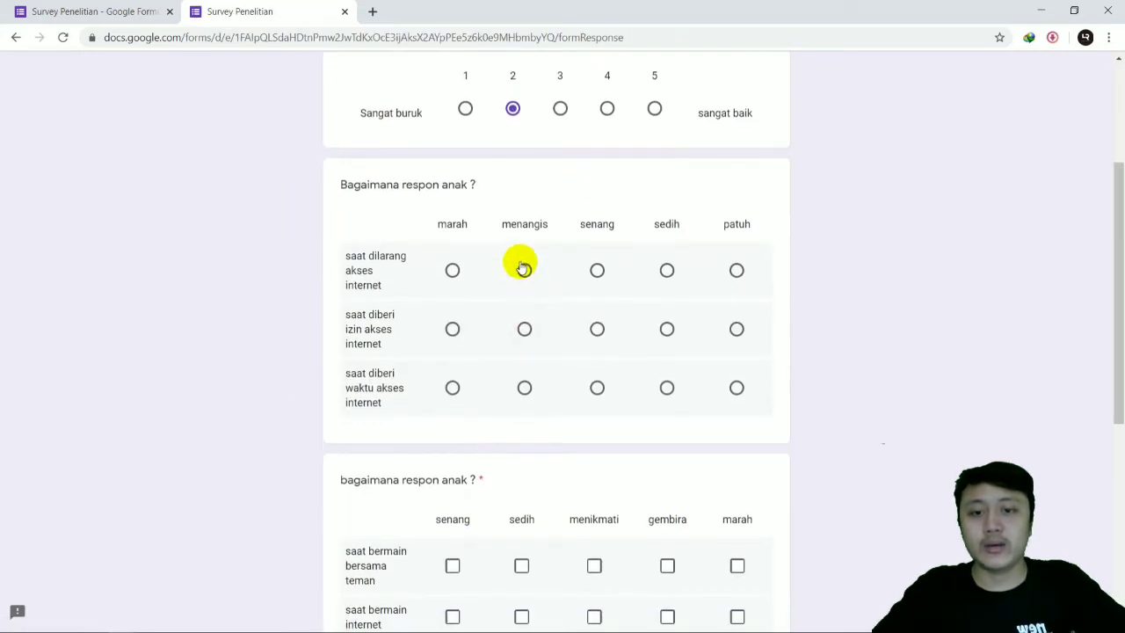
pyautogui.click(523, 270)
pyautogui.click(524, 328)
pyautogui.click(523, 387)
# Step: In the checkbox grid, check "senang" and "menikmati" for "saat bermain bersama teman", and "sedih" and "menikmati" for "saat bermain internet"
pyautogui.scroll(-4, 519, 308)
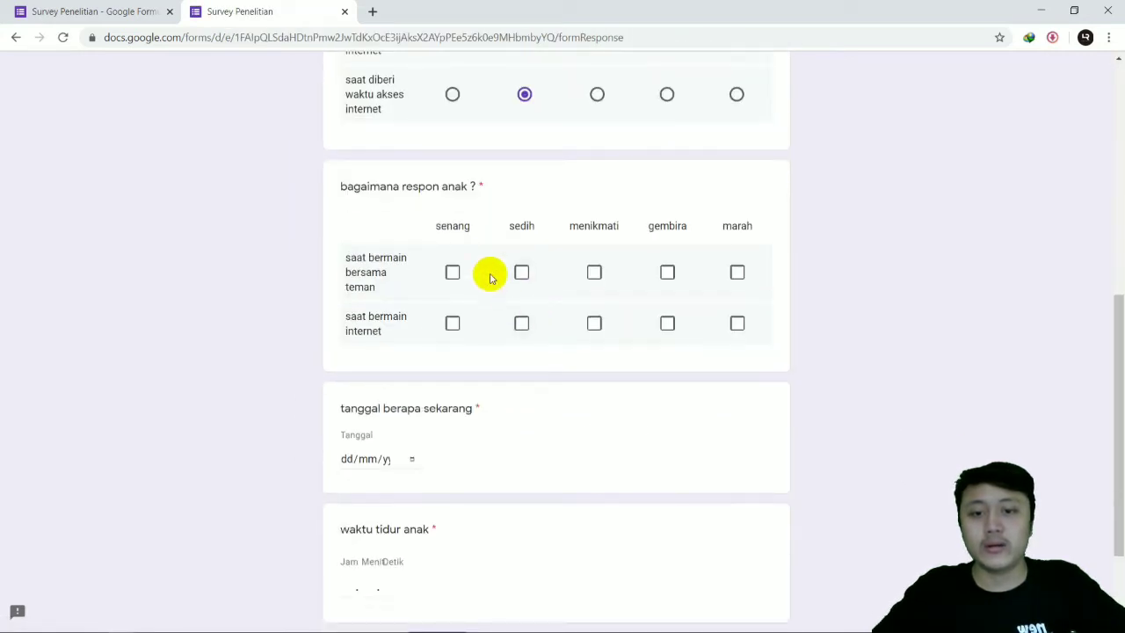
pyautogui.click(451, 271)
pyautogui.click(594, 274)
pyautogui.click(594, 323)
pyautogui.click(522, 325)
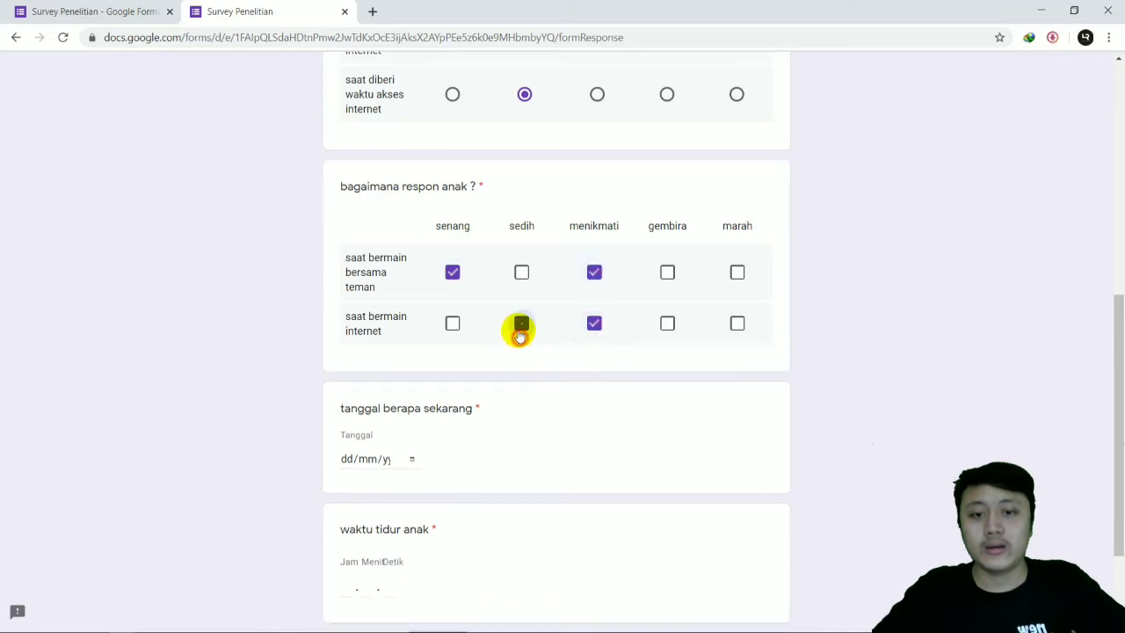
pyautogui.scroll(-2, 497, 427)
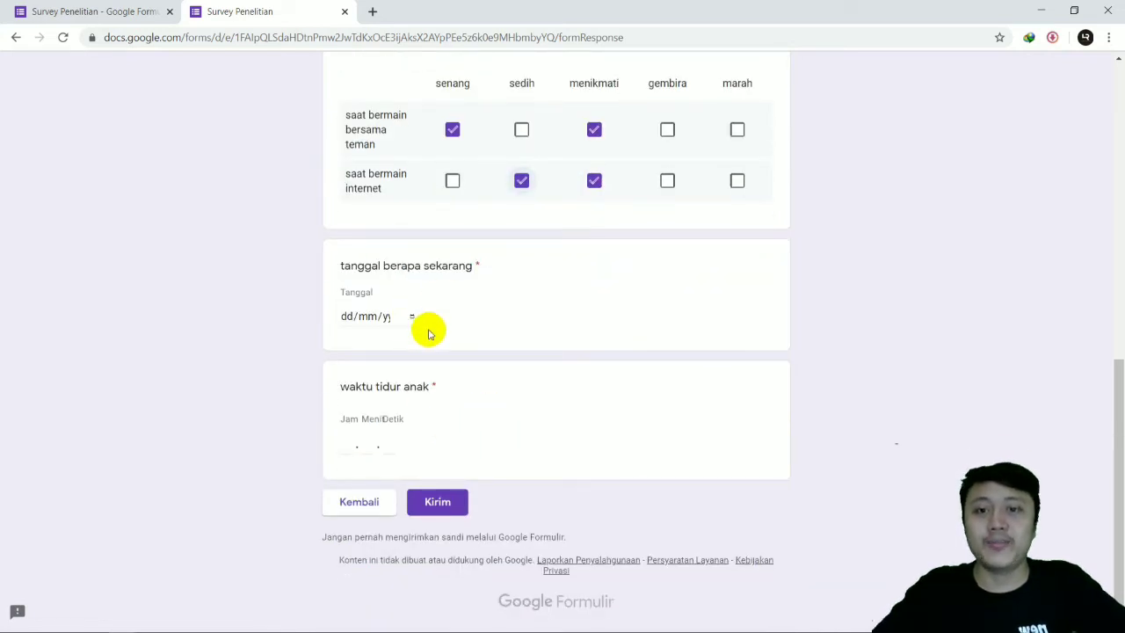
# Step: Answer "tanggal berapa sekarang" with today's date, 4 June 2020, and fill in "waktu tidur anak" with a duration of 20.00.00
pyautogui.click(409, 315)
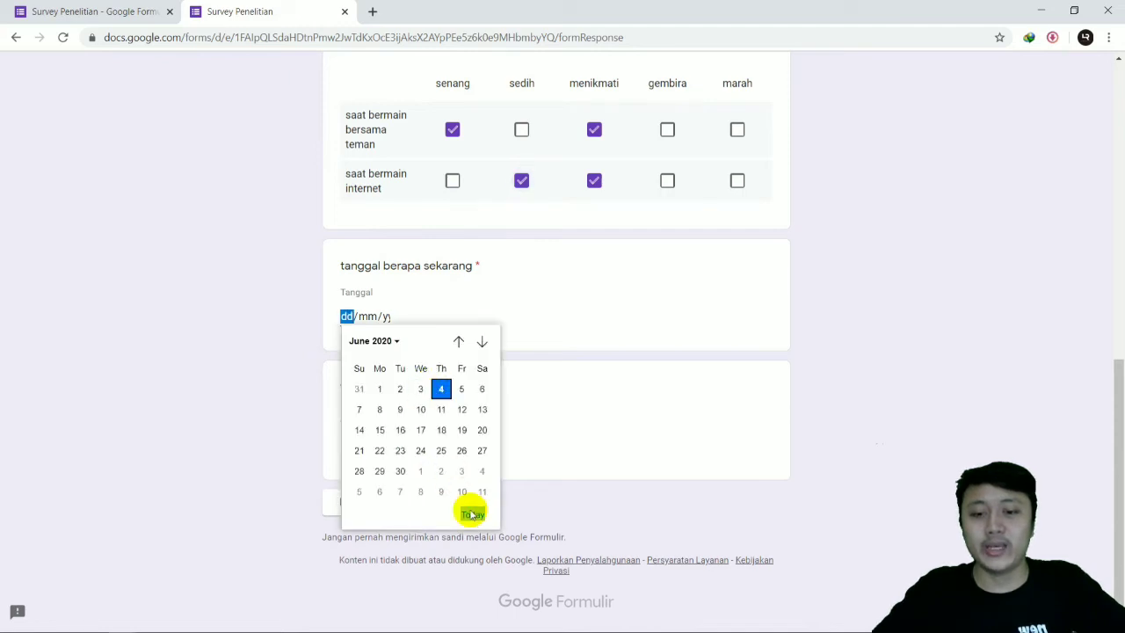
pyautogui.click(420, 449)
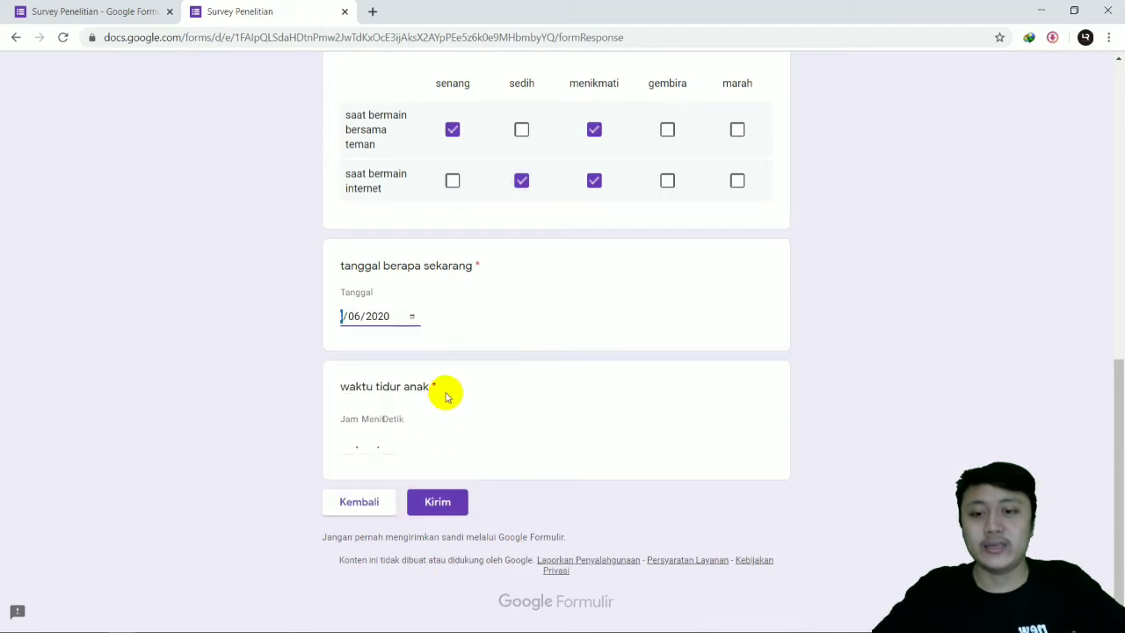
pyautogui.click(413, 317)
pyautogui.click(475, 515)
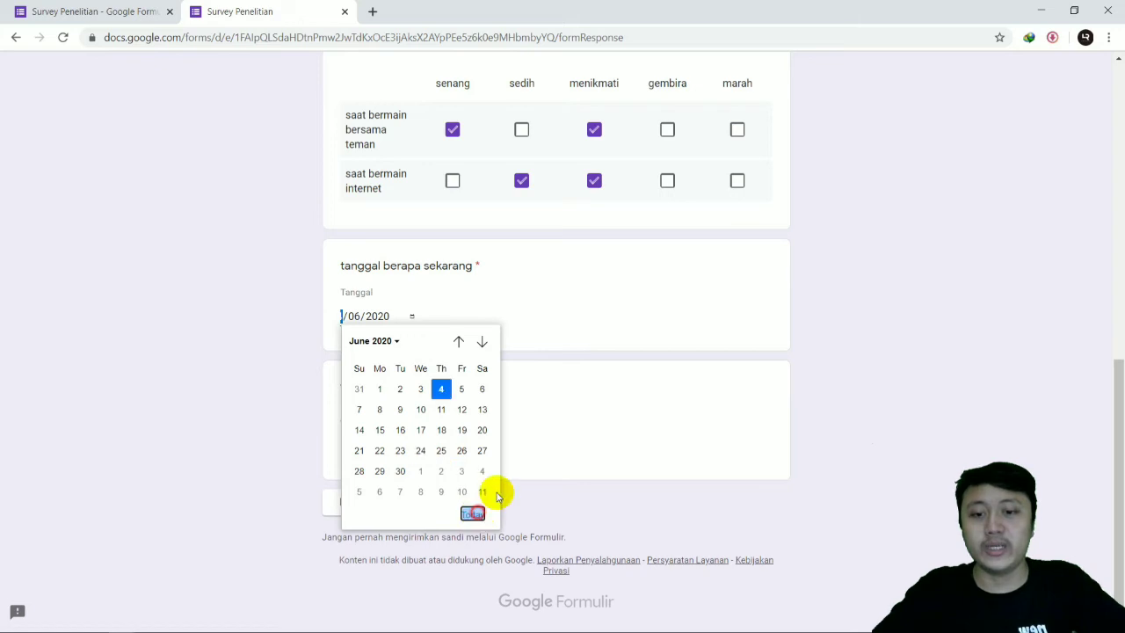
pyautogui.click(348, 448)
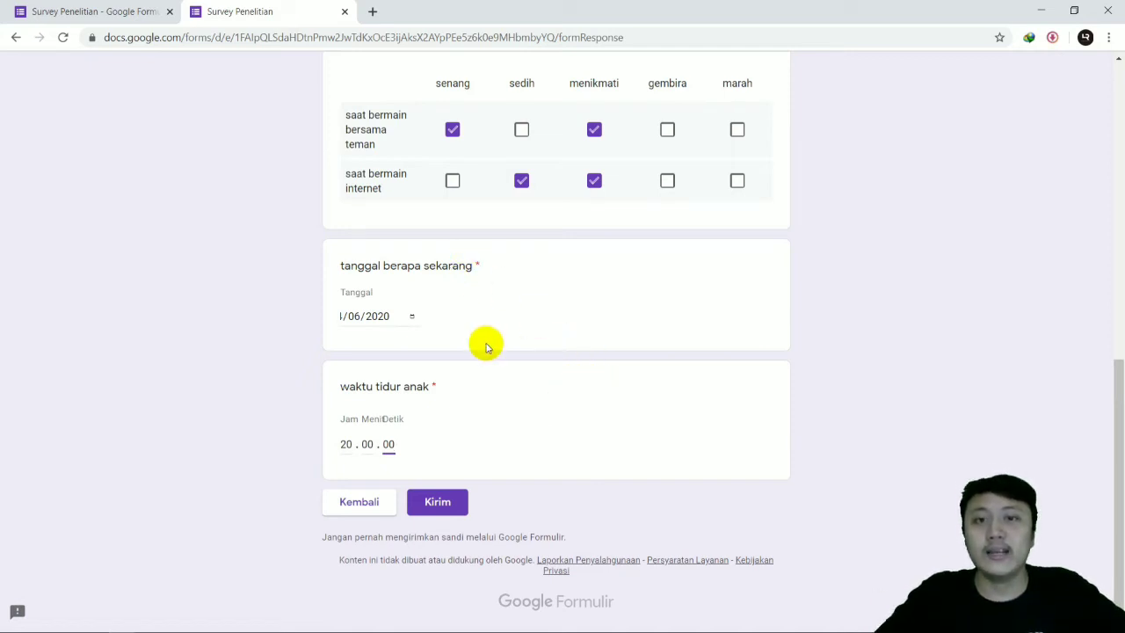
# Step: In the form editor, add a third section and insert a question of type "Paragraf" in it
pyautogui.click(96, 12)
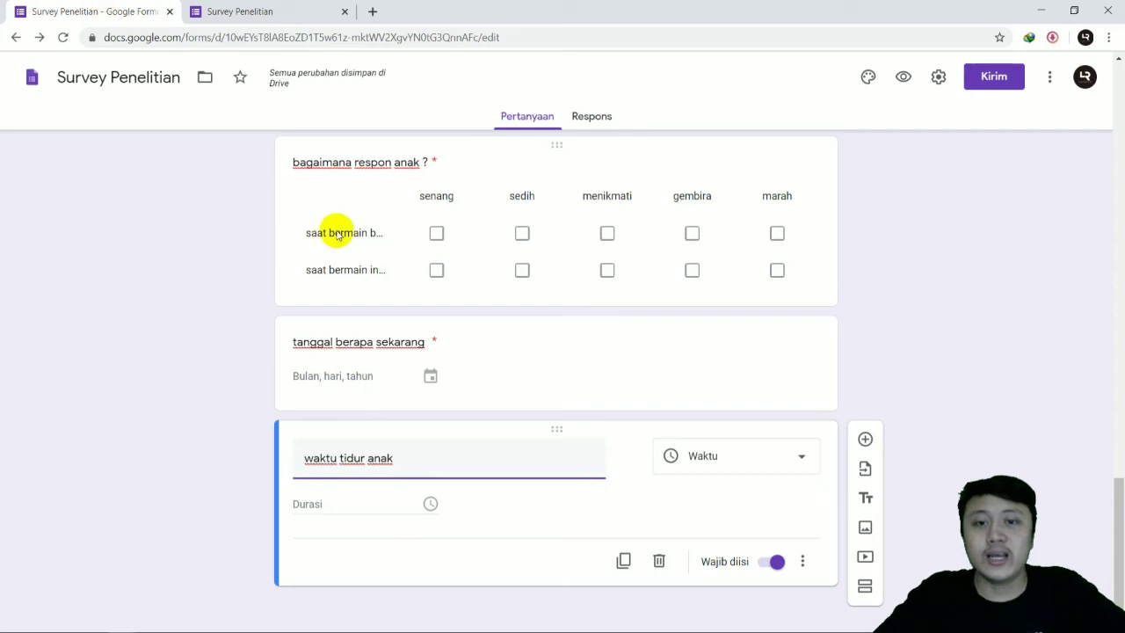
pyautogui.click(865, 587)
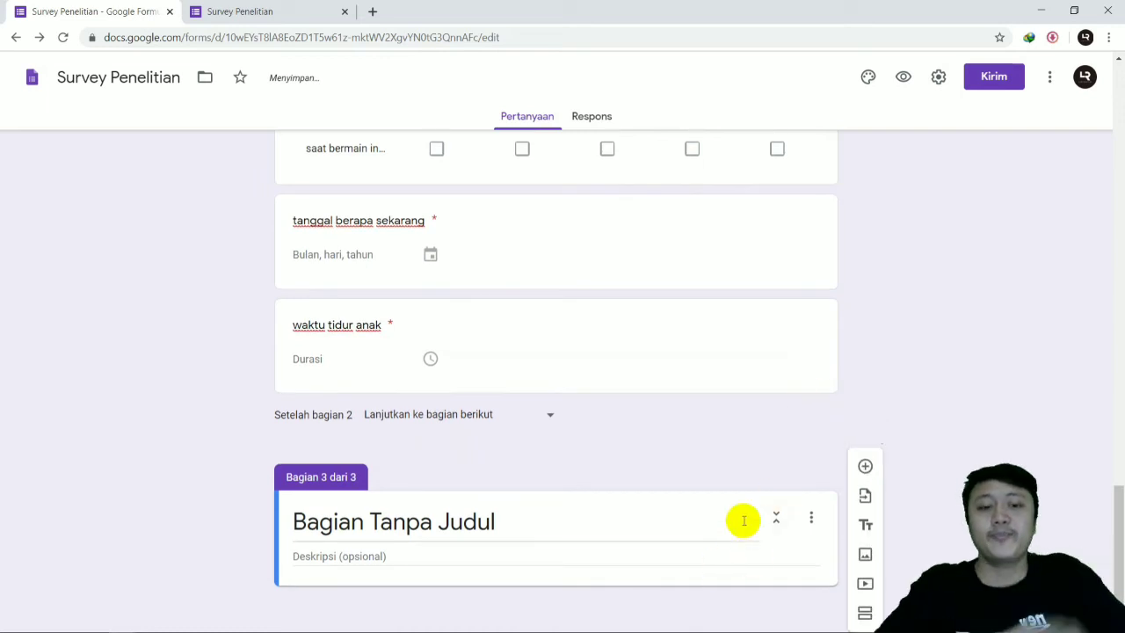
pyautogui.click(864, 466)
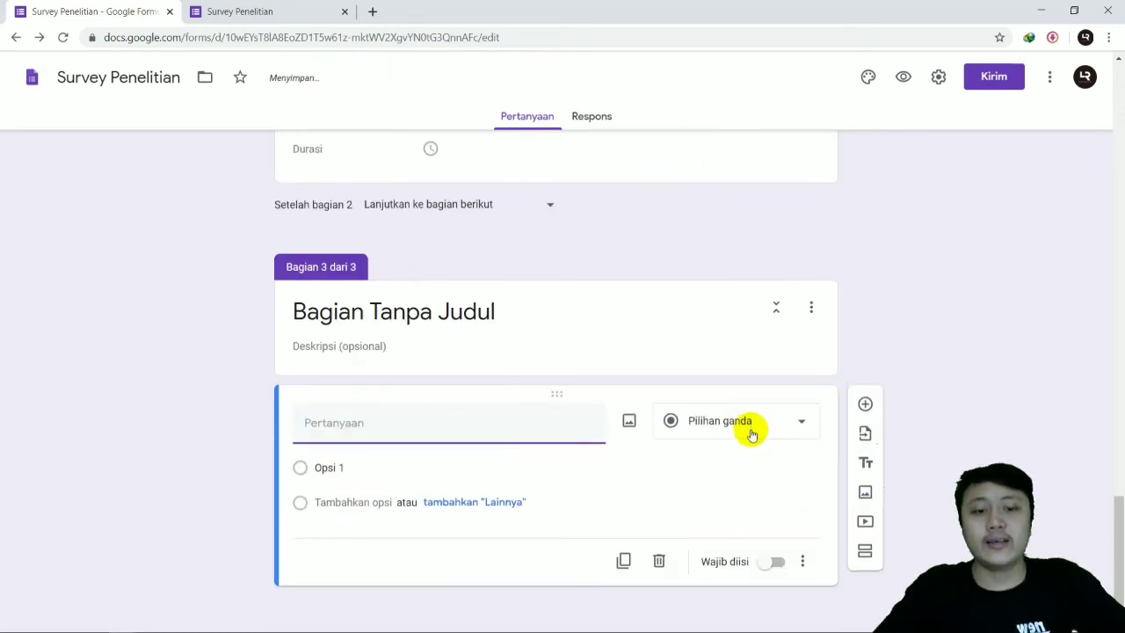
pyautogui.click(749, 422)
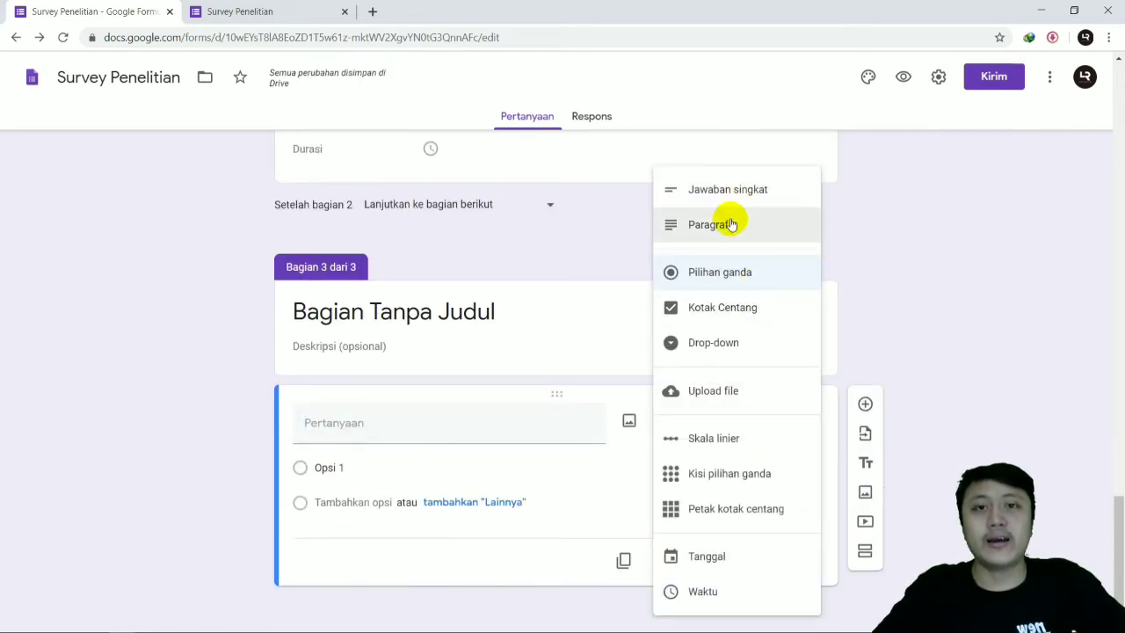
pyautogui.click(721, 231)
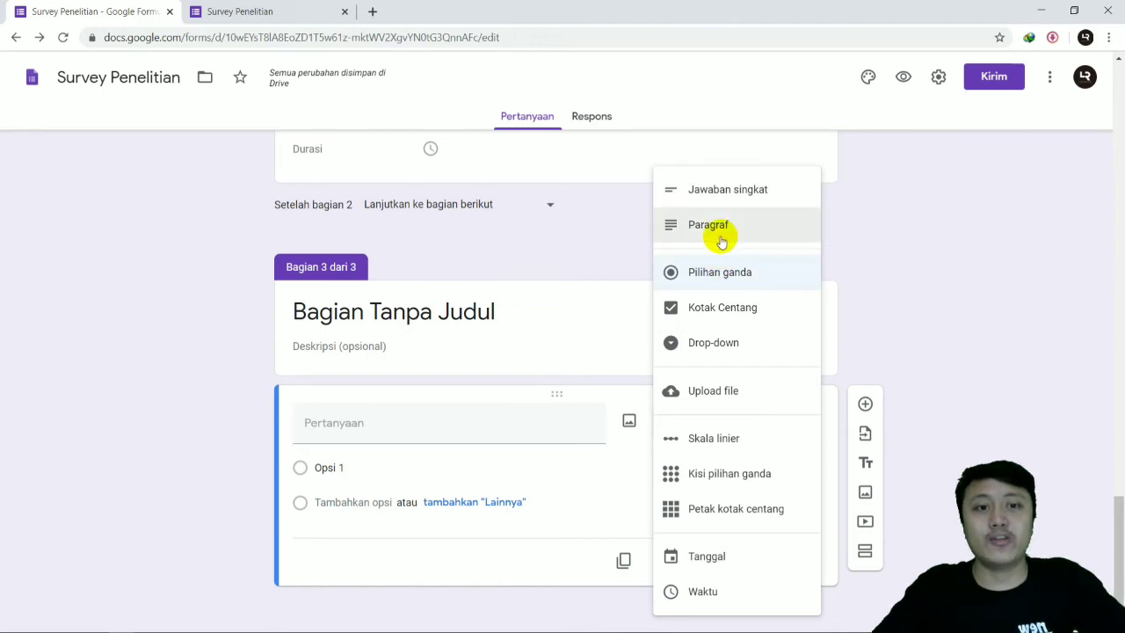
# Step: Title the paragraph question "Bagaimana pendapat anda tentang survey ini" and make it required
pyautogui.click(439, 455)
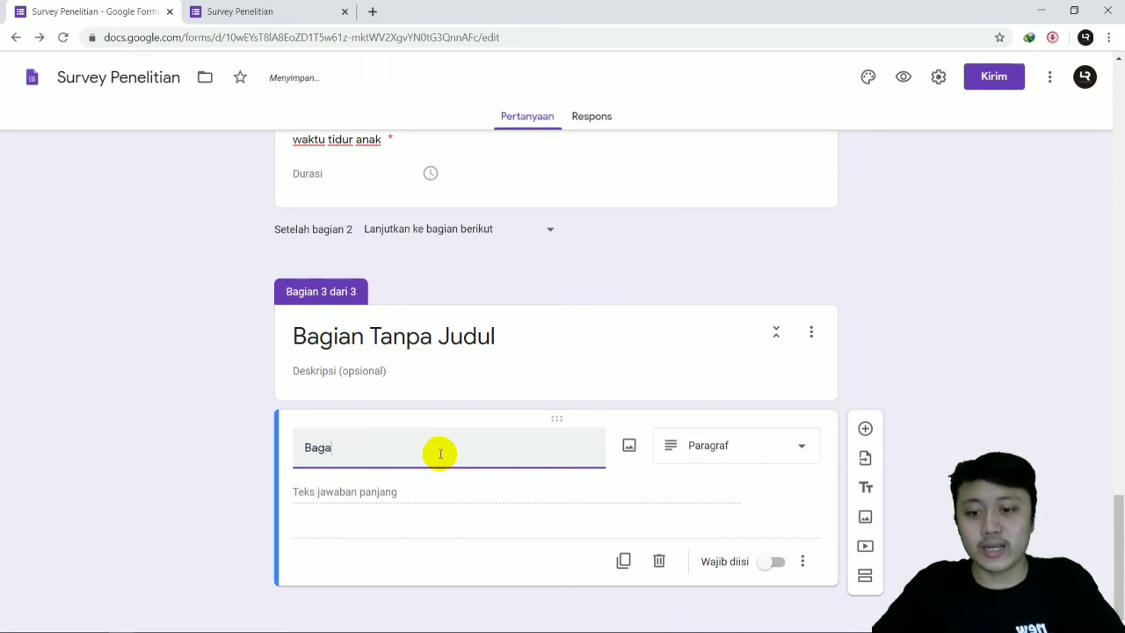
pyautogui.write('Bagaimana pendapat anda tentang survey ini')
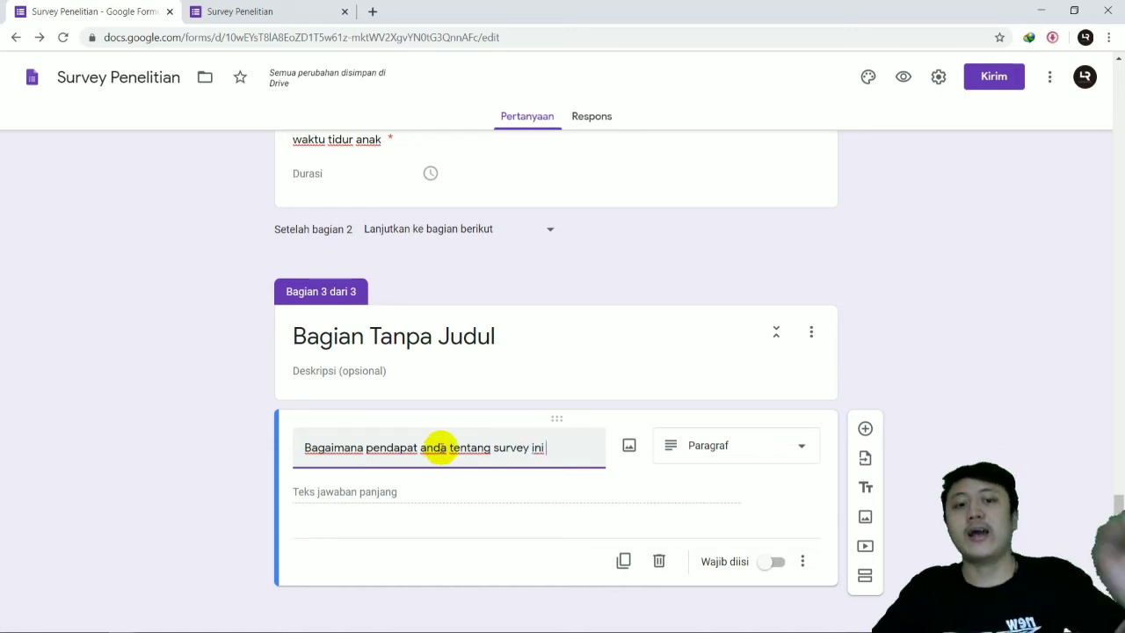
pyautogui.click(780, 564)
pyautogui.click(786, 569)
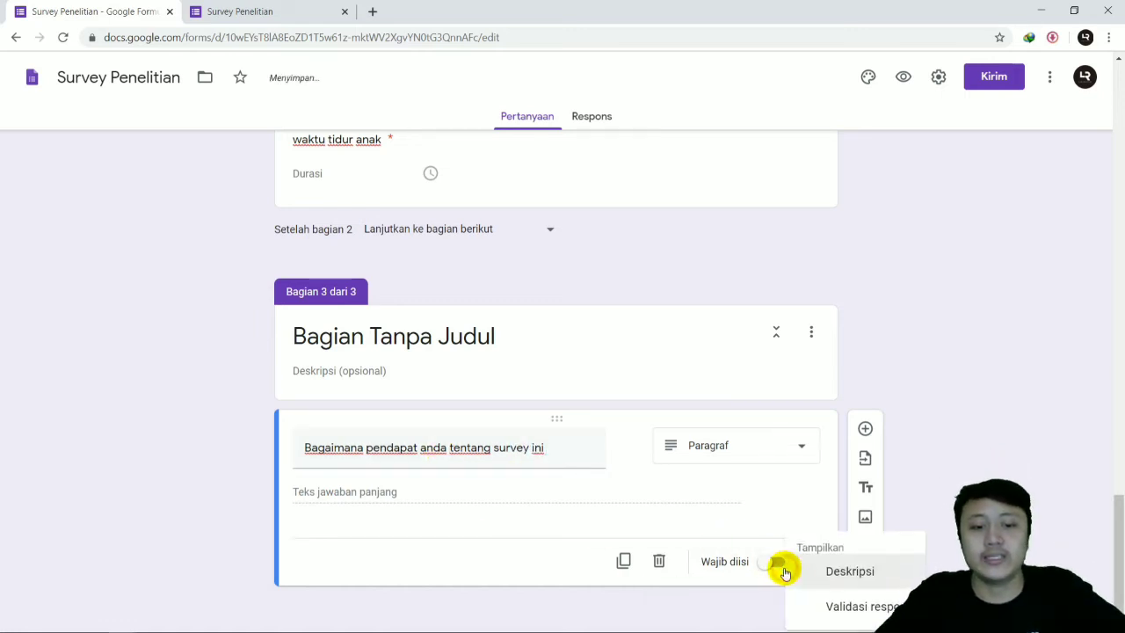
pyautogui.click(772, 570)
pyautogui.click(775, 568)
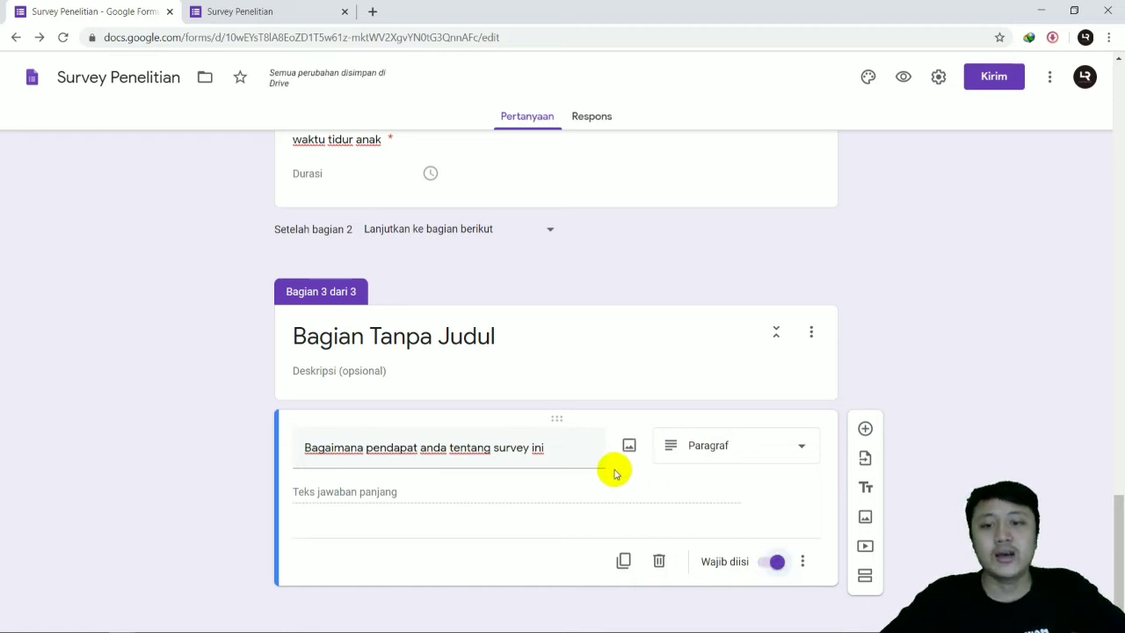
# Step: Switch to the form preview and reload it, discarding the answers already filled in
pyautogui.scroll(2, 509, 422)
pyautogui.scroll(3, 507, 422)
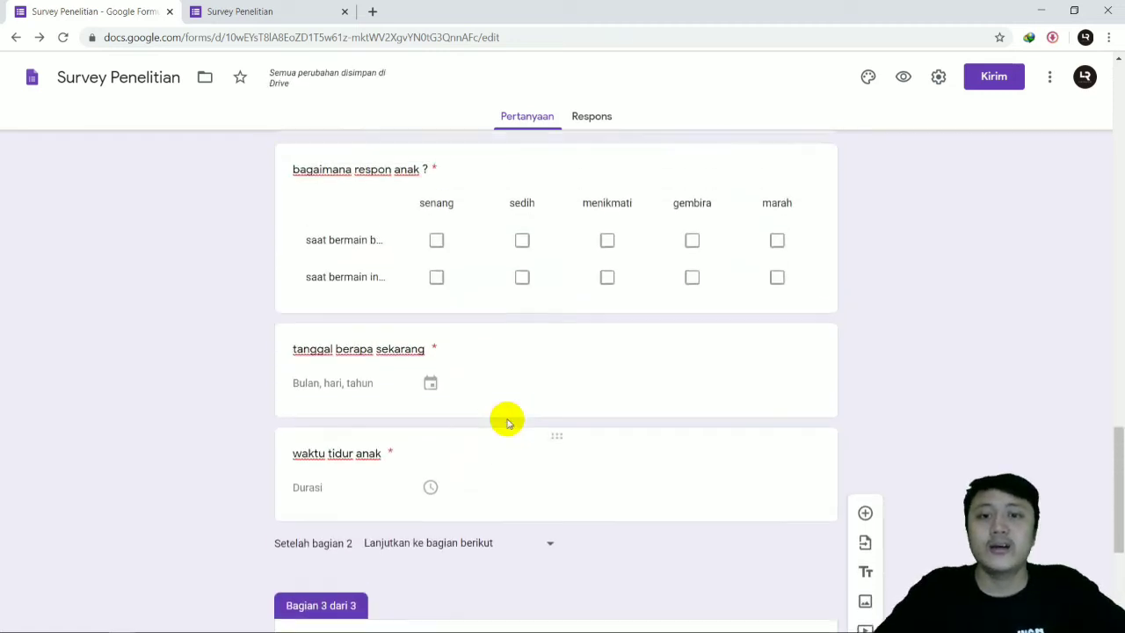
pyautogui.click(254, 7)
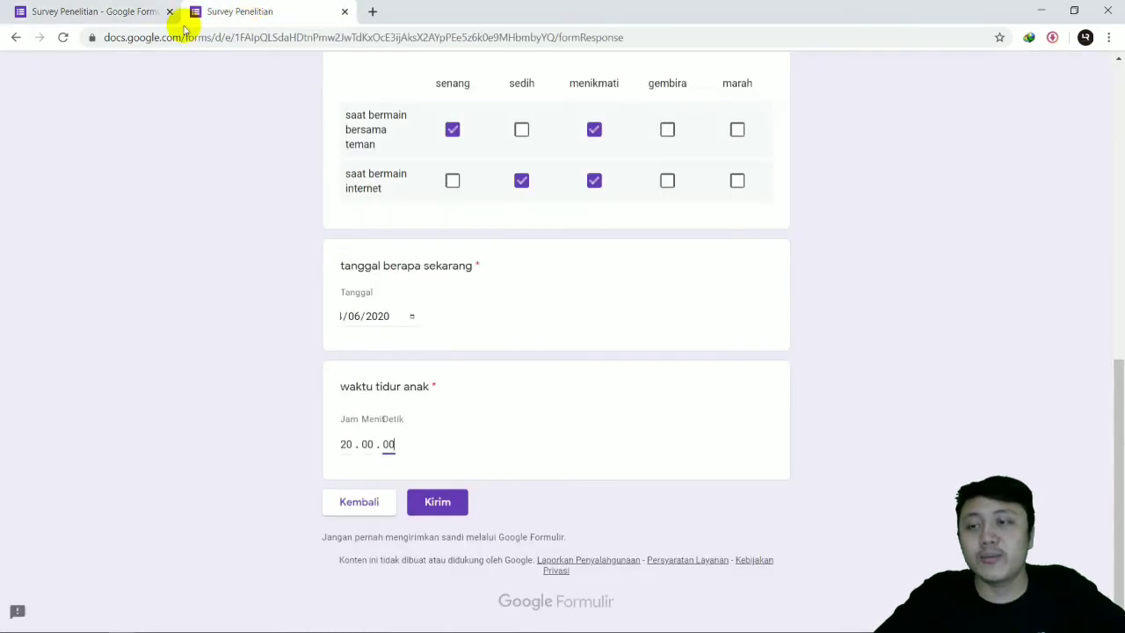
pyautogui.click(64, 39)
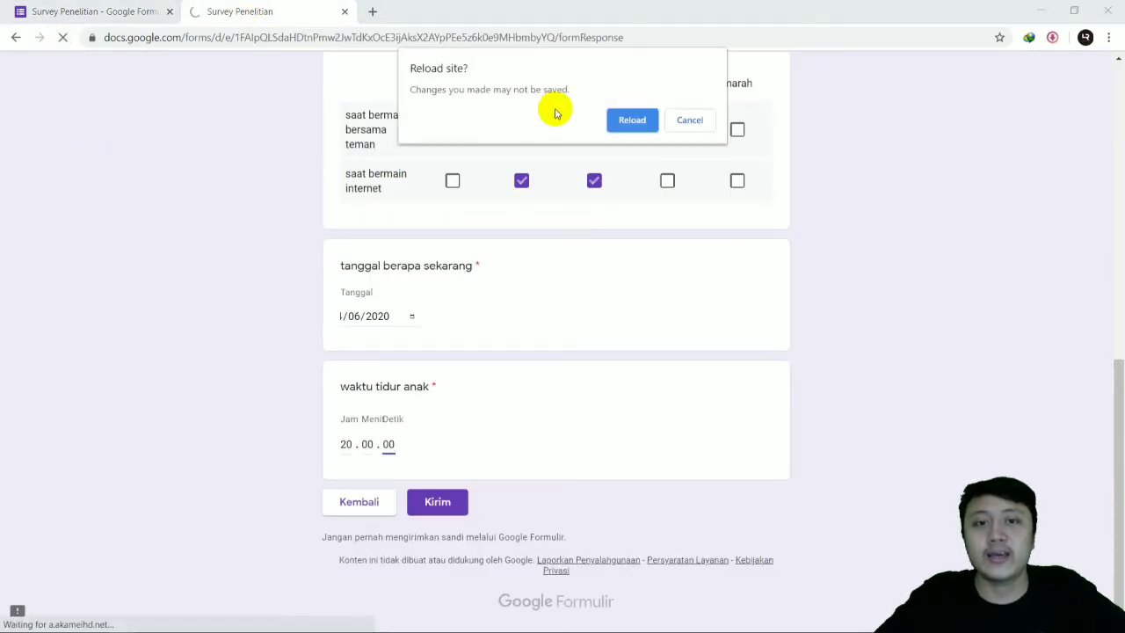
pyautogui.click(628, 125)
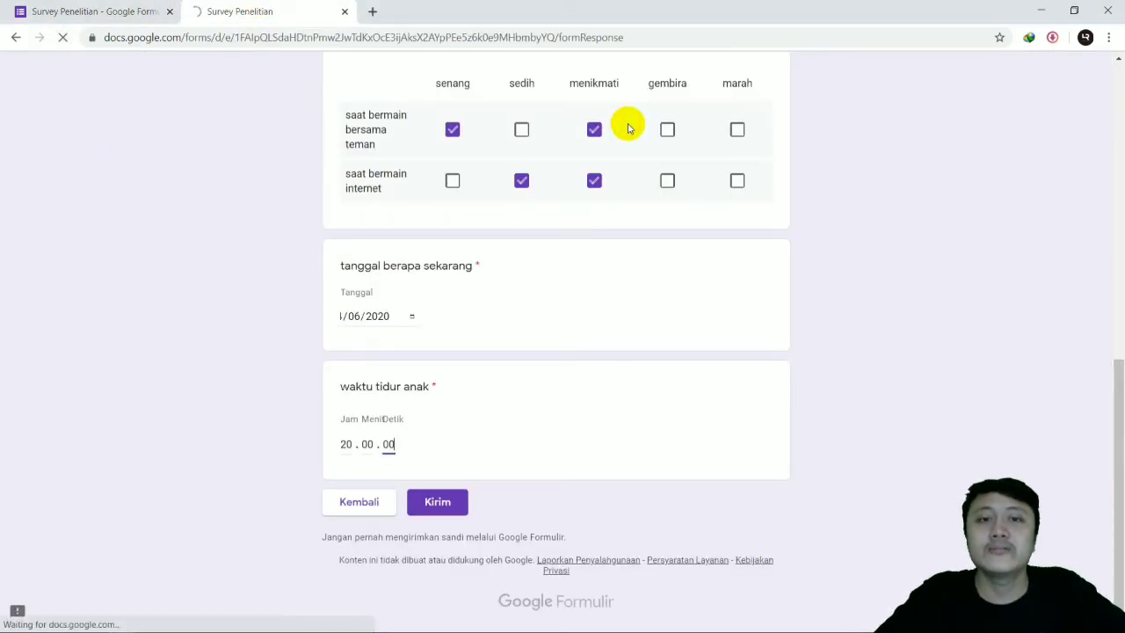
# Step: Fill in "Nama Responden" and "Tempat, tanggal lahir" in the reloaded form with the placeholder "a"
pyautogui.click(421, 298)
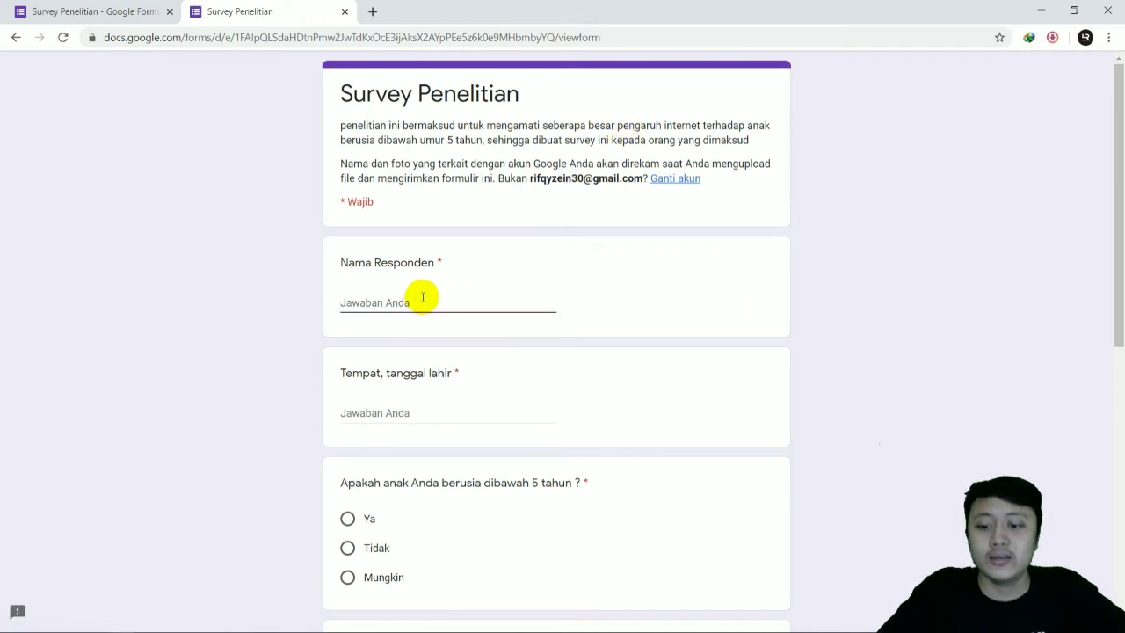
pyautogui.scroll(-3, 425, 294)
pyautogui.scroll(3, 427, 289)
pyautogui.write('a')
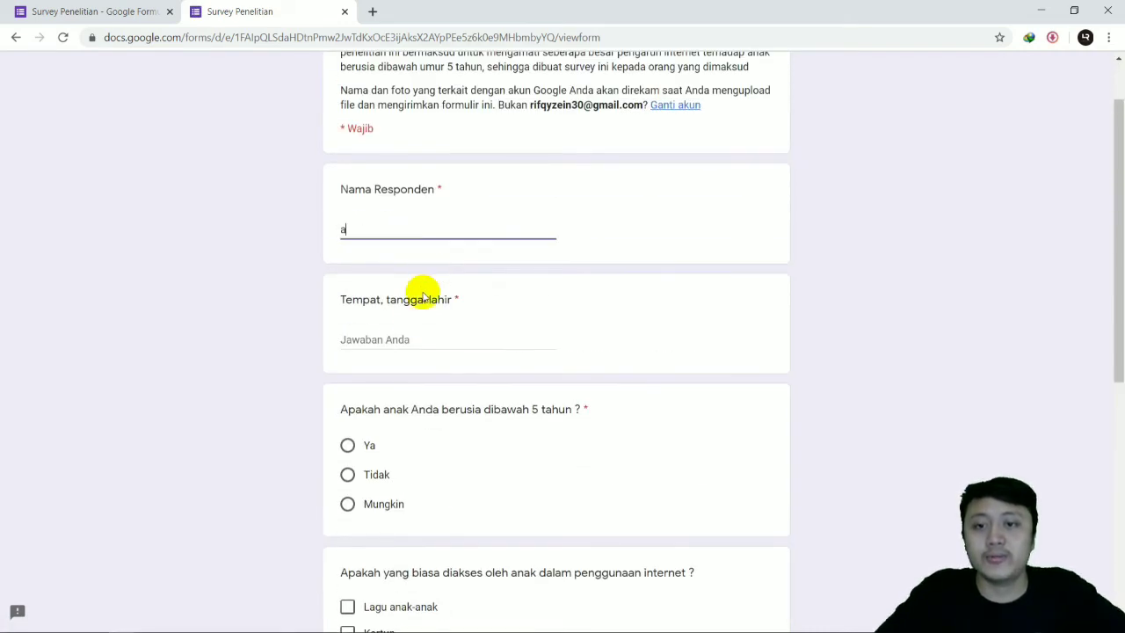
pyautogui.click(406, 341)
pyautogui.write('a')
# Step: Choose "Ya" for the age question, "Belajar Anak anak" for internet use and "Laptop" as gadget, and continue to the second section
pyautogui.click(352, 446)
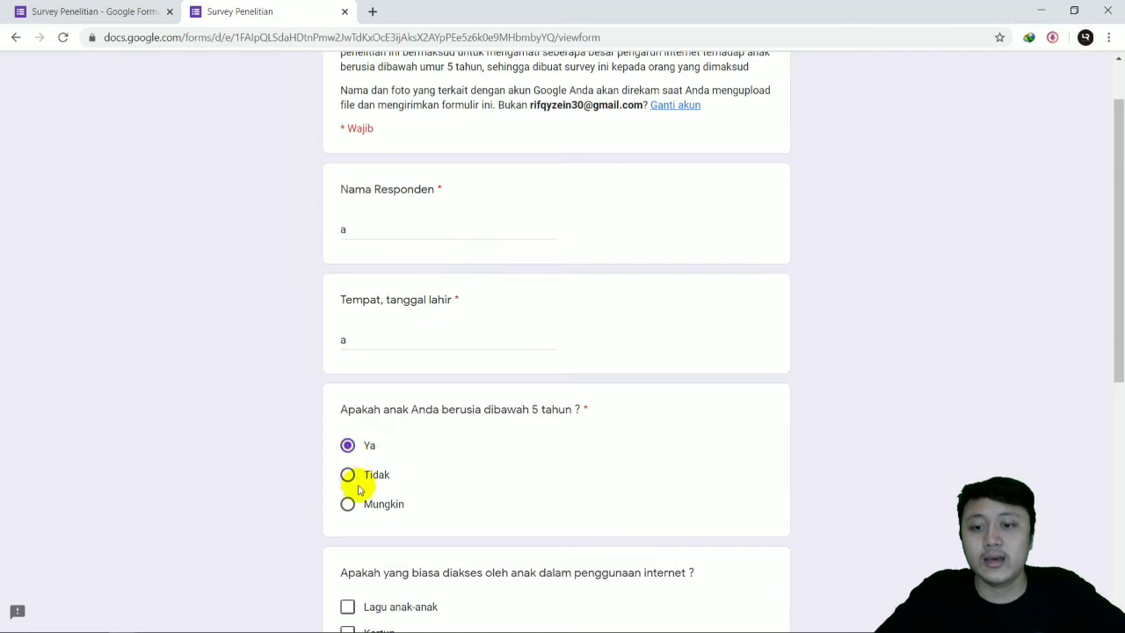
pyautogui.scroll(-5, 358, 490)
pyautogui.click(394, 291)
pyautogui.click(387, 454)
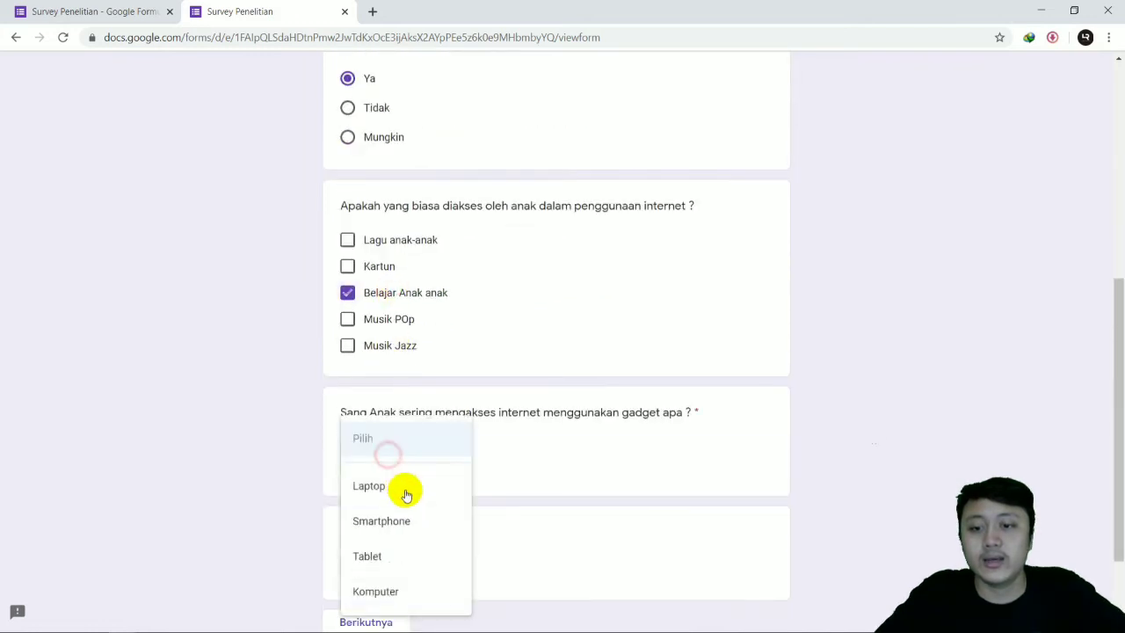
pyautogui.click(406, 495)
pyautogui.scroll(-2, 384, 595)
pyautogui.click(369, 505)
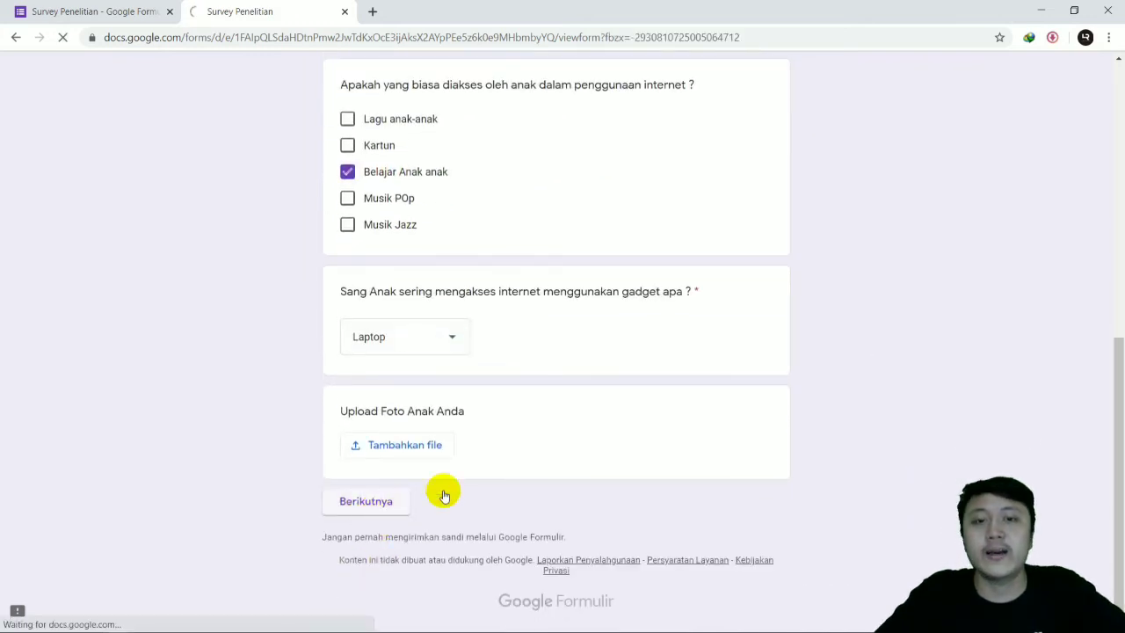
# Step: Rate the internet's influence on the child as 1 and choose "menangis" for "saat dilarang akses internet"
pyautogui.click(463, 326)
pyautogui.scroll(-1, 507, 290)
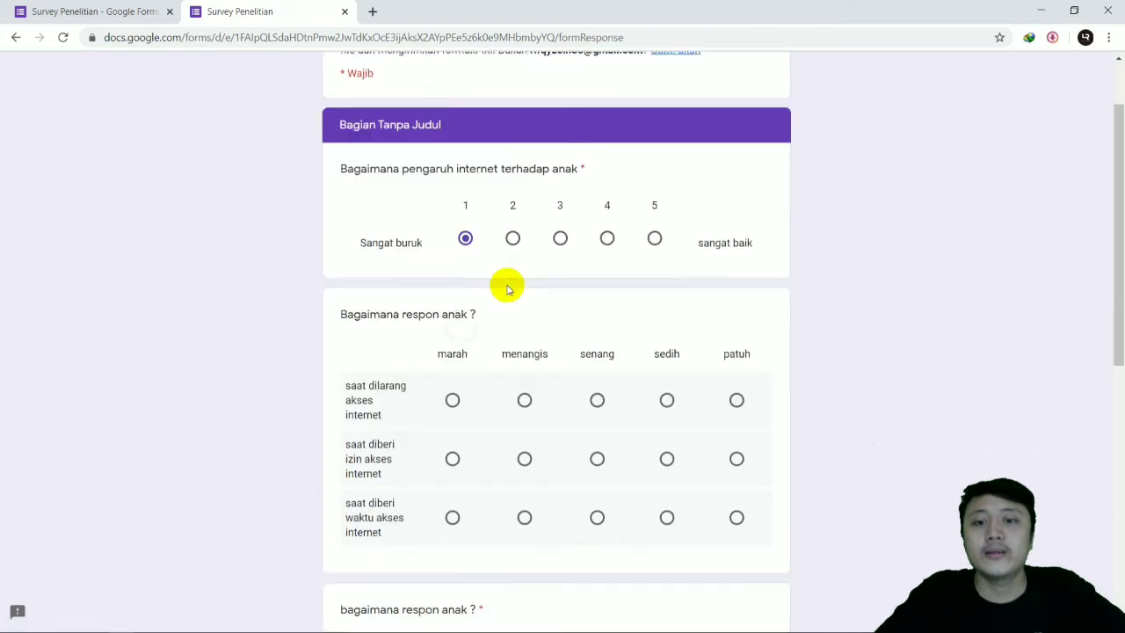
pyautogui.scroll(-1, 507, 290)
pyautogui.click(525, 340)
# Step: In the checkbox grid, check "sedih" for "saat bermain bersama teman" and "menikmati" for "saat bermain internet"
pyautogui.scroll(-3, 523, 333)
pyautogui.click(521, 416)
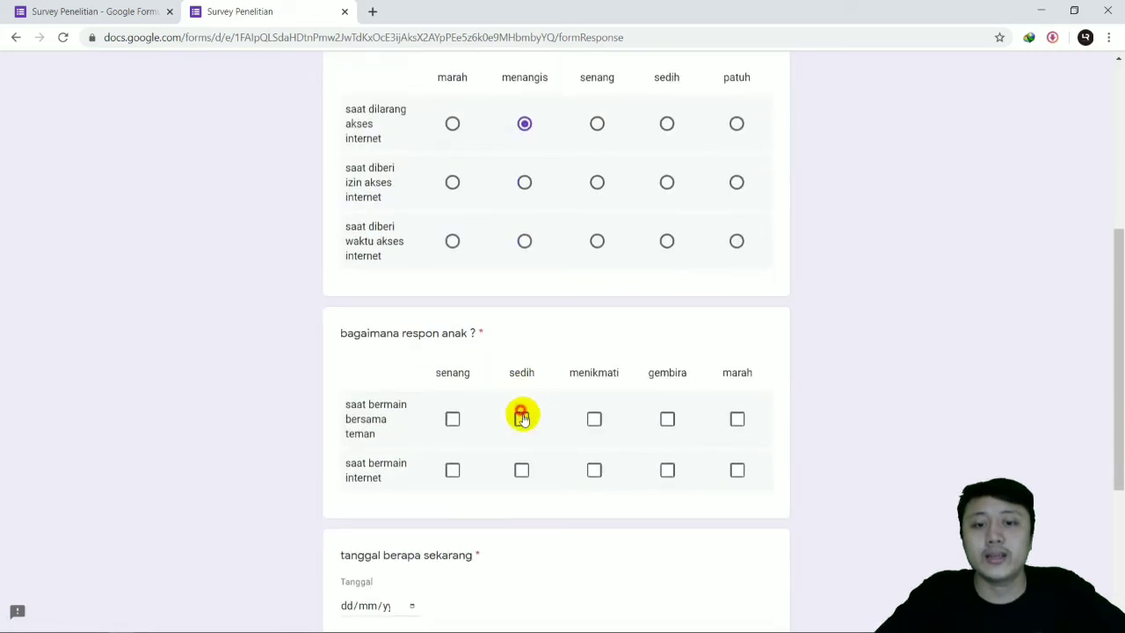
pyautogui.click(594, 469)
# Step: Set the answer to "tanggal berapa sekarang" to today's date, 4 June 2020
pyautogui.scroll(-3, 462, 345)
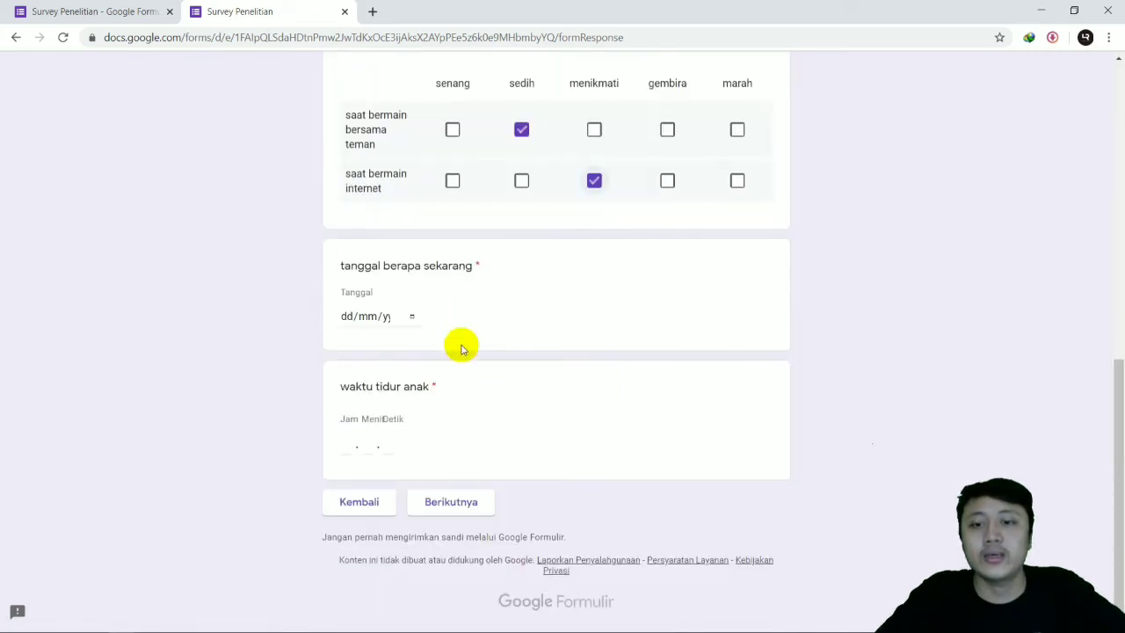
pyautogui.click(413, 321)
pyautogui.click(481, 492)
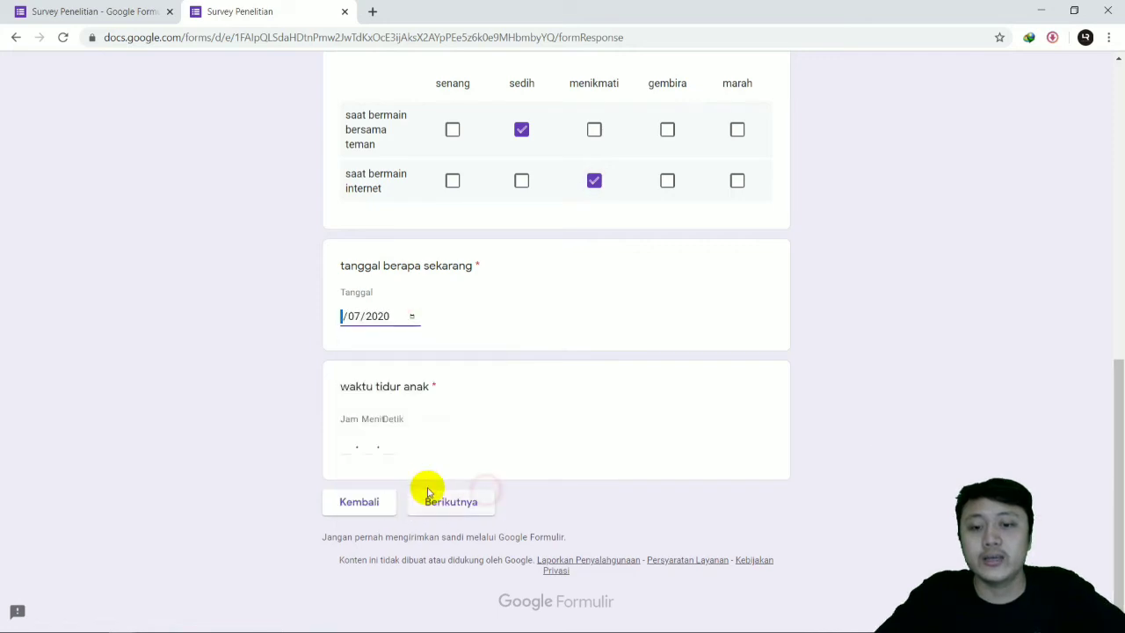
pyautogui.click(411, 316)
pyautogui.click(484, 512)
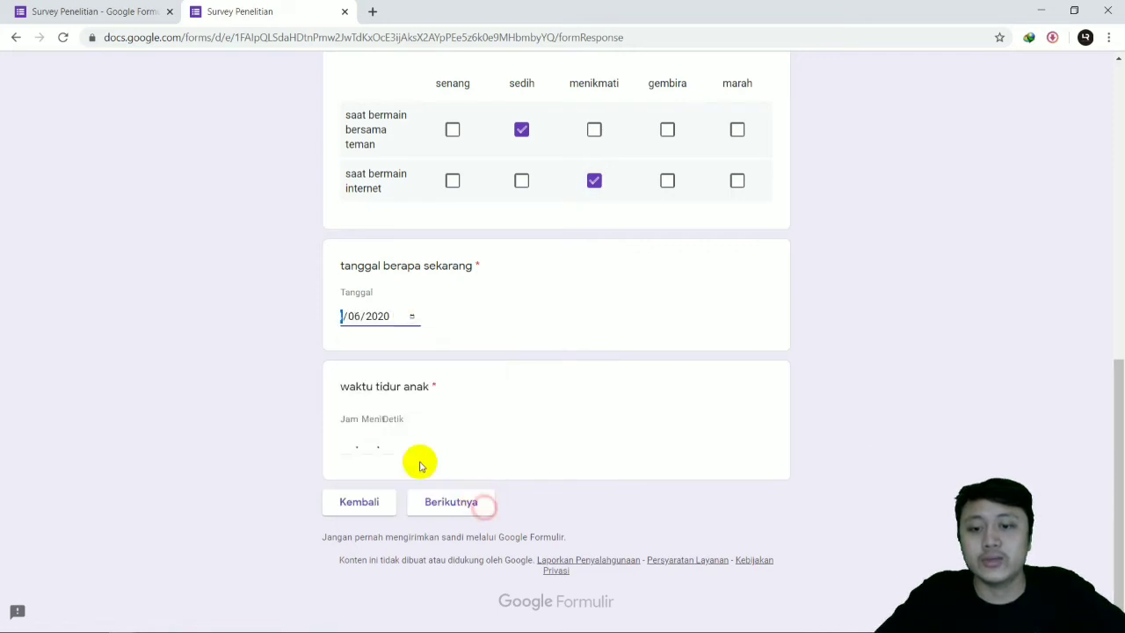
# Step: Enter 1 hour, 1 minute and 1 second for "waktu tidur anak" and continue to the third section
pyautogui.click(354, 447)
pyautogui.write('1')
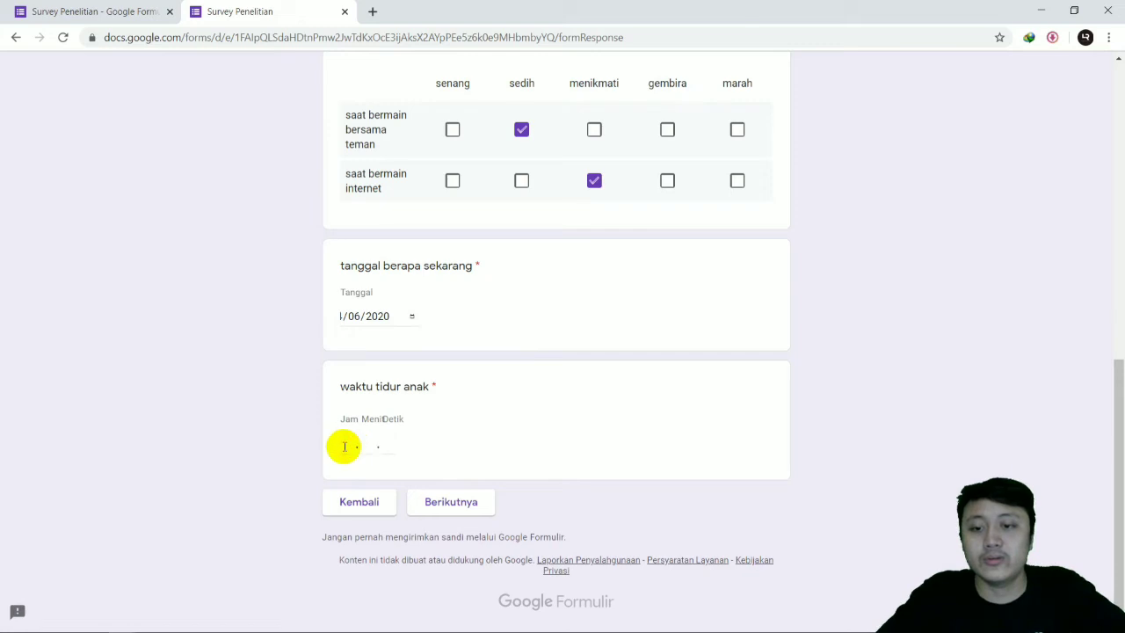
pyautogui.click(366, 450)
pyautogui.write('1 . 1')
pyautogui.click(393, 447)
pyautogui.write('1 . 1')
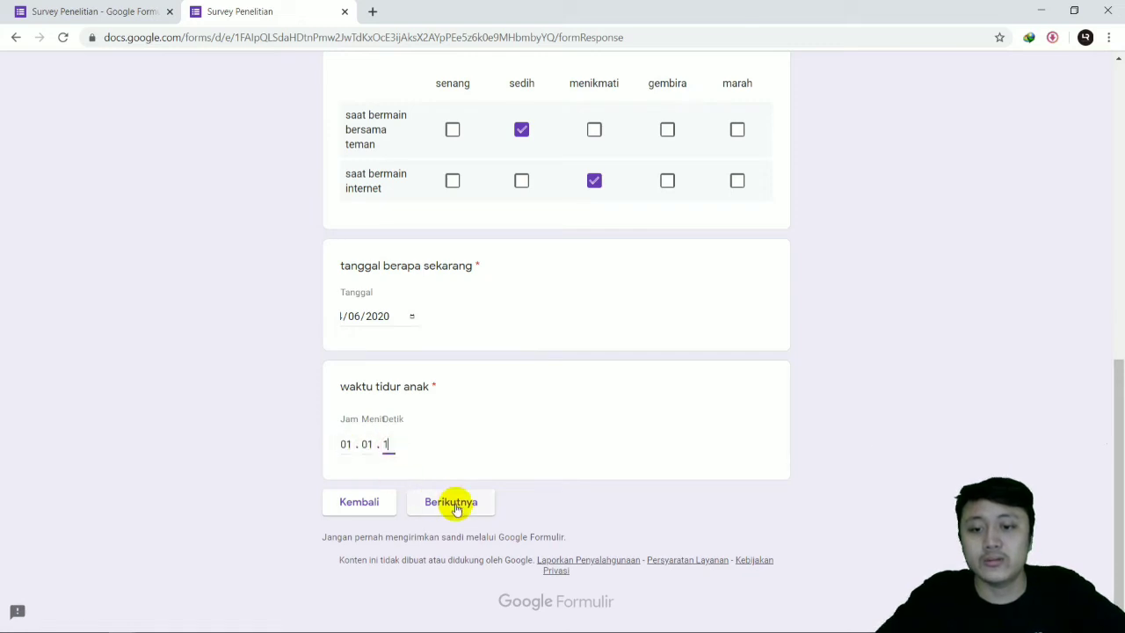
pyautogui.click(456, 506)
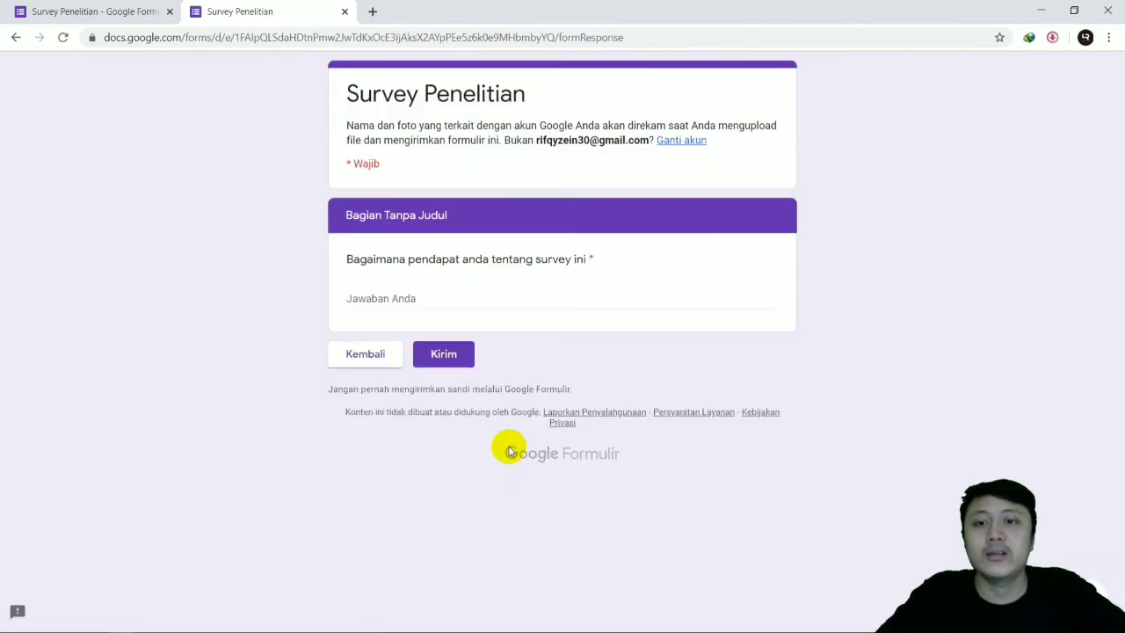
# Step: Answer the opinion question with "menurut saya survey ini sangat bermanfaat sekali, semoga dapat membantu sang peneliti , terimakasih" and submit the form
pyautogui.click(457, 299)
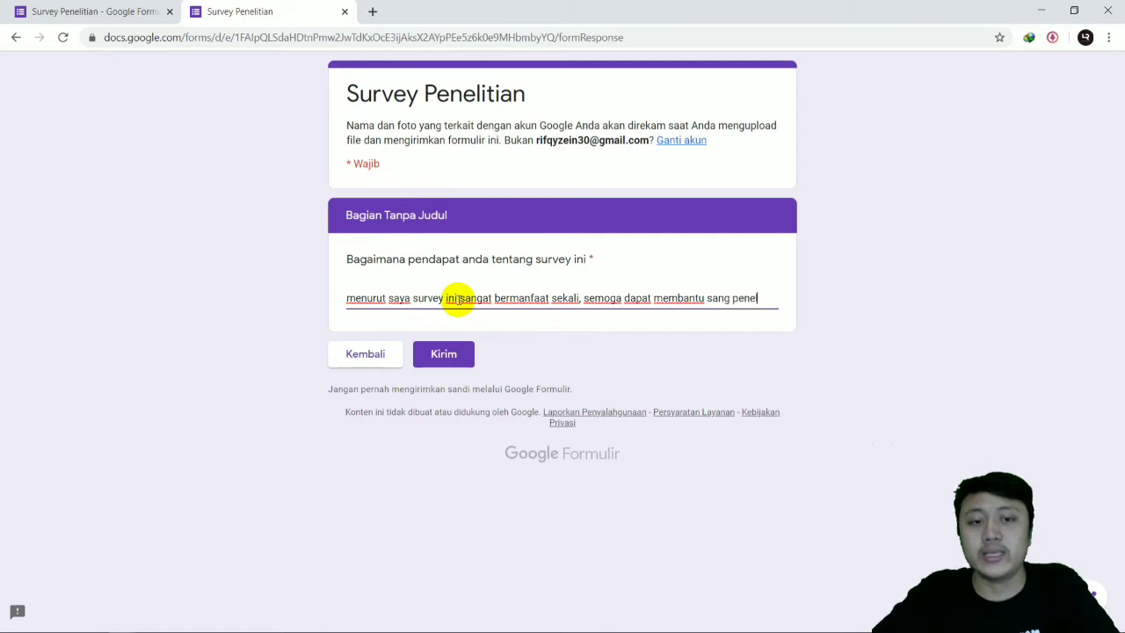
pyautogui.write(', terimakasih')
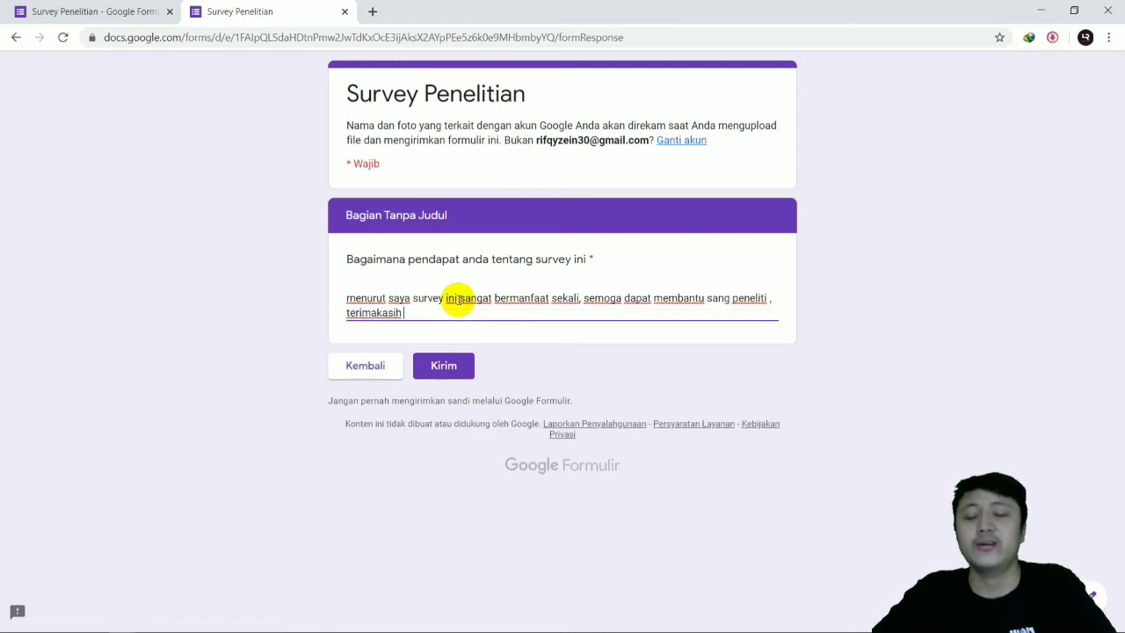
pyautogui.click(458, 299)
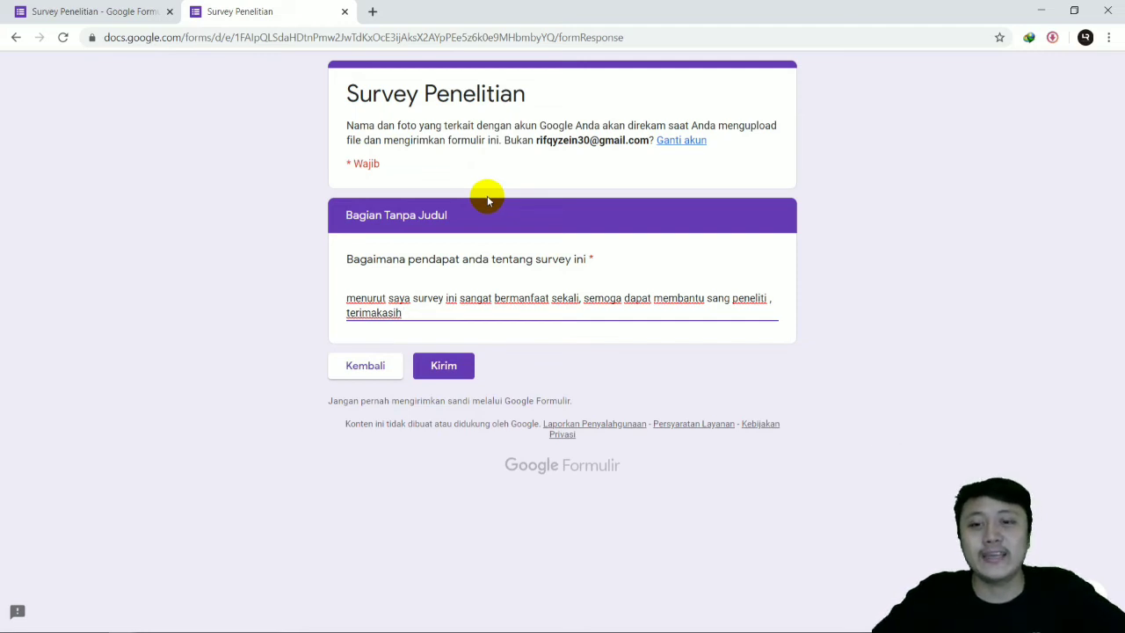
pyautogui.click(434, 375)
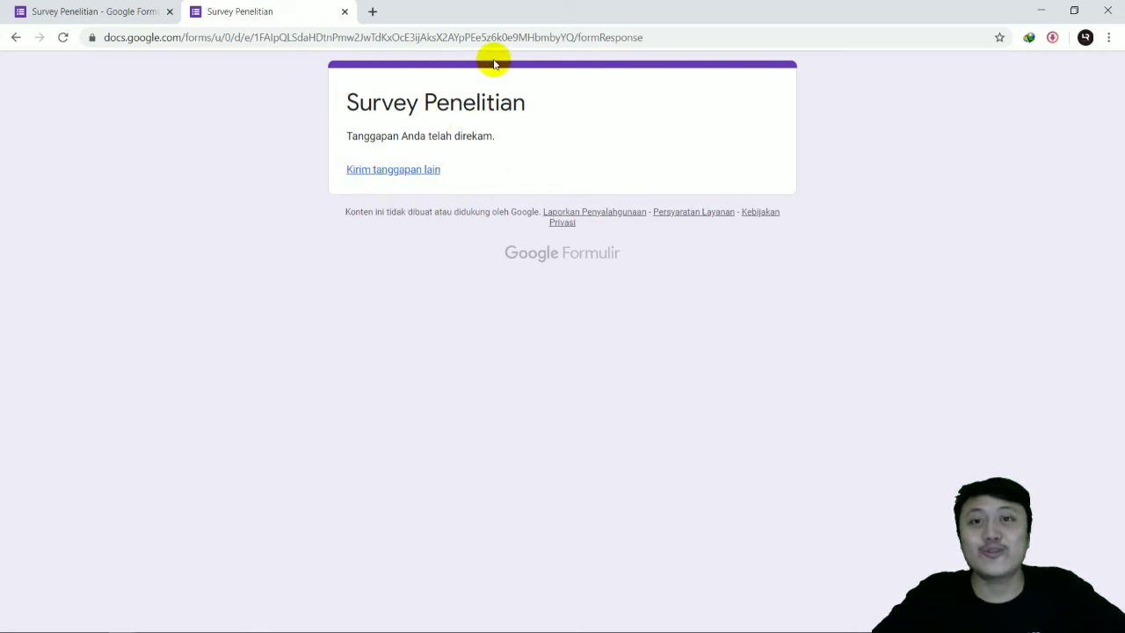
# Step: Examine the Survey Penelitian form's response summary, from the respondent name through to the opinion question
pyautogui.click(123, 10)
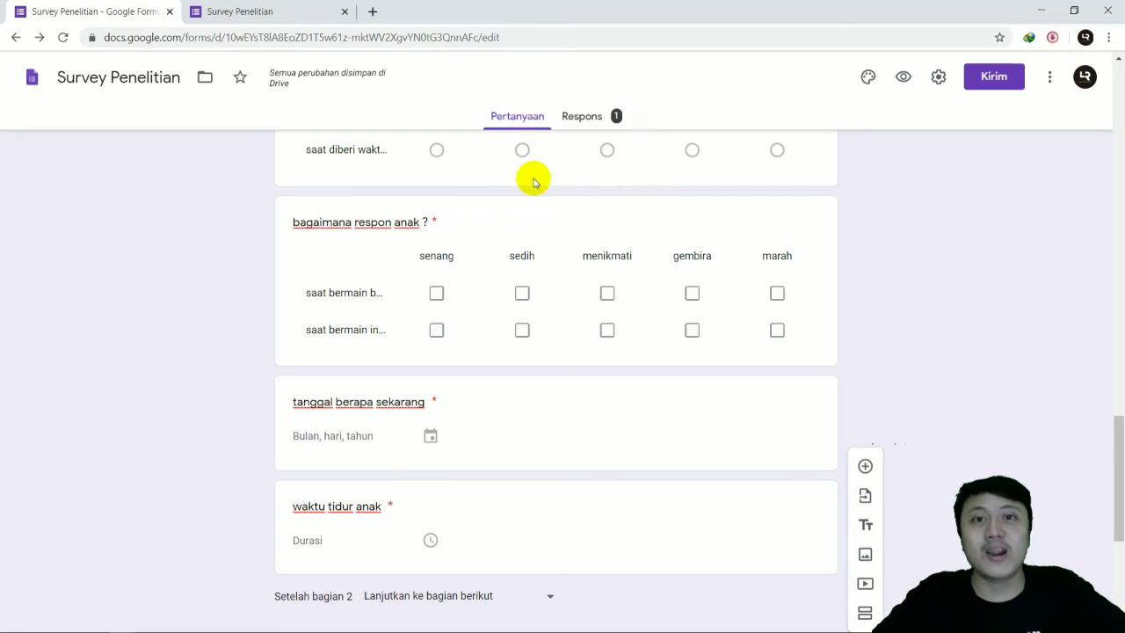
pyautogui.click(592, 118)
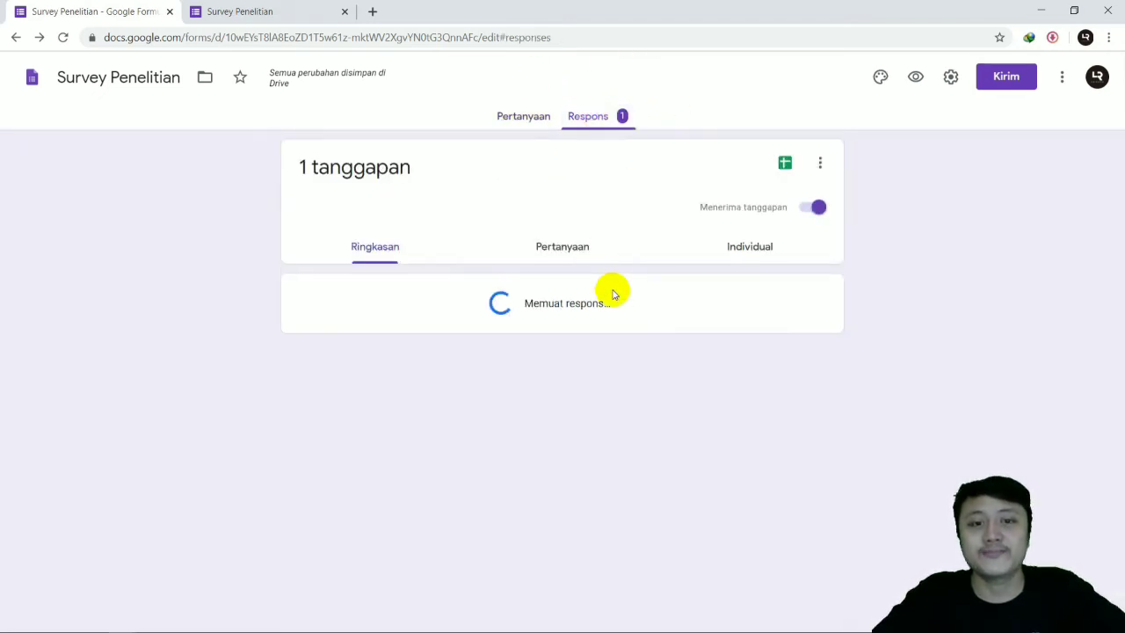
pyautogui.scroll(-1, 492, 263)
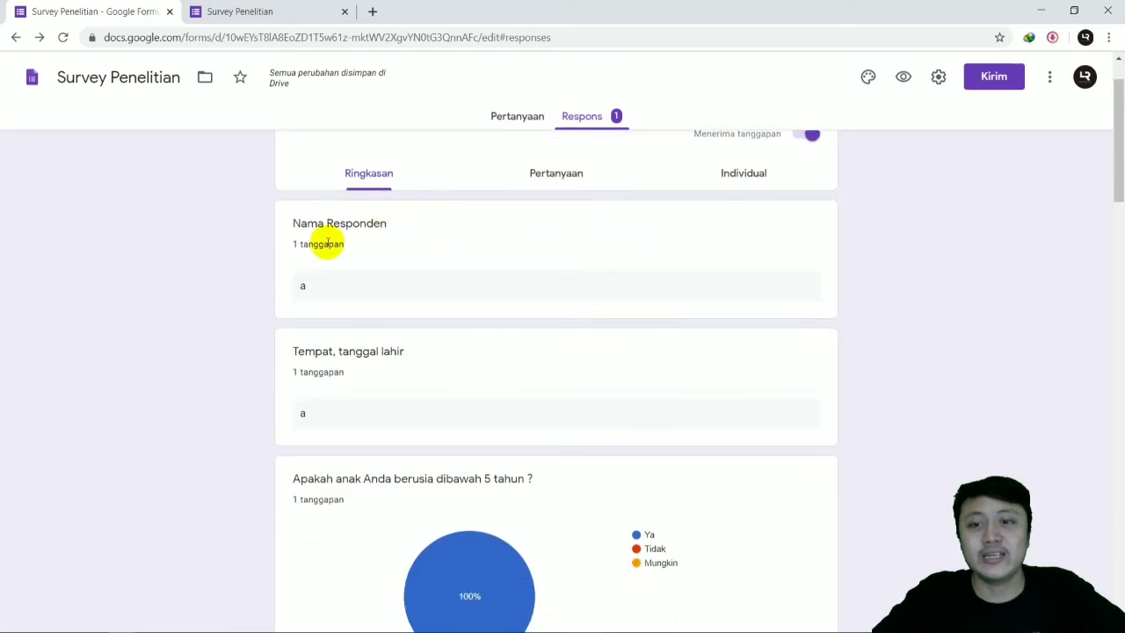
pyautogui.scroll(-1, 334, 273)
pyautogui.scroll(-2, 336, 295)
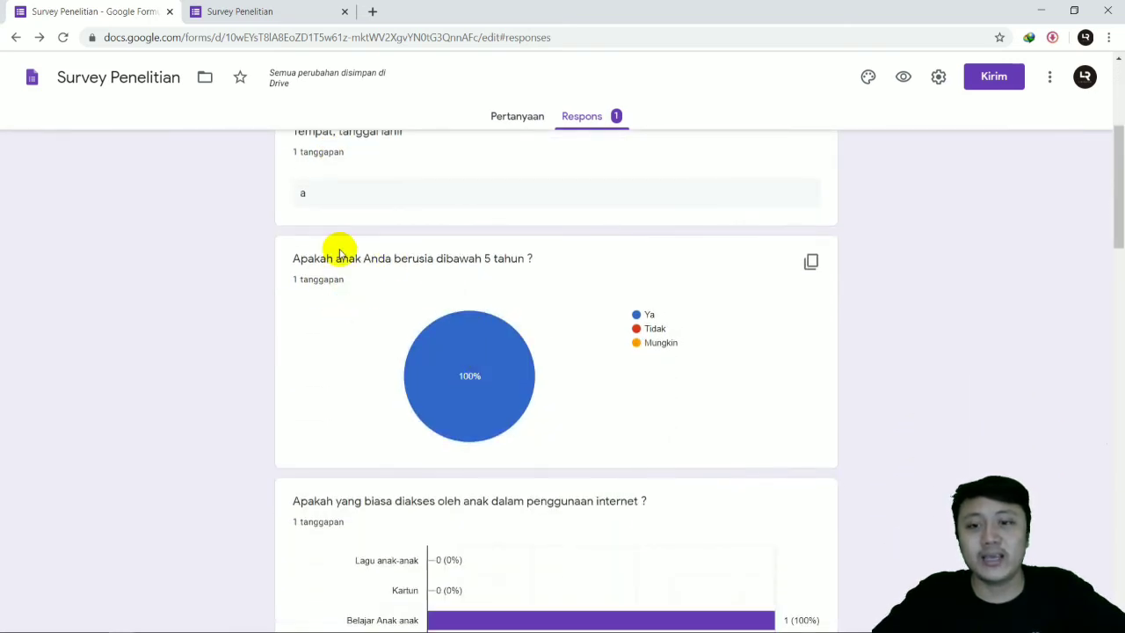
pyautogui.moveTo(492, 374)
pyautogui.scroll(-2, 490, 378)
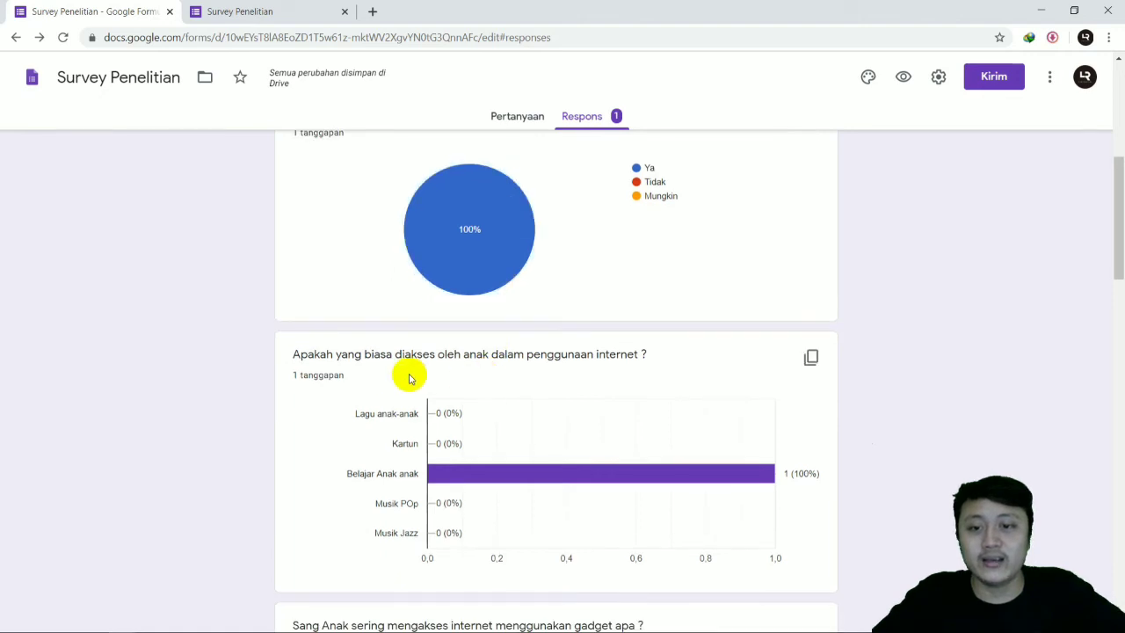
pyautogui.moveTo(609, 475)
pyautogui.scroll(-1, 527, 456)
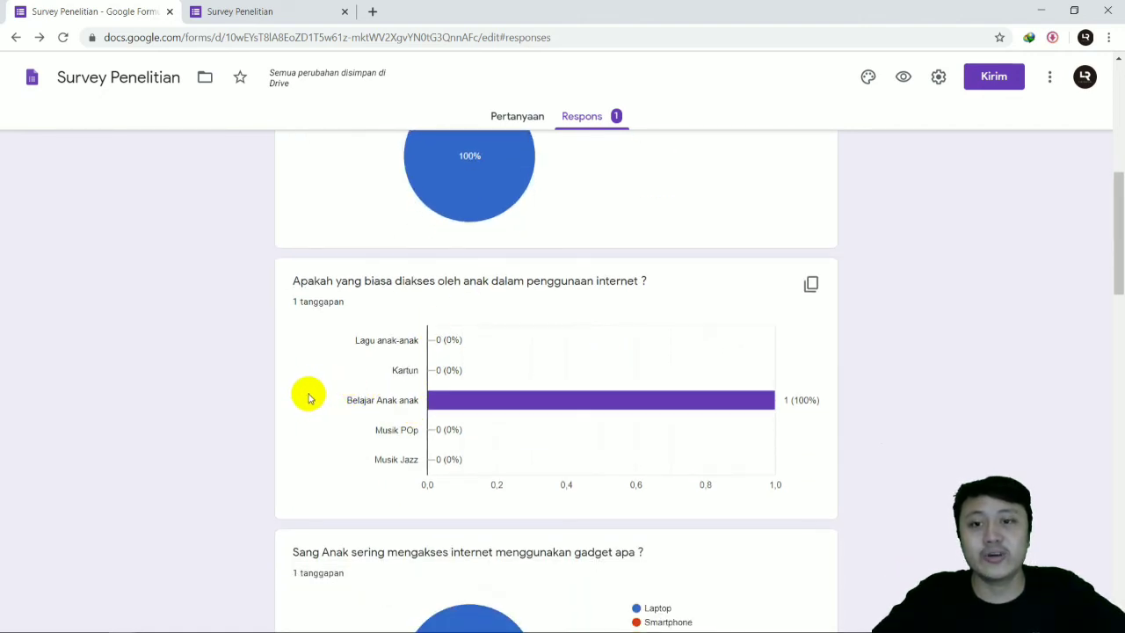
pyautogui.scroll(-1, 309, 399)
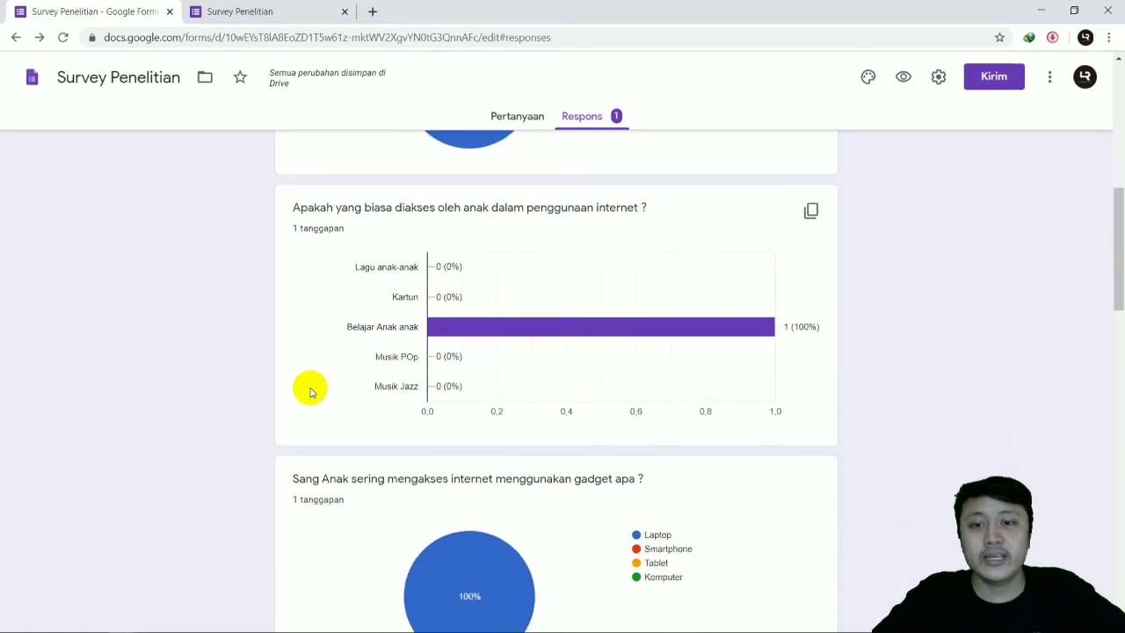
pyautogui.scroll(-7, 317, 374)
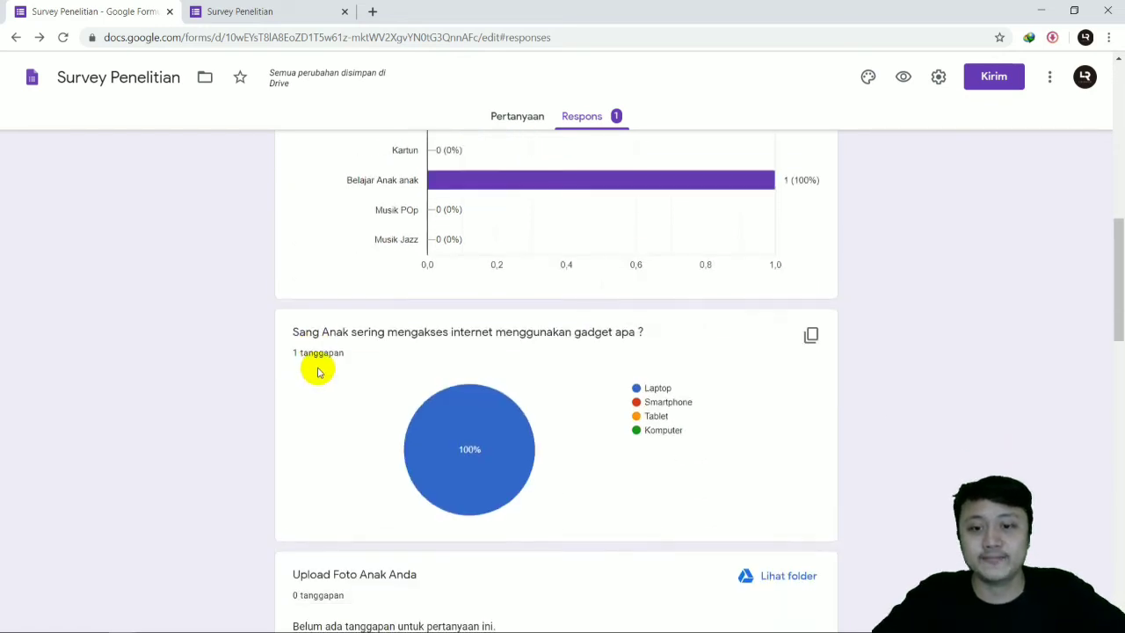
pyautogui.scroll(-6, 322, 390)
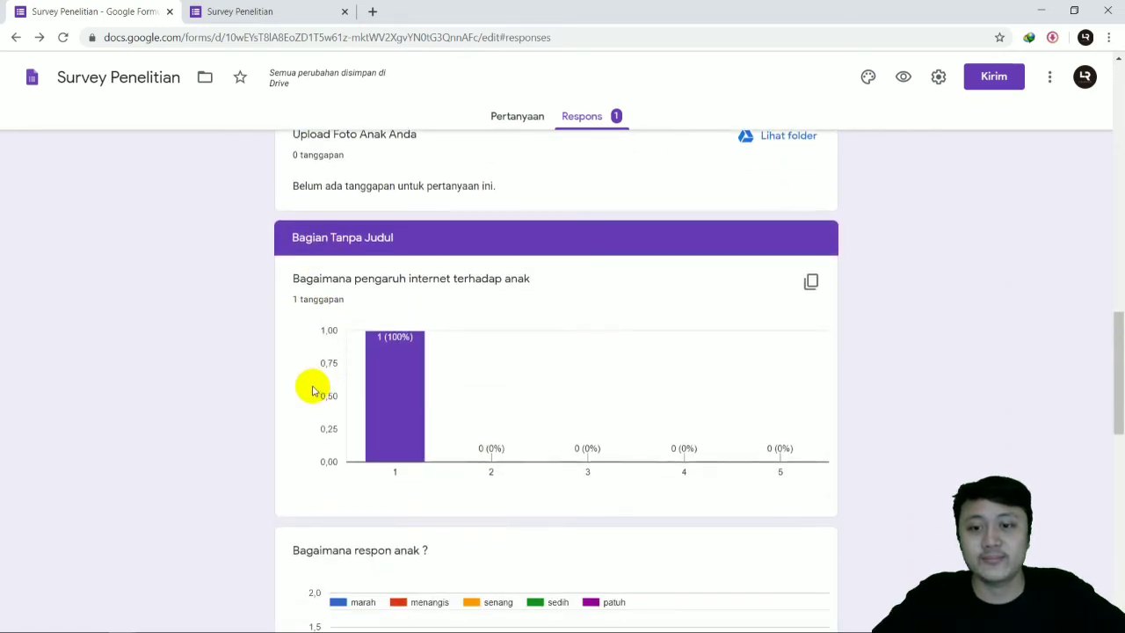
pyautogui.scroll(-6, 312, 391)
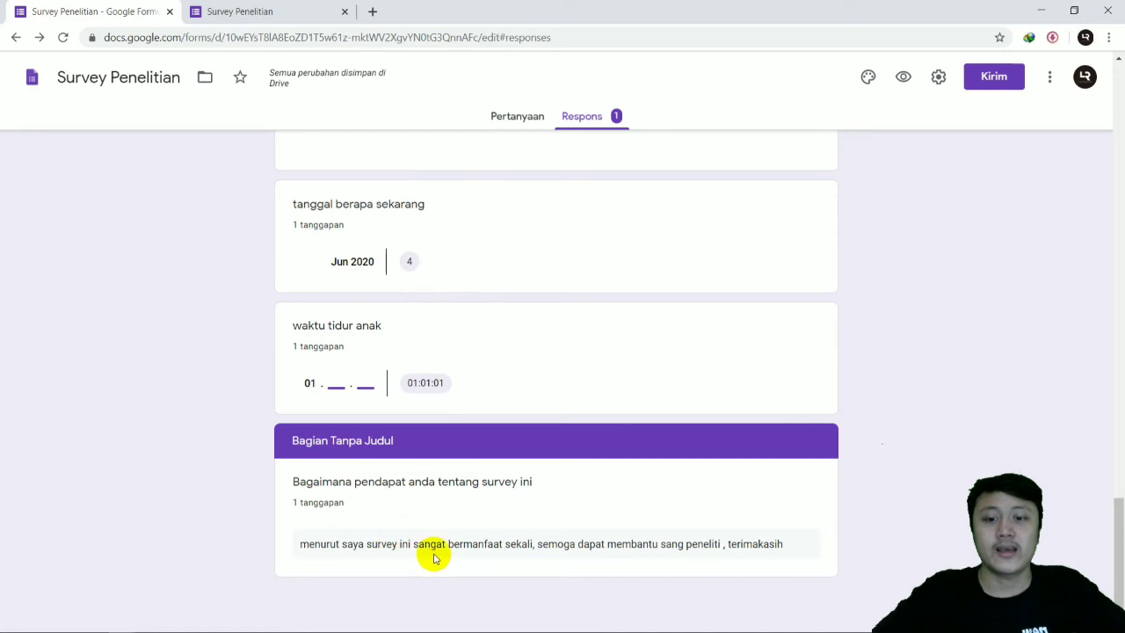
# Step: Create a new spreadsheet named "Survey Penelitian (Respons)" as the destination for the form's responses
pyautogui.scroll(15, 703, 457)
pyautogui.scroll(15, 677, 436)
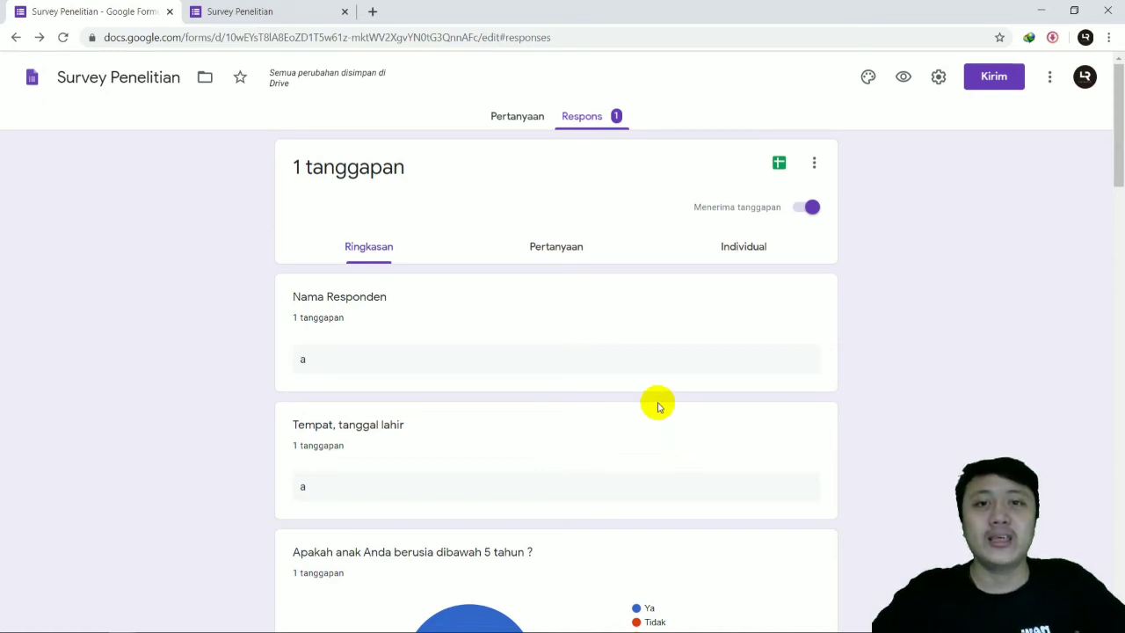
pyautogui.click(778, 167)
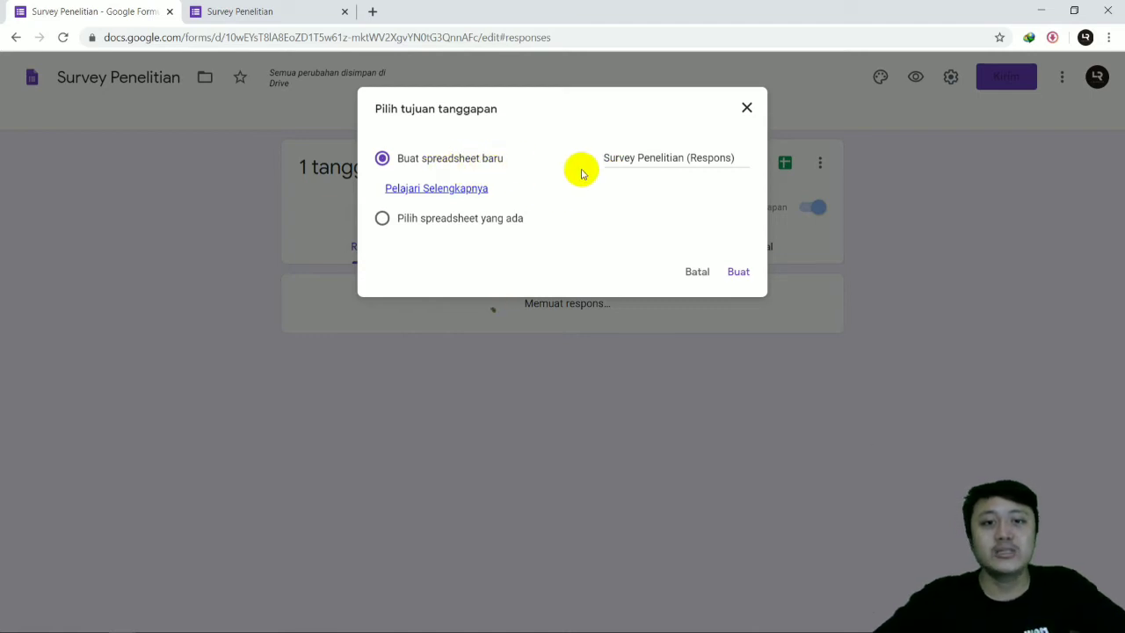
pyautogui.click(738, 270)
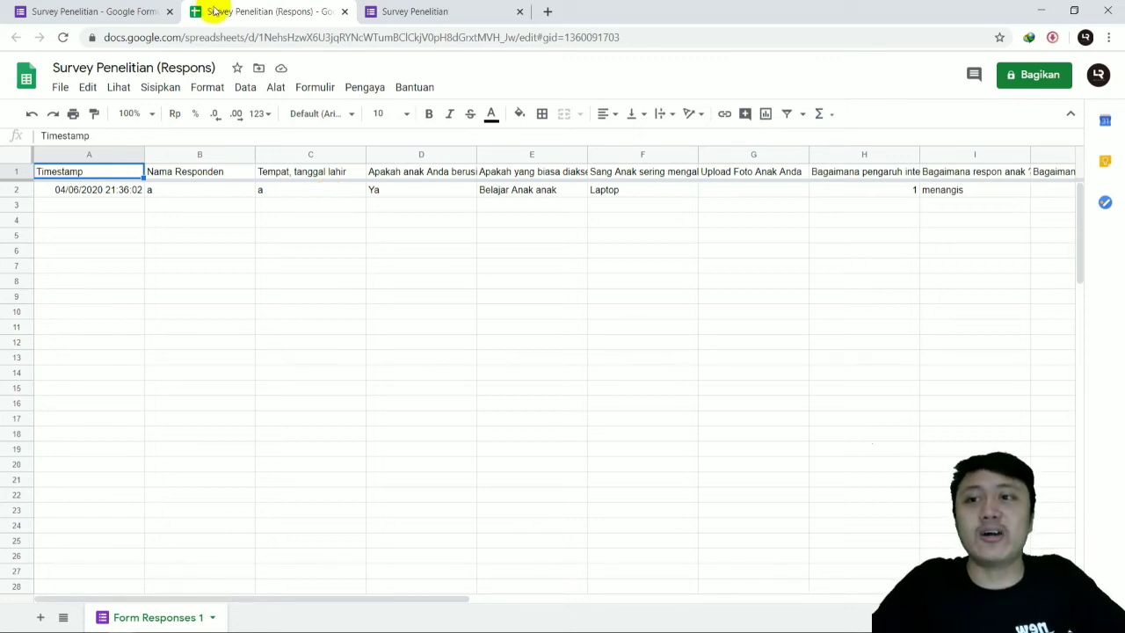
# Step: Download the response spreadsheet in Microsoft Excel (.xlsx) format
pyautogui.click(63, 88)
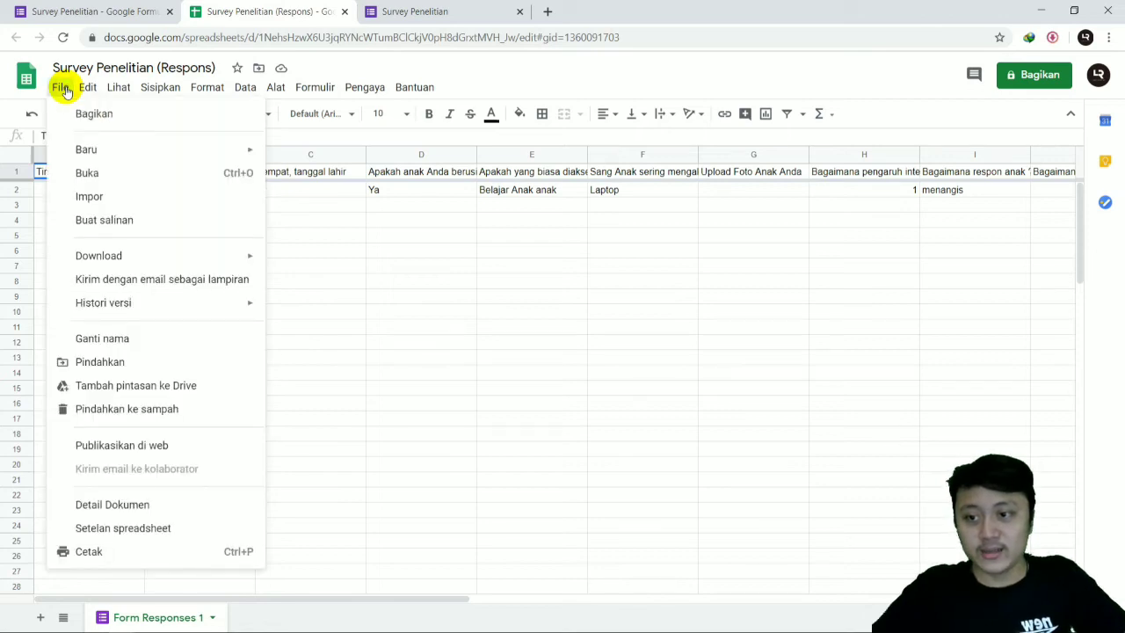
pyautogui.moveTo(166, 254)
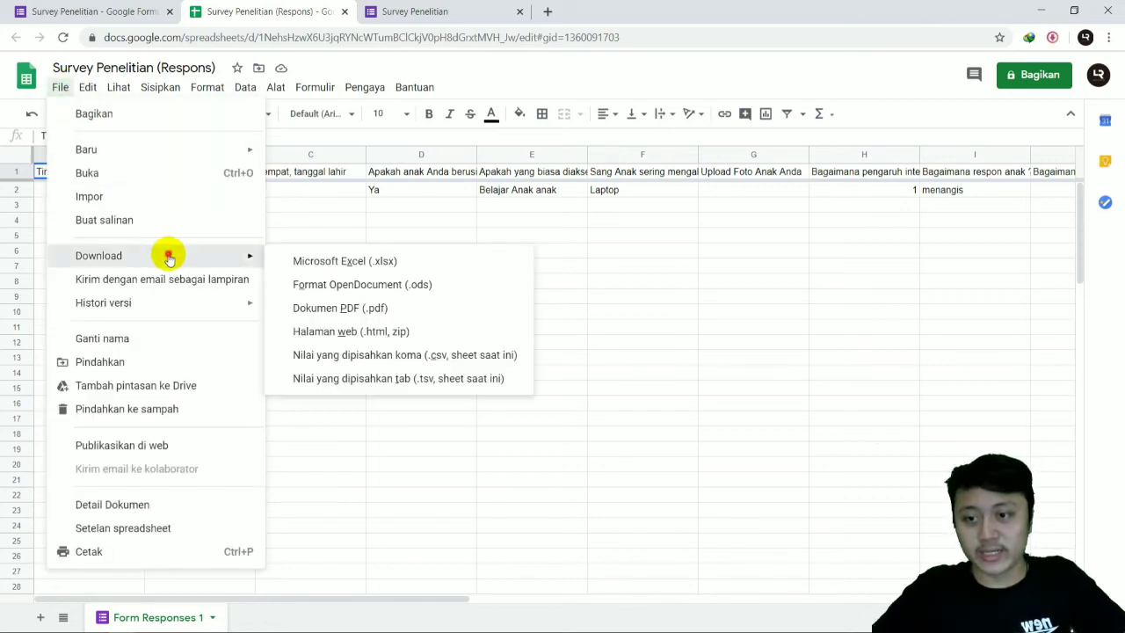
pyautogui.click(300, 264)
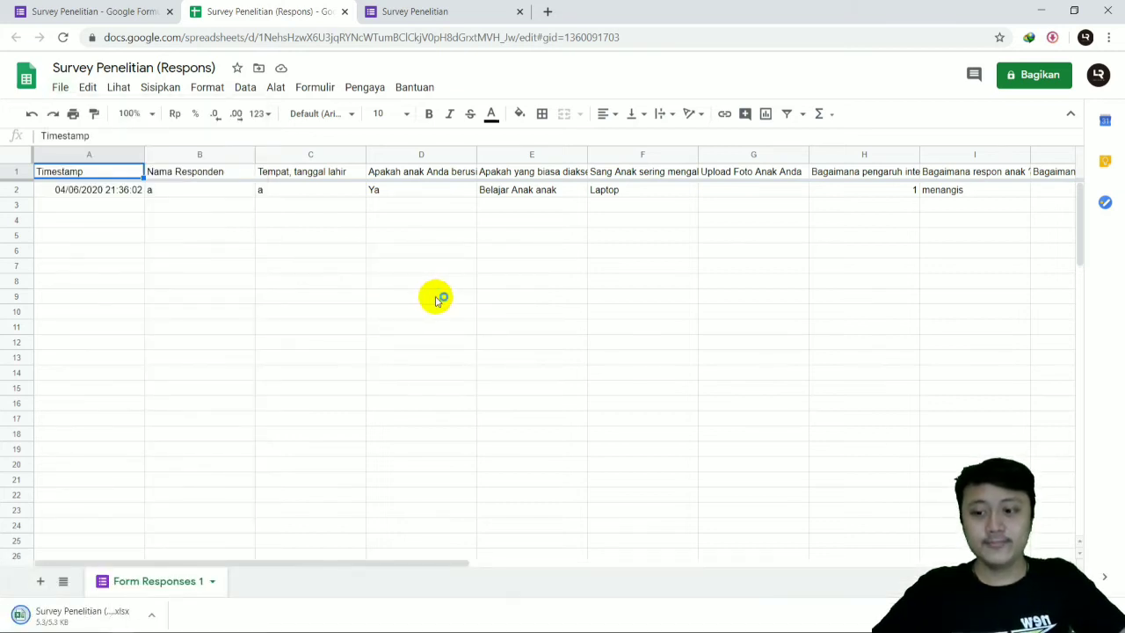
# Step: Try to open the downloaded Survey Penelitian (Respons) file in Excel
pyautogui.click(95, 615)
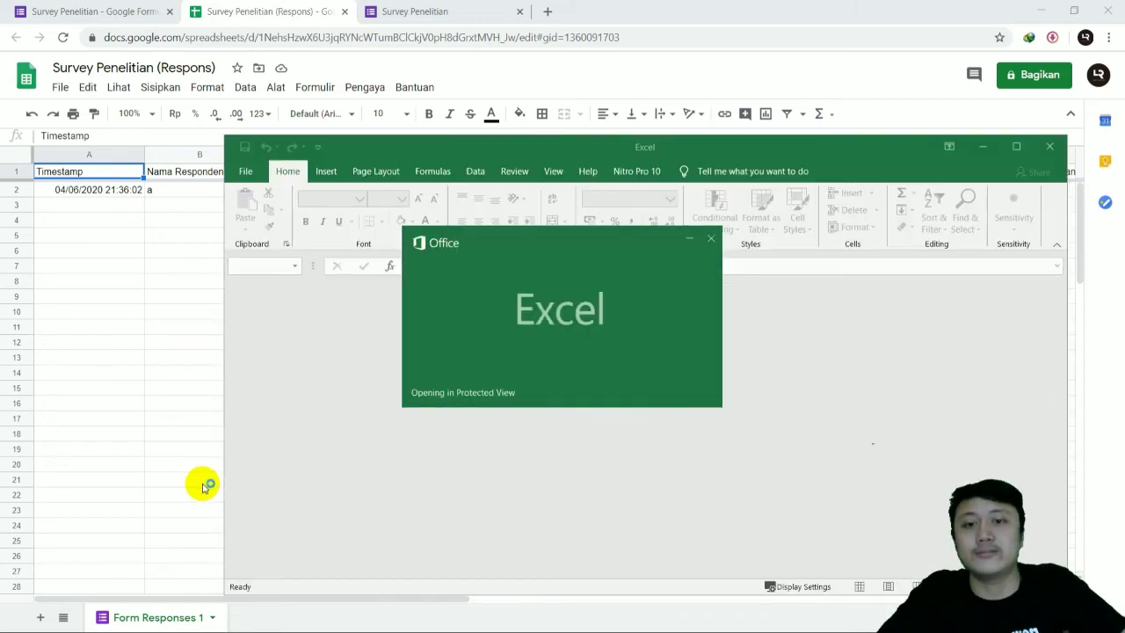
pyautogui.click(701, 245)
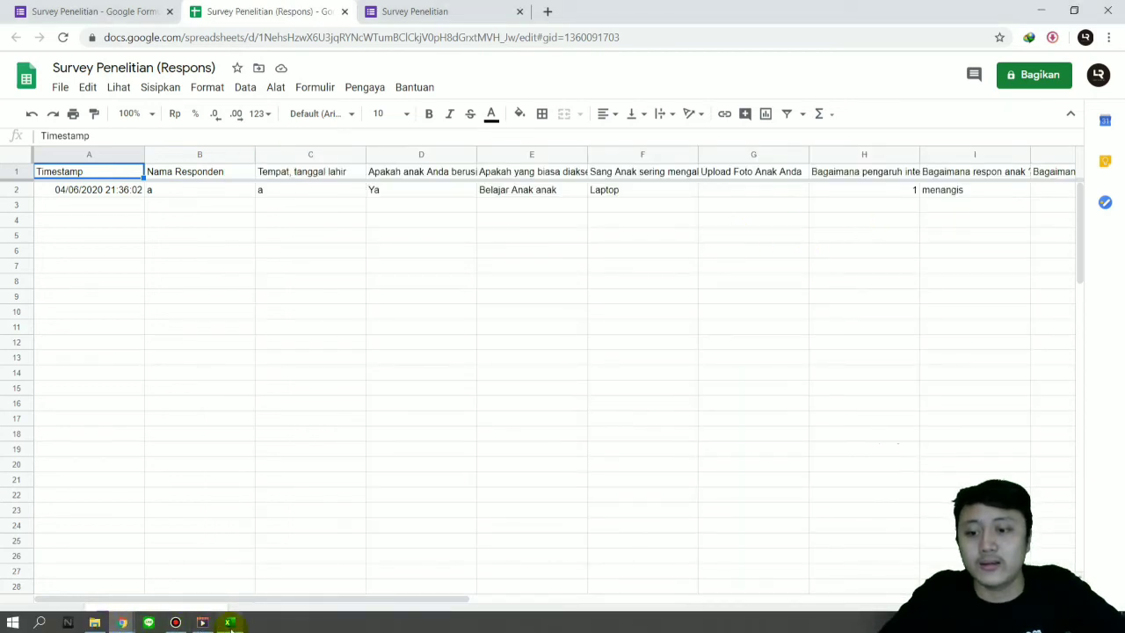
pyautogui.click(229, 622)
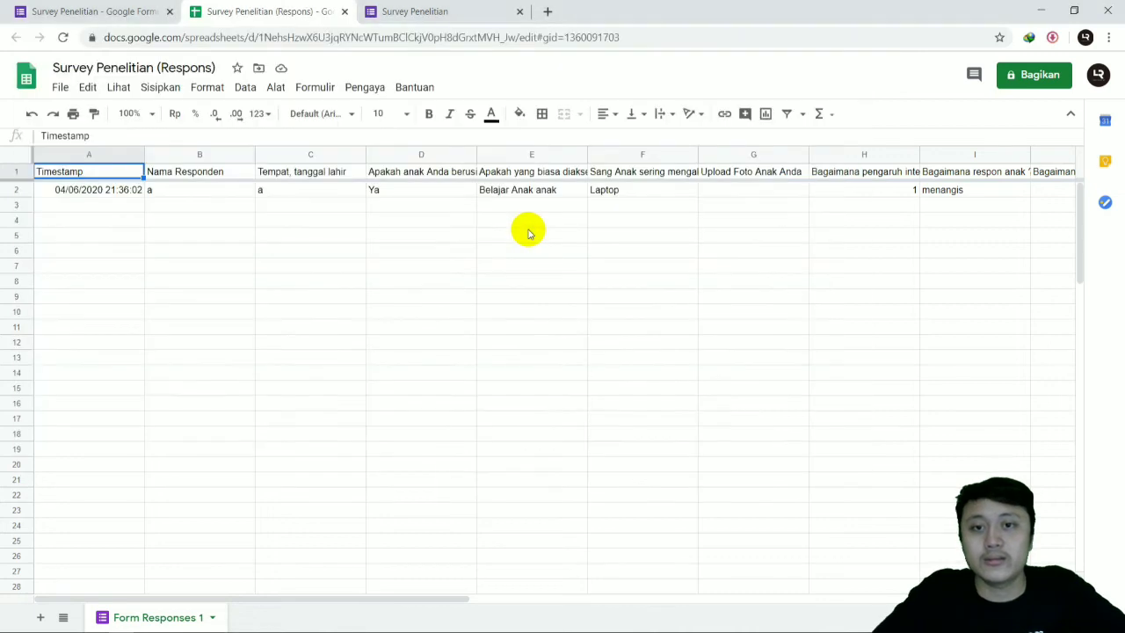
# Step: Switch to File Explorer, open the Survey Penelitian (Respons) workbook from the Downloads folder, and minimize the folder window
pyautogui.click(94, 622)
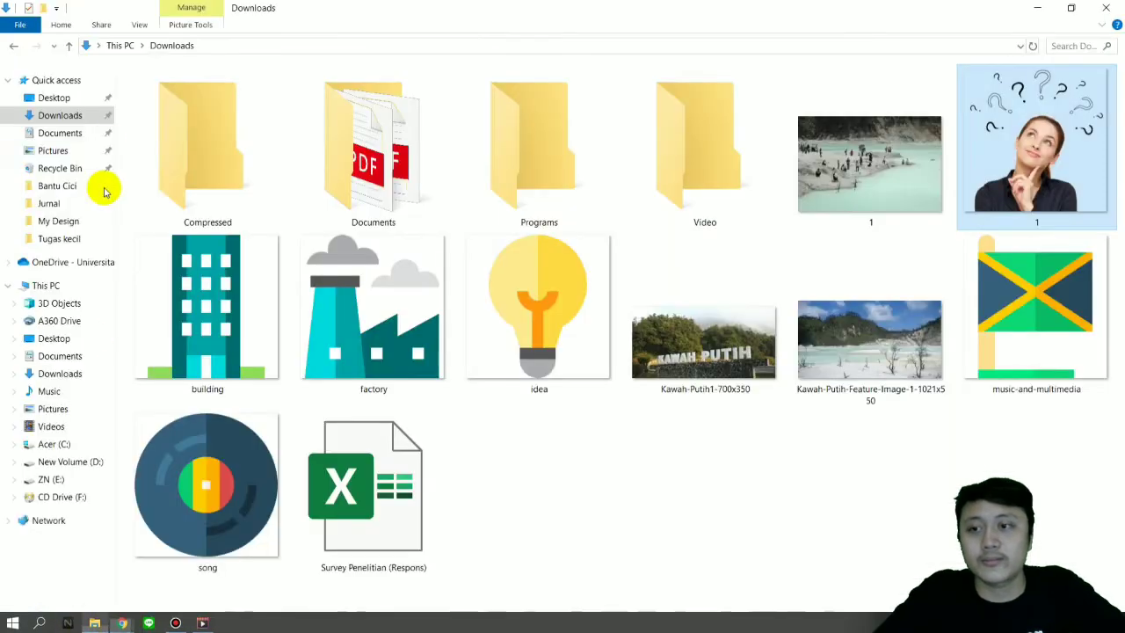
pyautogui.click(70, 112)
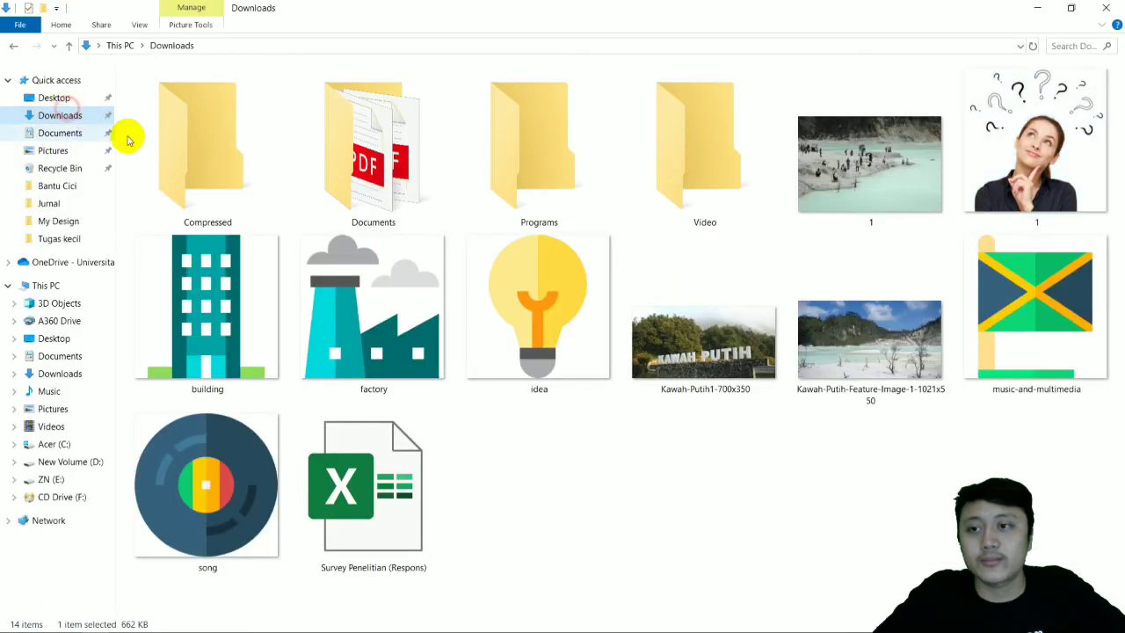
pyautogui.doubleClick(383, 507)
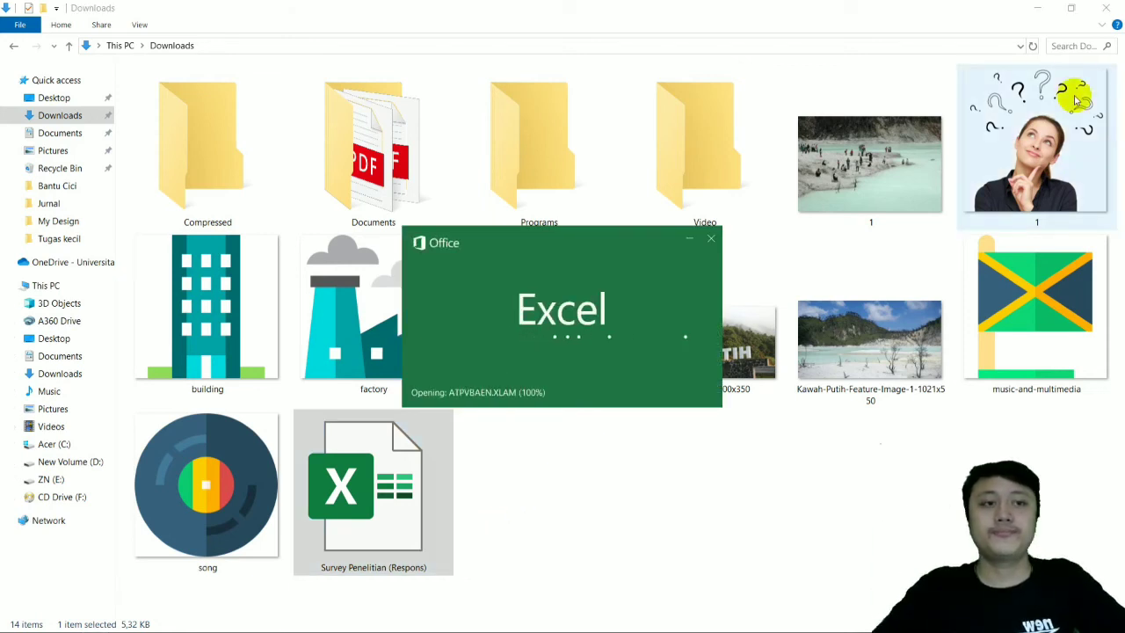
pyautogui.click(1039, 12)
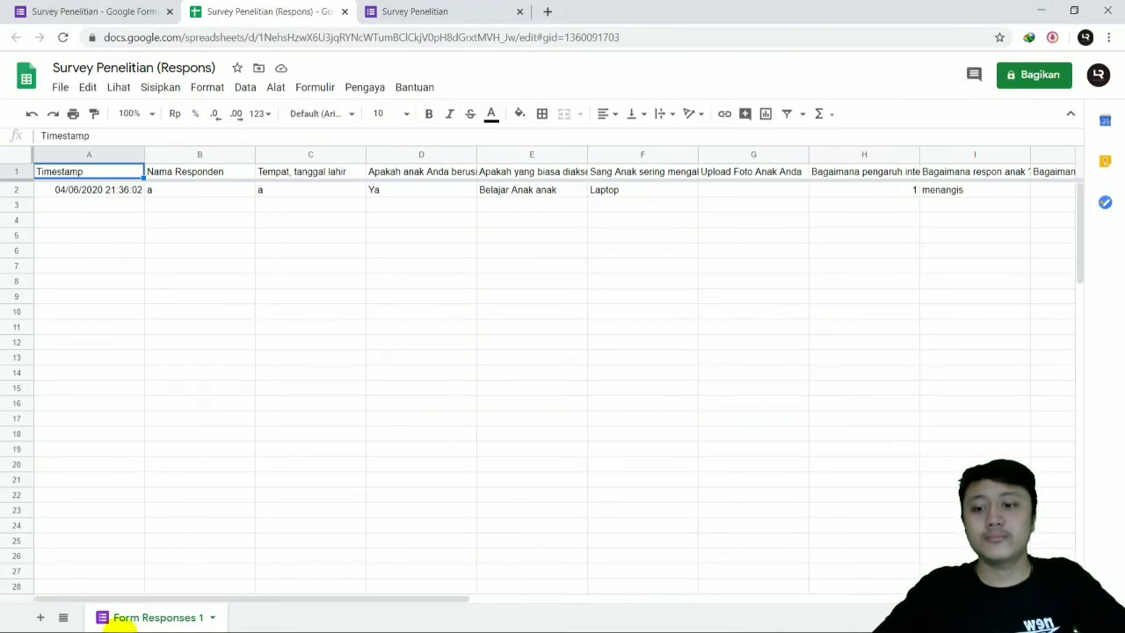
# Step: In Excel, maximize the Survey Penelitian (Respons) workbook, look through its response columns up to the opinion question, and put the window away
pyautogui.click(229, 622)
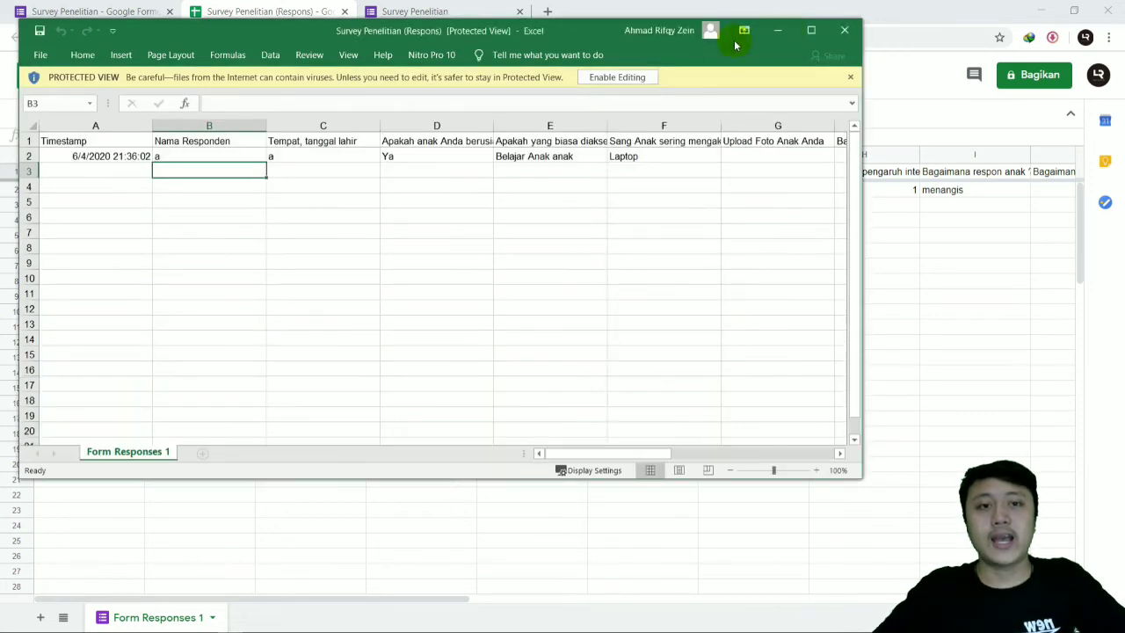
pyautogui.click(811, 31)
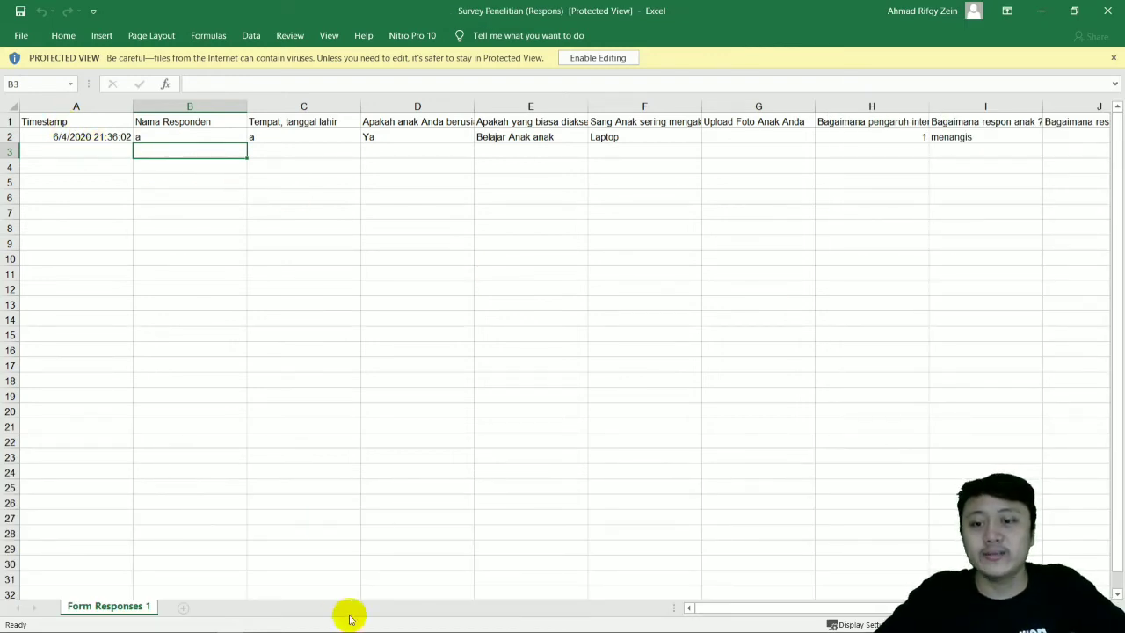
pyautogui.moveTo(710, 607); pyautogui.dragTo(941, 578)
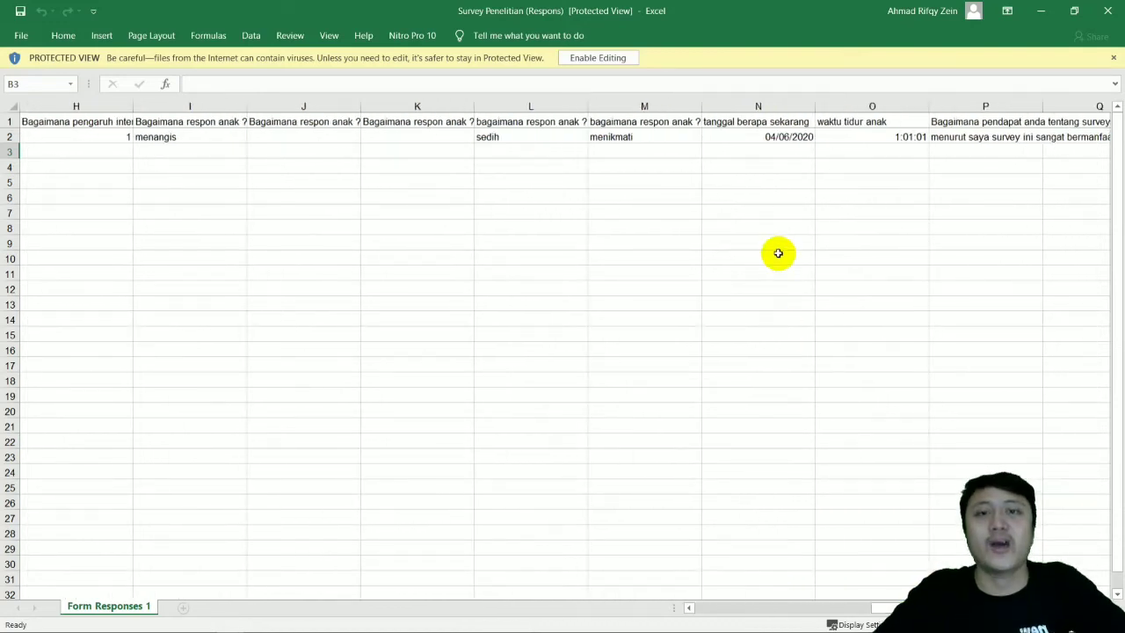
pyautogui.click(1107, 12)
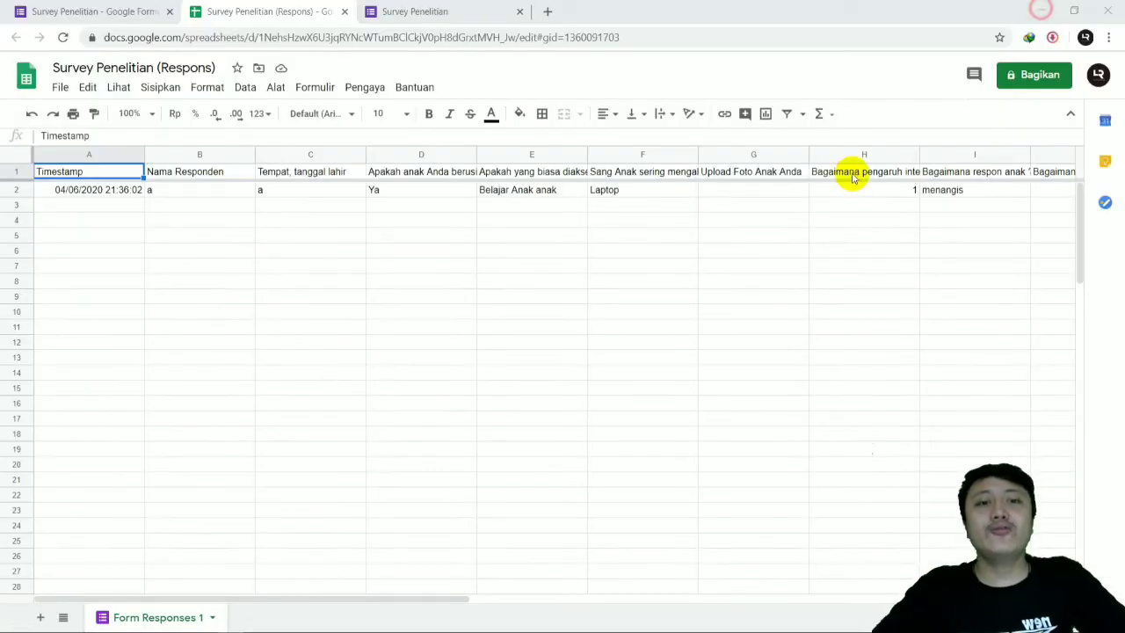
# Step: Return to the form's questions and set the gift train illustration from the "Khusus anak-anak" themes as the header image
pyautogui.click(114, 11)
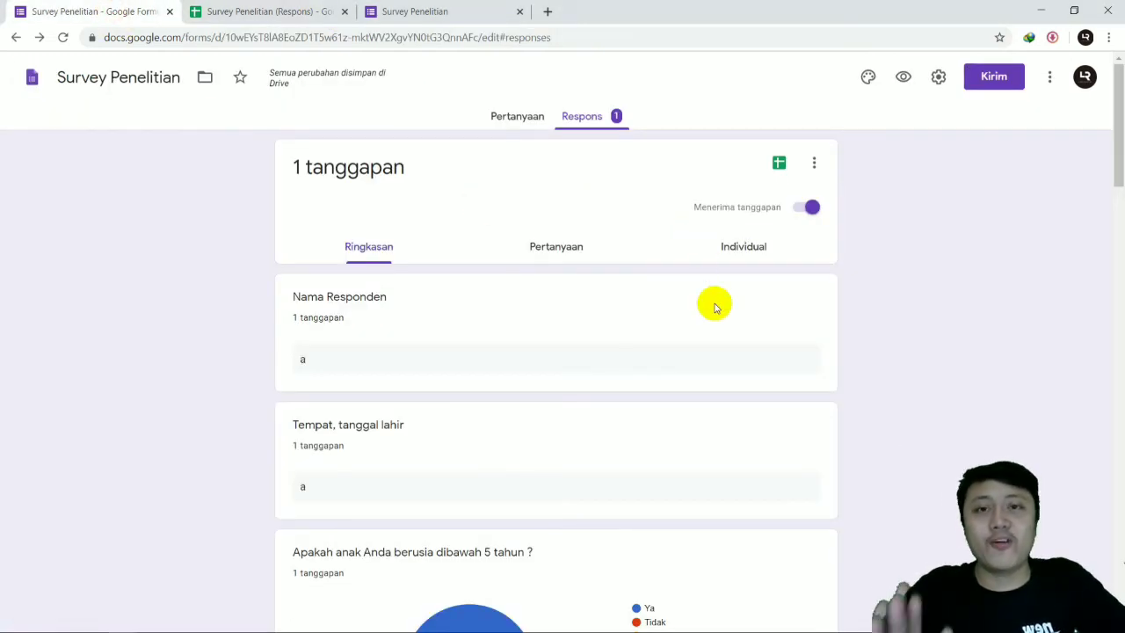
pyautogui.click(868, 79)
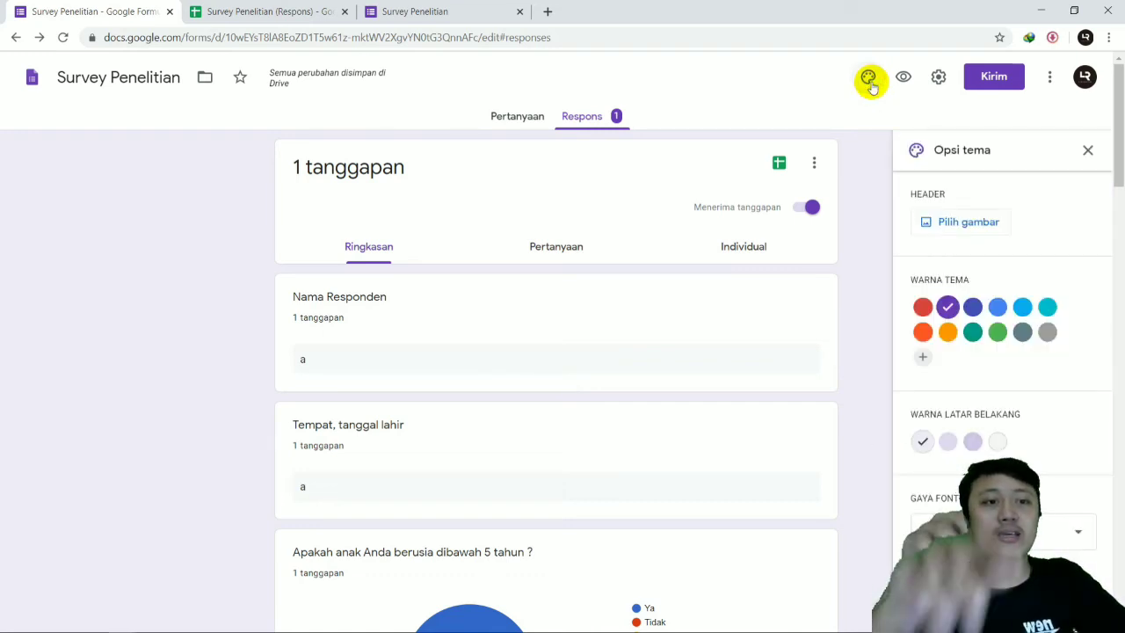
pyautogui.scroll(-3, 947, 215)
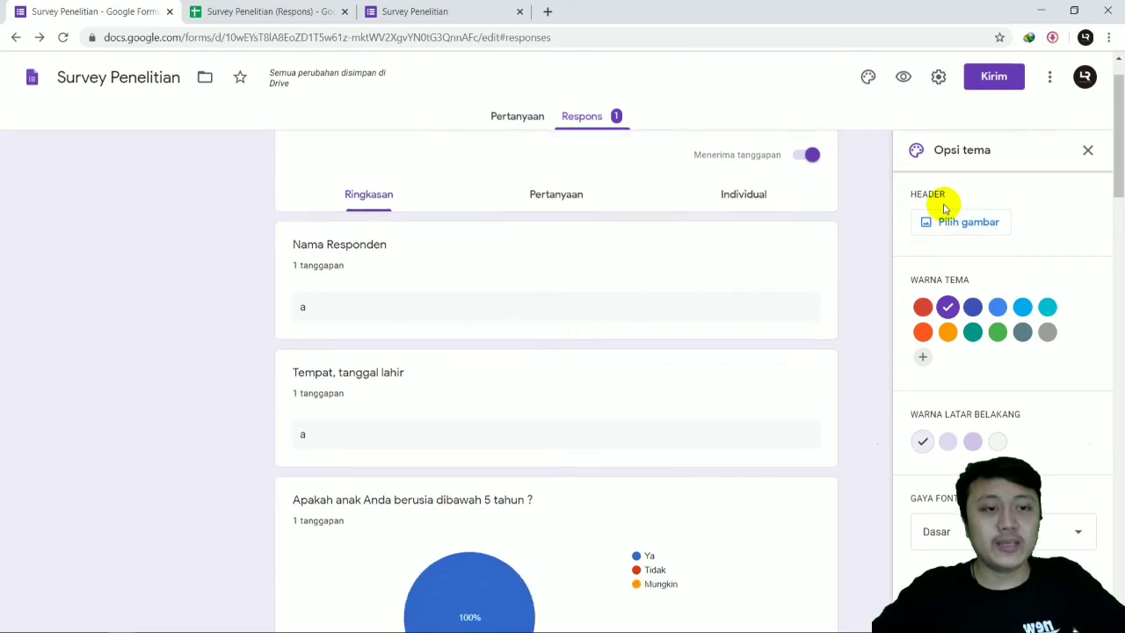
pyautogui.scroll(3, 949, 220)
pyautogui.click(506, 118)
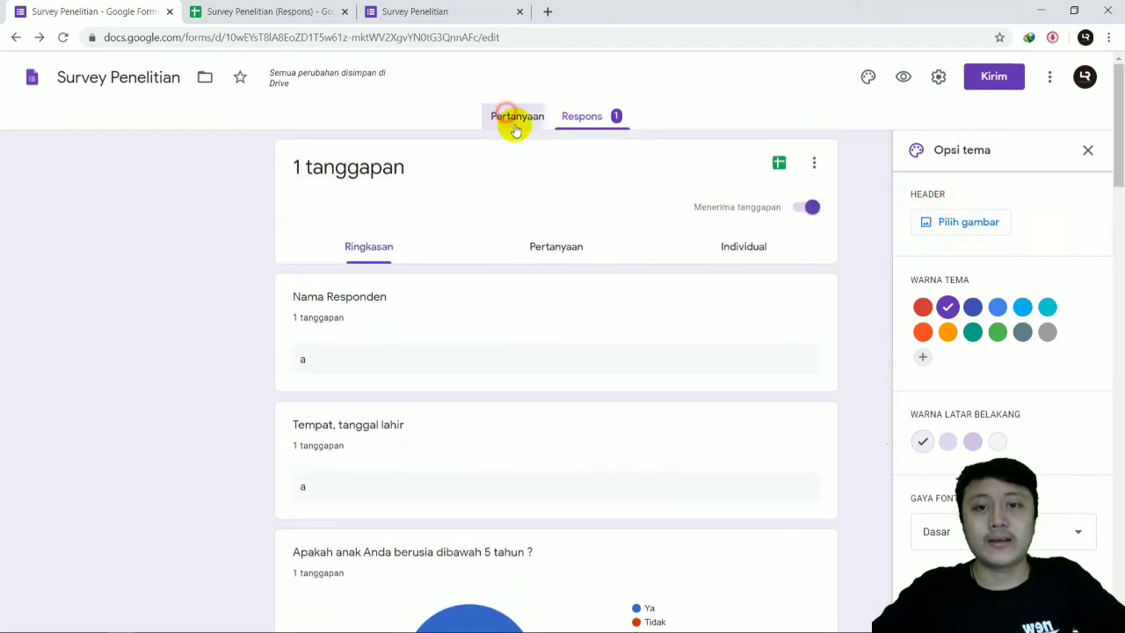
pyautogui.click(940, 225)
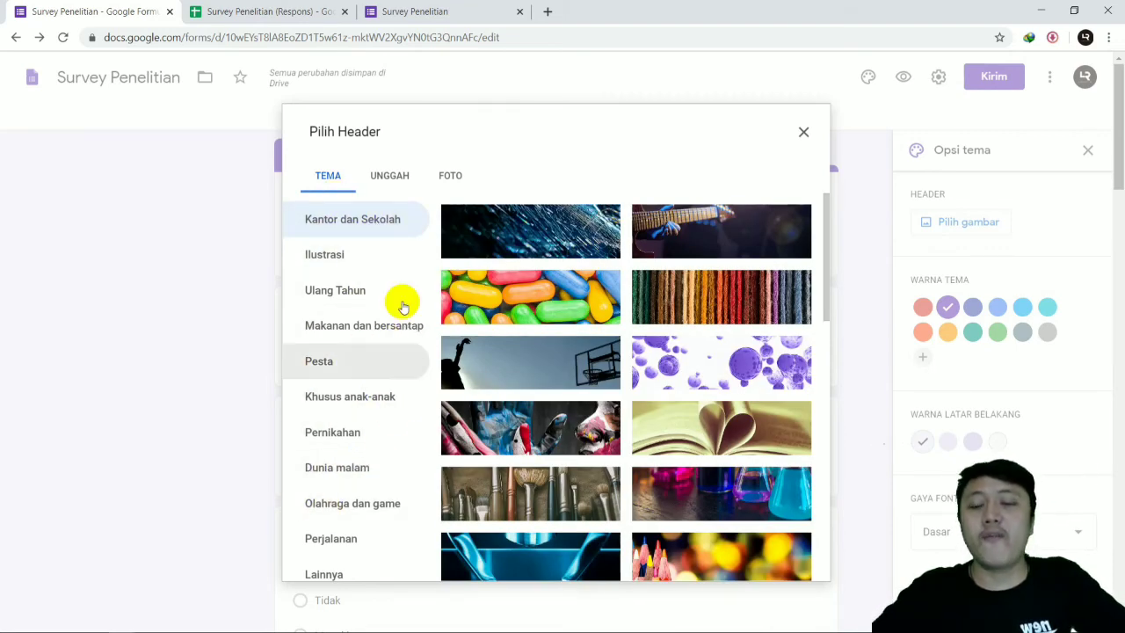
pyautogui.click(389, 395)
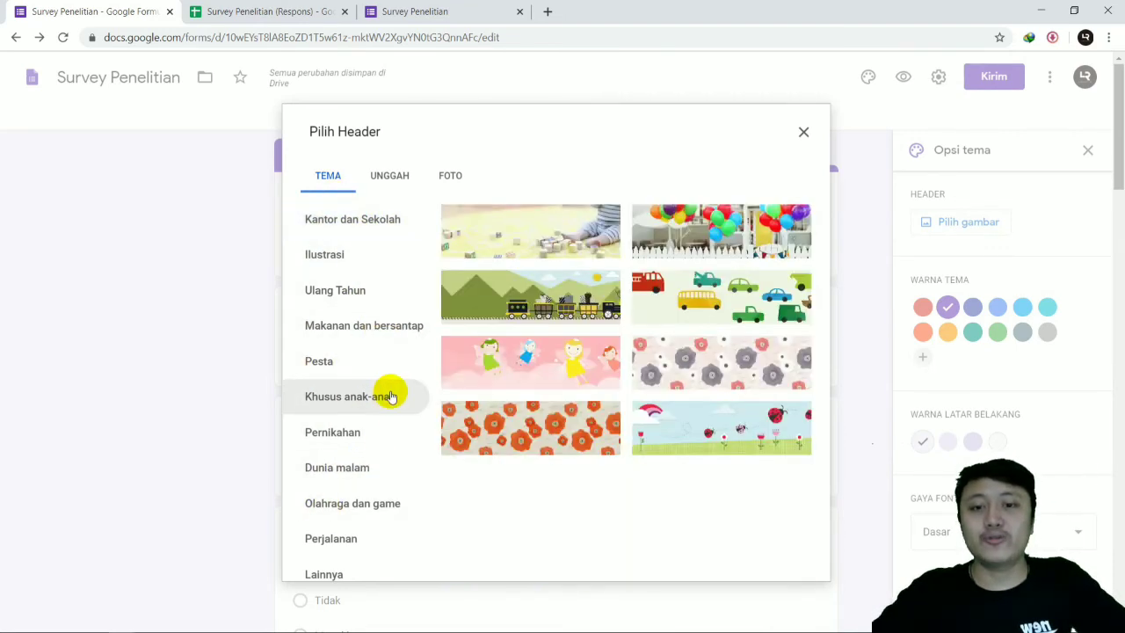
pyautogui.click(496, 306)
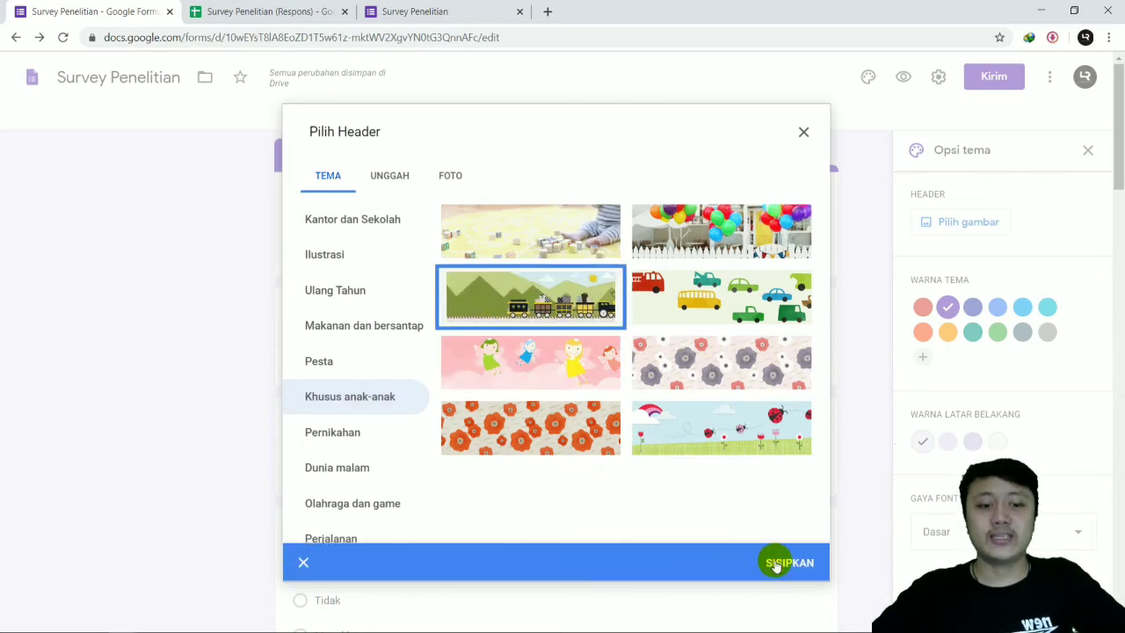
pyautogui.click(775, 563)
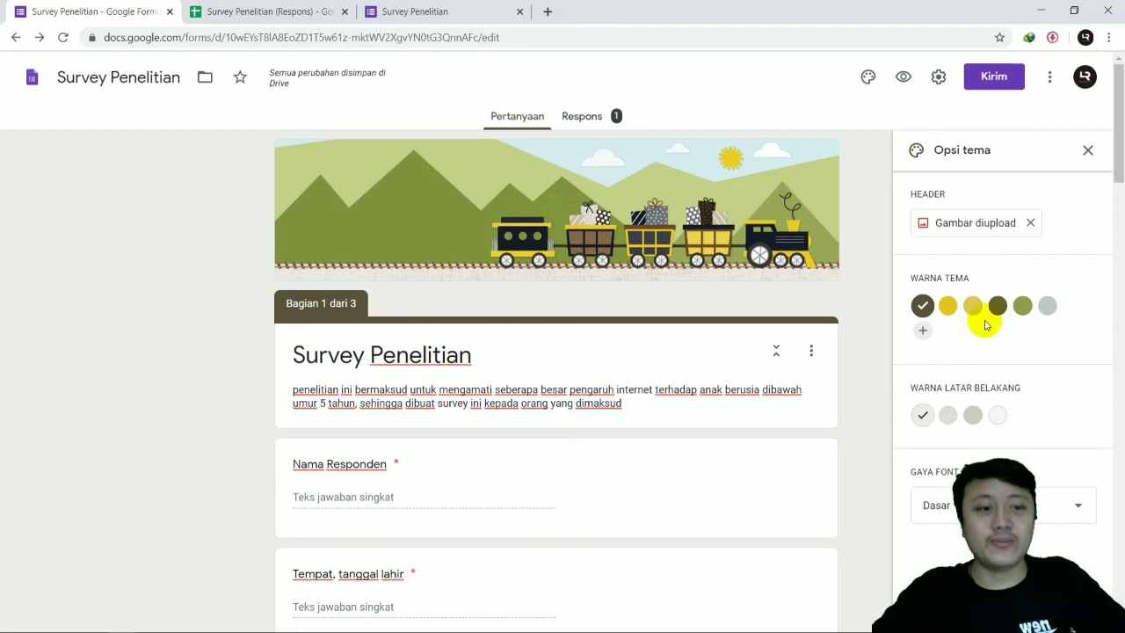
# Step: Try out the alternative theme colours for the form and switch back to the dark brown one
pyautogui.click(947, 306)
pyautogui.click(970, 307)
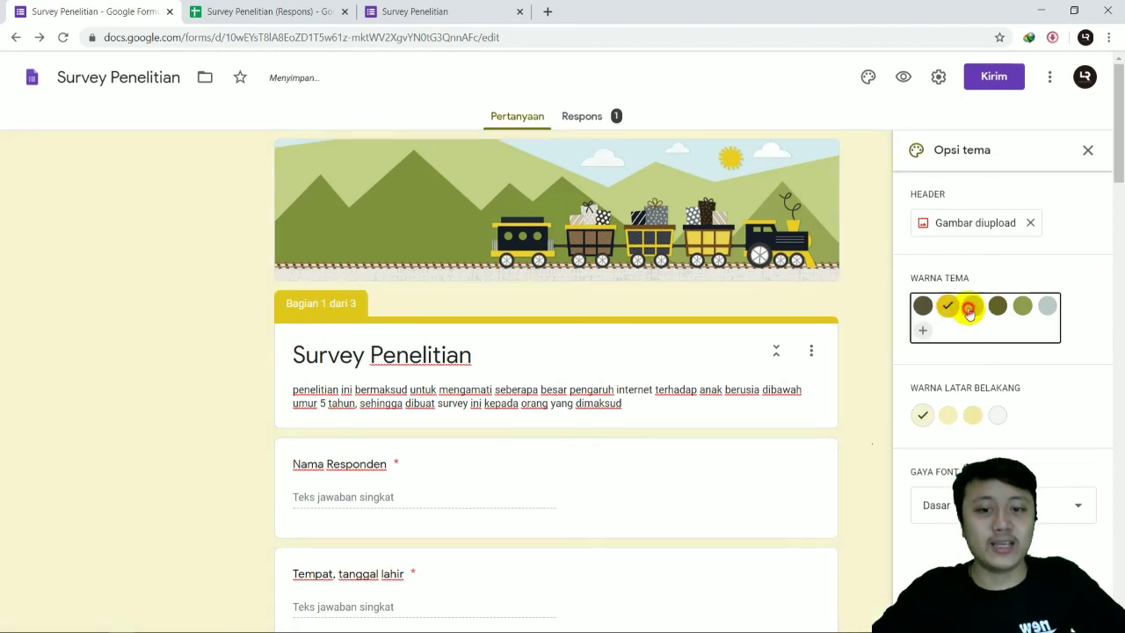
pyautogui.click(996, 307)
pyautogui.click(1022, 308)
pyautogui.click(1044, 307)
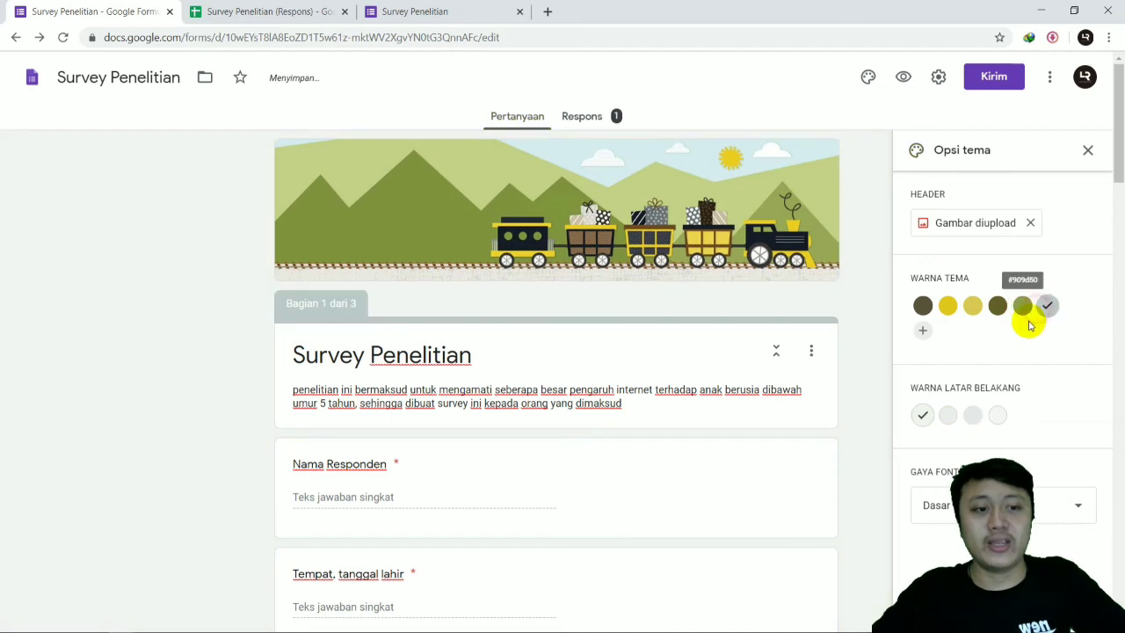
pyautogui.click(923, 305)
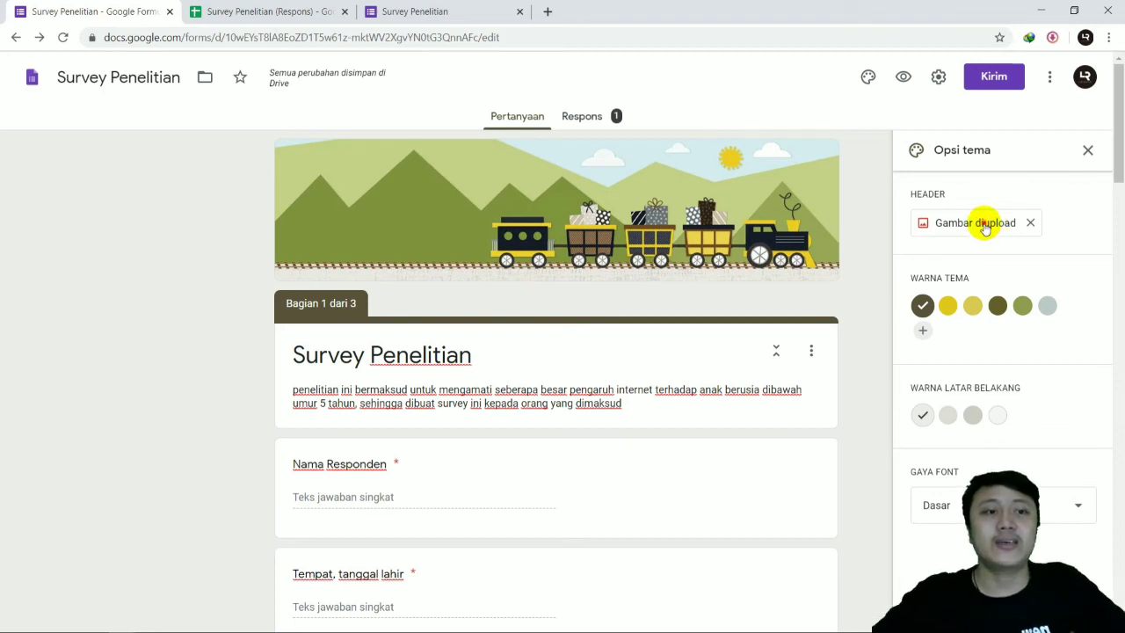
# Step: Replace the header with the Kawah-Putih1-700x350 image from the Downloads folder, cropped to the lower part with the KAWAH PUTIH sign
pyautogui.click(984, 227)
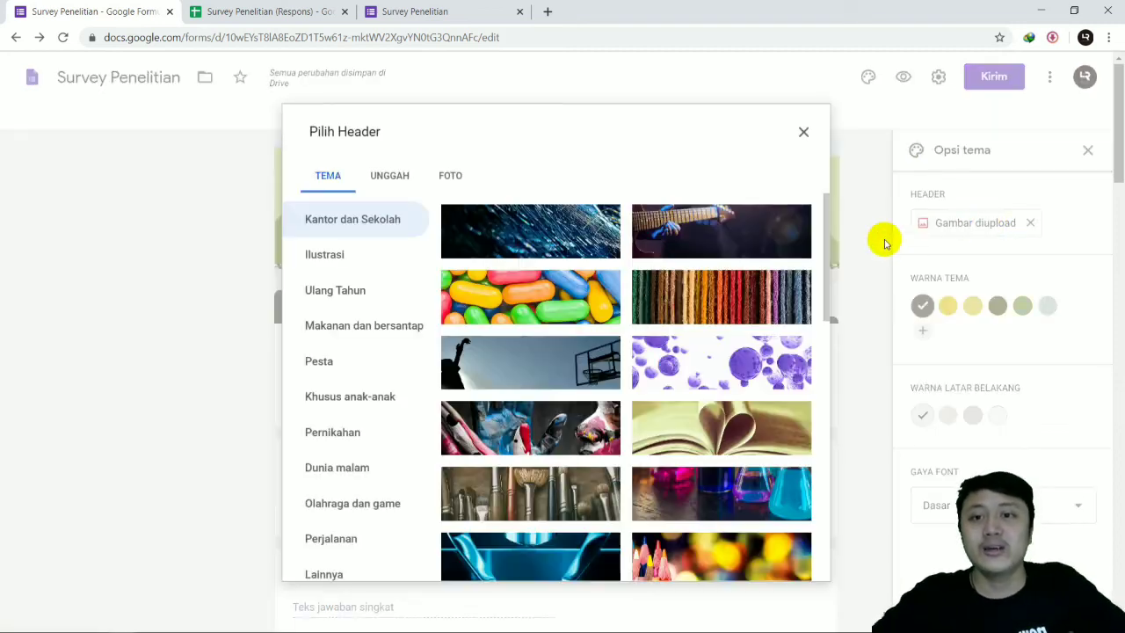
pyautogui.click(384, 186)
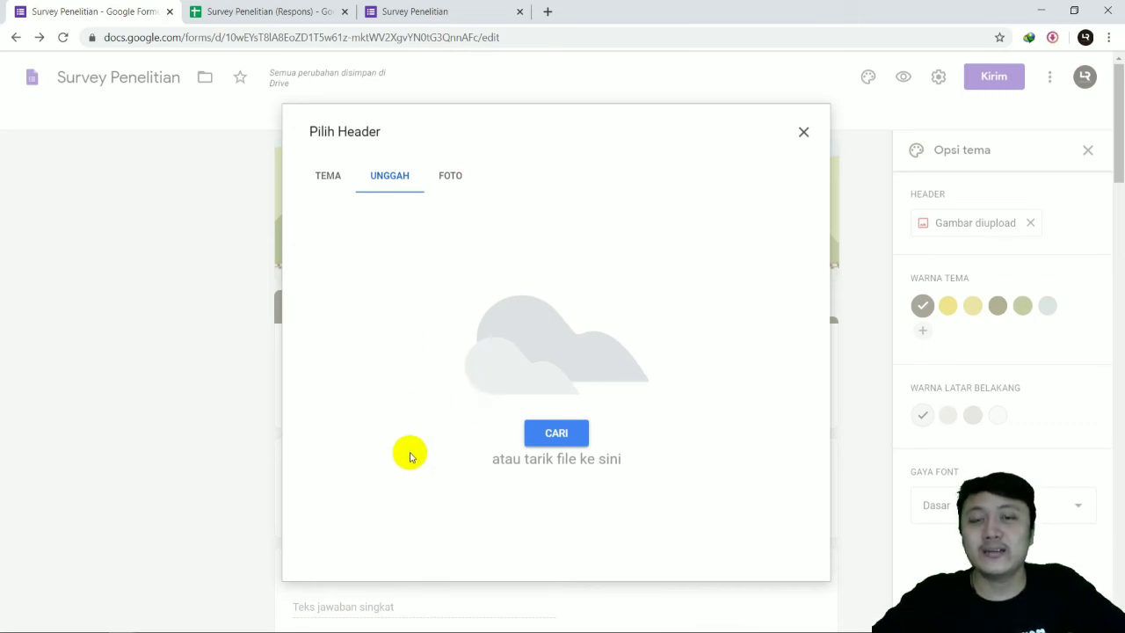
pyautogui.click(95, 626)
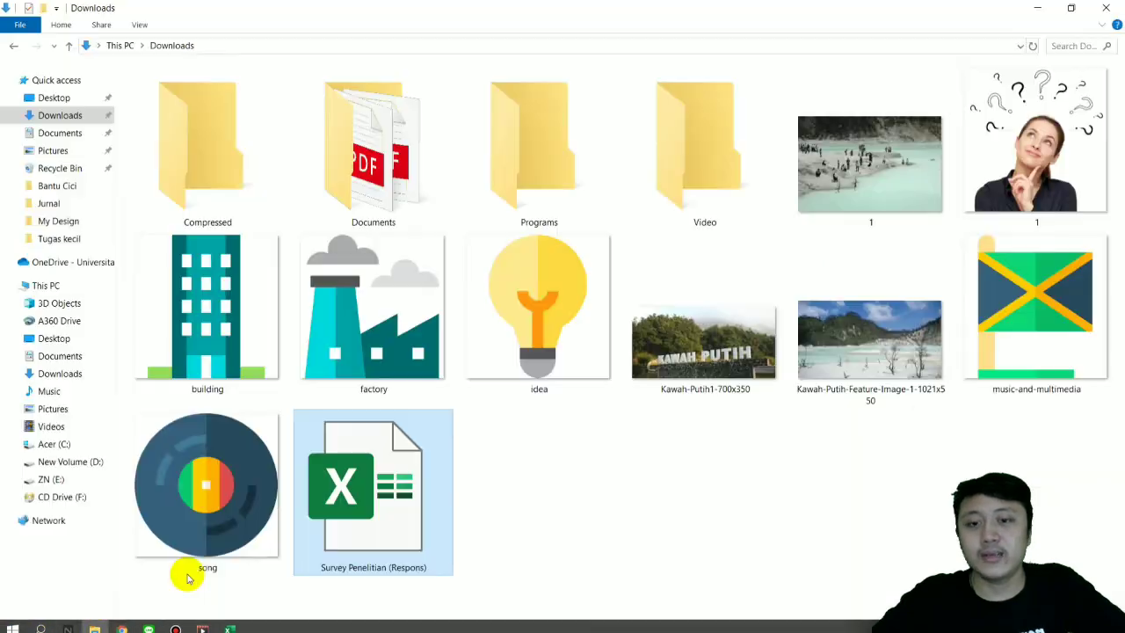
pyautogui.click(698, 351)
pyautogui.moveTo(687, 356); pyautogui.dragTo(543, 332)
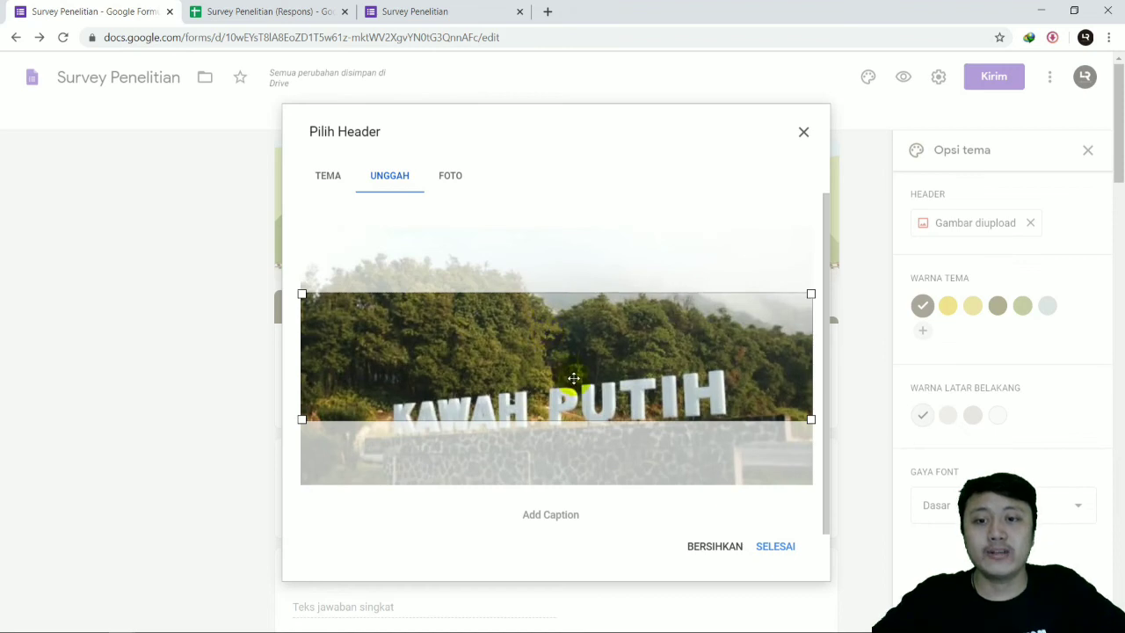
pyautogui.moveTo(572, 376); pyautogui.dragTo(559, 427)
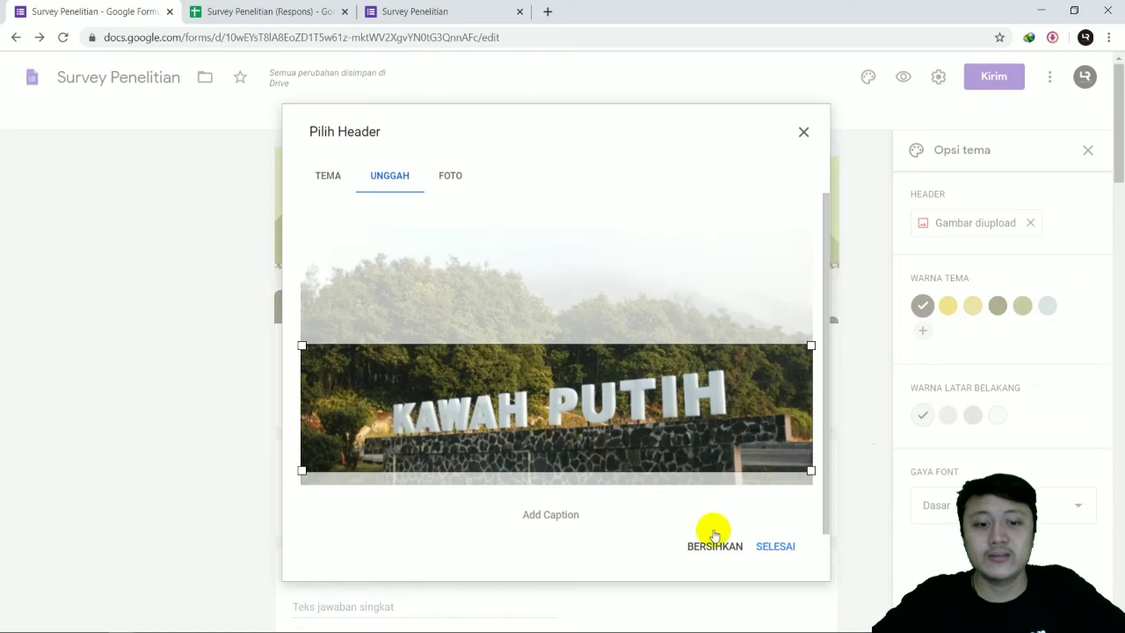
pyautogui.click(765, 547)
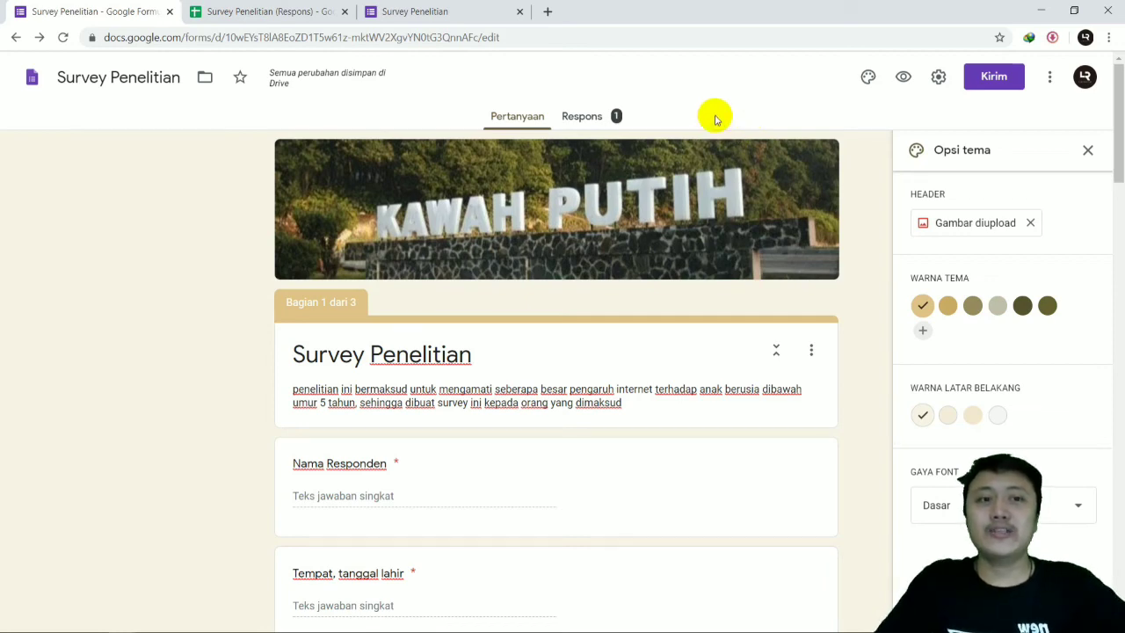
# Step: Try adding a title and description block below the Nama Responden question, and delete it
pyautogui.scroll(-3, 648, 255)
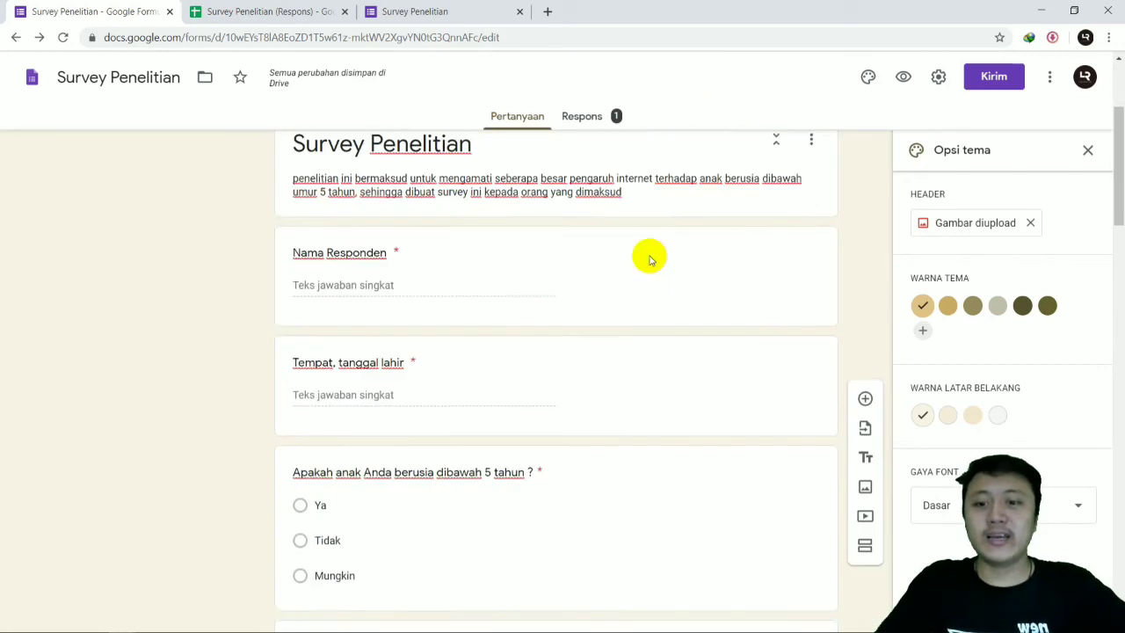
pyautogui.click(494, 268)
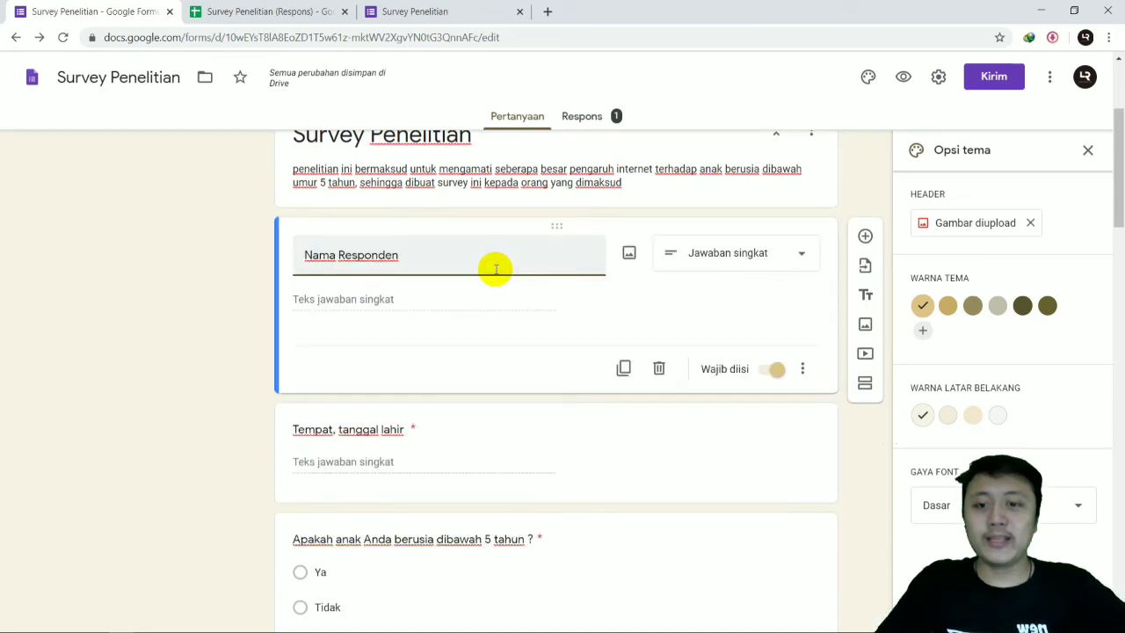
pyautogui.click(547, 267)
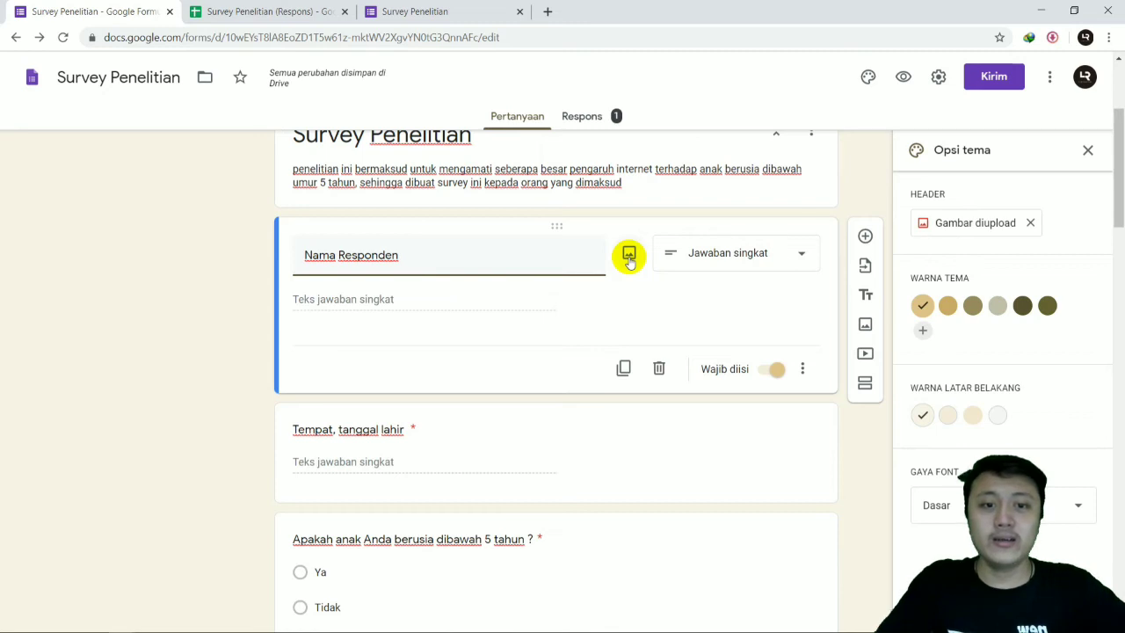
pyautogui.click(865, 296)
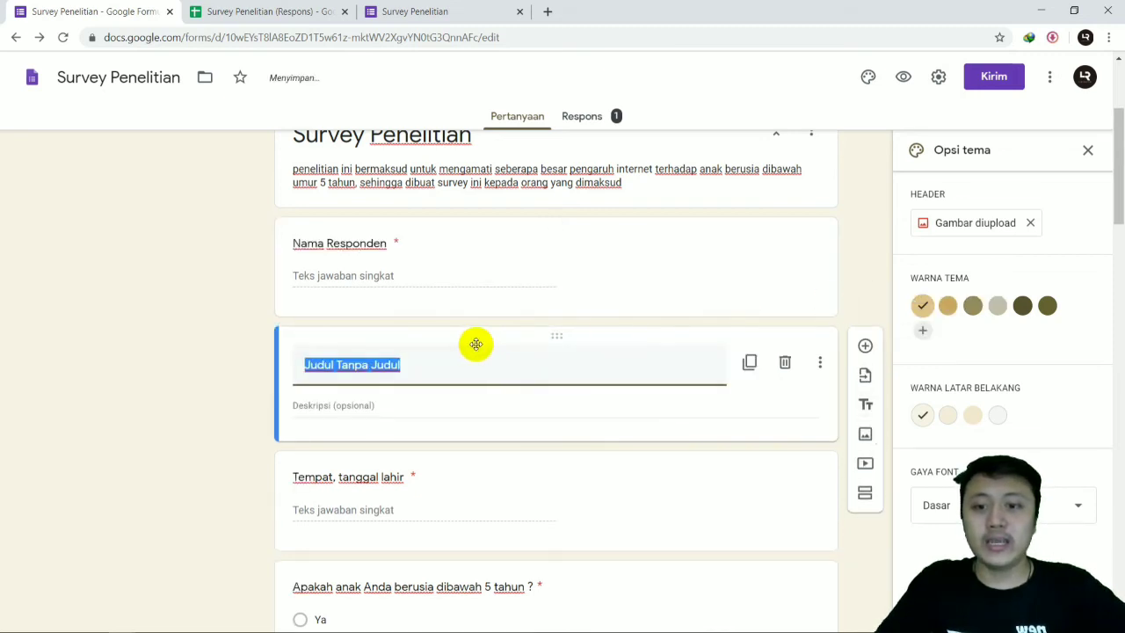
pyautogui.scroll(1, 407, 384)
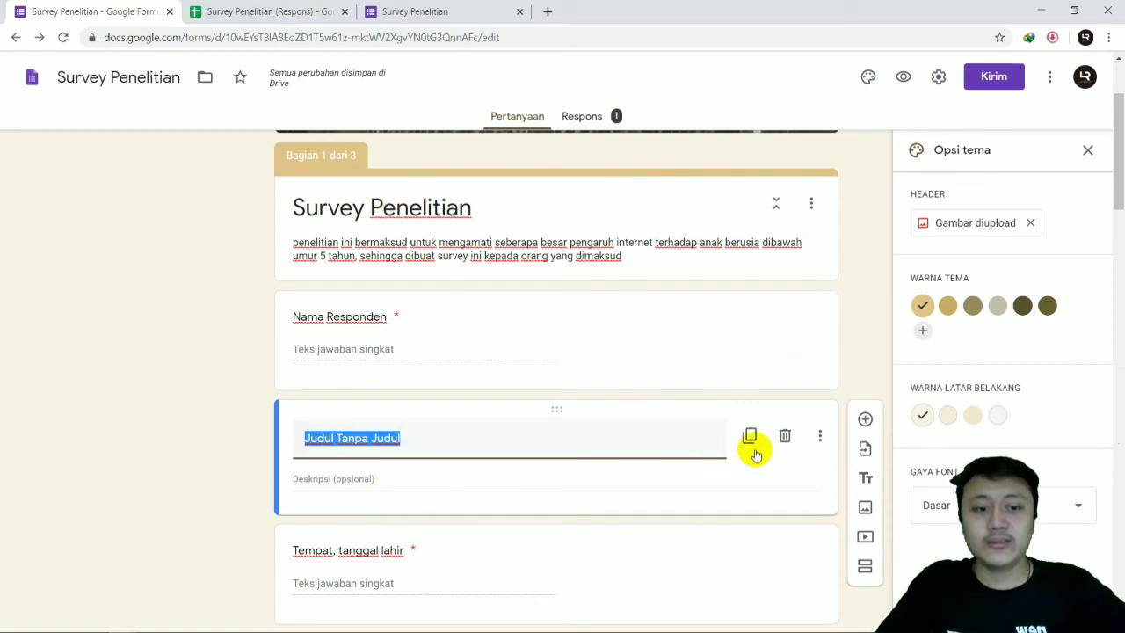
pyautogui.click(784, 436)
# Step: Add the factory picture from the Downloads folder to the linear scale question "Bagaimana pengaruh internet terhadap anak" in section 2
pyautogui.scroll(-8, 502, 420)
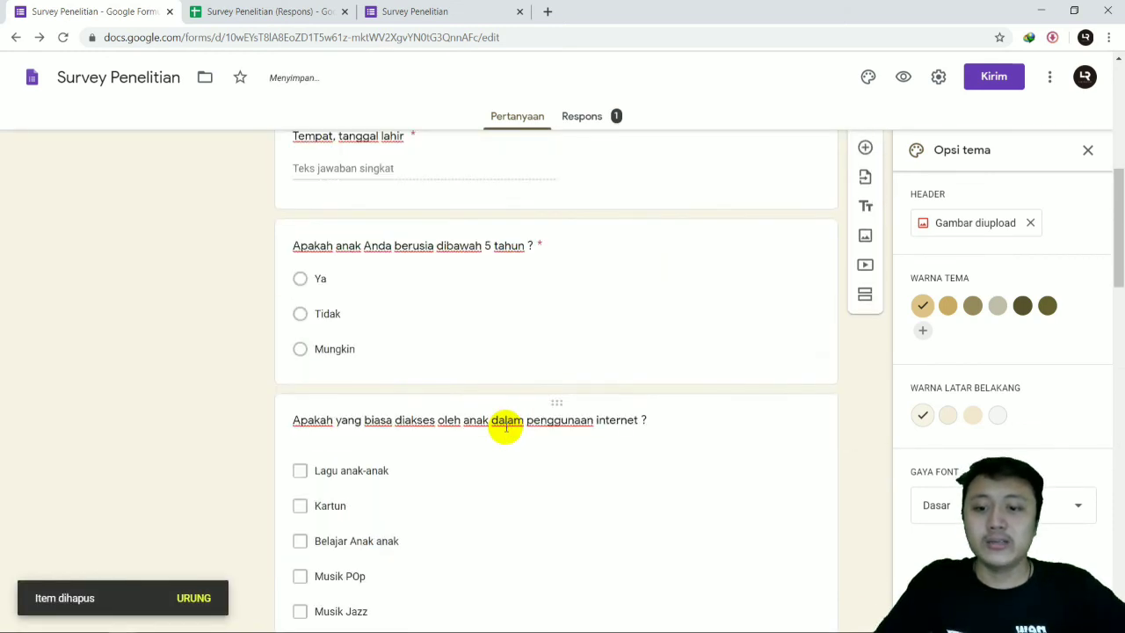
pyautogui.scroll(1, 502, 398)
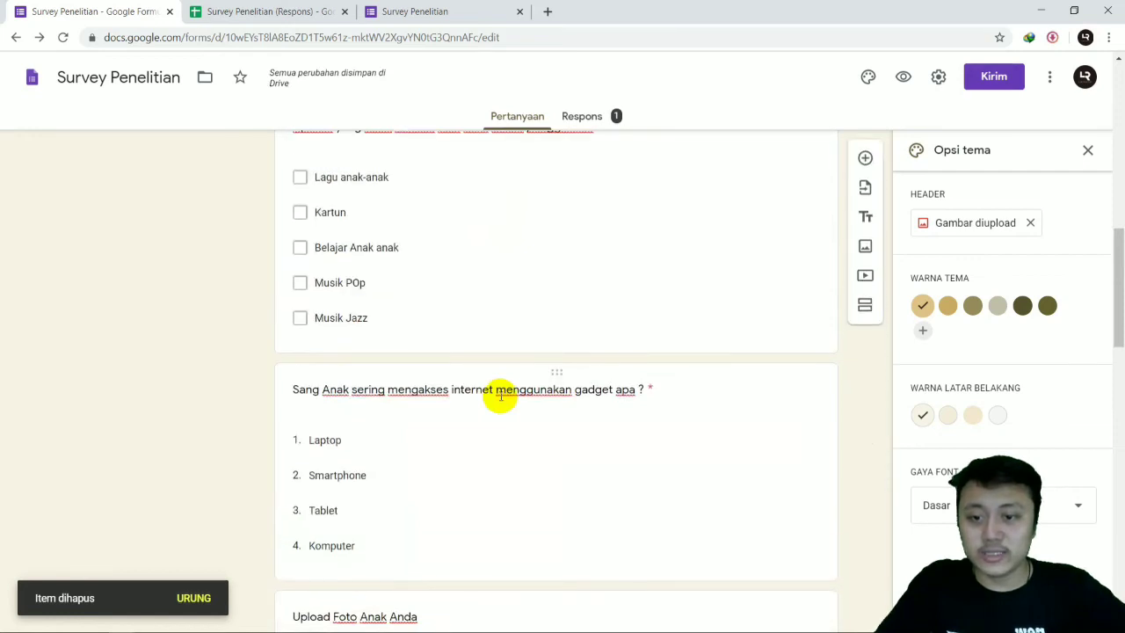
pyautogui.scroll(-7, 527, 415)
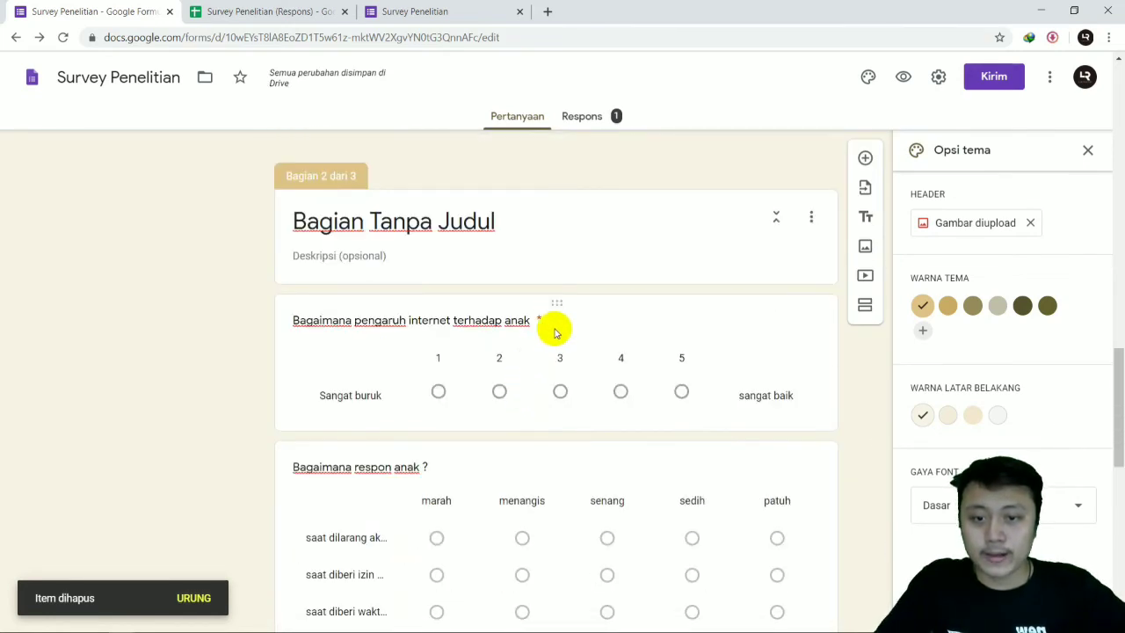
pyautogui.click(751, 341)
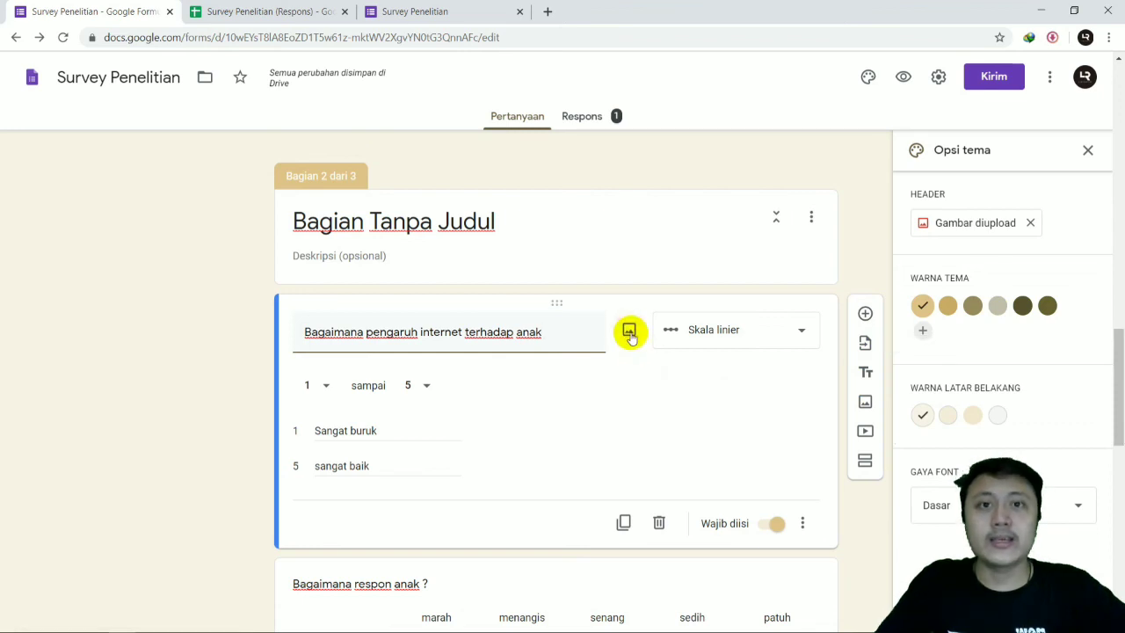
pyautogui.click(629, 333)
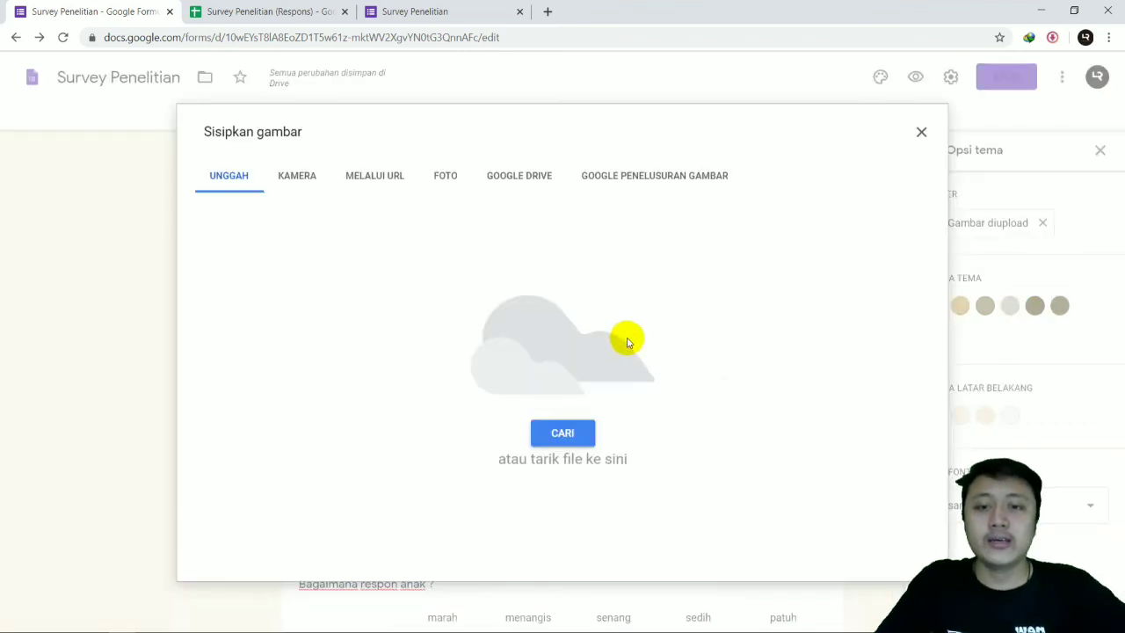
pyautogui.click(96, 622)
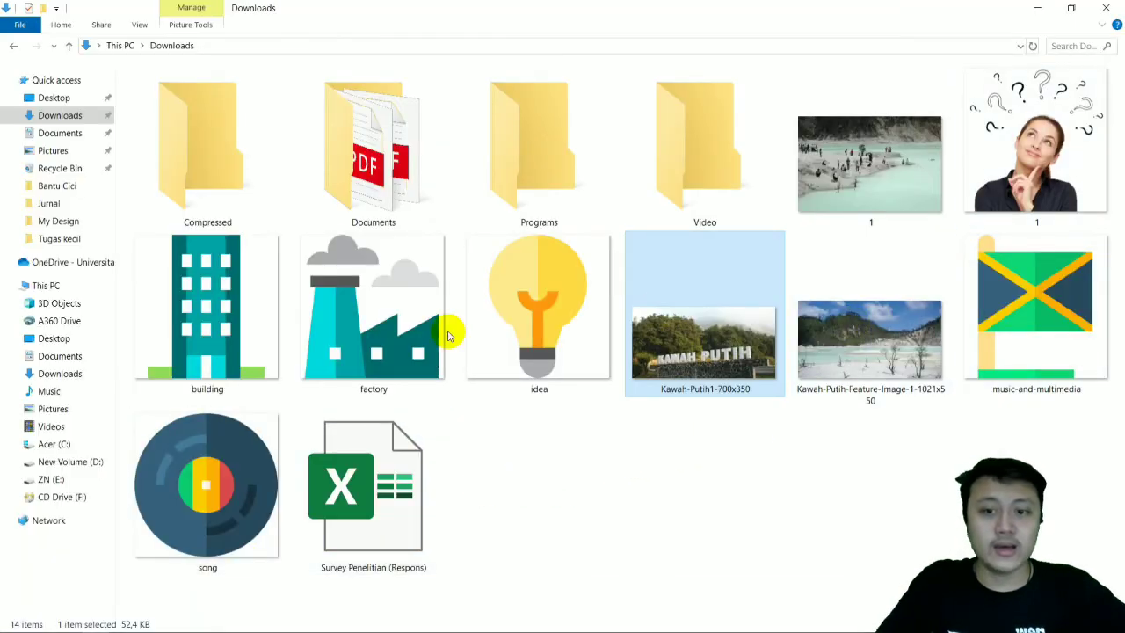
pyautogui.click(365, 316)
pyautogui.moveTo(400, 329); pyautogui.dragTo(578, 415)
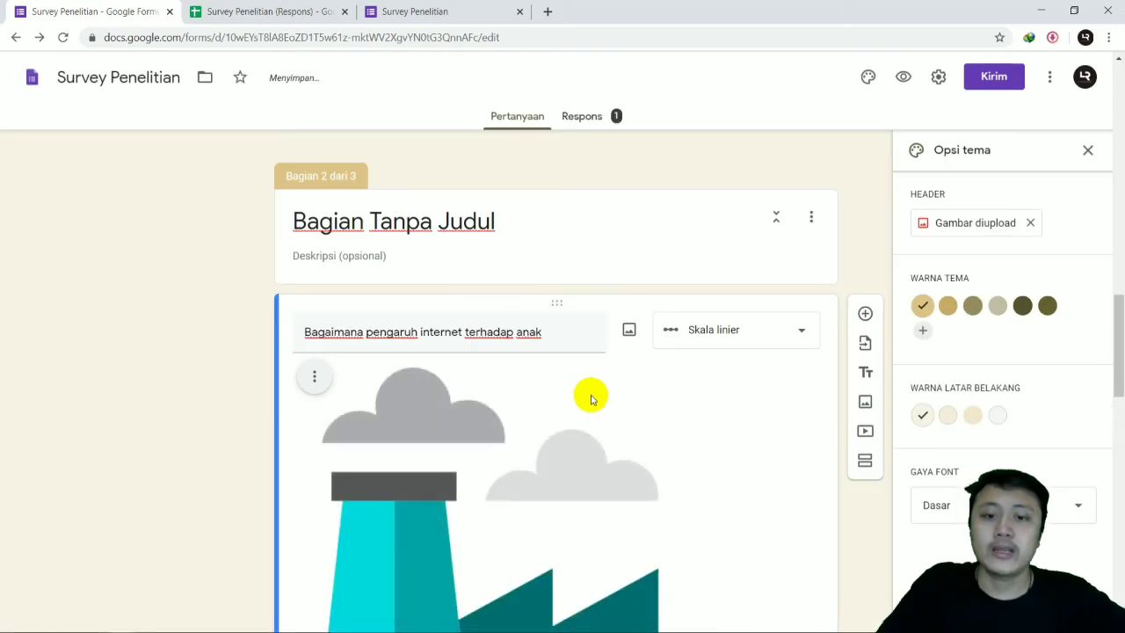
pyautogui.scroll(-3, 592, 391)
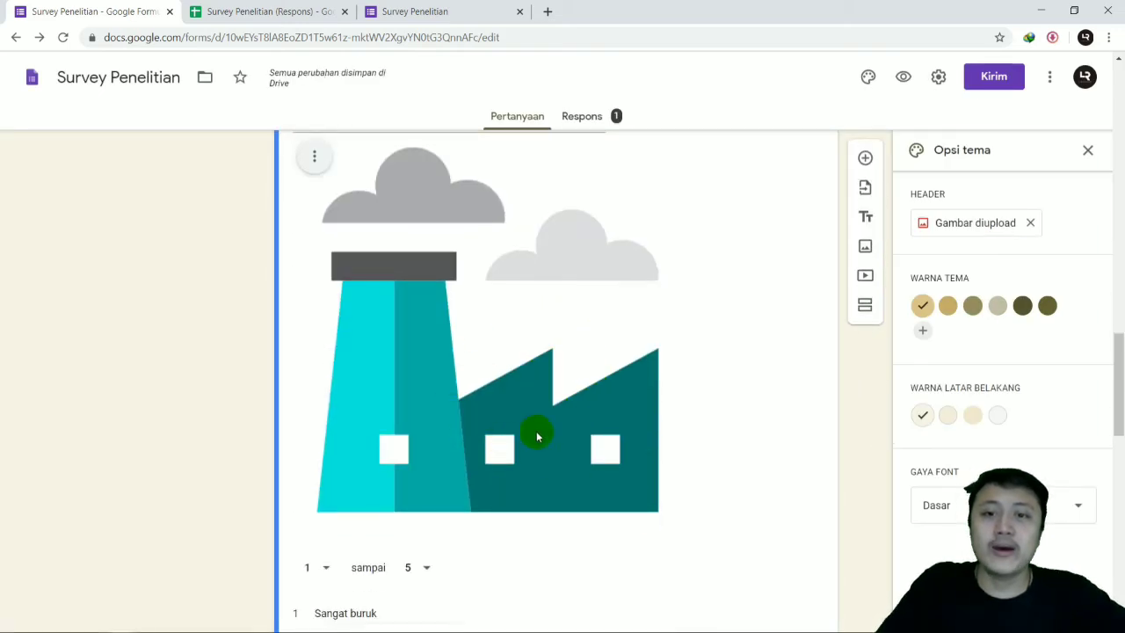
pyautogui.scroll(1, 472, 343)
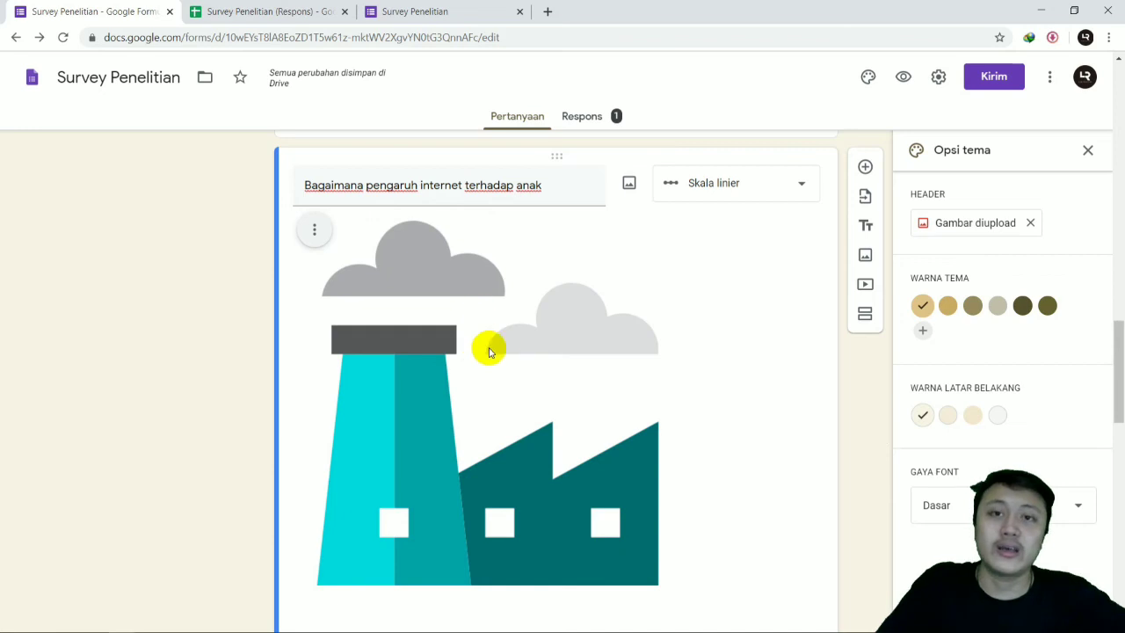
pyautogui.scroll(-2, 470, 325)
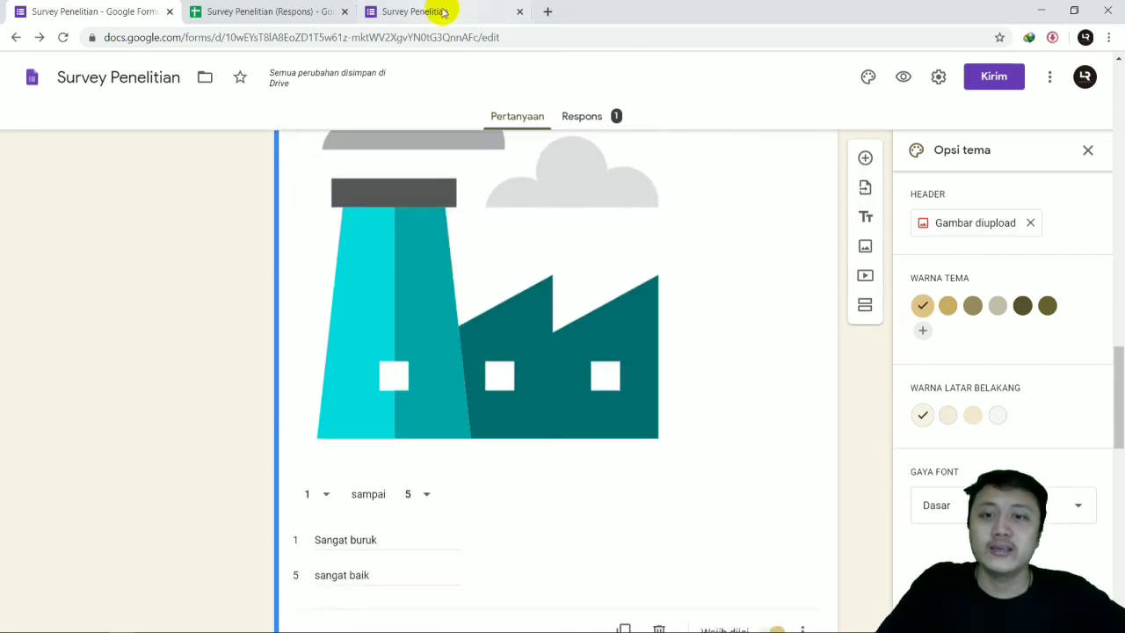
# Step: Reload the respondent view of the survey, allowing the form resubmission, and start another response
pyautogui.click(443, 11)
pyautogui.click(63, 37)
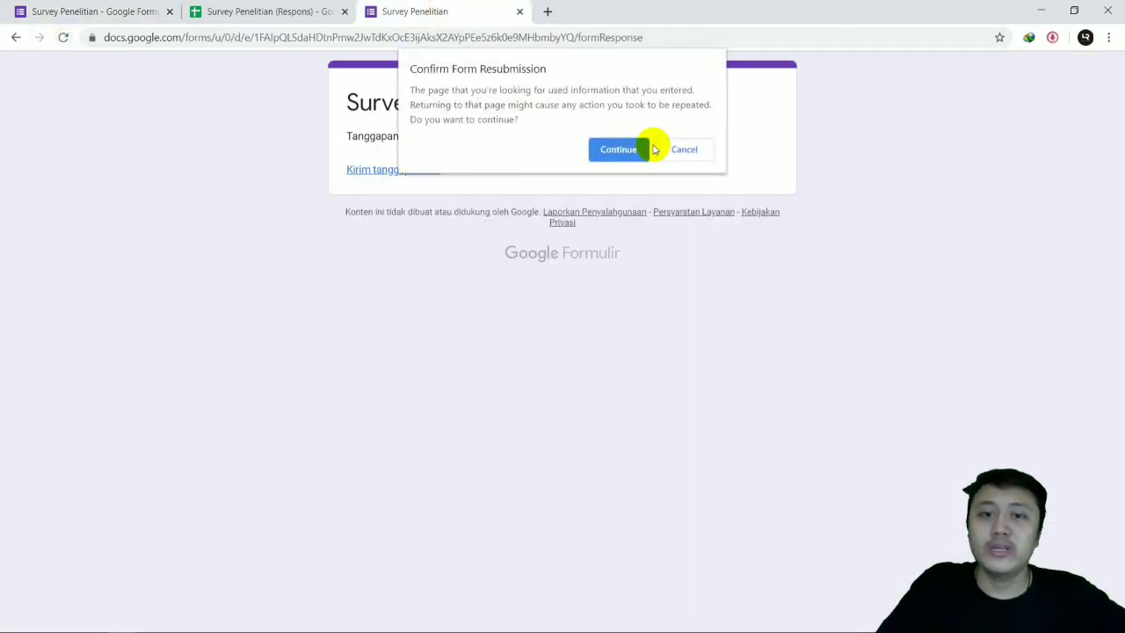
pyautogui.click(654, 149)
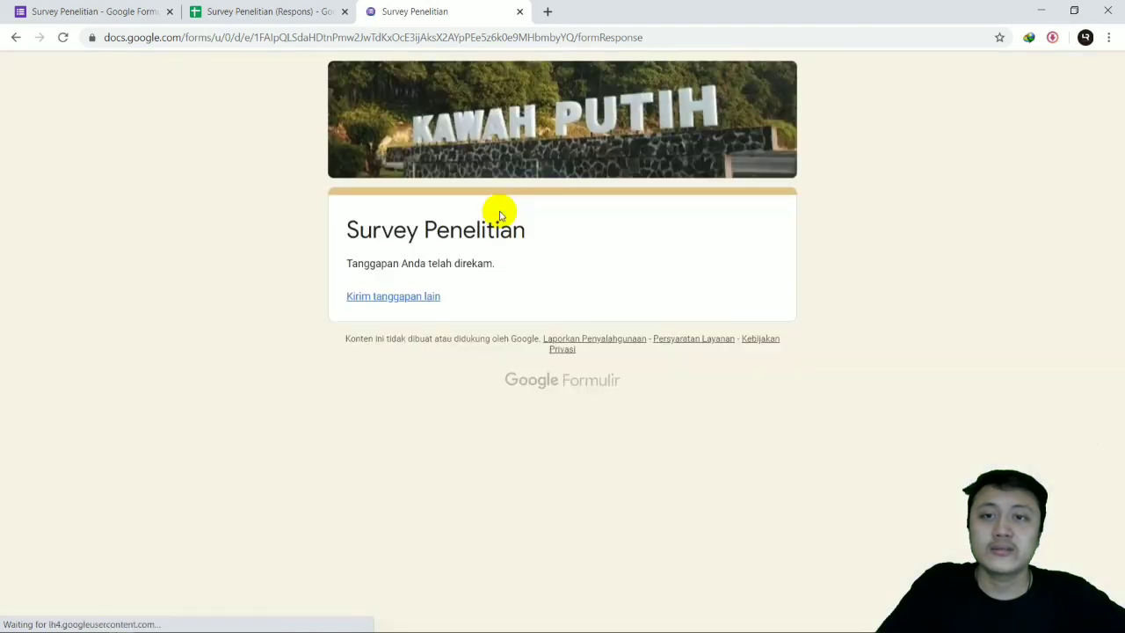
pyautogui.click(414, 296)
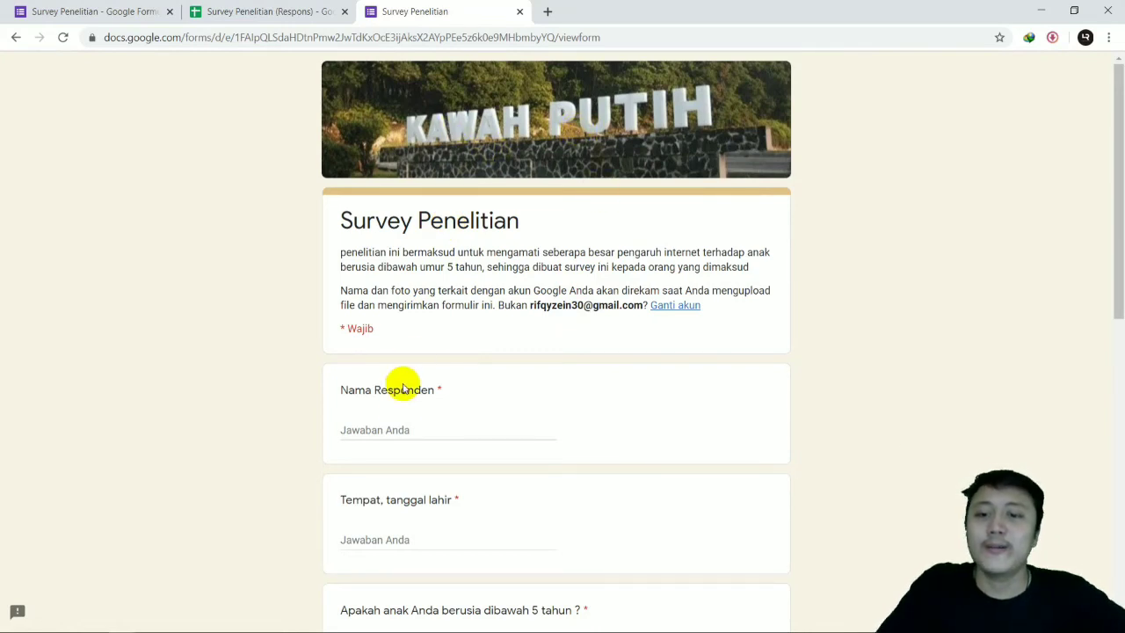
pyautogui.scroll(-5, 401, 427)
pyautogui.scroll(2, 399, 255)
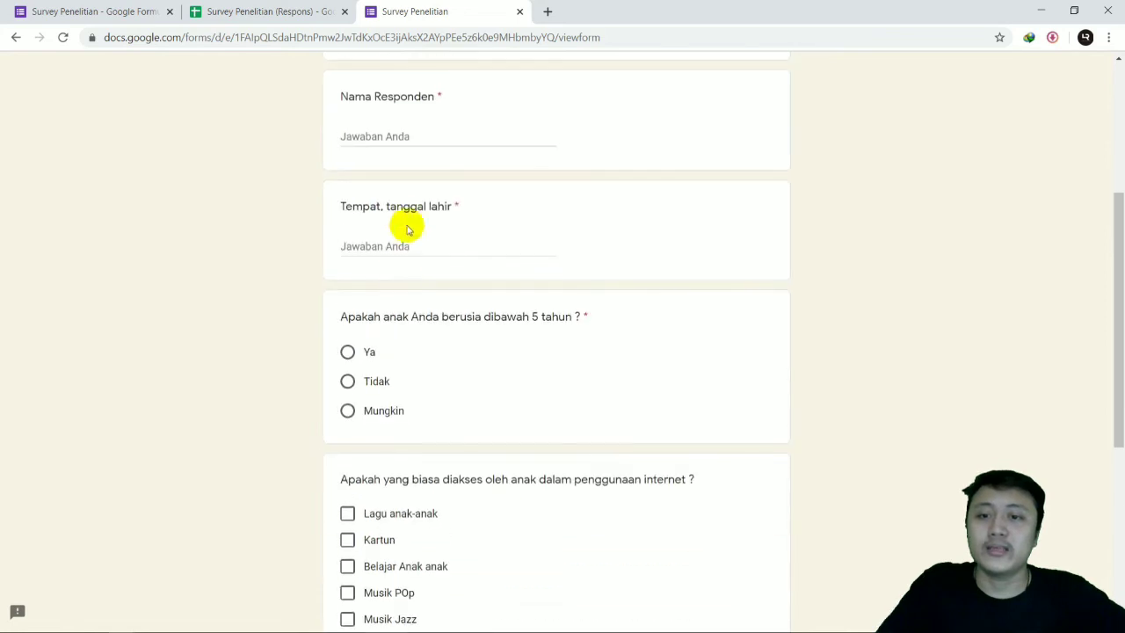
pyautogui.scroll(2, 406, 229)
# Step: Answer Nama Responden and Tempat, tanggal lahir with "a", and choose Ya for the child being under 5 years old
pyautogui.click(389, 283)
pyautogui.write('a')
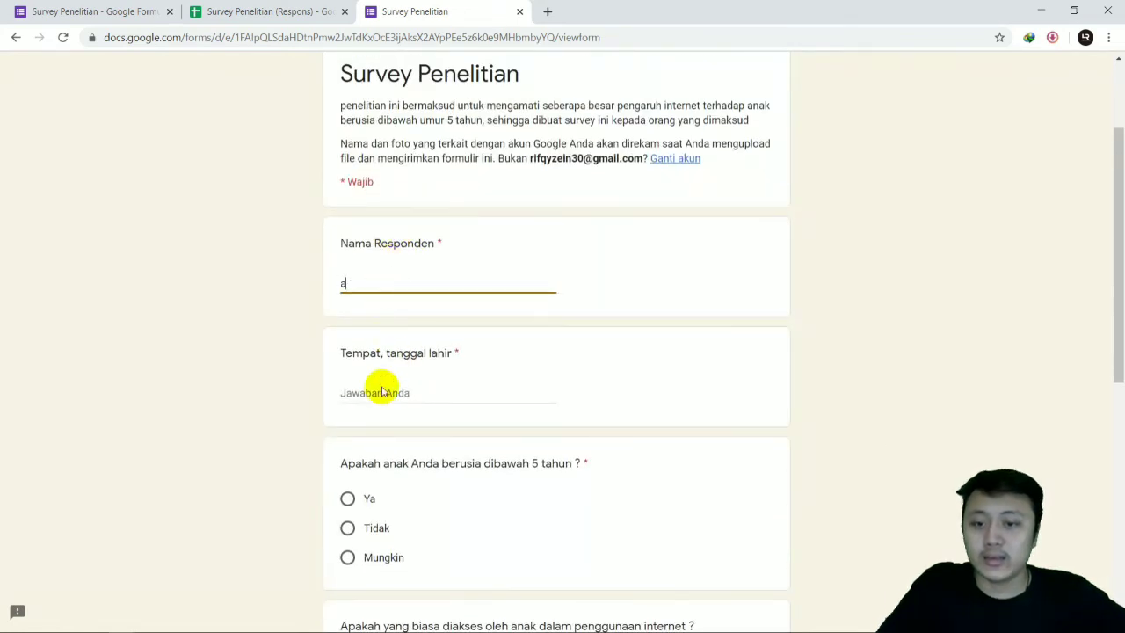
pyautogui.click(382, 393)
pyautogui.write('a')
pyautogui.click(348, 498)
pyautogui.scroll(-3, 404, 390)
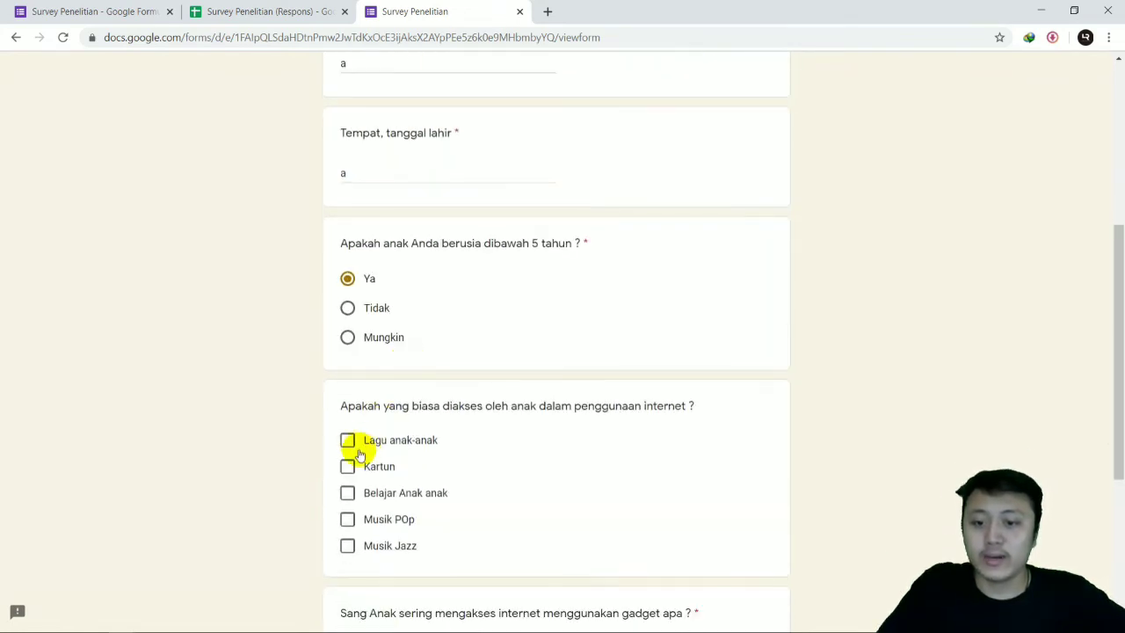
# Step: Select Lagu anak-anak and the Laptop gadget, and continue to the second section to view the question with the factory picture
pyautogui.click(348, 440)
pyautogui.scroll(-4, 396, 392)
pyautogui.click(369, 369)
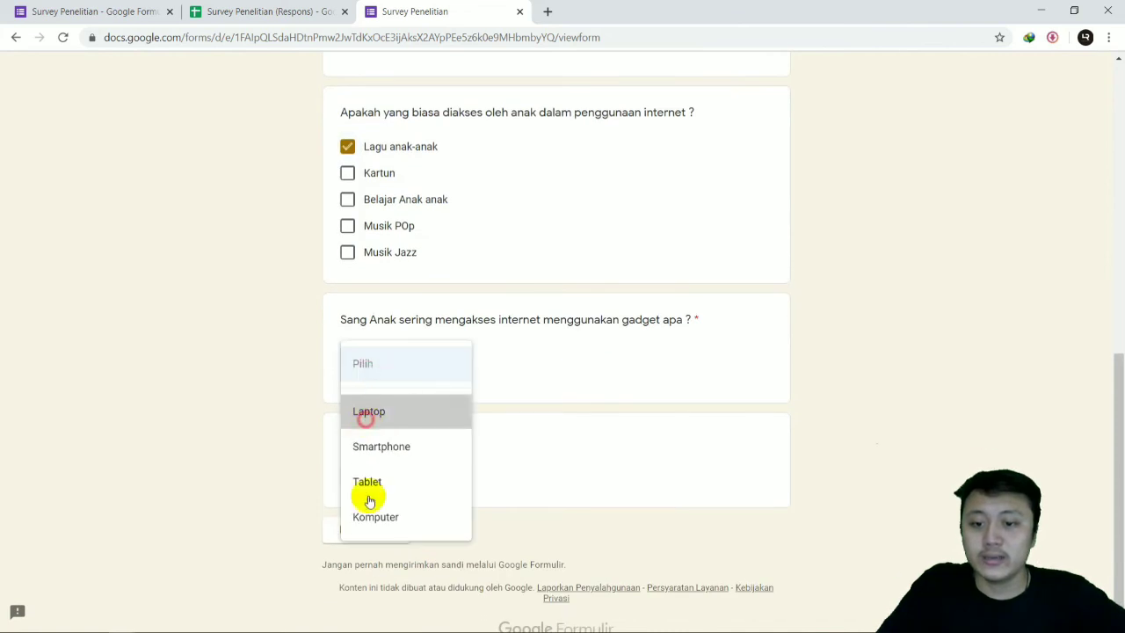
pyautogui.click(365, 529)
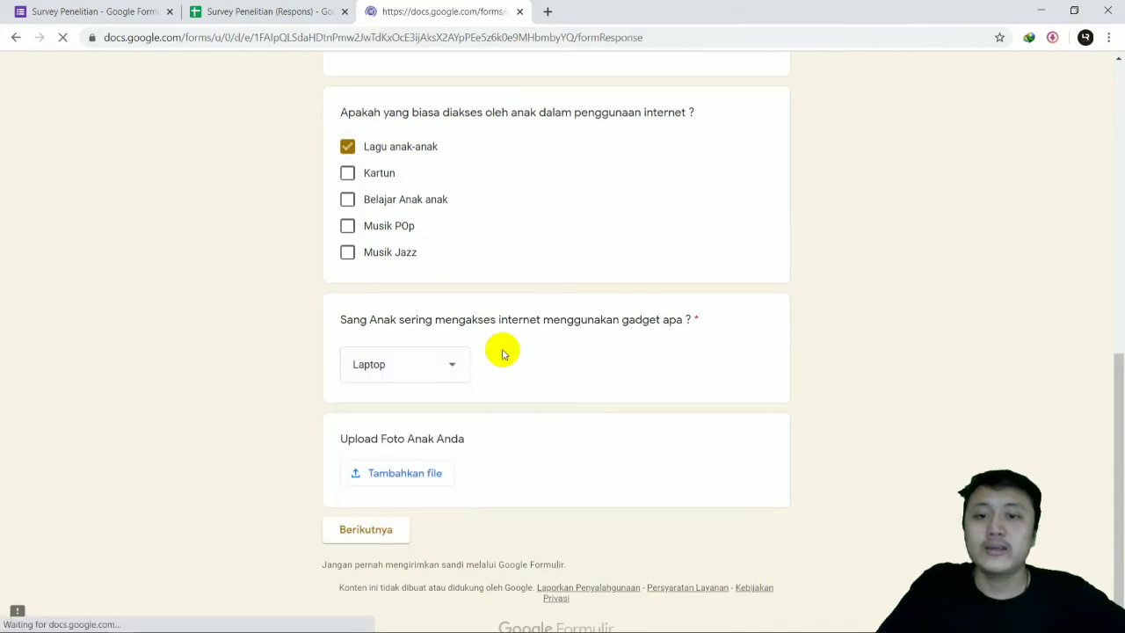
pyautogui.scroll(-5, 465, 272)
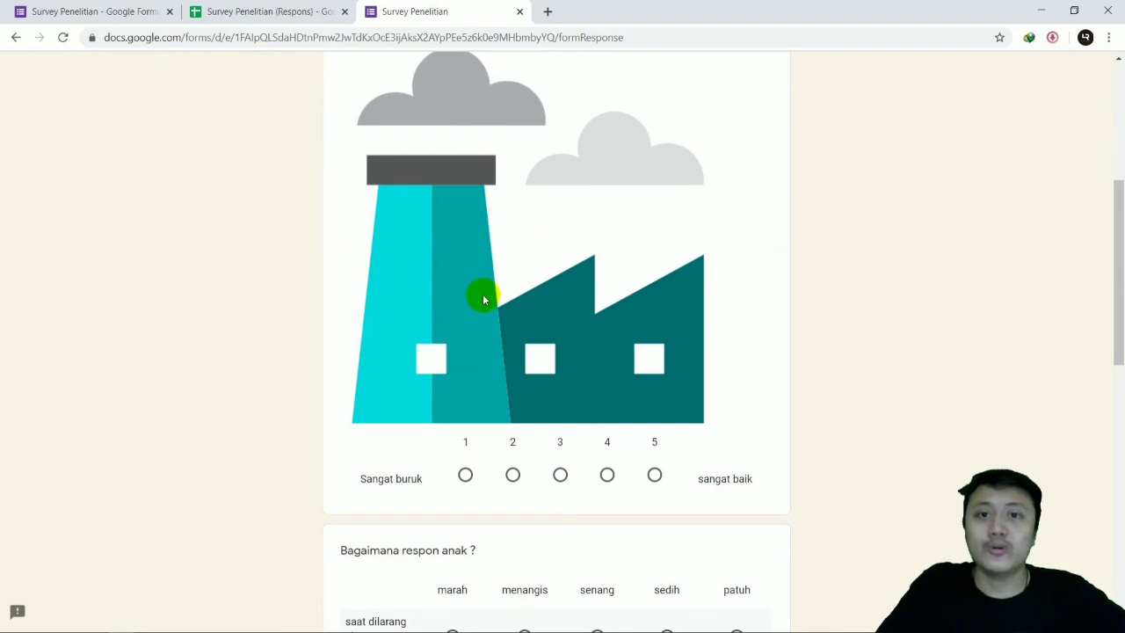
pyautogui.scroll(1, 483, 304)
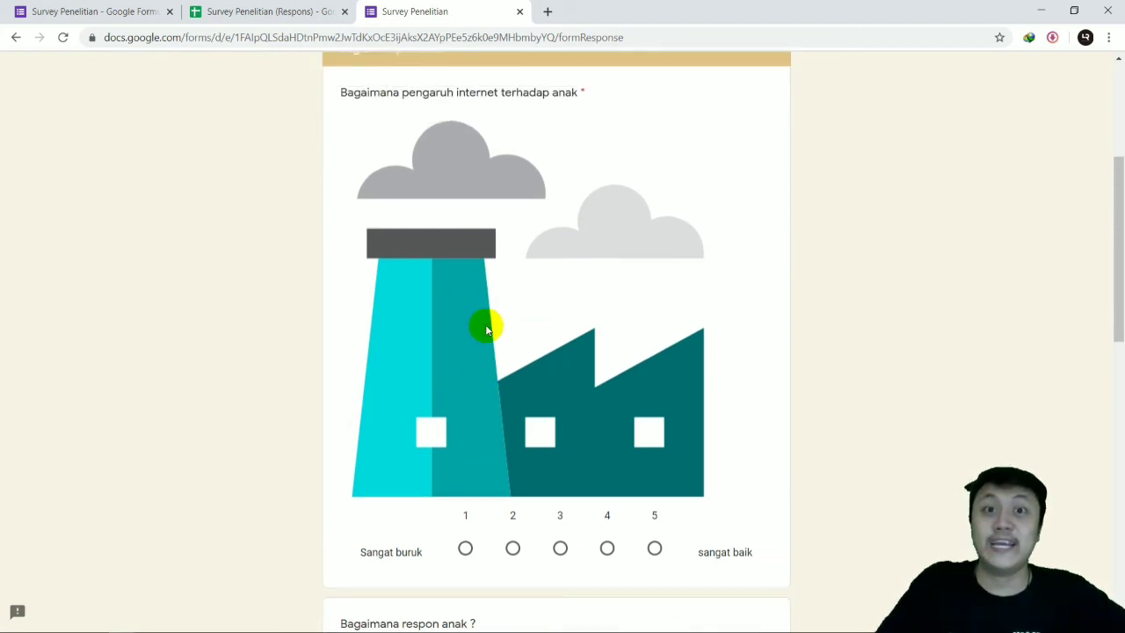
pyautogui.scroll(-2, 486, 330)
pyautogui.scroll(2, 528, 347)
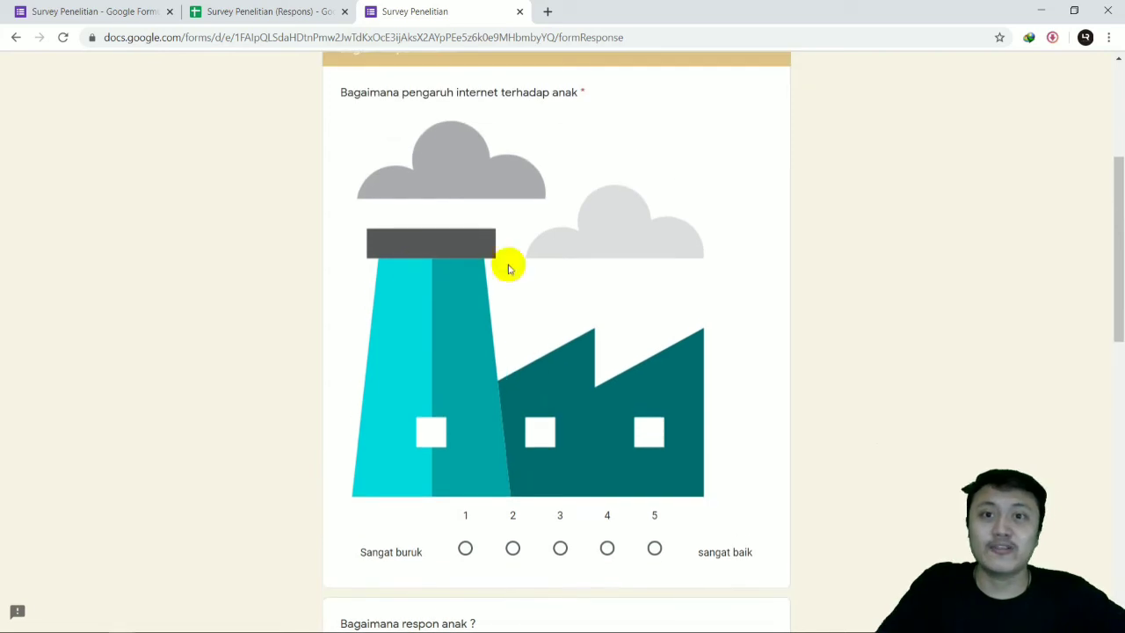
# Step: Return to the survey's editing view, close the theme options, and go back to the start of the form
pyautogui.scroll(4, 477, 343)
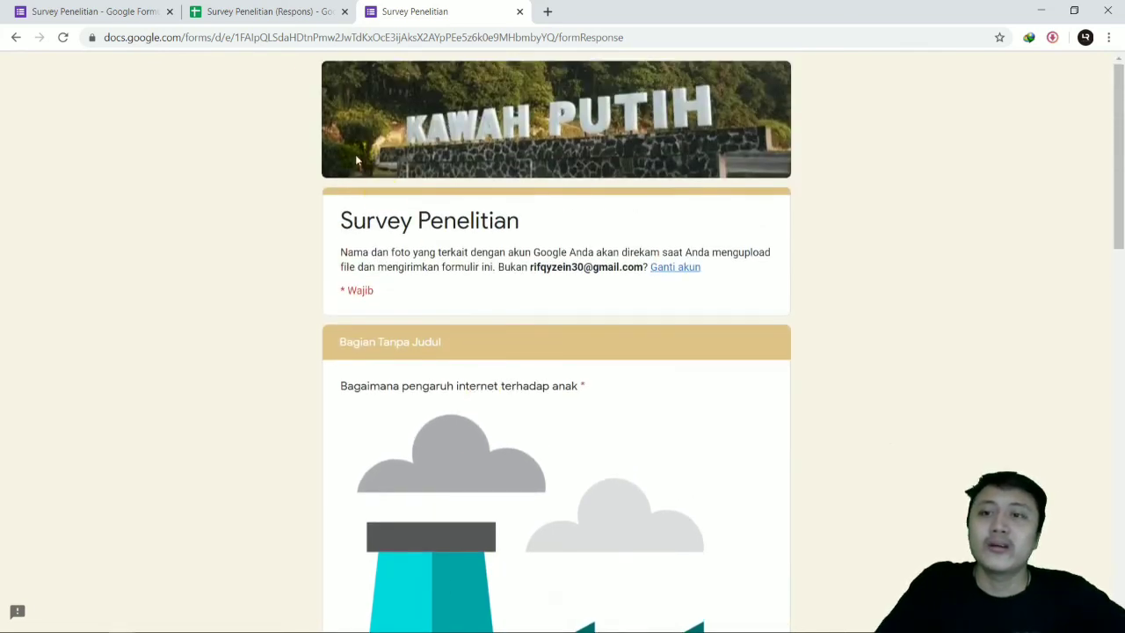
pyautogui.click(114, 11)
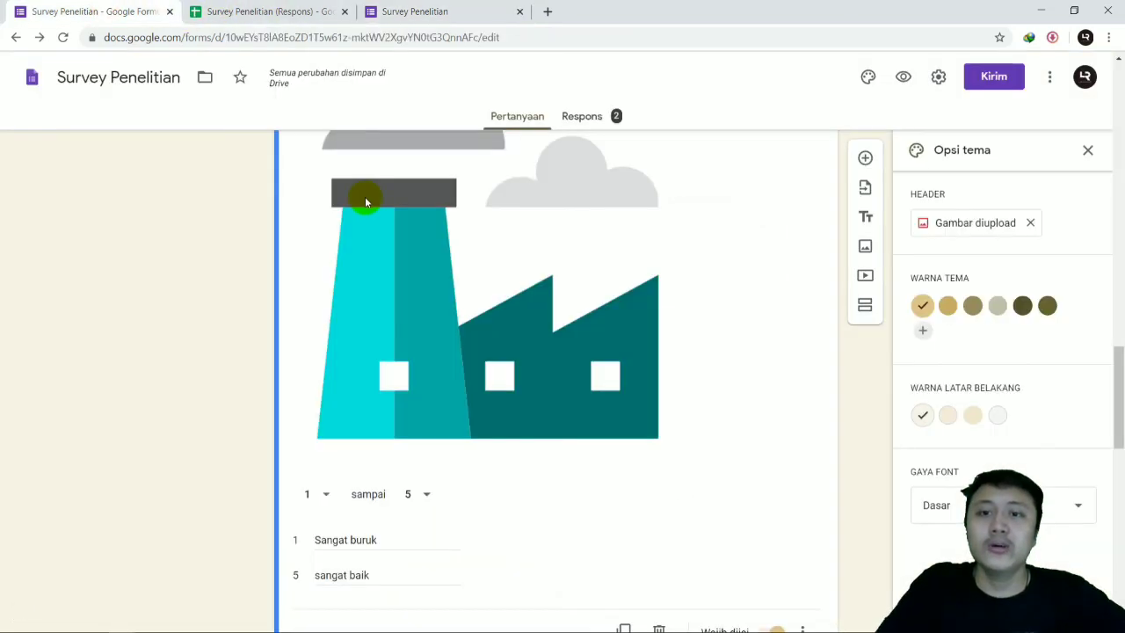
pyautogui.scroll(2, 612, 257)
pyautogui.scroll(3, 613, 257)
pyautogui.click(1087, 150)
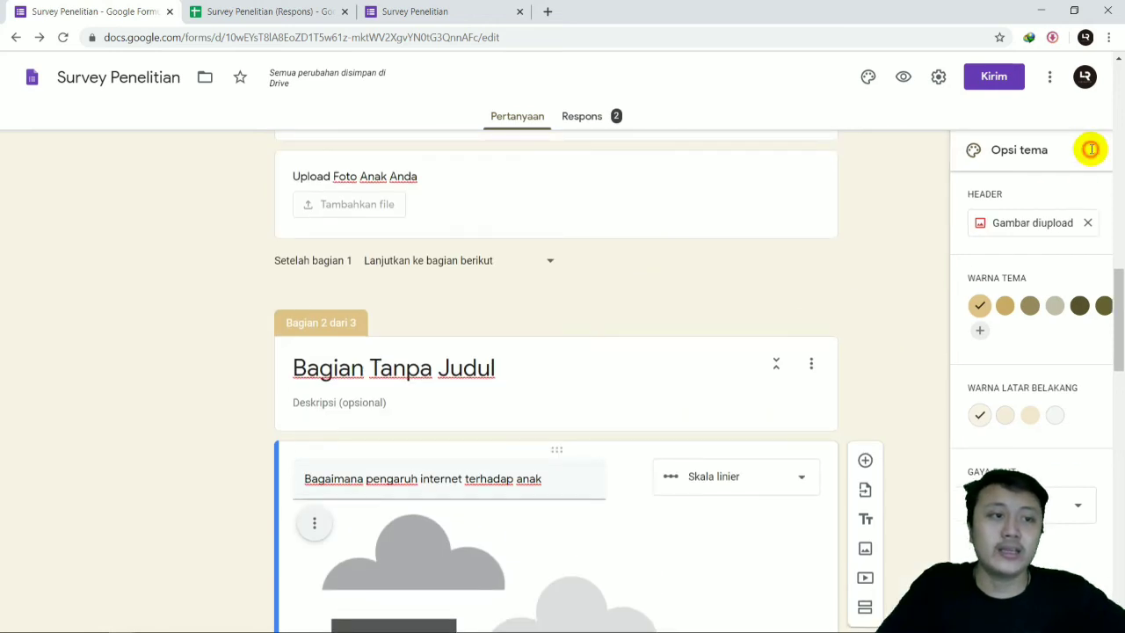
pyautogui.scroll(15, 940, 268)
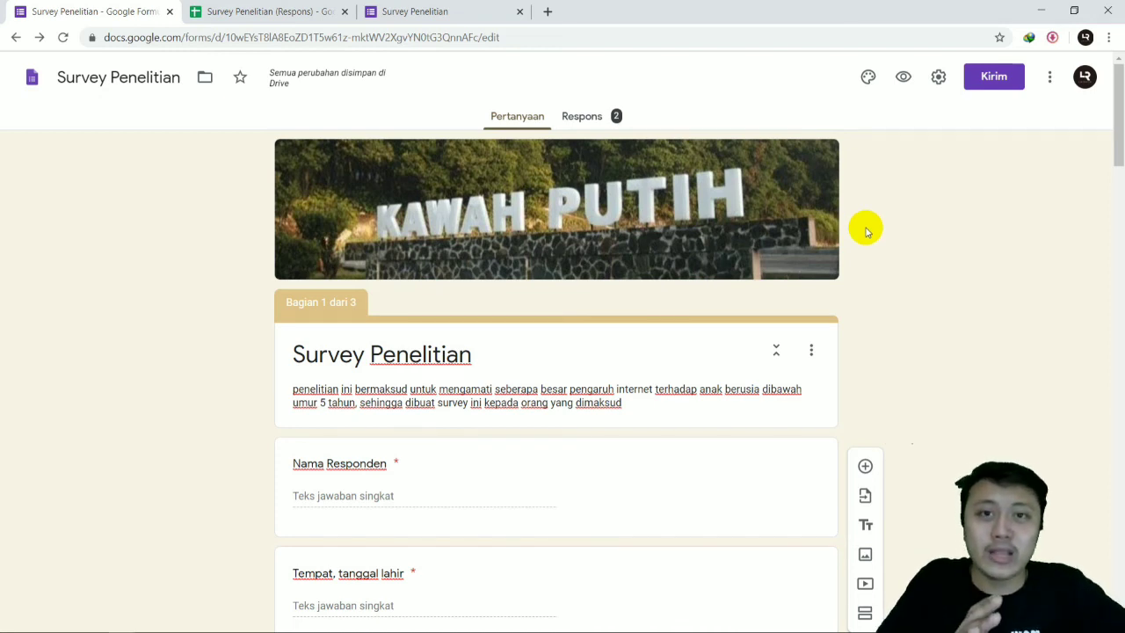
# Step: Add the collaborator's e-mail as Editor with the message "Ini adalah google form untuk survey peneltian", and send the invitation
pyautogui.click(1052, 79)
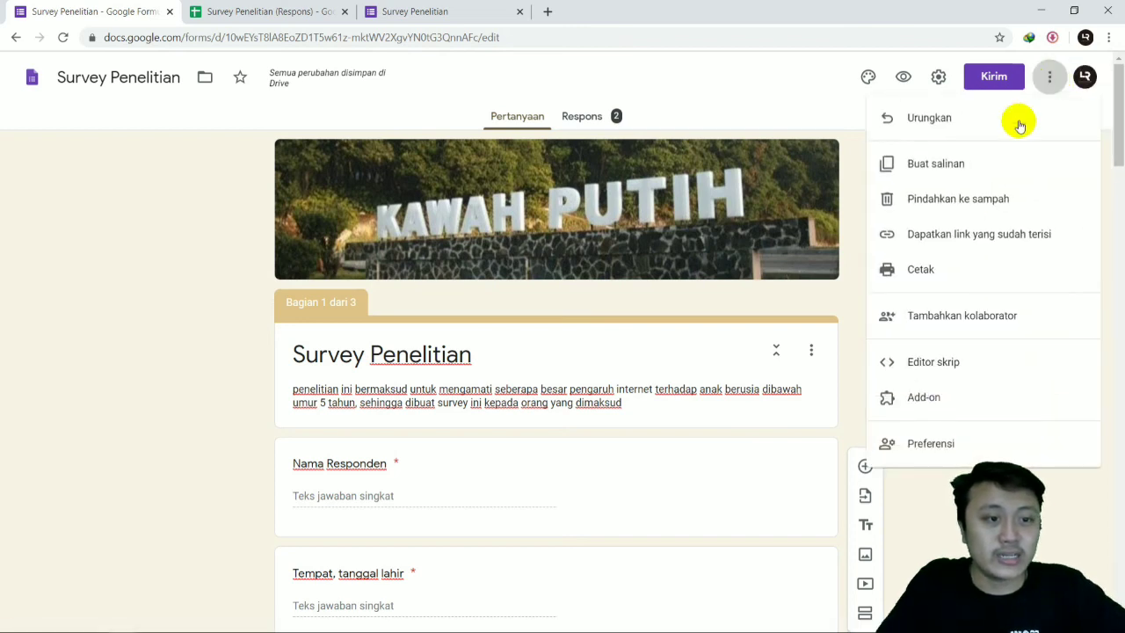
pyautogui.click(974, 317)
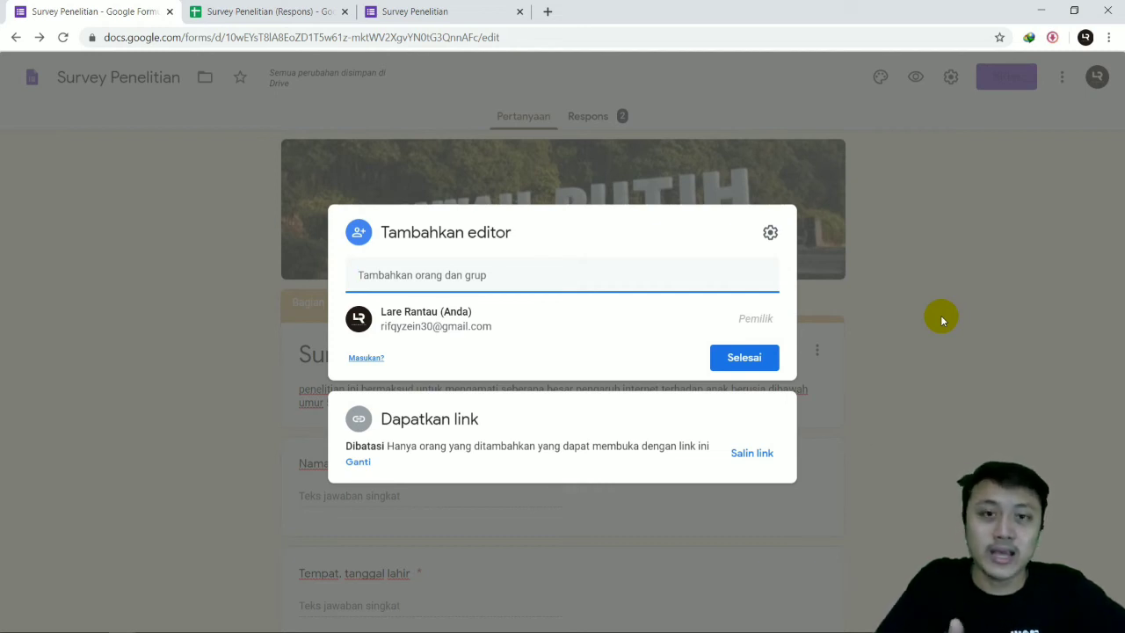
pyautogui.click(472, 274)
pyautogui.click(472, 275)
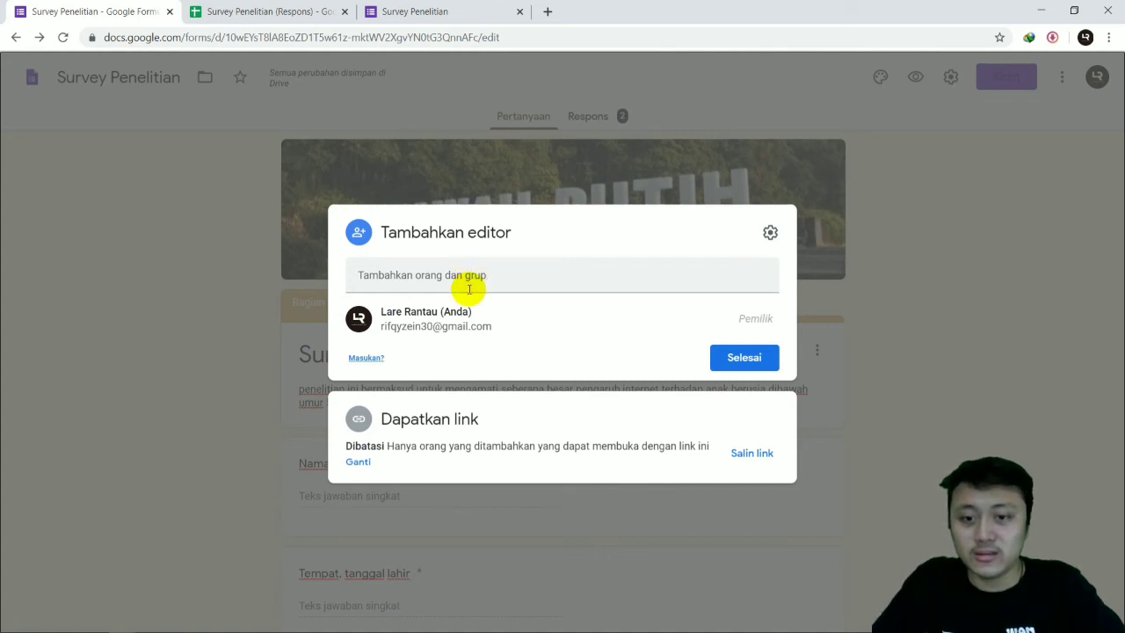
pyautogui.click(466, 277)
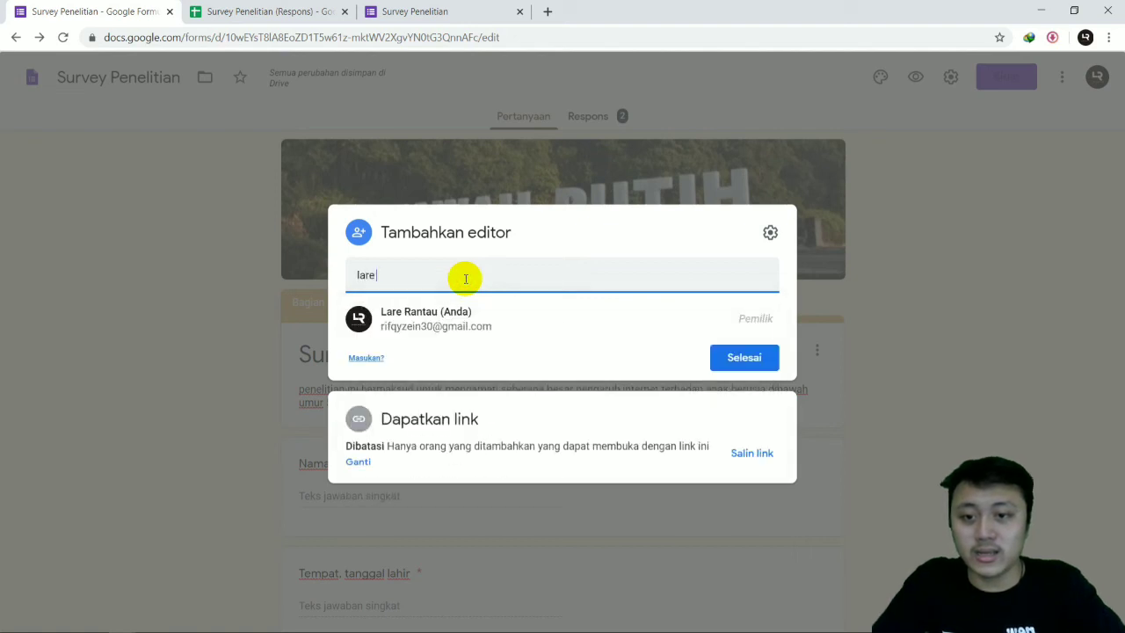
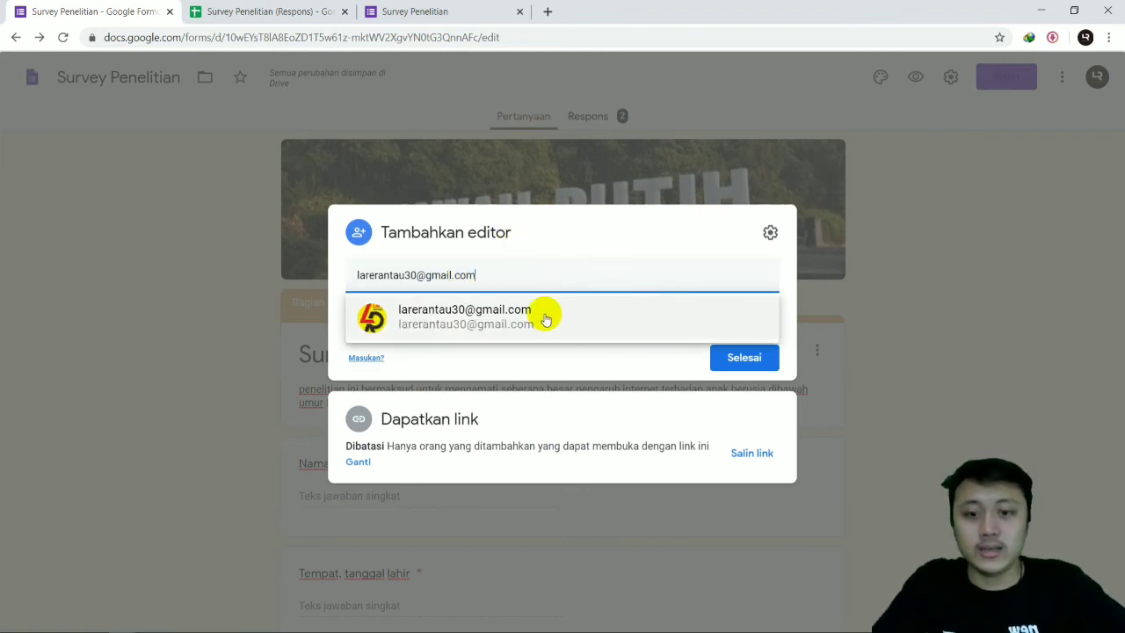
pyautogui.click(502, 314)
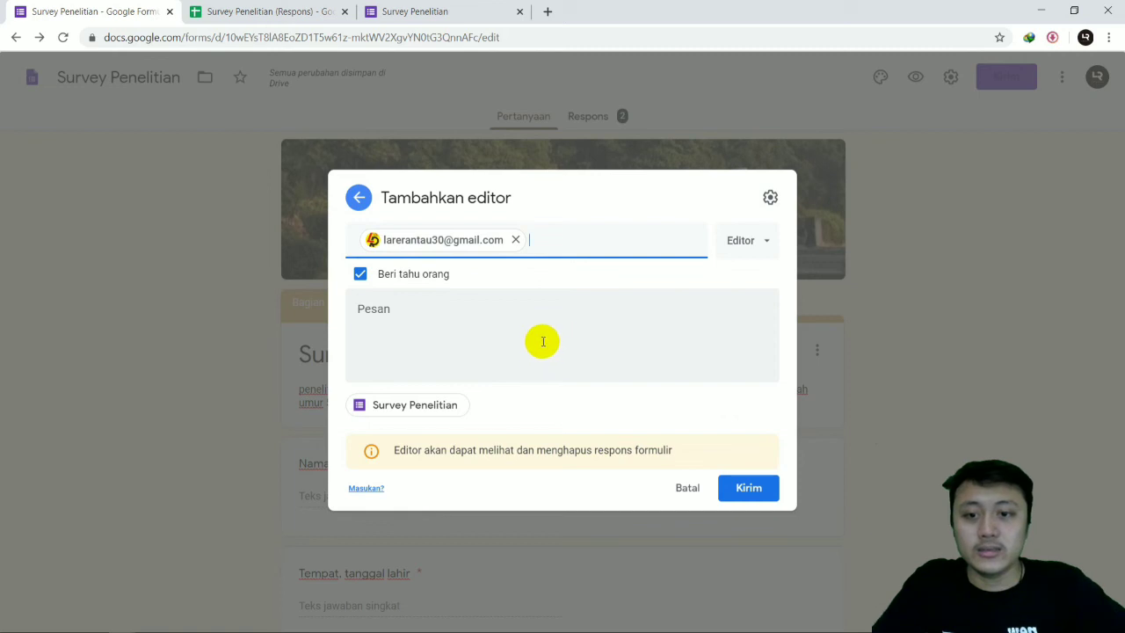
pyautogui.click(471, 319)
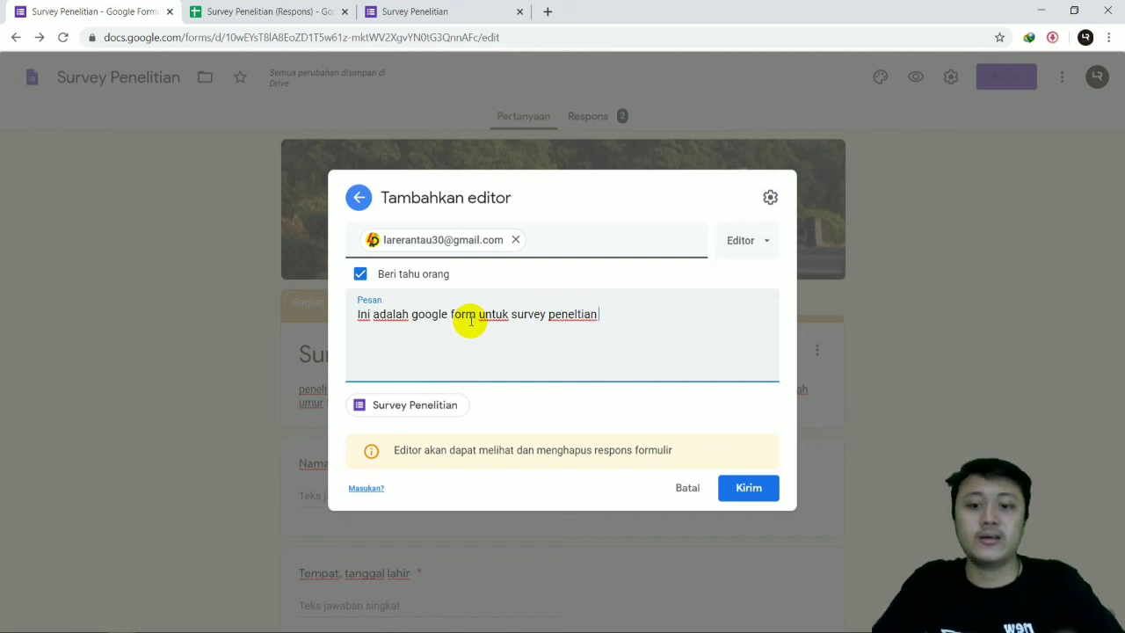
pyautogui.click(749, 489)
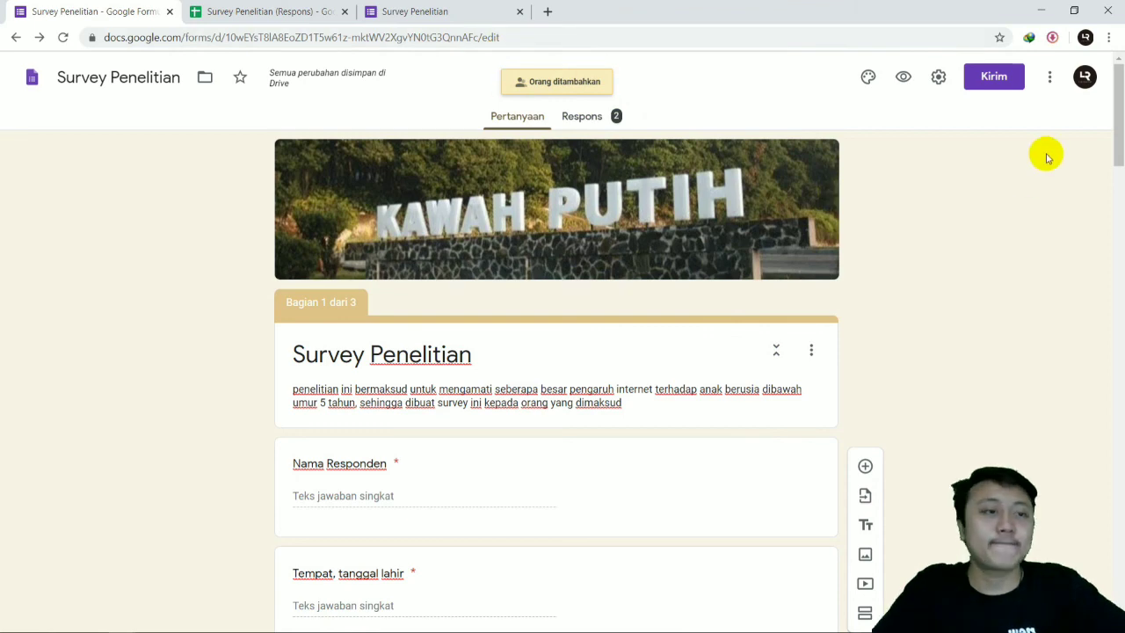
# Step: Check the form's list of collaborators and their roles, and close it
pyautogui.click(1050, 79)
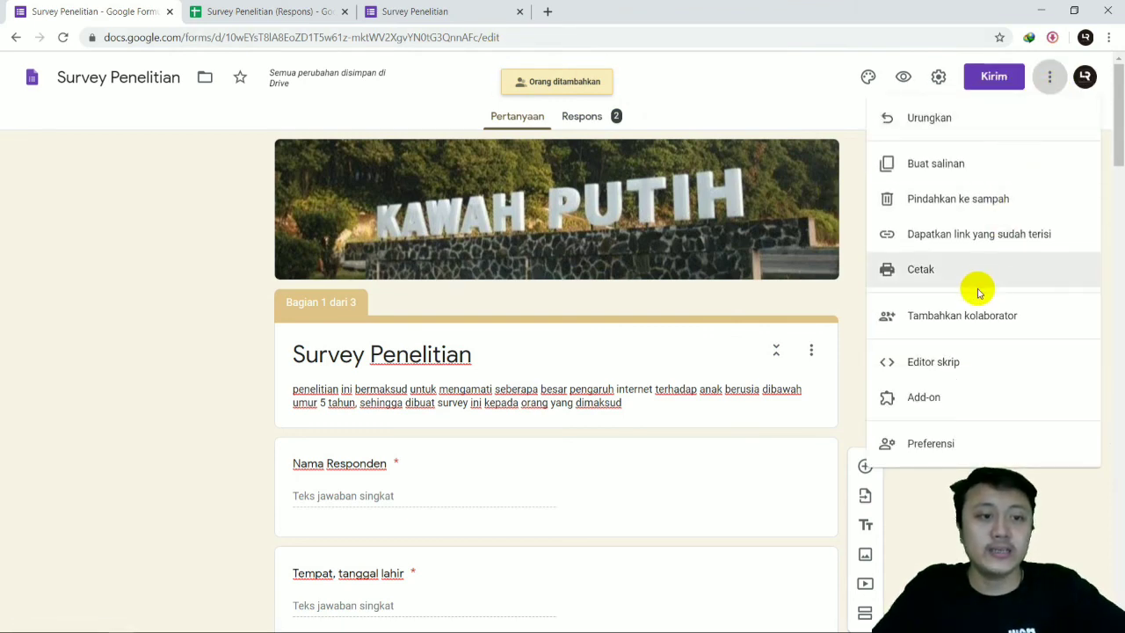
pyautogui.click(977, 318)
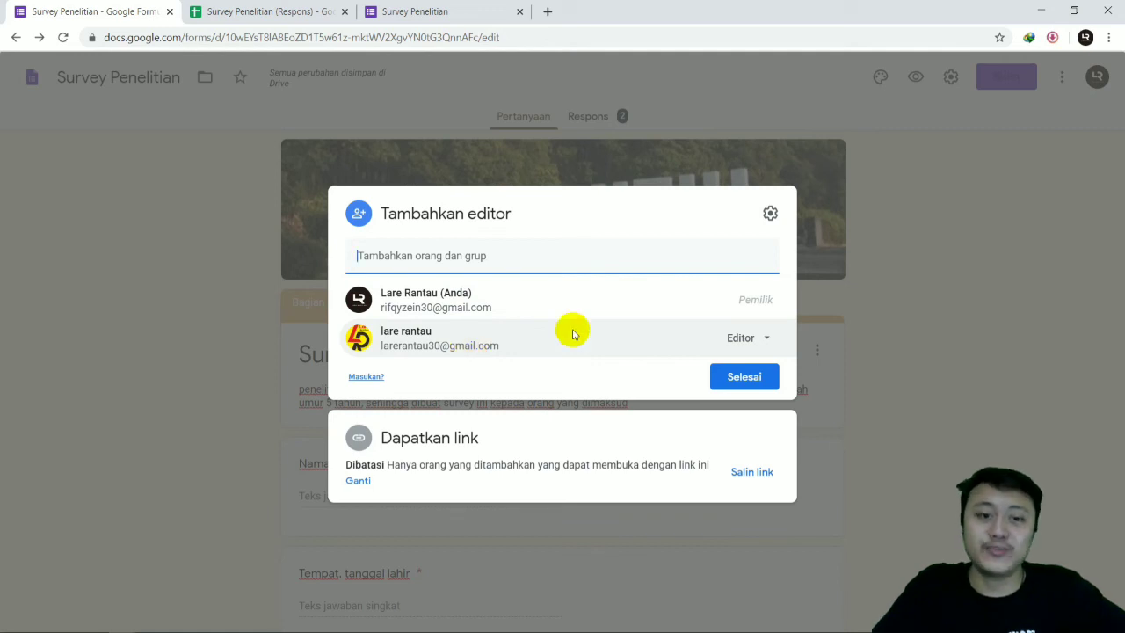
pyautogui.click(984, 289)
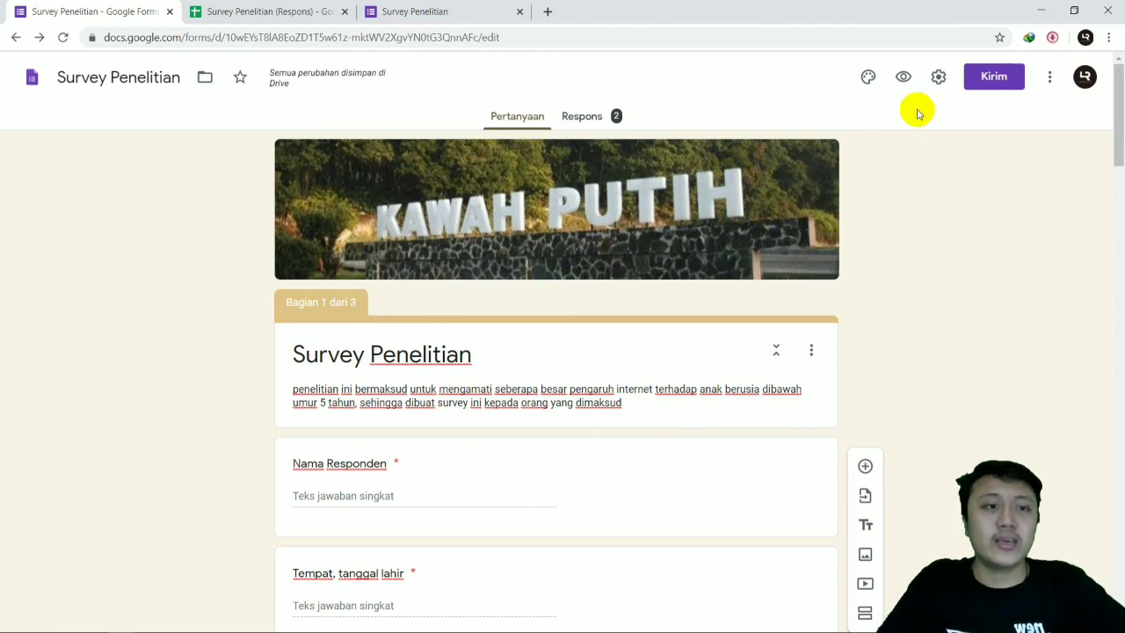
# Step: Shorten the survey's share link, copy it to the clipboard, and close the send options
pyautogui.click(996, 77)
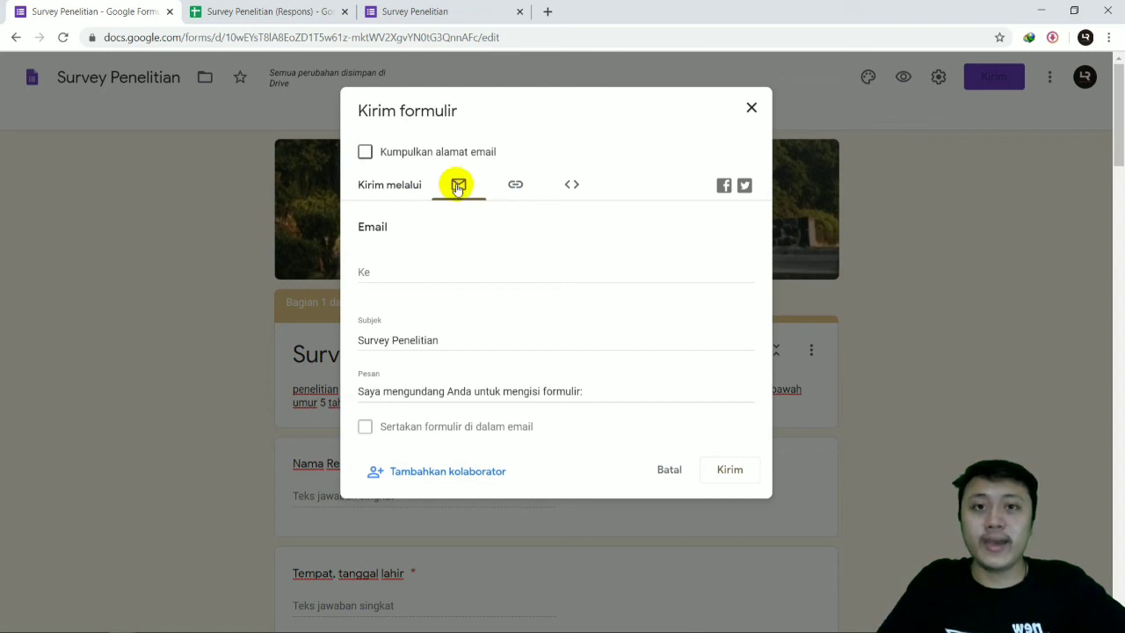
pyautogui.click(520, 190)
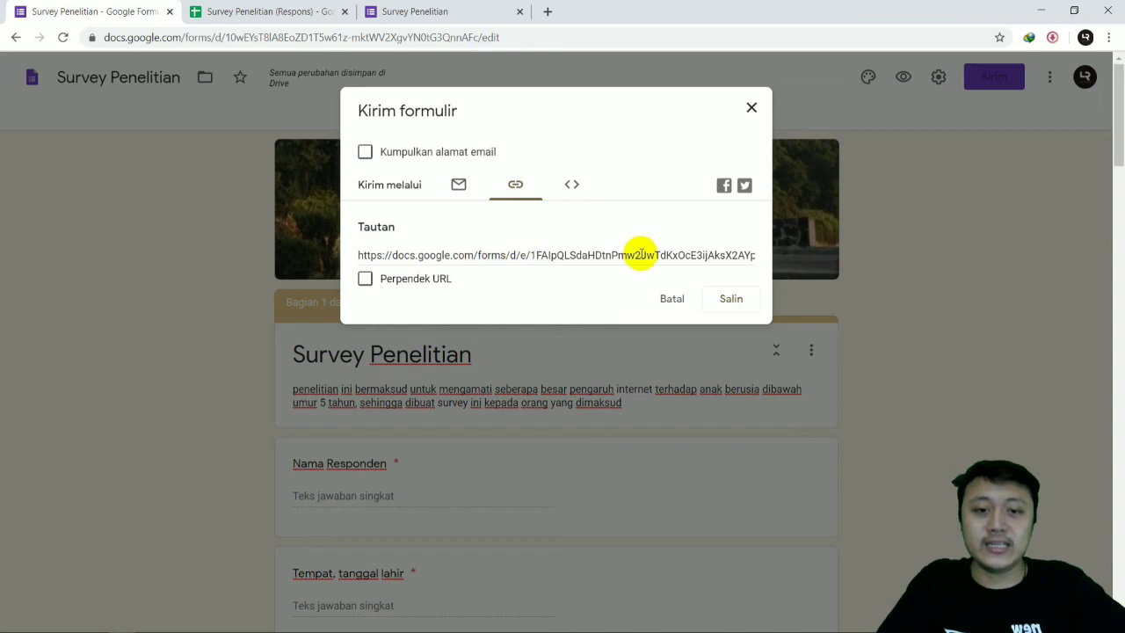
pyautogui.click(365, 278)
pyautogui.hotkey('ctrl', 'c')
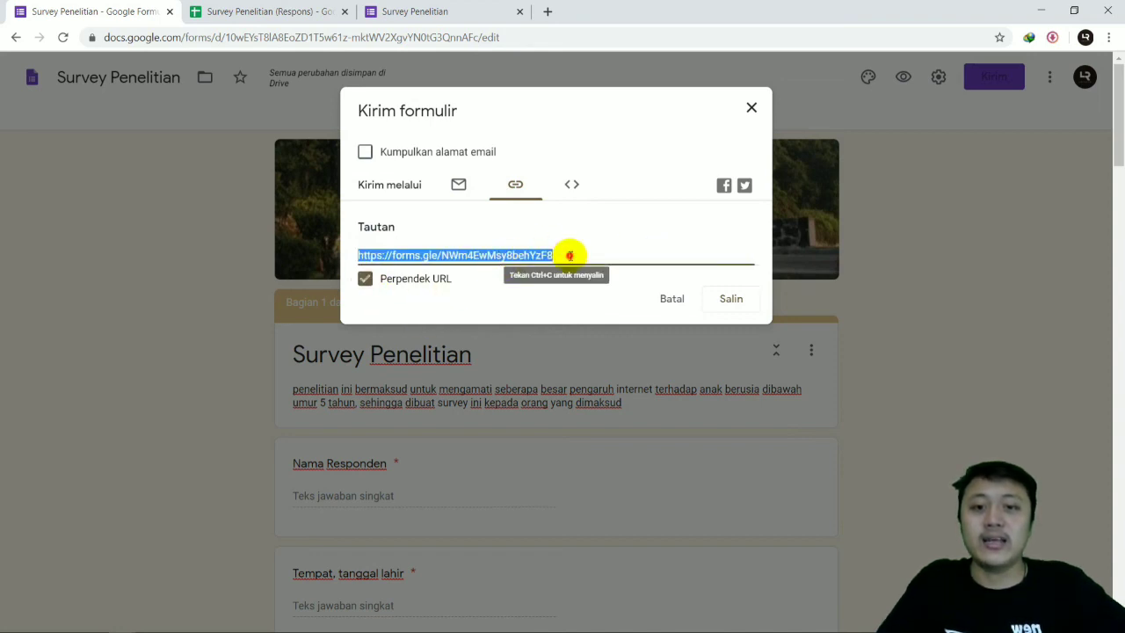
pyautogui.click(730, 298)
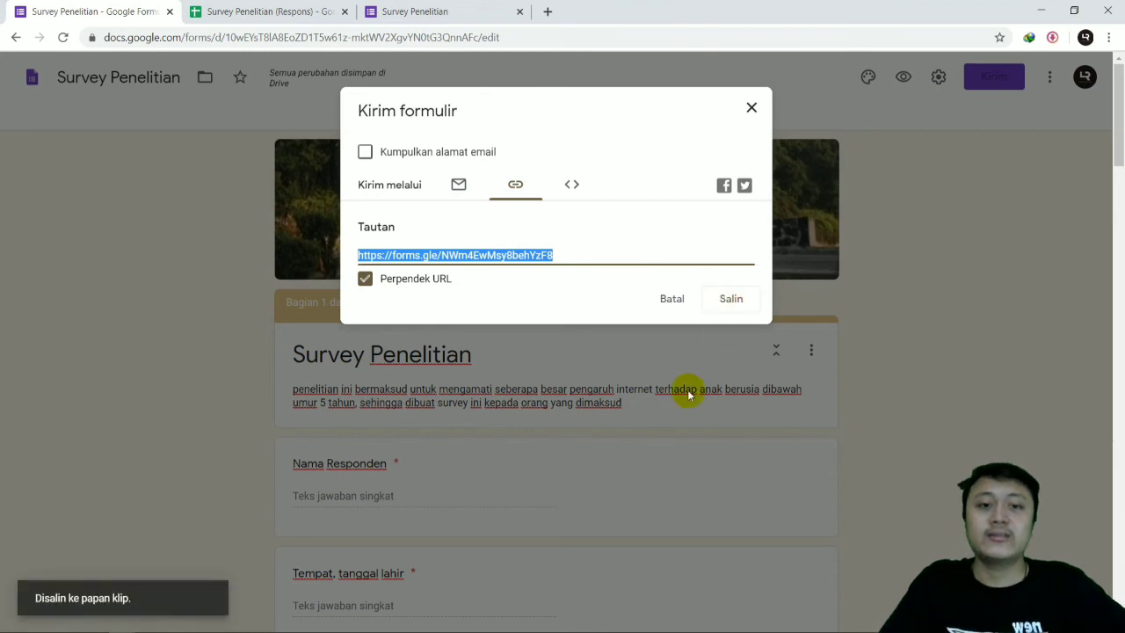
pyautogui.click(751, 109)
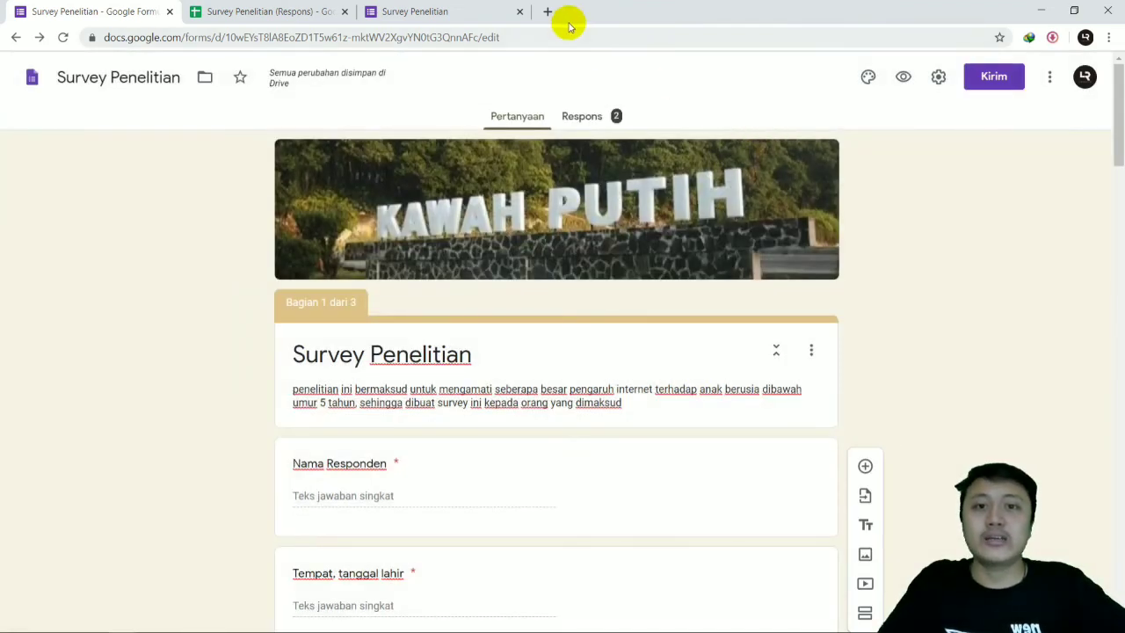
# Step: Open the copied short link in a new browser tab and look through the survey's first section
pyautogui.click(548, 13)
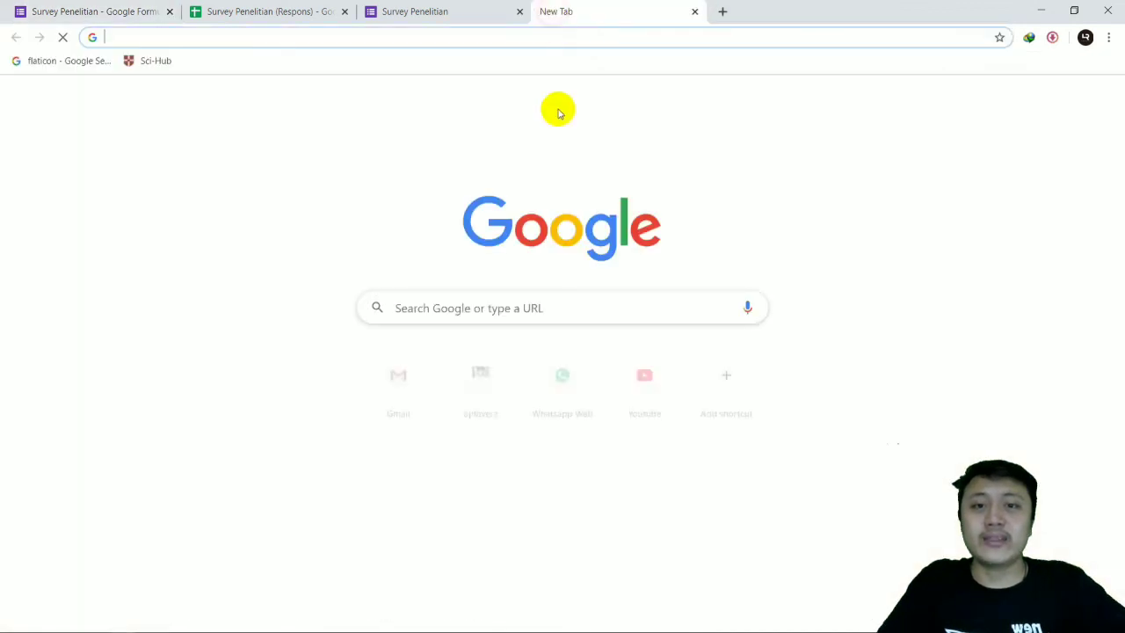
pyautogui.click(434, 35)
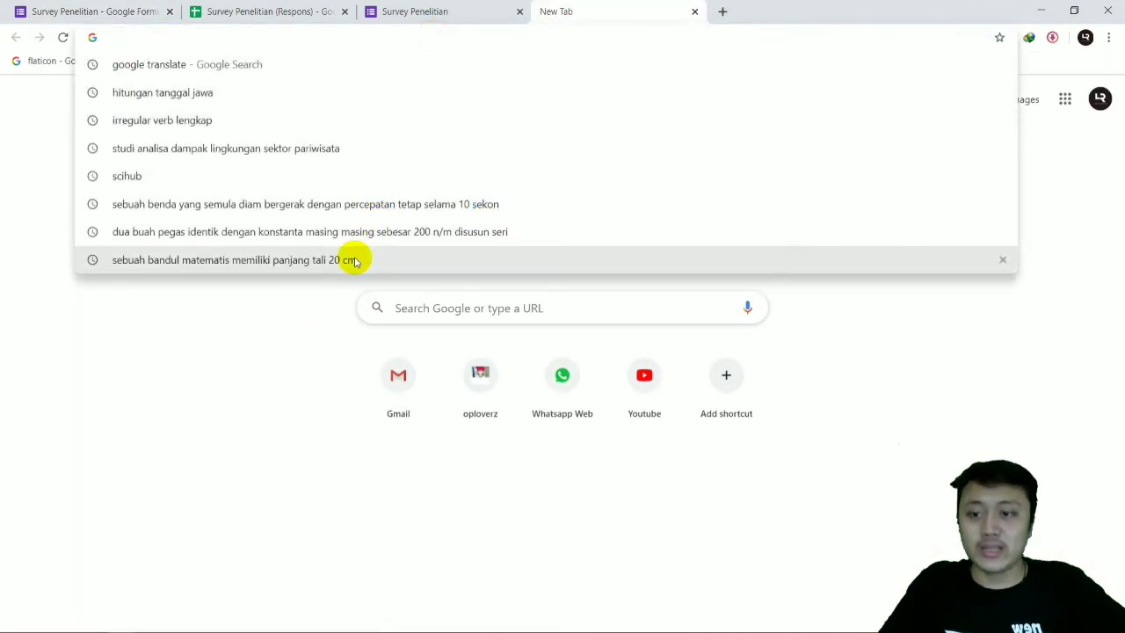
pyautogui.rightClick(259, 41)
pyautogui.click(296, 138)
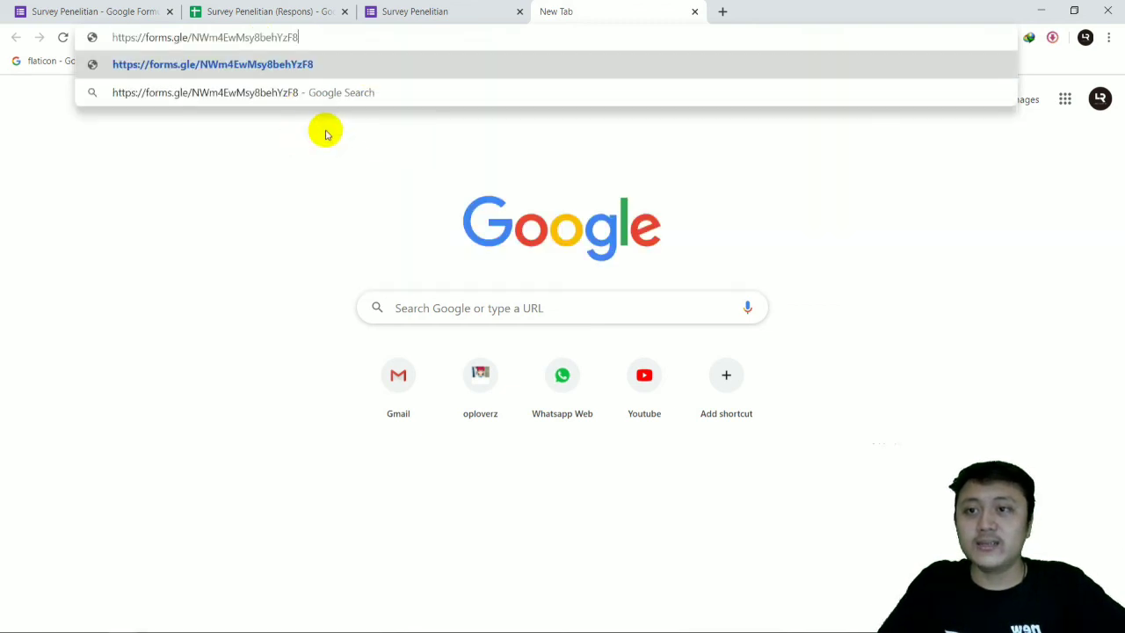
pyautogui.press('Return')
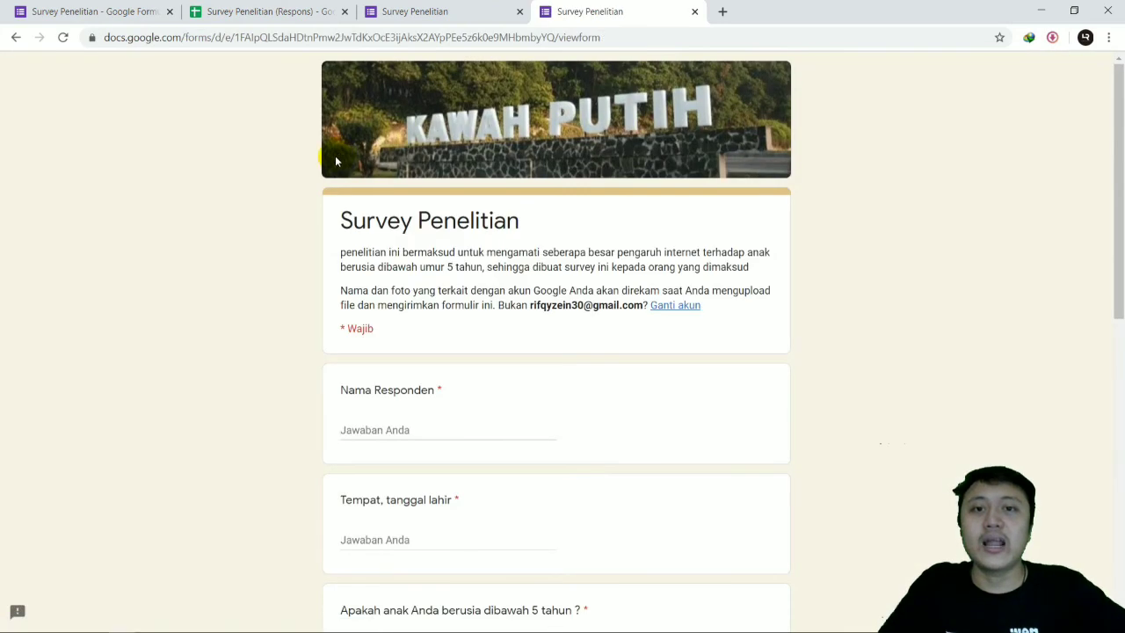
pyautogui.scroll(-3, 515, 296)
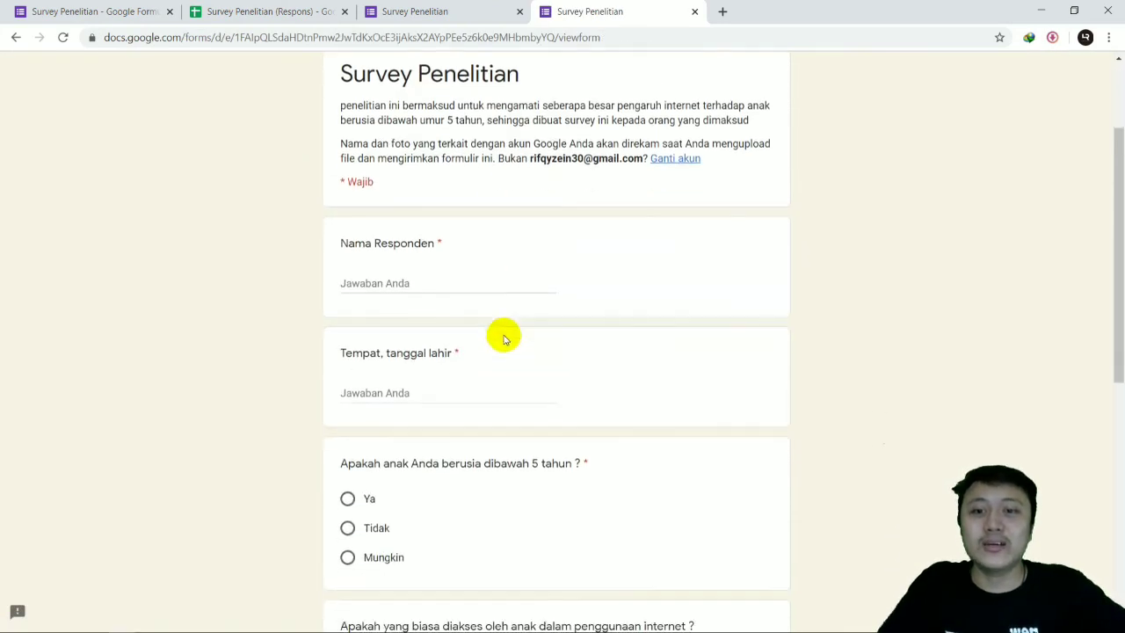
pyautogui.scroll(-5, 568, 306)
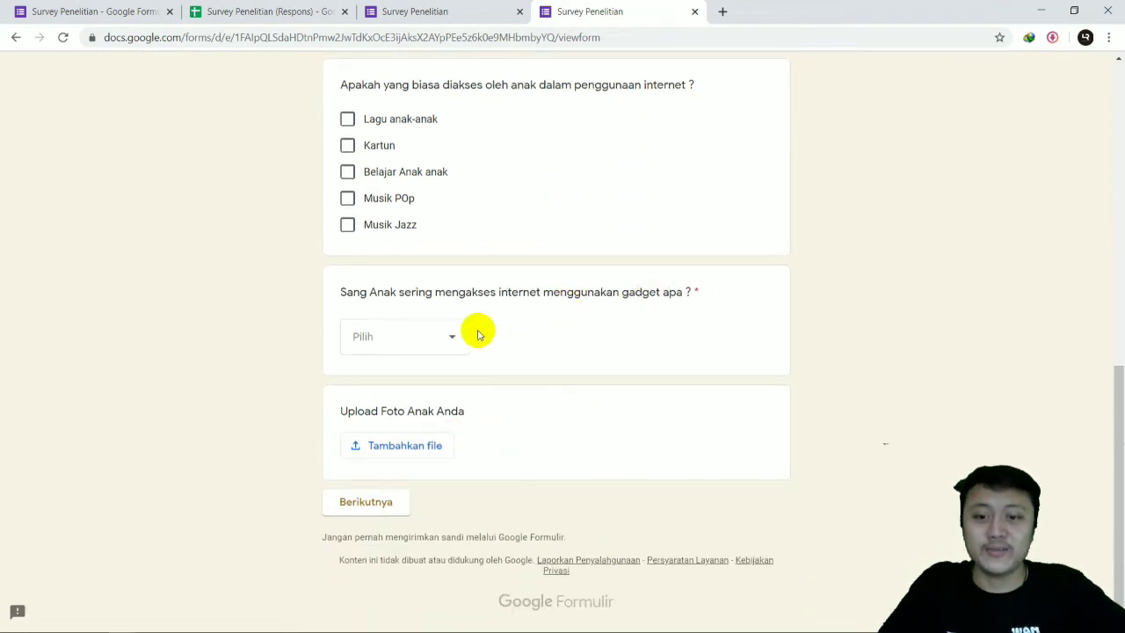
pyautogui.scroll(5, 492, 343)
pyautogui.scroll(3, 543, 323)
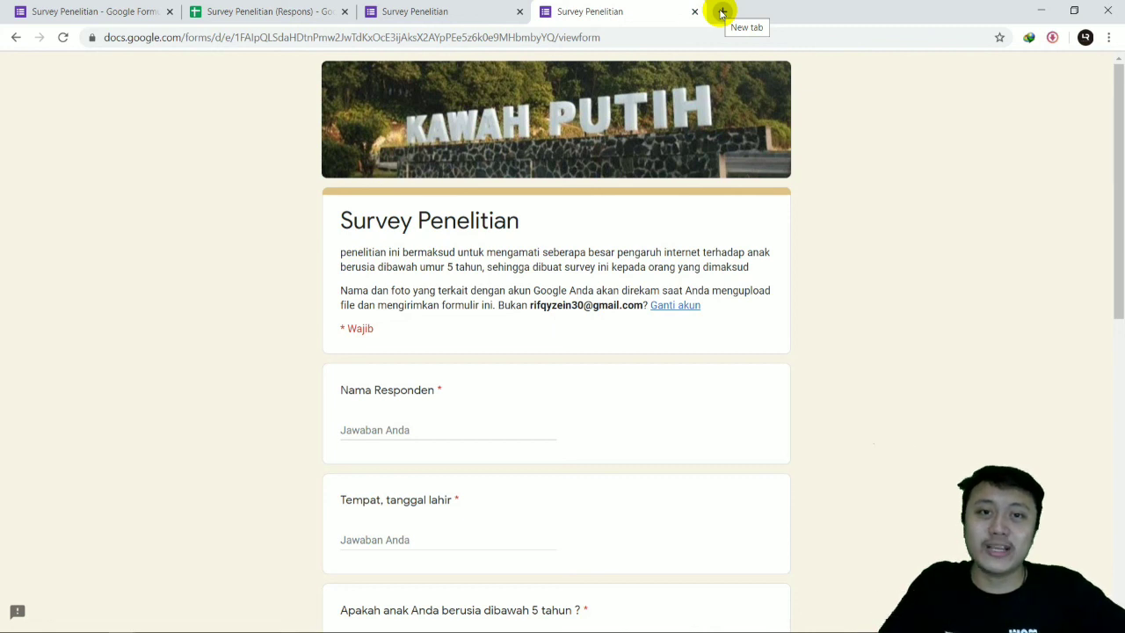
# Step: Open Gmail in a new browser tab and switch to the invited collaborator's account
pyautogui.click(721, 12)
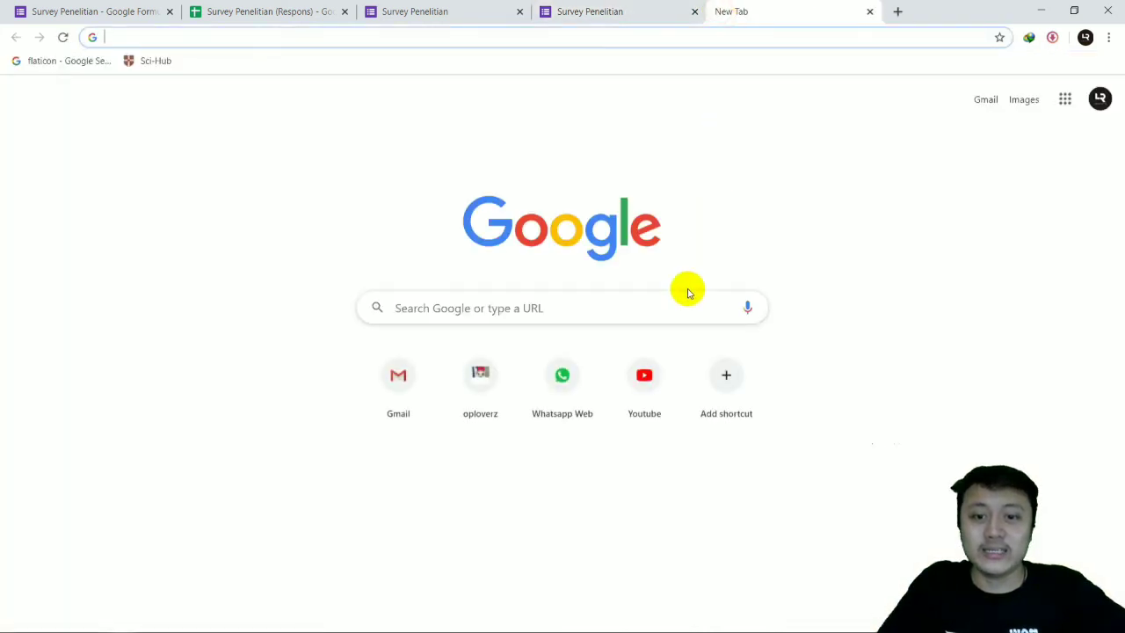
pyautogui.click(431, 387)
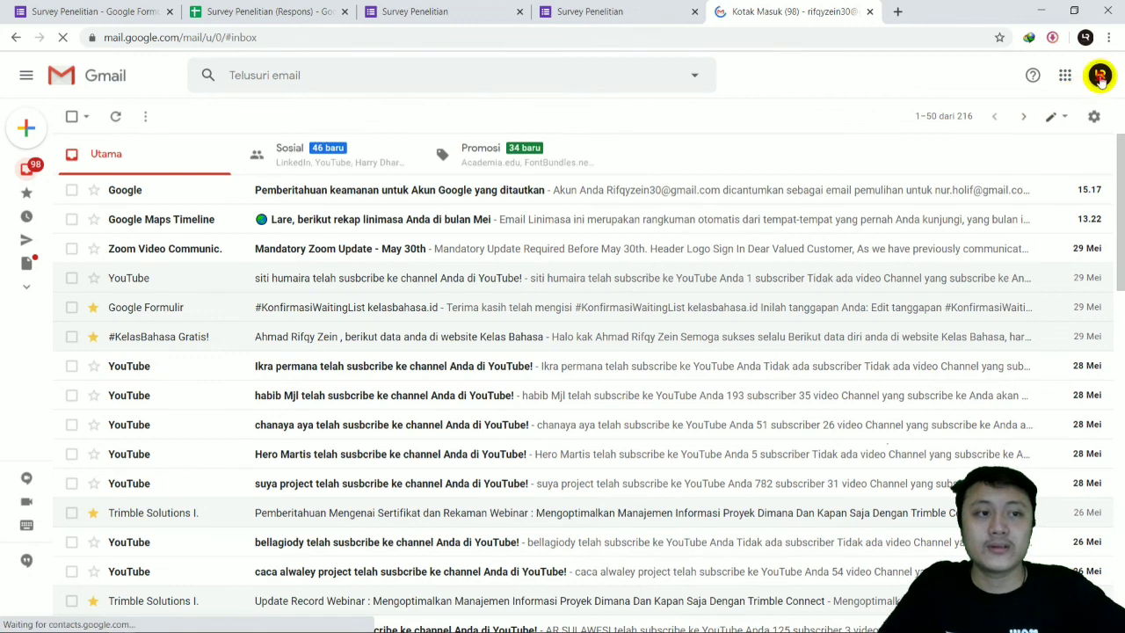
pyautogui.click(1098, 77)
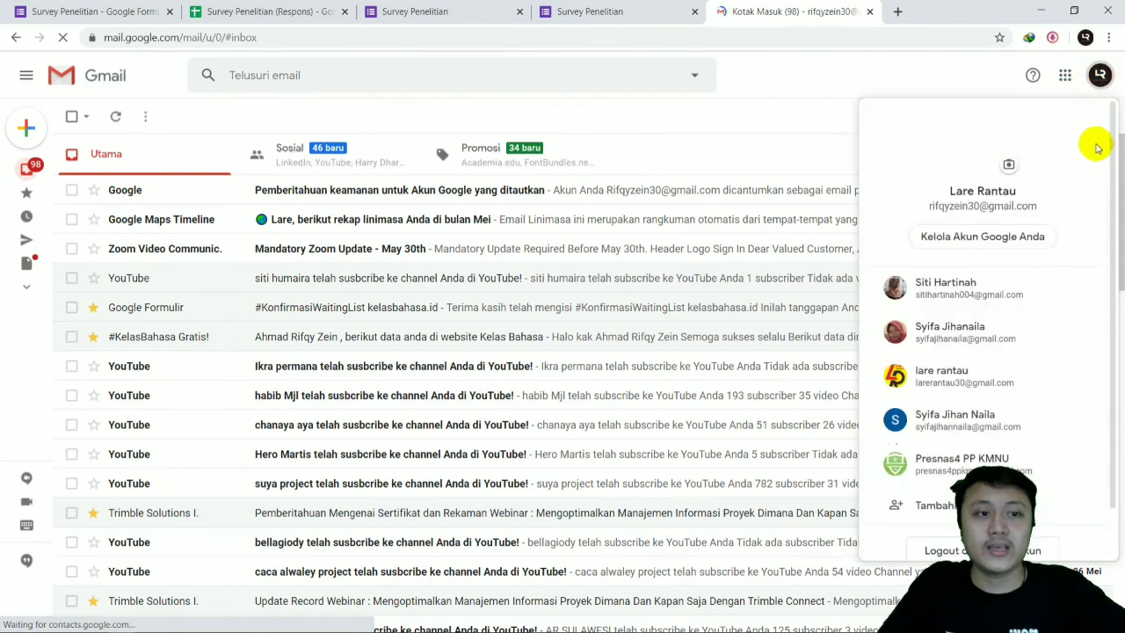
pyautogui.click(935, 380)
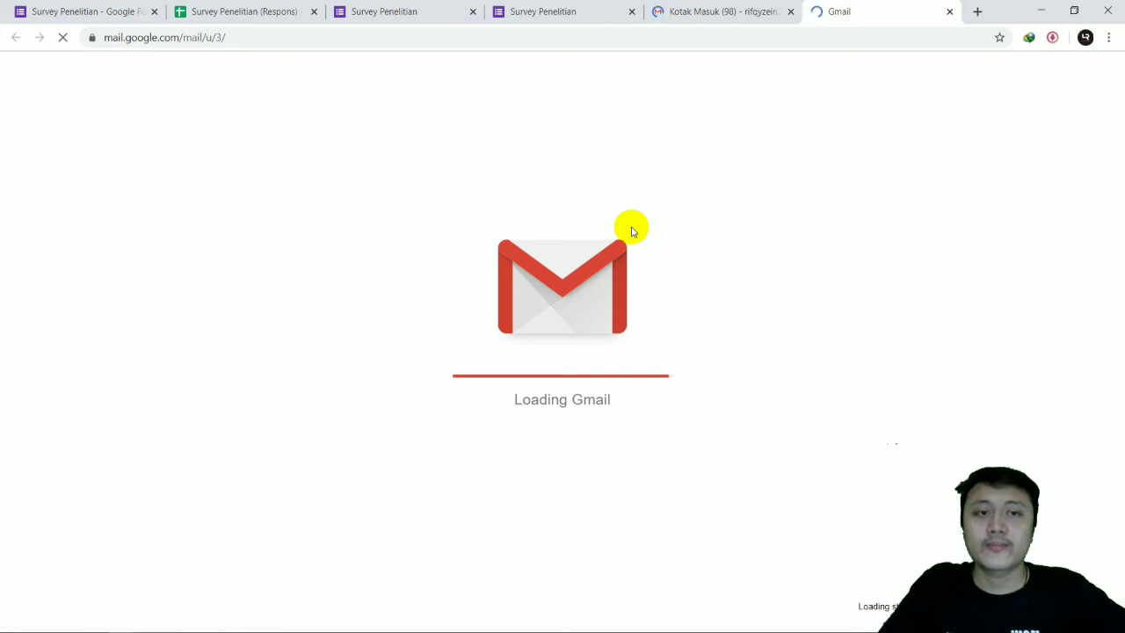
pyautogui.moveTo(580, 9)
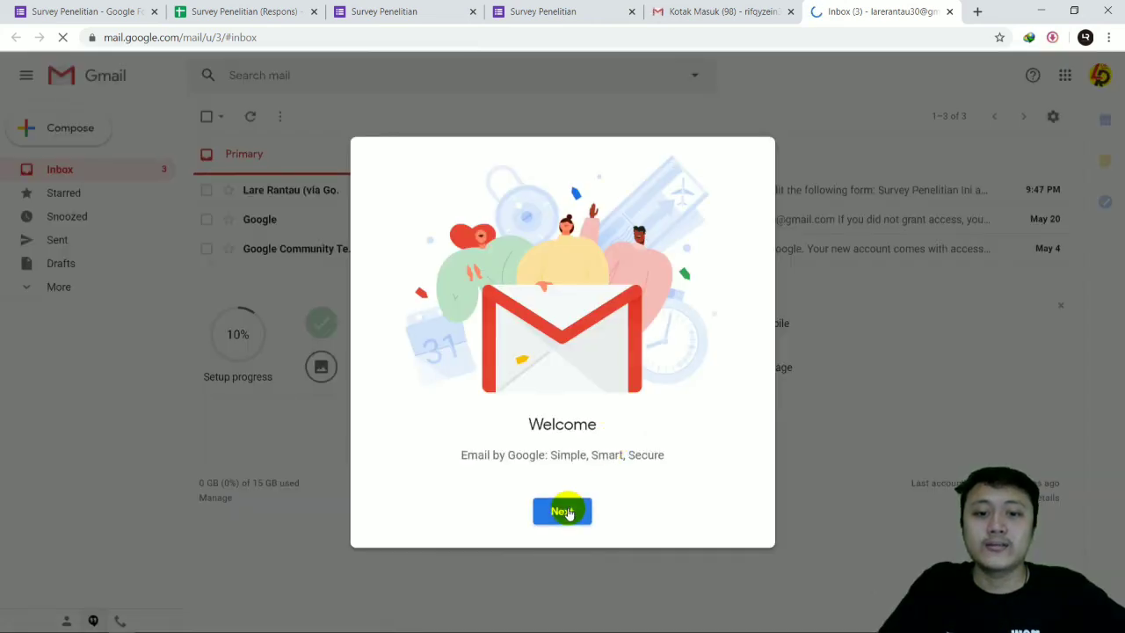
# Step: Dismiss the mailbox's welcome message, open the "Survey Penelitian - Invitation to edit" email, and open the form from it
pyautogui.click(564, 511)
pyautogui.click(564, 510)
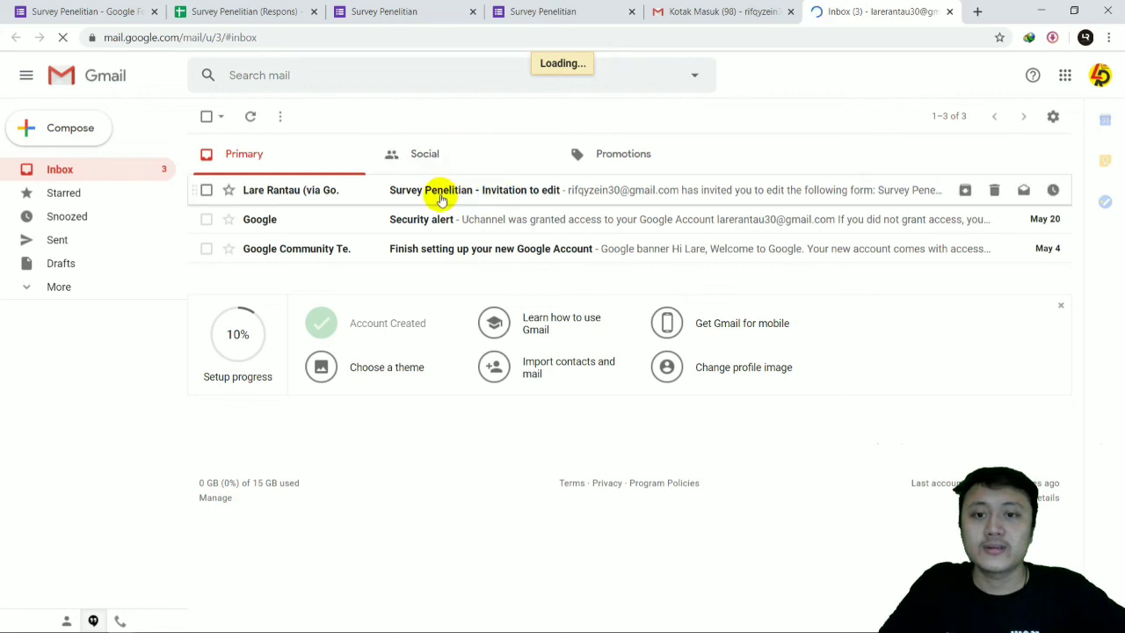
pyautogui.click(441, 197)
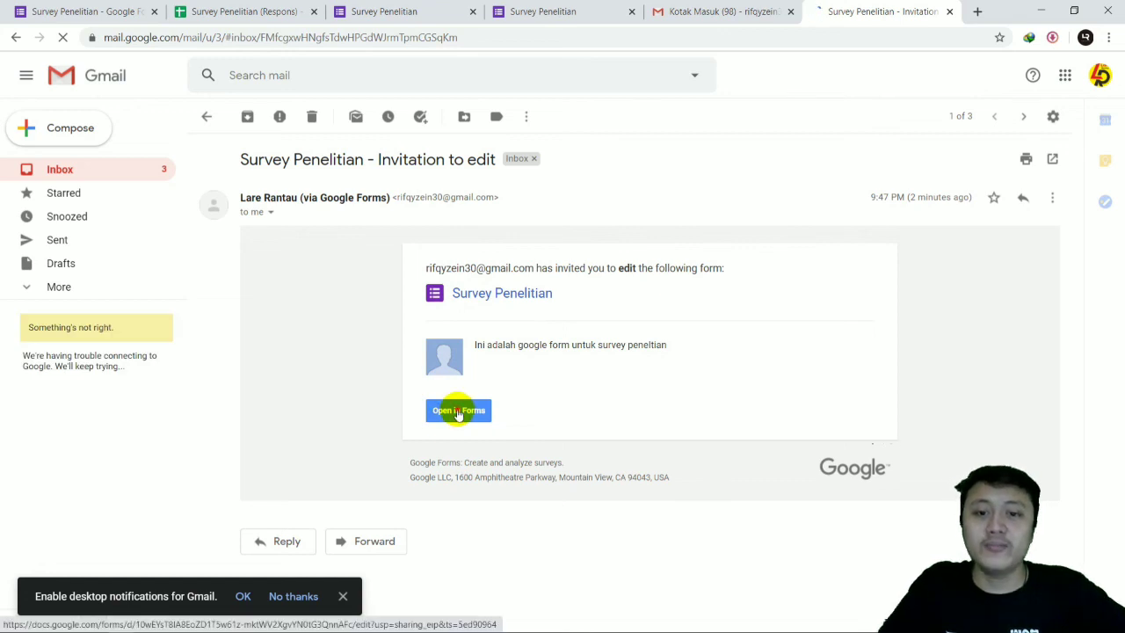
pyautogui.click(458, 411)
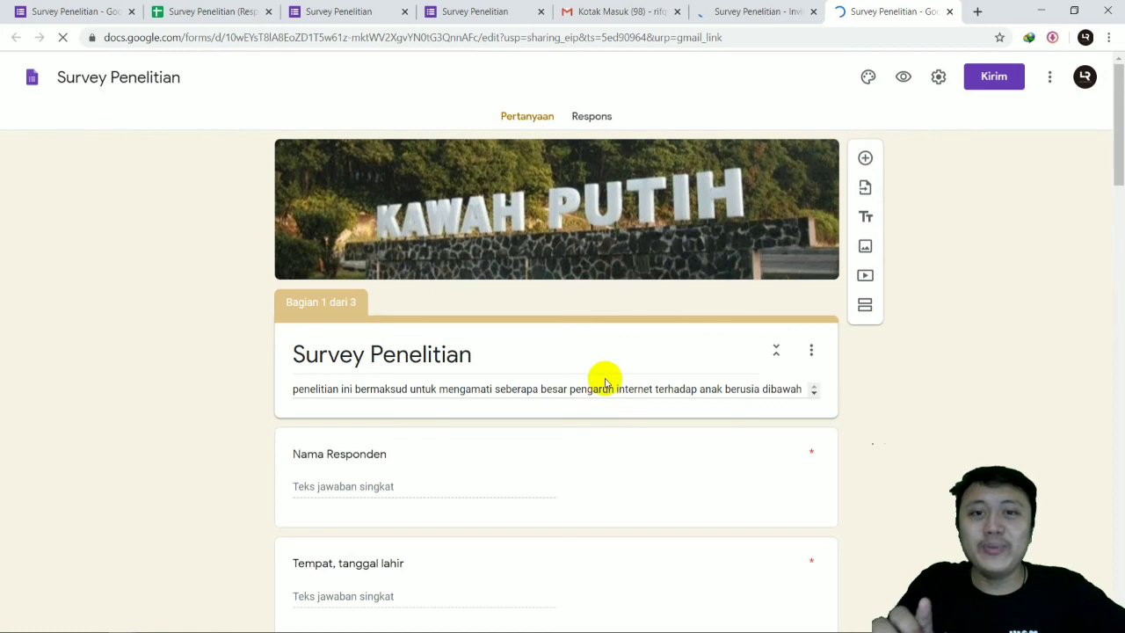
# Step: Look through the summary of the form's responses from the collaborator's invitation link
pyautogui.click(520, 334)
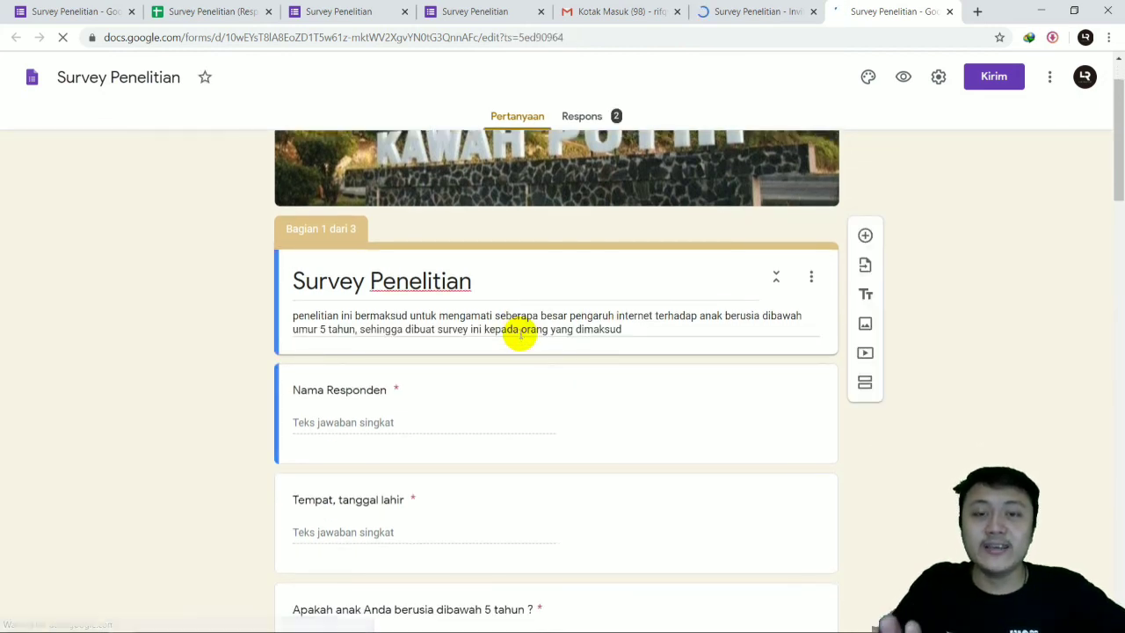
pyautogui.click(592, 126)
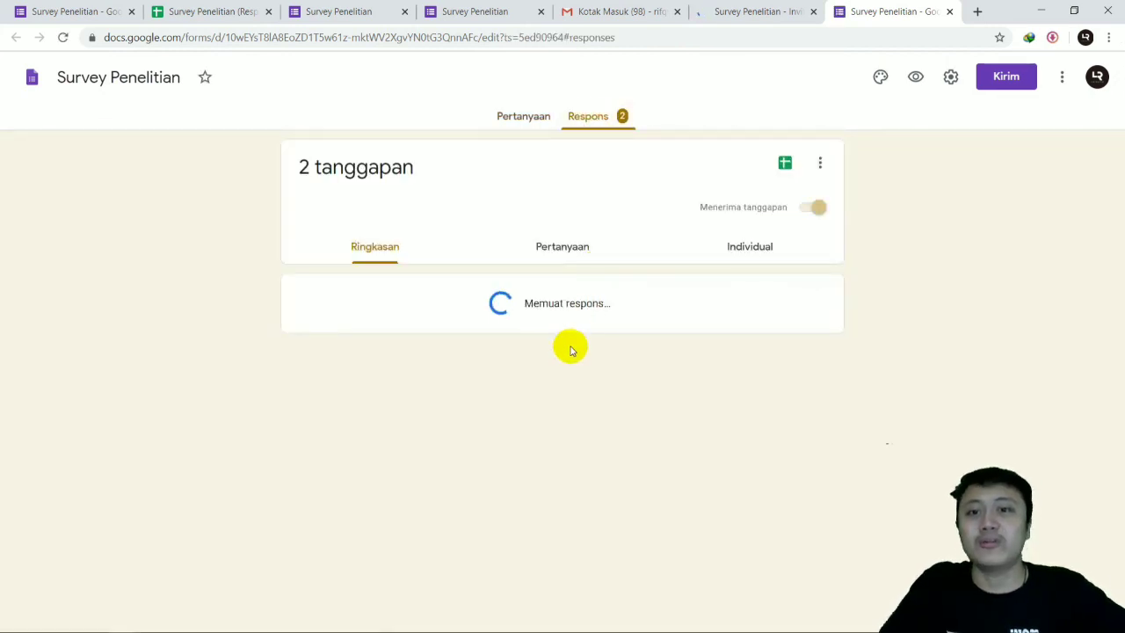
pyautogui.scroll(-1, 568, 358)
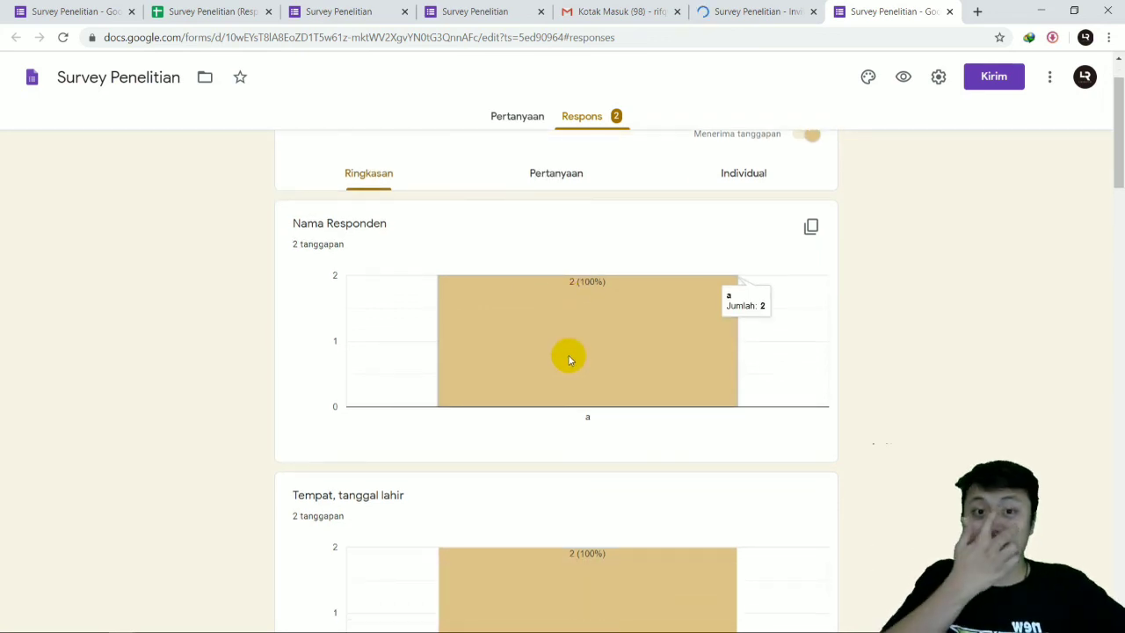
pyautogui.scroll(-3, 544, 238)
pyautogui.scroll(5, 555, 216)
# Step: Return to the form's questions and open the "Nama Responden" question for editing
pyautogui.click(523, 118)
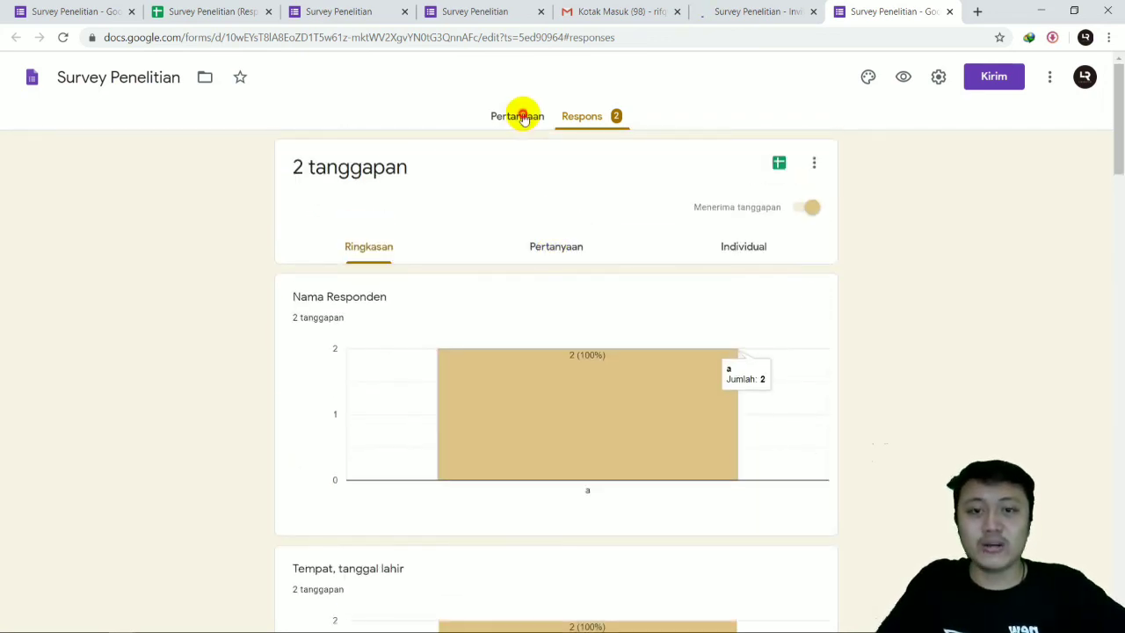
pyautogui.scroll(-3, 545, 325)
pyautogui.click(442, 204)
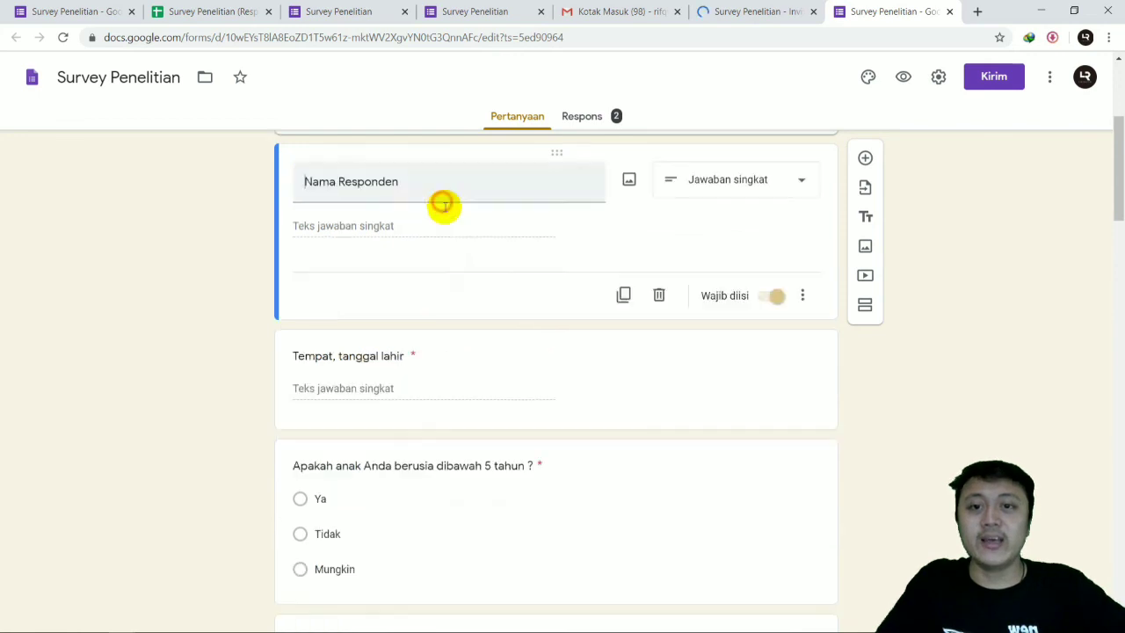
pyautogui.scroll(3, 635, 220)
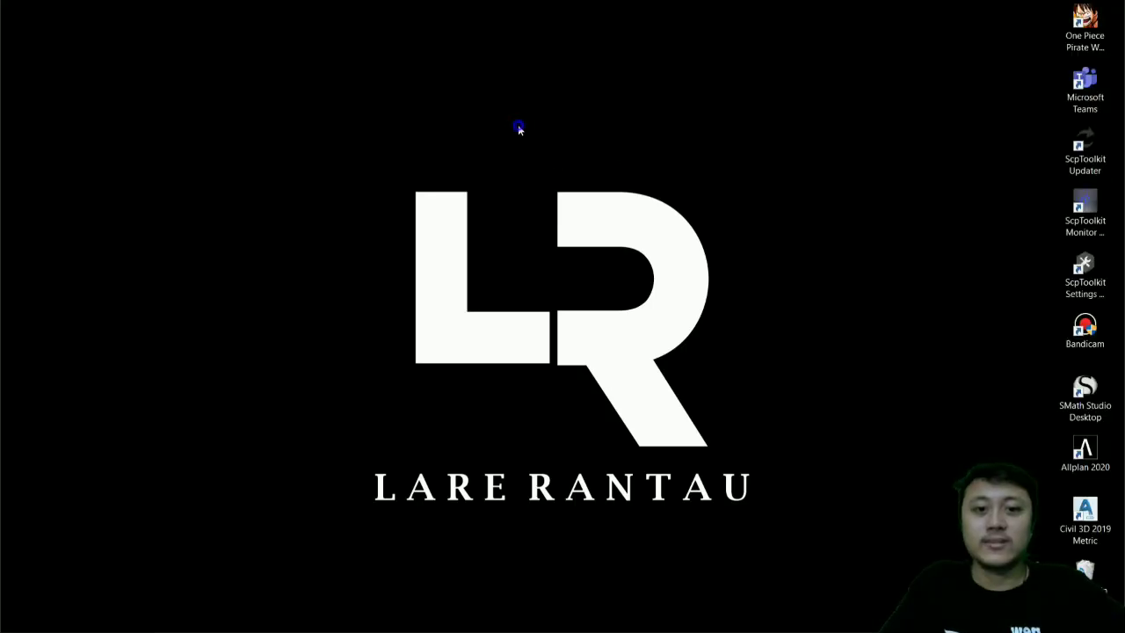
pyautogui.rightClick(518, 125)
pyautogui.click(552, 172)
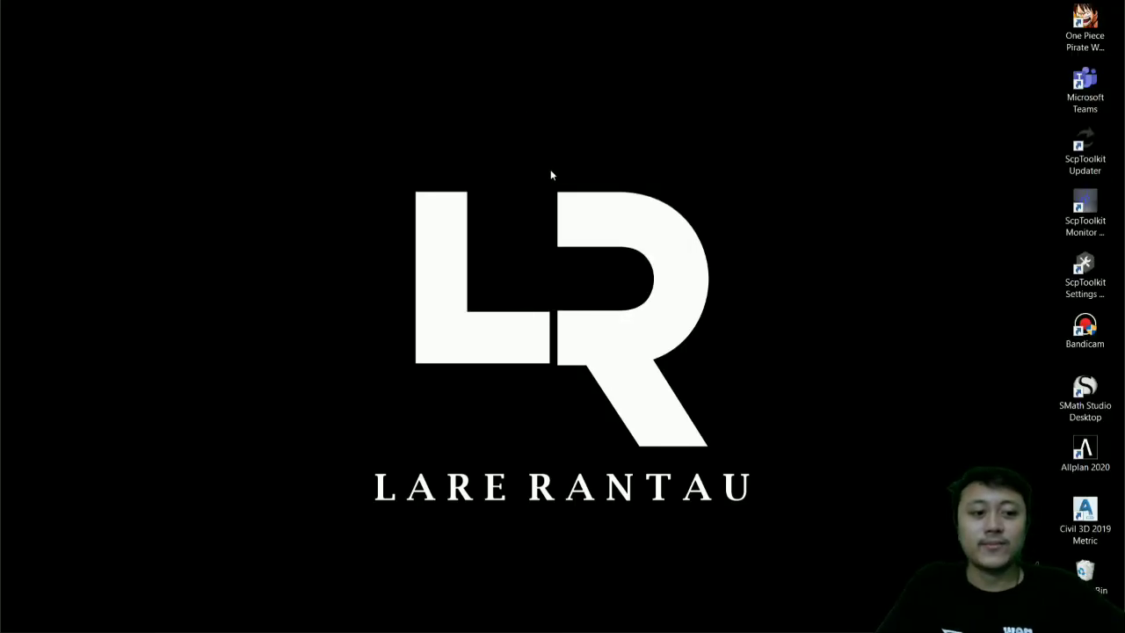